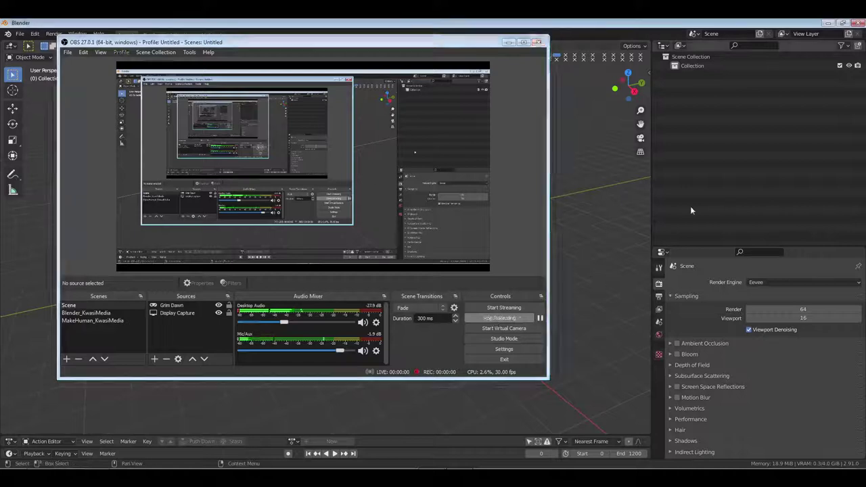
# Rename the default collection to APARTMENT BUILDING.
pyautogui.moveTo(454, 272); pyautogui.dragTo(400, 253, button='middle')
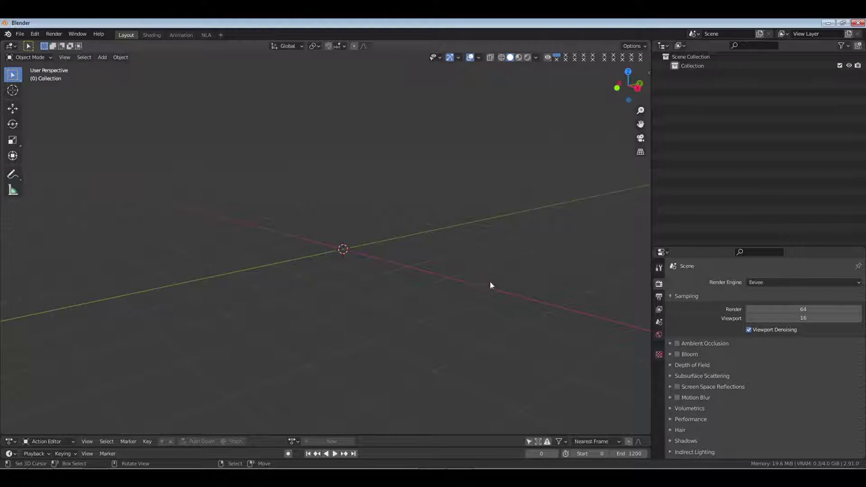
pyautogui.moveTo(491, 286); pyautogui.dragTo(393, 267, button='middle')
pyautogui.click(685, 67)
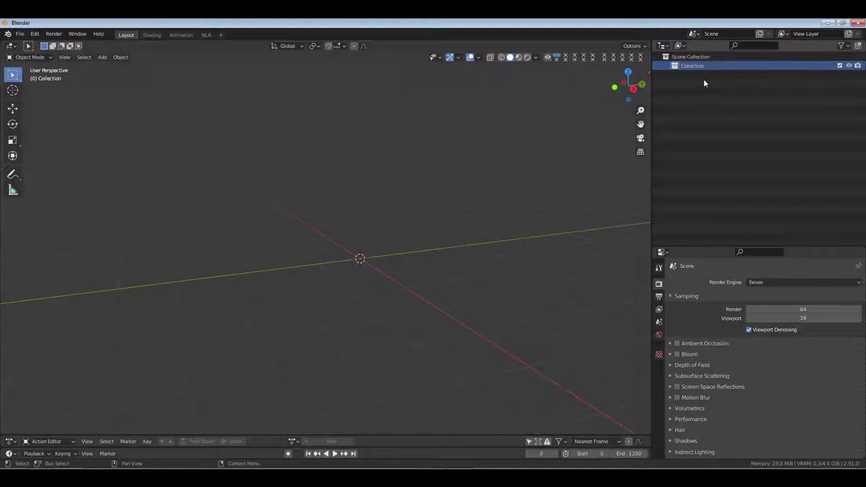
pyautogui.press('F2')
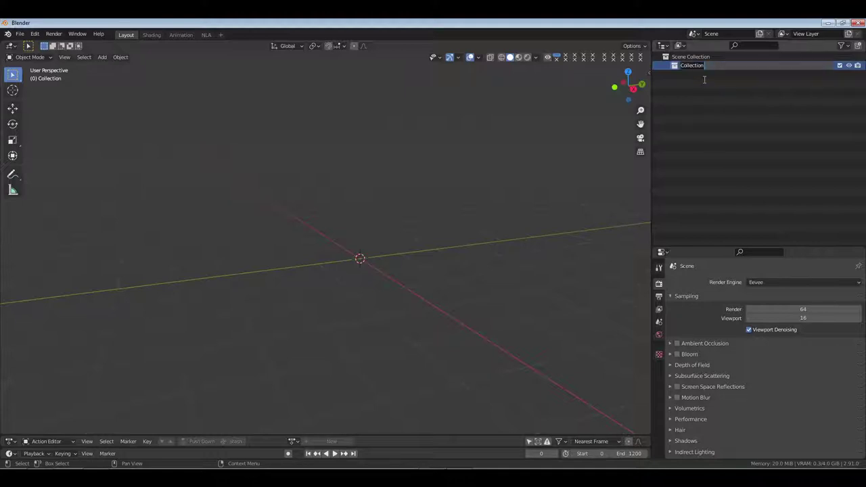
pyautogui.press('BackSpace')
pyautogui.write('APARTMENT BUILDING')
pyautogui.press('Return')
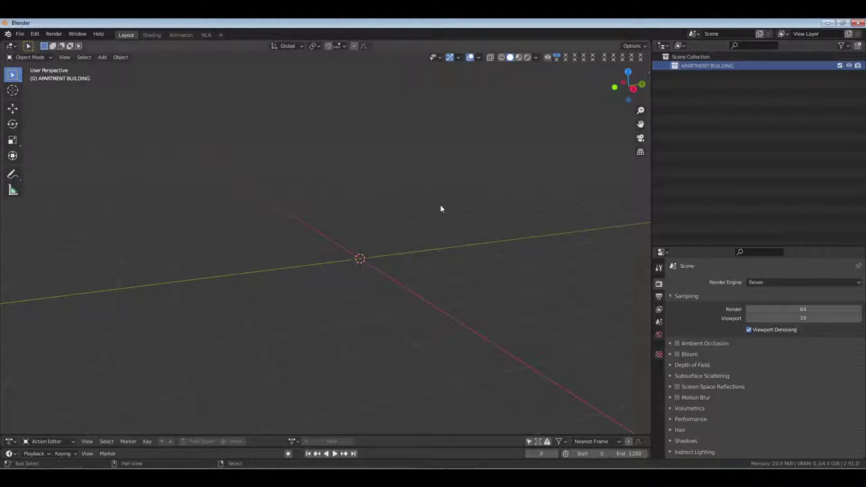
# Add a cube mesh at the origin and move it up 1 m along Z so it rests on the grid.
pyautogui.hotkey('shift', 'a')
pyautogui.moveTo(437, 205)
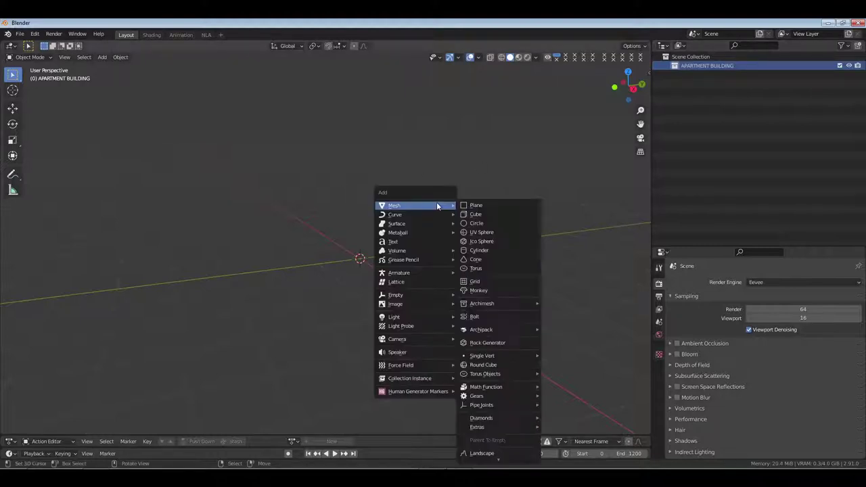
pyautogui.click(479, 214)
pyautogui.press('g')
pyautogui.press('z')
pyautogui.press('1')
pyautogui.press('Return')
pyautogui.press('KP_Decimal')
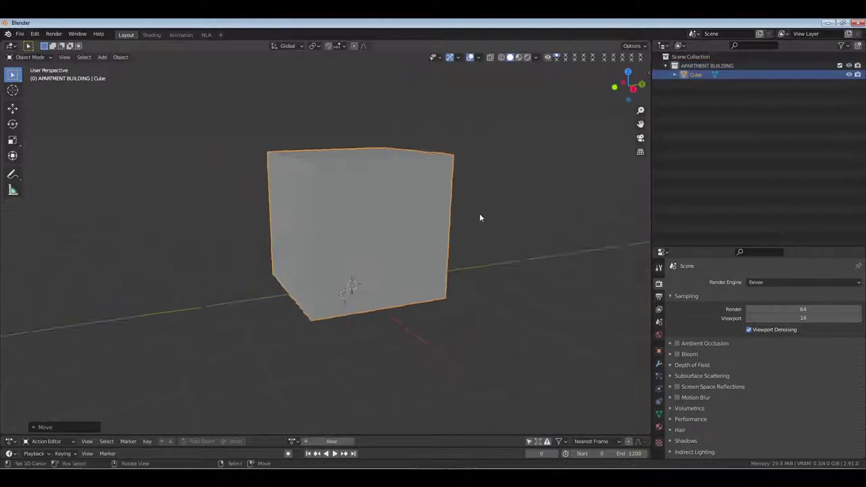
# From the top view, scale the cube along X to about three times its width.
pyautogui.press('KP_3')
pyautogui.scroll(-2, 473, 210)
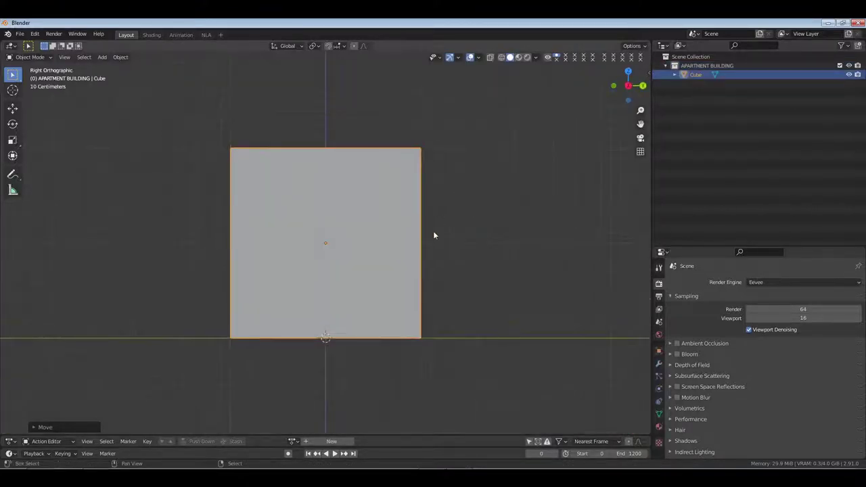
pyautogui.keyDown('shift'); pyautogui.moveTo(433, 234); pyautogui.dragTo(473, 195, button='middle'); pyautogui.keyUp('shift')
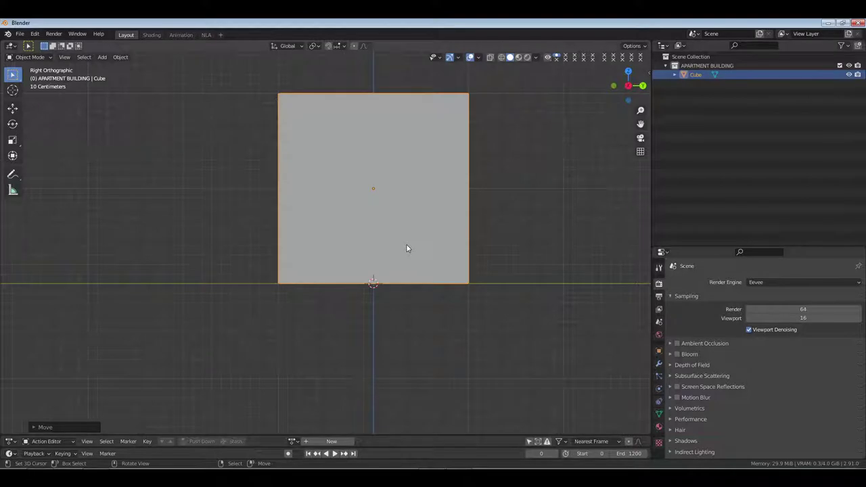
pyautogui.press('KP_7')
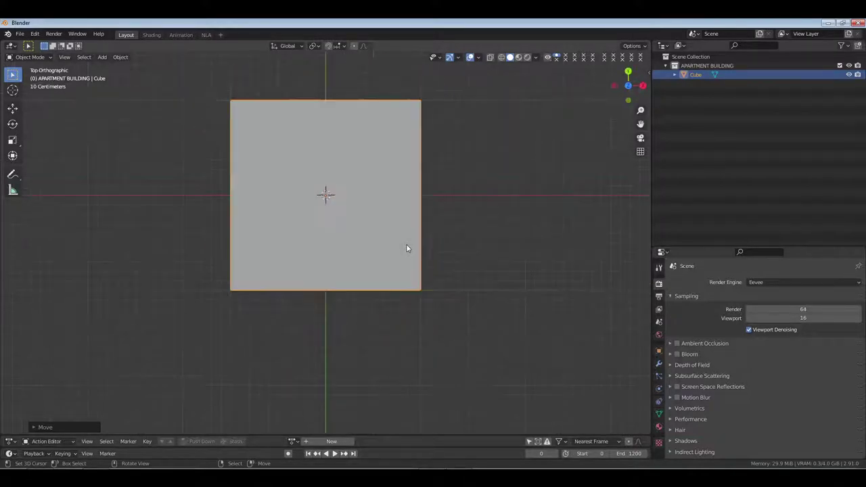
pyautogui.scroll(-3, 405, 245)
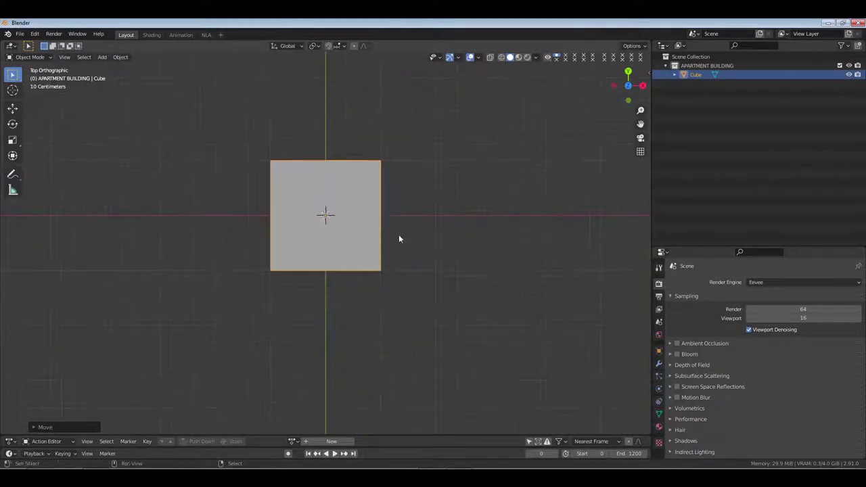
pyautogui.keyDown('shift'); pyautogui.moveTo(399, 237); pyautogui.dragTo(425, 242, button='middle'); pyautogui.keyUp('shift')
pyautogui.scroll(-2, 429, 206)
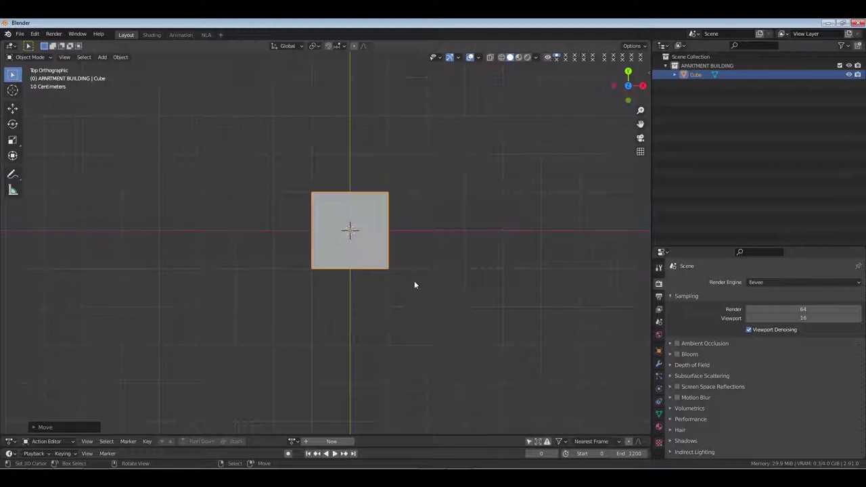
pyautogui.press('s')
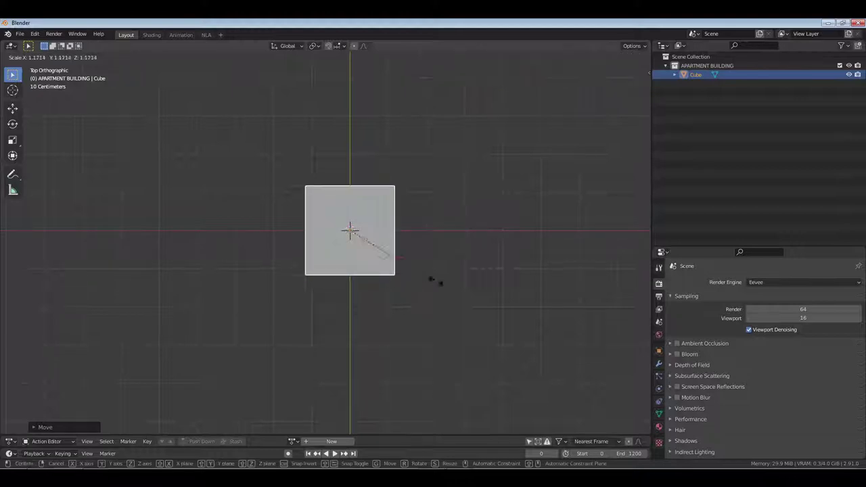
pyautogui.press('x')
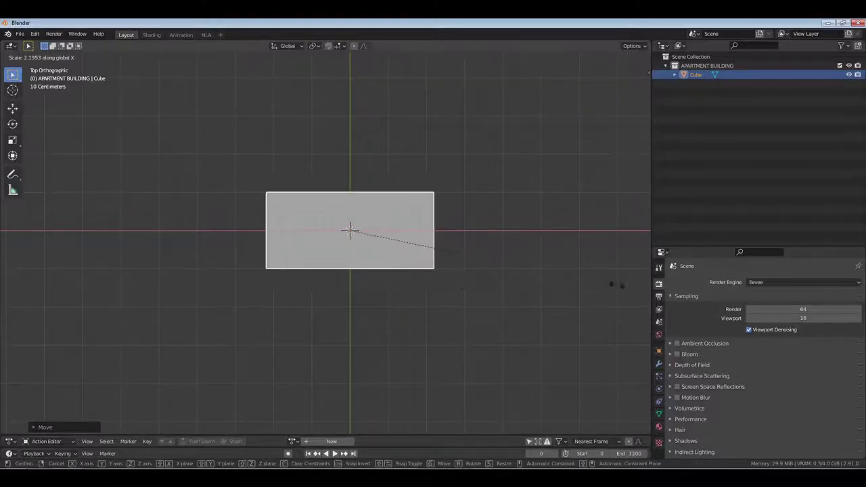
pyautogui.click(54, 283)
# Scale the cube along Y to about 2.38, and stretch it further along X to a scale of about 3.96.
pyautogui.scroll(-2, 355, 303)
pyautogui.press('s')
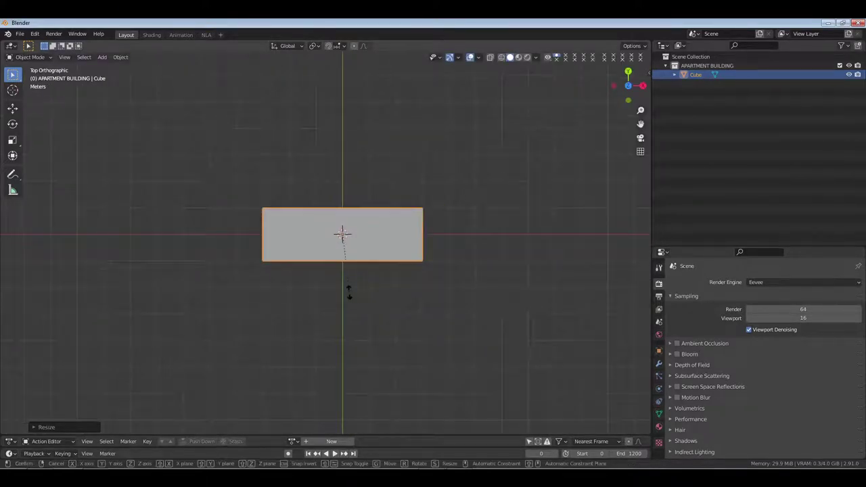
pyautogui.press('y')
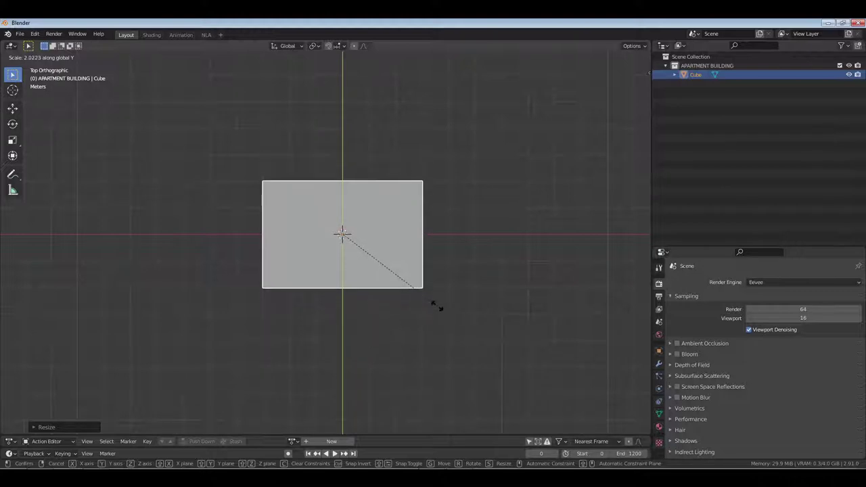
pyautogui.click(415, 294)
pyautogui.press('s')
pyautogui.press('x')
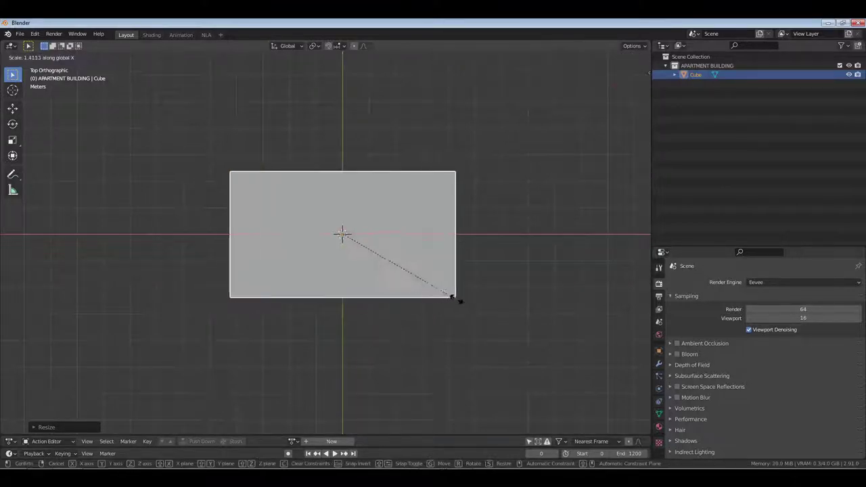
pyautogui.click(446, 293)
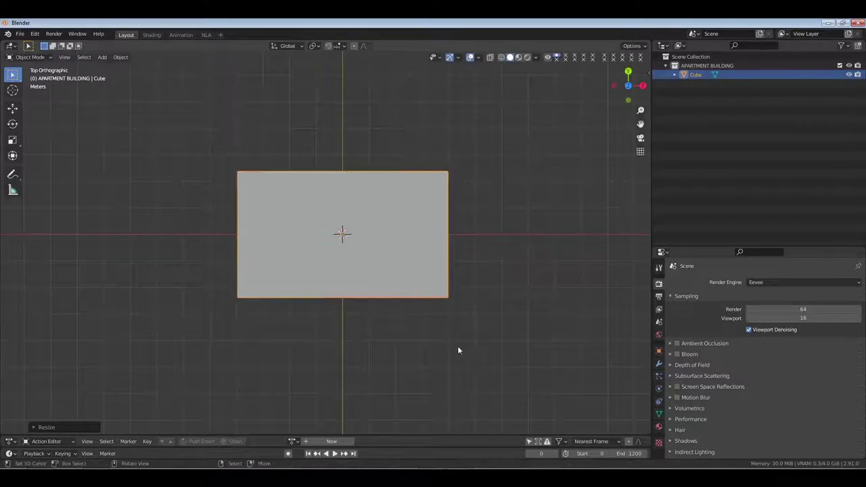
# Look over the stretched block in perspective and hide it from the viewport.
pyautogui.moveTo(457, 345); pyautogui.dragTo(319, 255, button='middle')
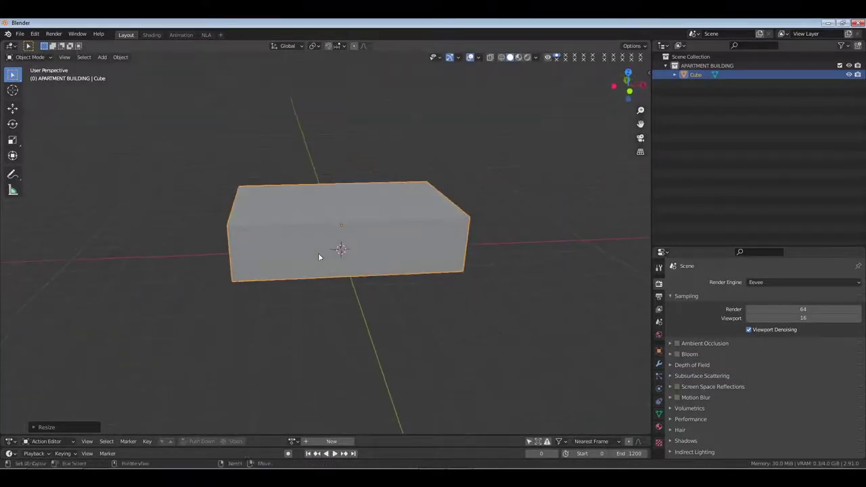
pyautogui.moveTo(490, 276); pyautogui.dragTo(460, 233, button='middle')
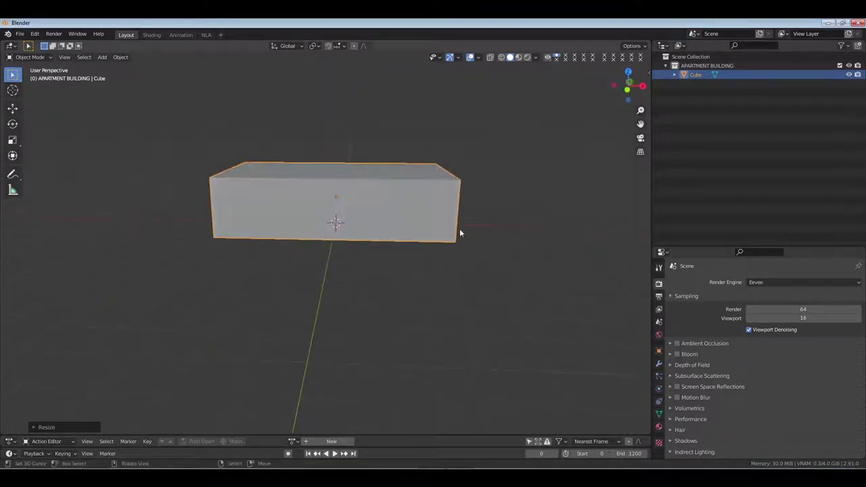
pyautogui.press('Delete')
# Add a second cube mesh at the origin and raise it 1 m along Z.
pyautogui.hotkey('shift', 'a')
pyautogui.moveTo(437, 189)
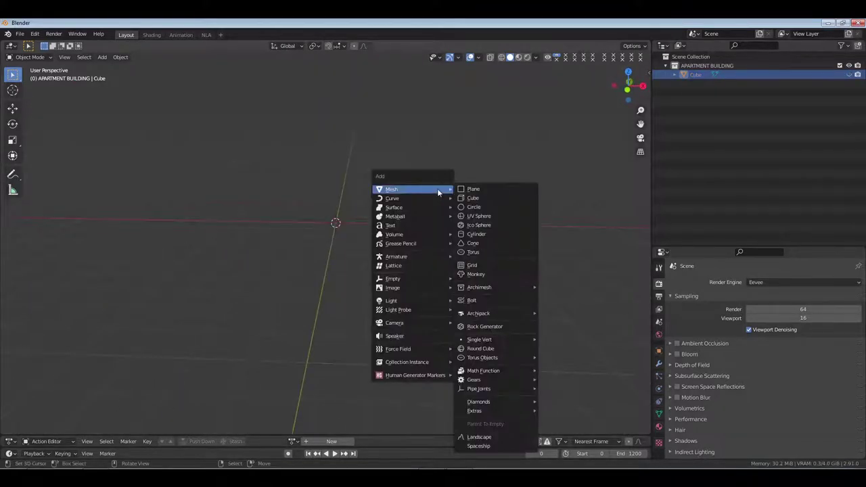
pyautogui.click(484, 204)
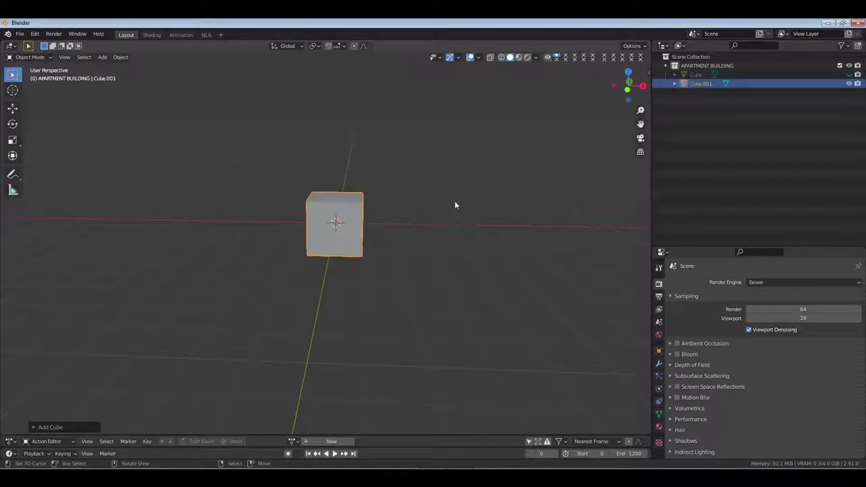
pyautogui.press('g')
pyautogui.press('z')
pyautogui.press('1')
pyautogui.press('Return')
# Set the second cube's origin to the 3D cursor.
pyautogui.click(119, 56)
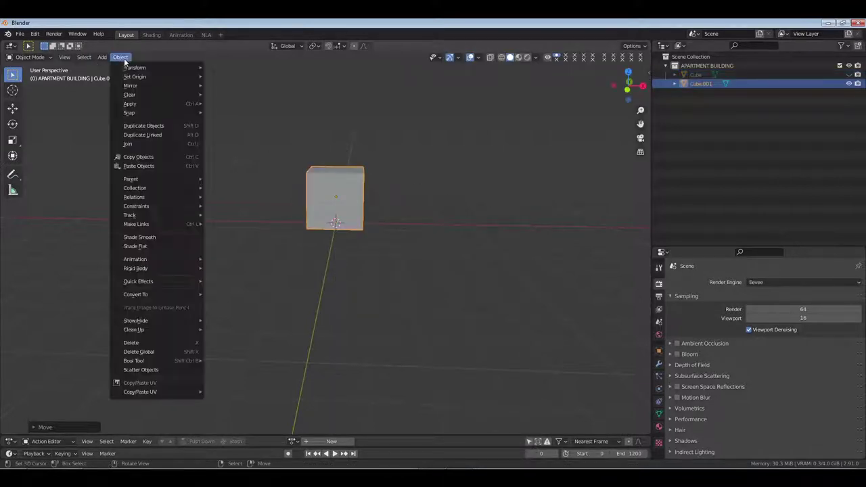
pyautogui.moveTo(180, 77)
pyautogui.click(251, 95)
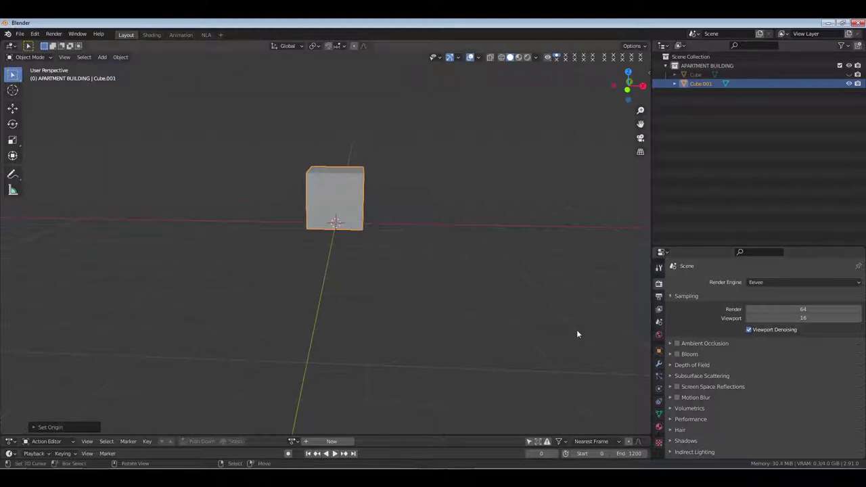
# Flatten the second cube into a thin slab by setting its Z scale to 0.01.
pyautogui.click(658, 350)
pyautogui.click(792, 396)
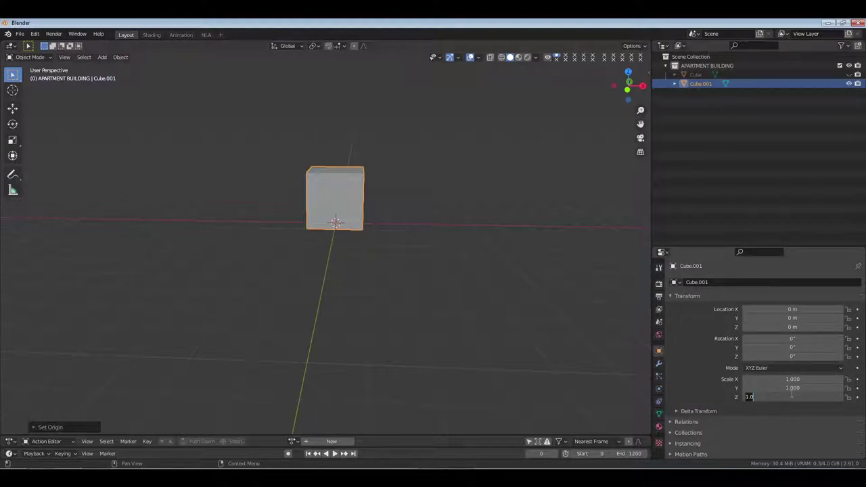
pyautogui.write('0.01')
pyautogui.press('Return')
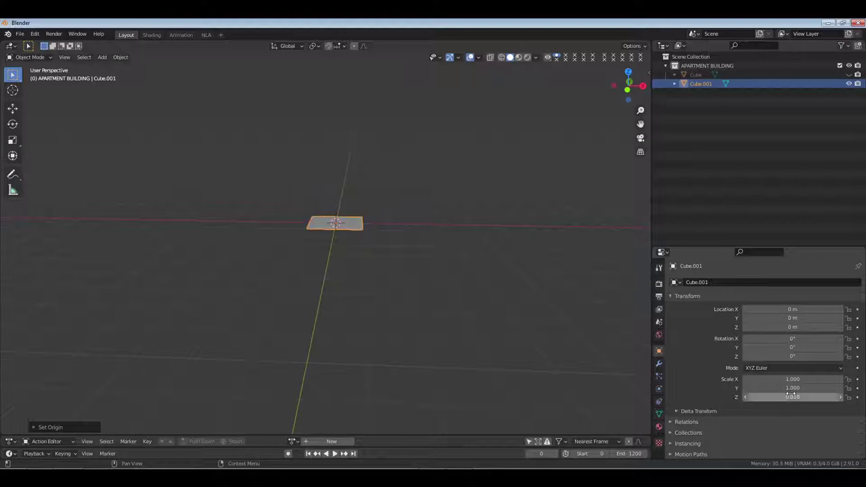
pyautogui.scroll(12, 385, 273)
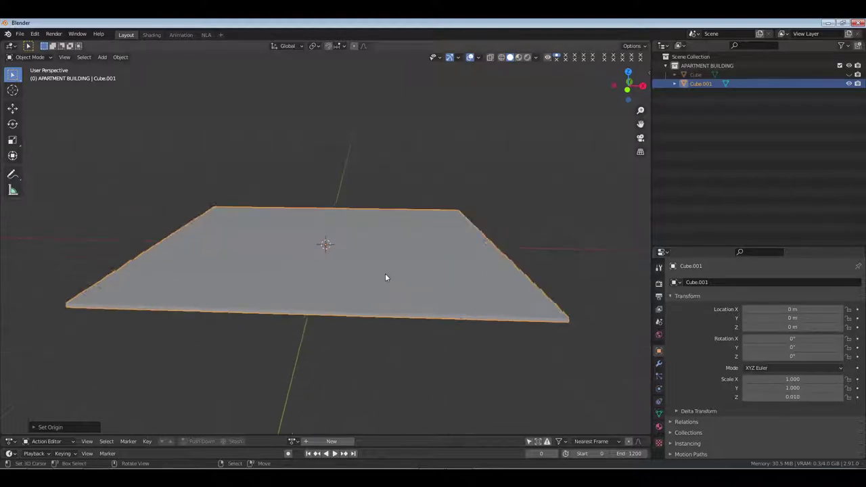
pyautogui.scroll(-8, 385, 273)
pyautogui.scroll(-4, 376, 271)
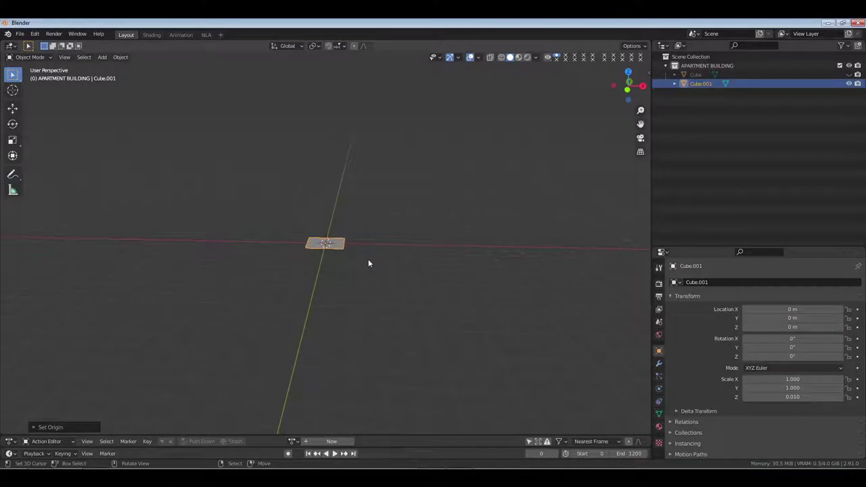
# Rename the flattened slab to APARTMENT BUILDING BASE.
pyautogui.press('F2')
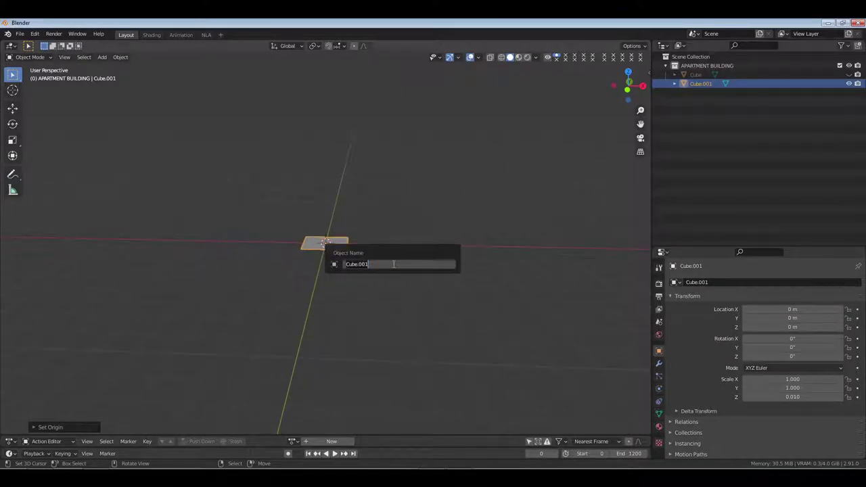
pyautogui.write('APARTMENT BUILDING BASE')
pyautogui.press('Return')
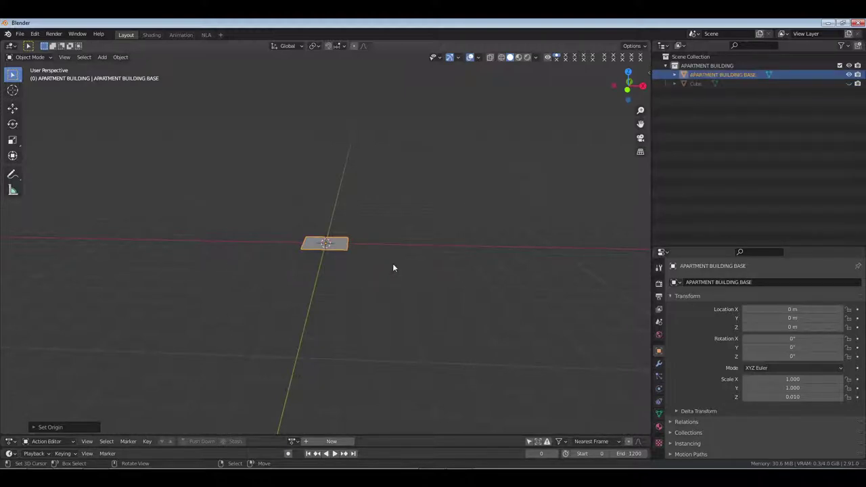
# Hide the apartment building base, then unhide and select the stretched cube.
pyautogui.press('h')
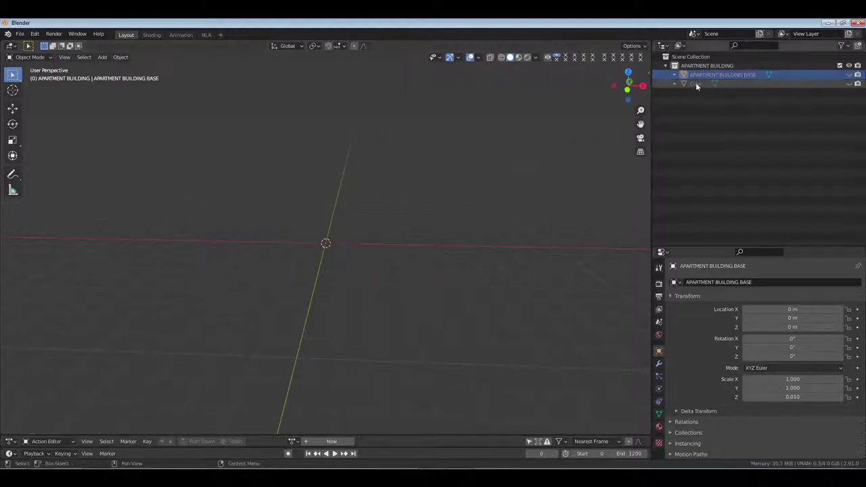
pyautogui.click(849, 83)
pyautogui.click(341, 246)
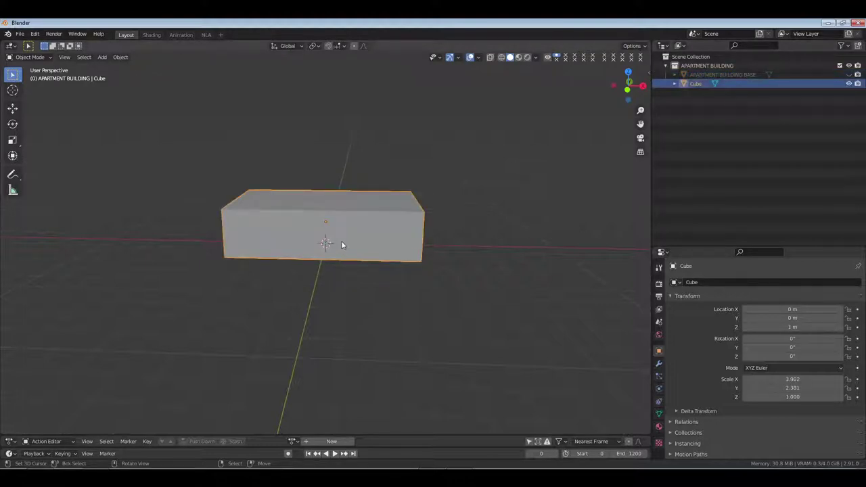
# Bevel the stretched cube's four vertical corner edges with two segments.
pyautogui.scroll(2, 341, 246)
pyautogui.press('Tab')
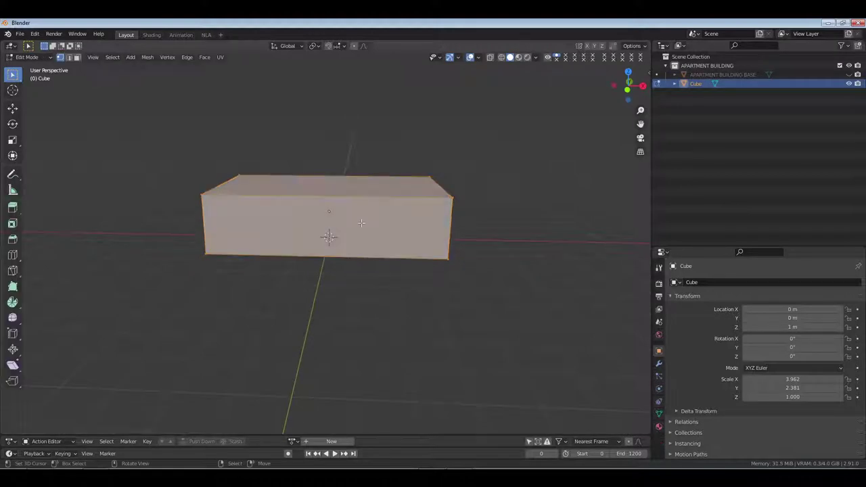
pyautogui.moveTo(361, 223)
pyautogui.mouseDown(button='middle')
pyautogui.moveTo(373, 203)
pyautogui.moveTo(386, 199)
pyautogui.moveTo(394, 207)
pyautogui.moveTo(362, 209)
pyautogui.moveTo(388, 220)
pyautogui.moveTo(396, 206)
pyautogui.moveTo(384, 196)
pyautogui.mouseUp(button='middle')
pyautogui.press('z')
pyautogui.click(325, 219)
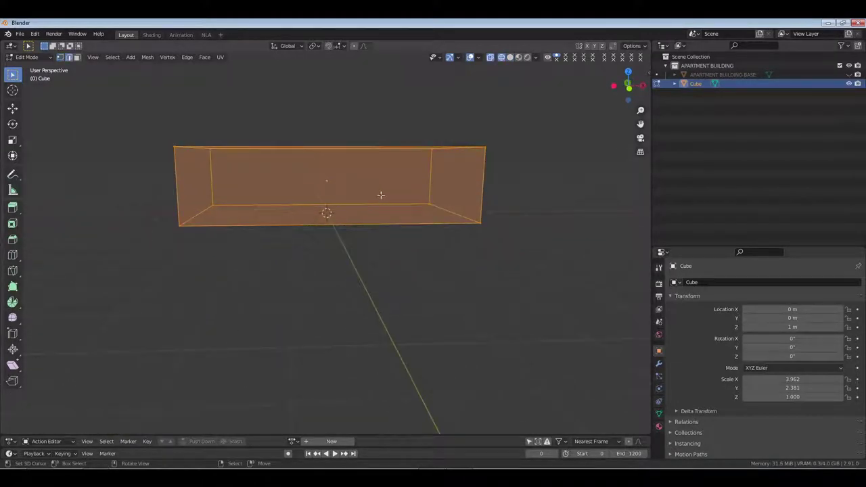
pyautogui.moveTo(151, 170); pyautogui.dragTo(520, 194)
pyautogui.moveTo(520, 193); pyautogui.dragTo(472, 238, button='middle')
pyautogui.hotkey('ctrl', 'b')
pyautogui.scroll(2, 492, 239)
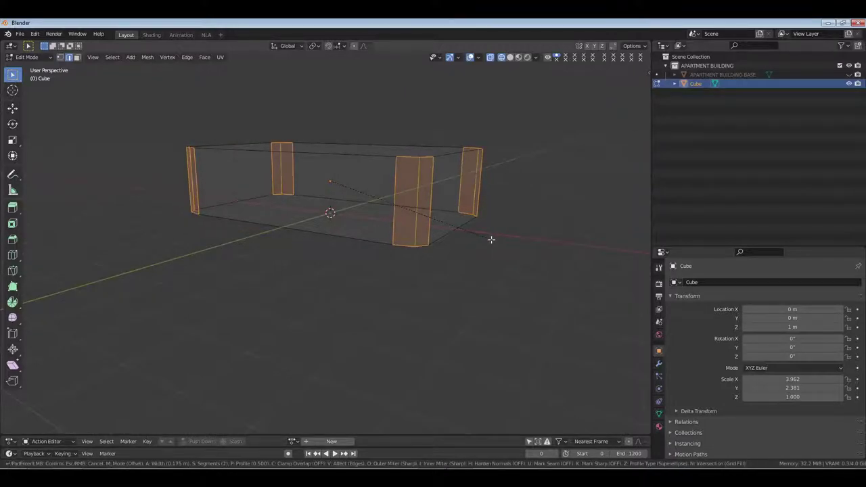
pyautogui.scroll(-1, 491, 239)
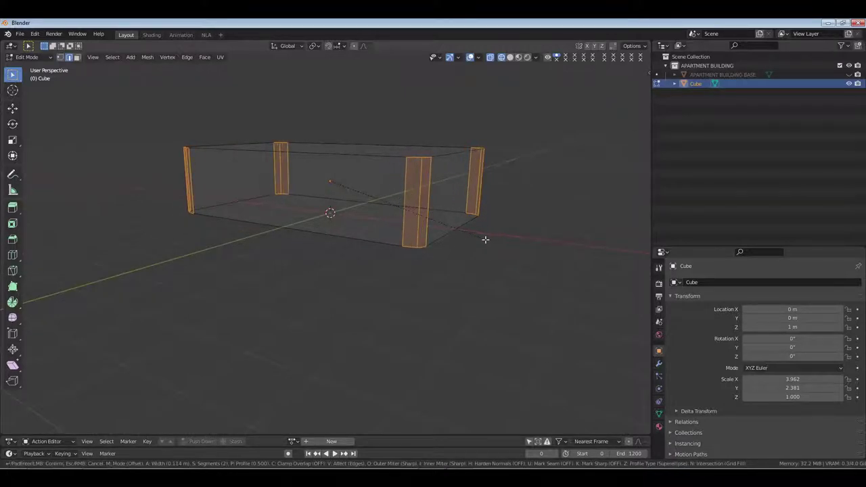
pyautogui.scroll(-1, 491, 238)
pyautogui.click(487, 238)
# Add two horizontal loop cuts around the block, one near its upper edge and one near its lower edge, and restore solid shading.
pyautogui.moveTo(487, 237); pyautogui.dragTo(433, 225, button='middle')
pyautogui.hotkey('ctrl', 'r')
pyautogui.click(437, 188)
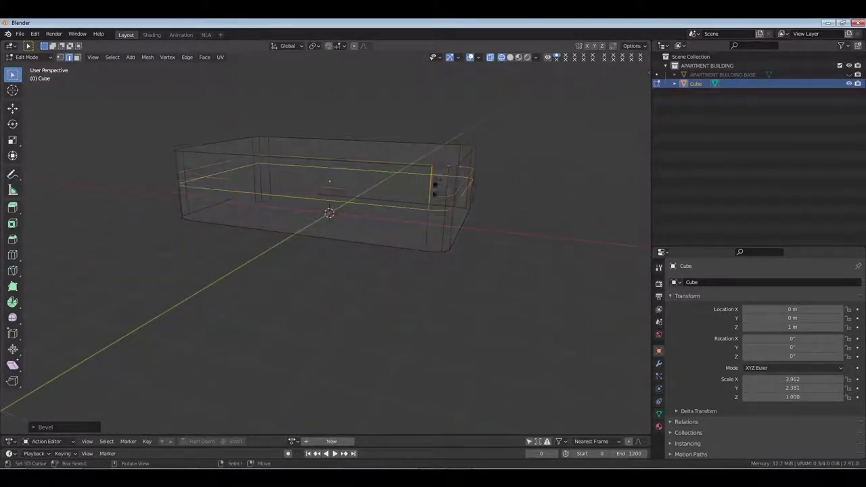
pyautogui.click(447, 143)
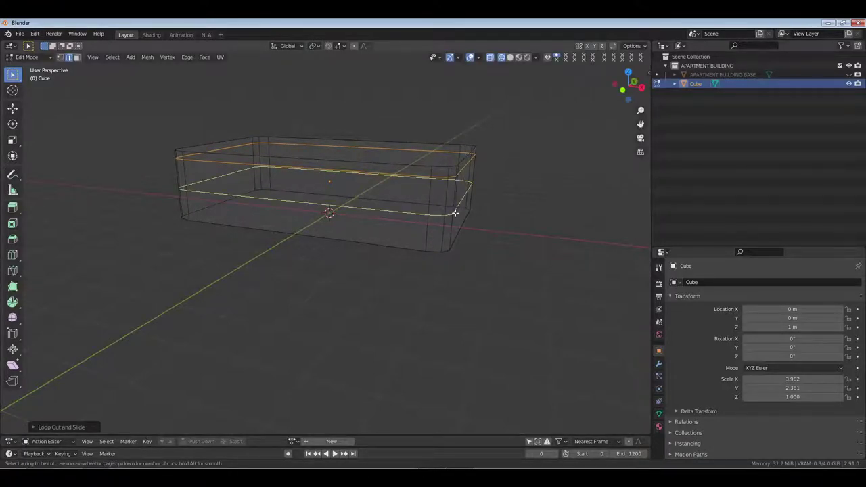
pyautogui.click(450, 217)
pyautogui.click(450, 261)
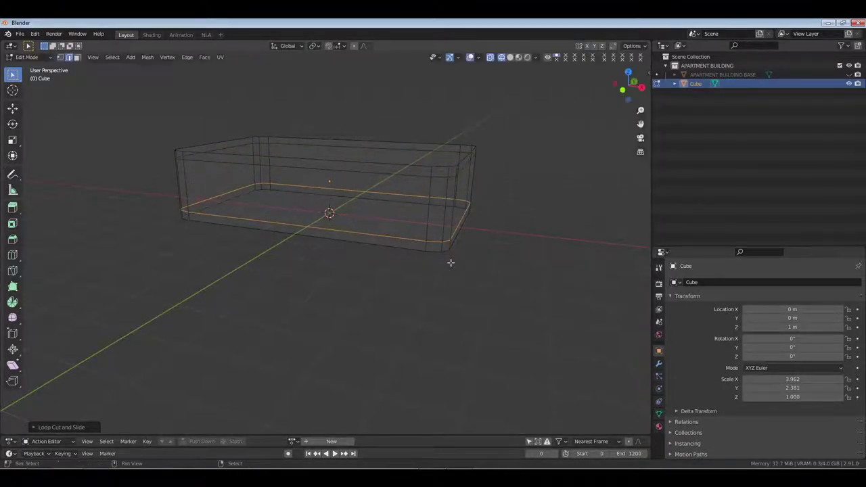
pyautogui.moveTo(451, 261)
pyautogui.mouseDown(button='middle')
pyautogui.moveTo(460, 244)
pyautogui.moveTo(412, 212)
pyautogui.moveTo(497, 233)
pyautogui.moveTo(425, 236)
pyautogui.moveTo(486, 240)
pyautogui.mouseUp(button='middle')
pyautogui.press('z')
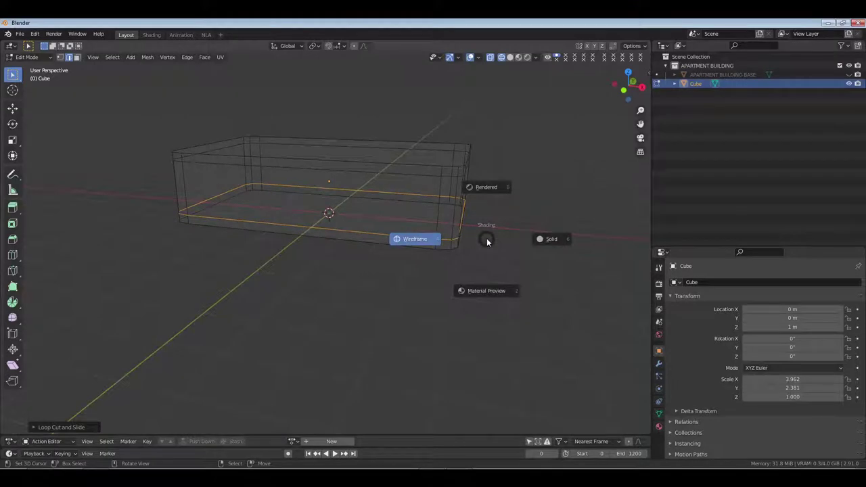
pyautogui.press('6')
# Select the face loops of the narrow upper and lower bands around the block.
pyautogui.moveTo(366, 240); pyautogui.dragTo(387, 237, button='middle')
pyautogui.moveTo(454, 200)
pyautogui.keyDown('shift'); pyautogui.mouseDown(button='middle')
pyautogui.moveTo(402, 226)
pyautogui.moveTo(373, 218)
pyautogui.mouseUp(button='middle'); pyautogui.keyUp('shift')
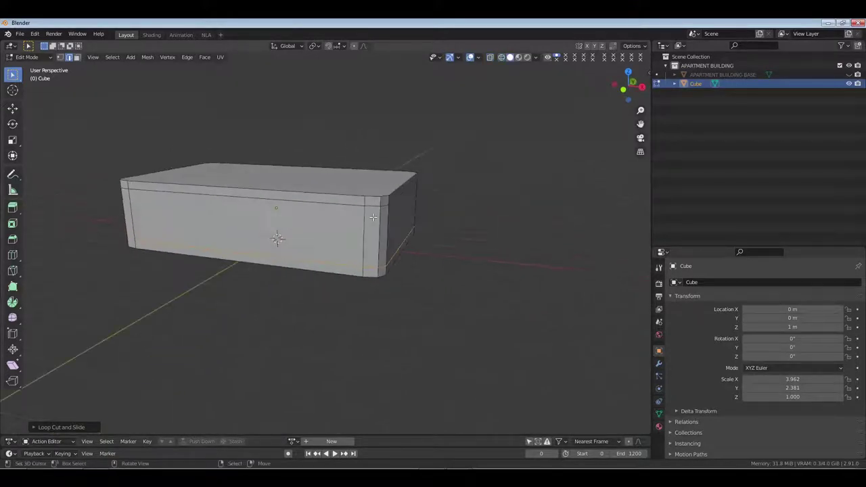
pyautogui.scroll(5, 373, 216)
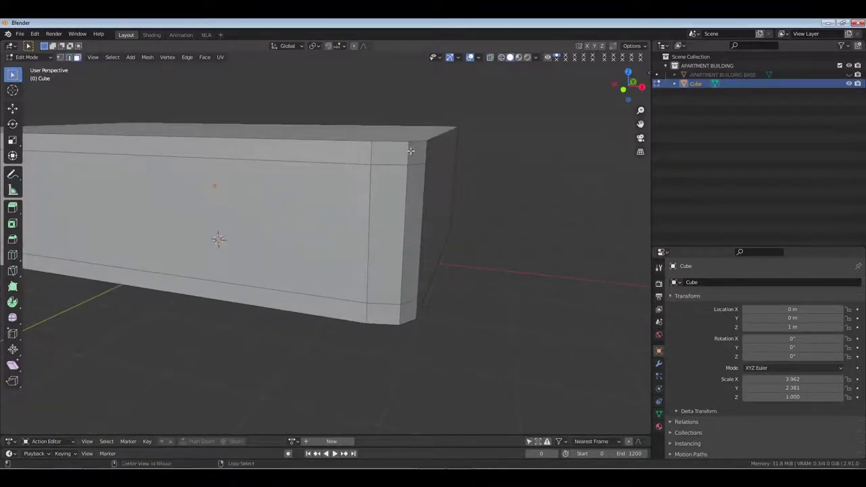
pyautogui.keyDown('alt'); pyautogui.click(407, 150); pyautogui.keyUp('alt')
pyautogui.keyDown('alt'); pyautogui.keyDown('shift'); pyautogui.click(399, 316); pyautogui.keyUp('shift'); pyautogui.keyUp('alt')
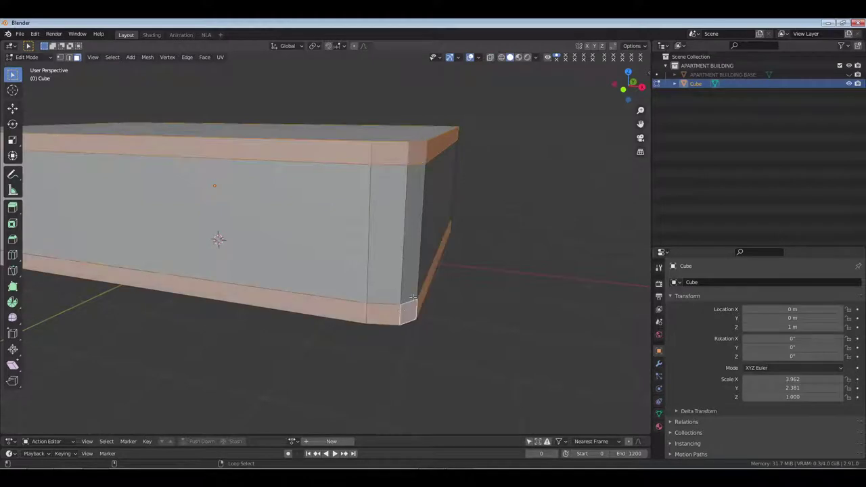
pyautogui.moveTo(399, 316); pyautogui.dragTo(473, 223, button='middle')
# Select the tall middle face loop between the upper and lower bands of the block.
pyautogui.keyDown('alt'); pyautogui.click(476, 216); pyautogui.keyUp('alt')
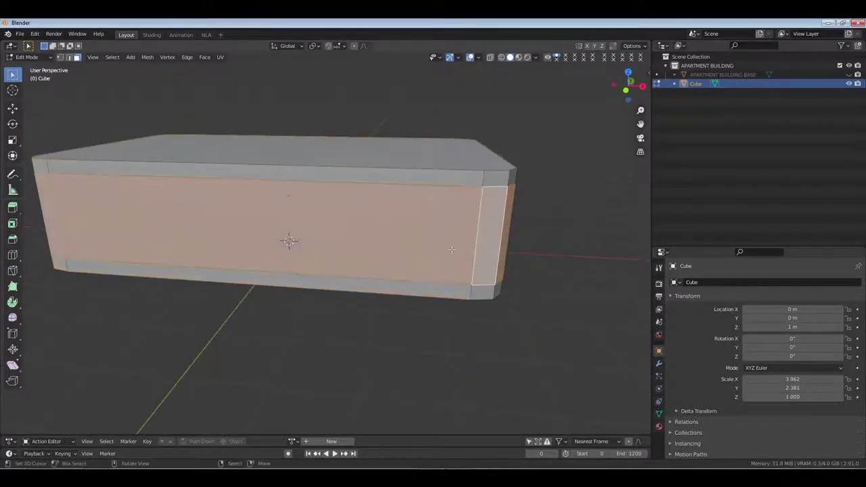
pyautogui.scroll(-5, 450, 262)
pyautogui.moveTo(450, 261); pyautogui.dragTo(225, 242, button='middle')
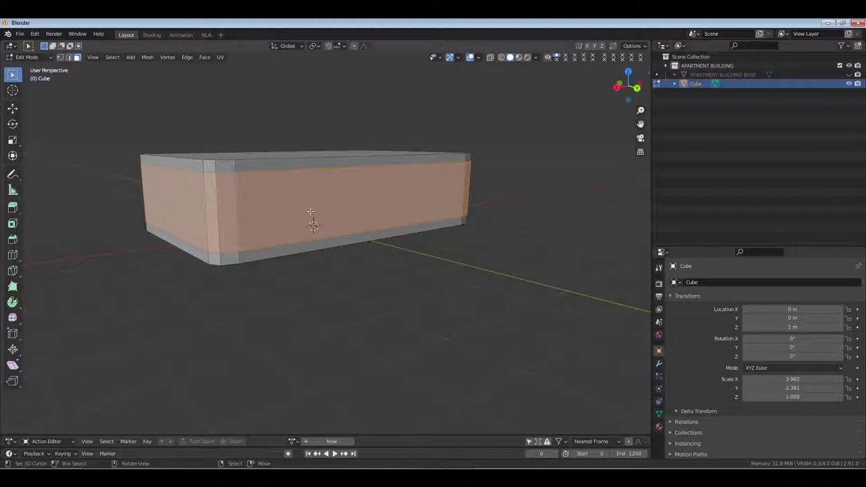
# Try removing the beveled corner faces and long wall faces from the middle face loop selection.
pyautogui.press('c')
pyautogui.moveTo(223, 209); pyautogui.dragTo(269, 203, button='middle')
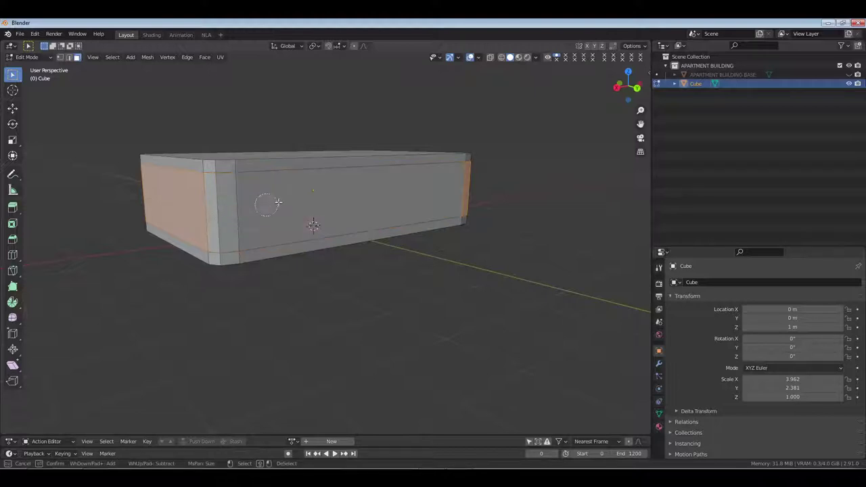
pyautogui.rightClick(380, 189)
pyautogui.moveTo(526, 190); pyautogui.dragTo(437, 202, button='middle')
pyautogui.press('c')
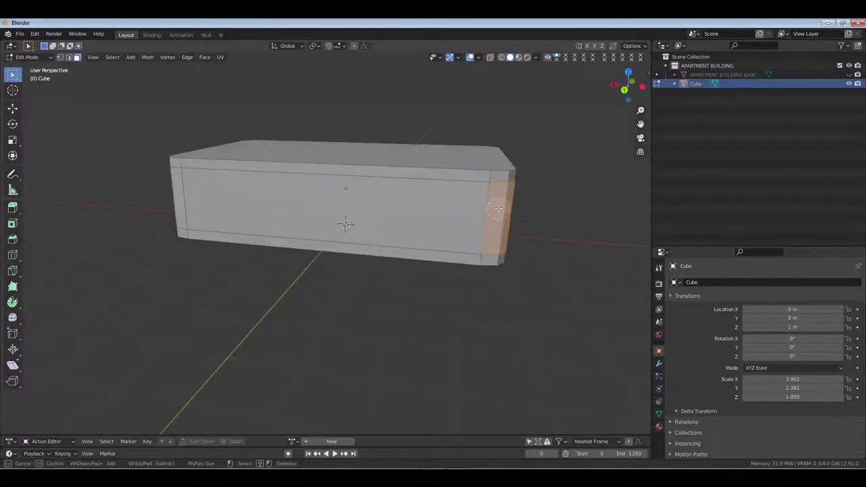
pyautogui.middleClick(498, 208)
pyautogui.rightClick(504, 211)
pyautogui.scroll(-1, 508, 214)
pyautogui.moveTo(508, 215); pyautogui.dragTo(446, 223, button='middle')
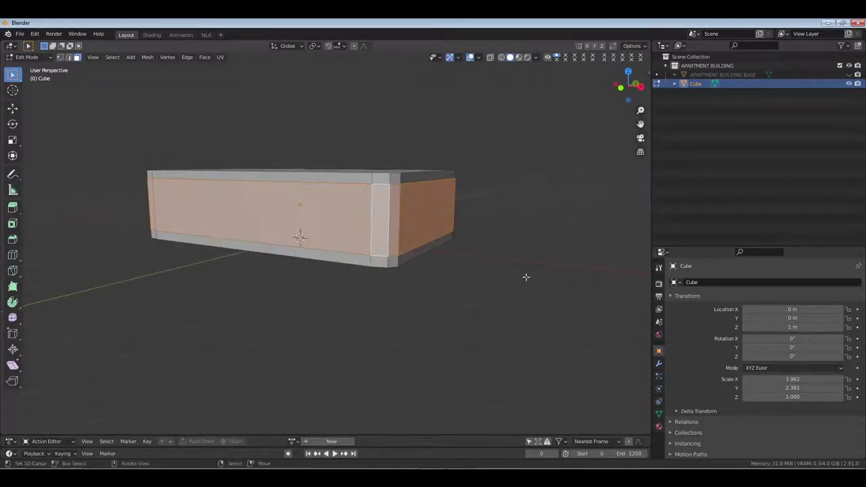
# Try extruding the middle face loop in place and scaling it inward.
pyautogui.press('e')
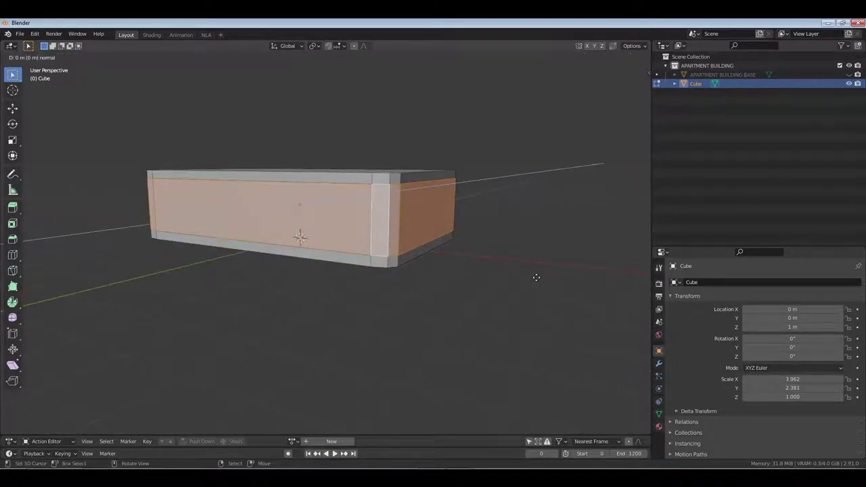
pyautogui.click(536, 277)
pyautogui.press('s')
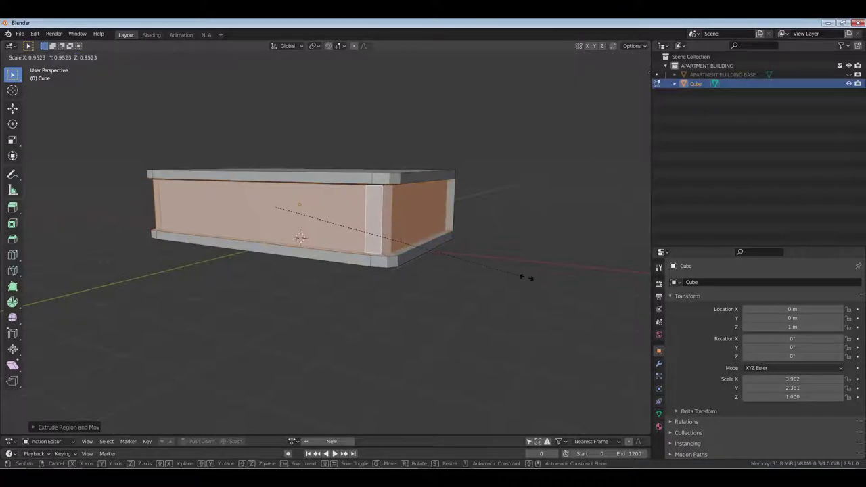
pyautogui.click(532, 277)
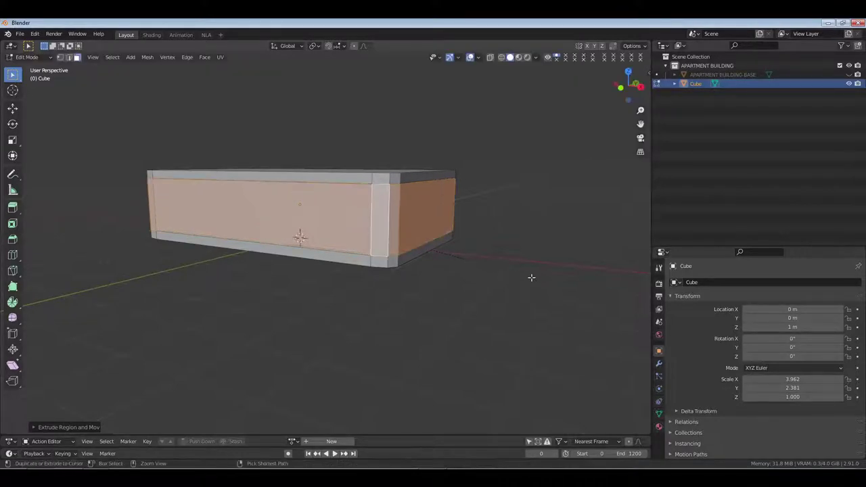
# Extrude the middle face loop inward along its normals to recess the walls between the two bands.
pyautogui.moveTo(468, 269); pyautogui.dragTo(526, 282, button='middle')
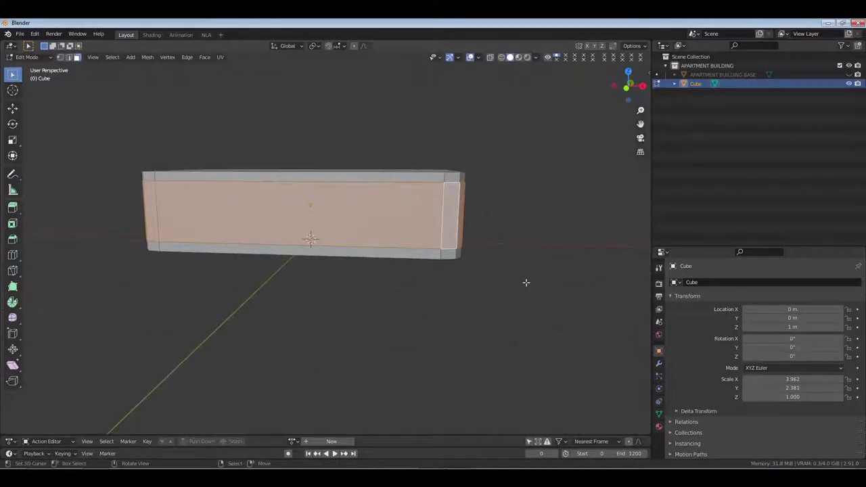
pyautogui.hotkey('alt', 'e')
pyautogui.click(530, 296)
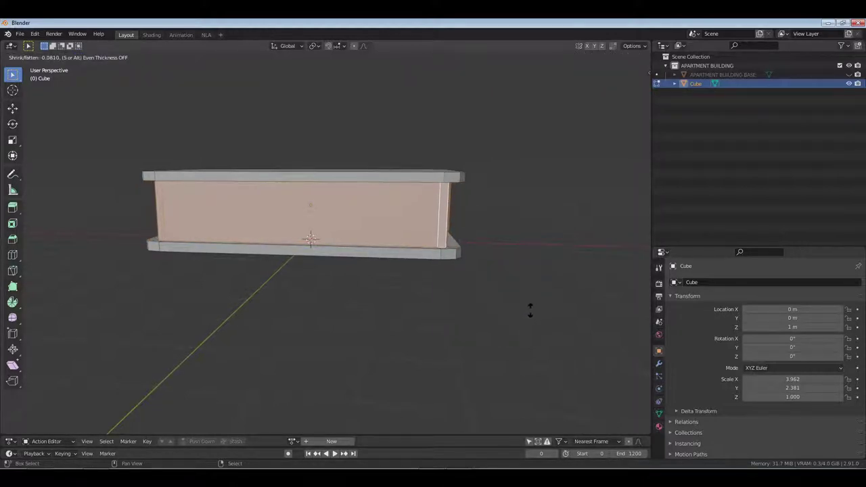
pyautogui.click(532, 305)
# Select the recessed beveled faces at the block's corners and extrude them slightly outward along their normals to form corner pillars.
pyautogui.moveTo(531, 305); pyautogui.dragTo(412, 258, button='middle')
pyautogui.scroll(3, 499, 266)
pyautogui.click(410, 222)
pyautogui.keyDown('shift'); pyautogui.click(422, 211); pyautogui.keyUp('shift')
pyautogui.scroll(-6, 361, 199)
pyautogui.keyDown('shift'); pyautogui.moveTo(223, 234); pyautogui.dragTo(345, 217, button='middle'); pyautogui.keyUp('shift')
pyautogui.scroll(5, 356, 226)
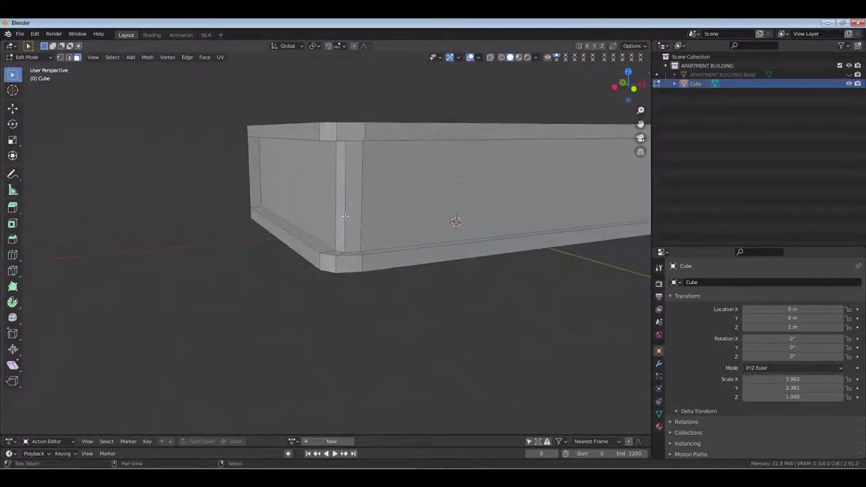
pyautogui.keyDown('shift'); pyautogui.click(351, 206); pyautogui.keyUp('shift')
pyautogui.keyDown('shift'); pyautogui.click(339, 201); pyautogui.keyUp('shift')
pyautogui.scroll(-3, 483, 223)
pyautogui.moveTo(483, 222); pyautogui.dragTo(424, 220, button='middle')
pyautogui.scroll(-1, 488, 222)
pyautogui.moveTo(423, 220)
pyautogui.mouseDown(button='middle')
pyautogui.moveTo(387, 226)
pyautogui.moveTo(410, 224)
pyautogui.mouseUp(button='middle')
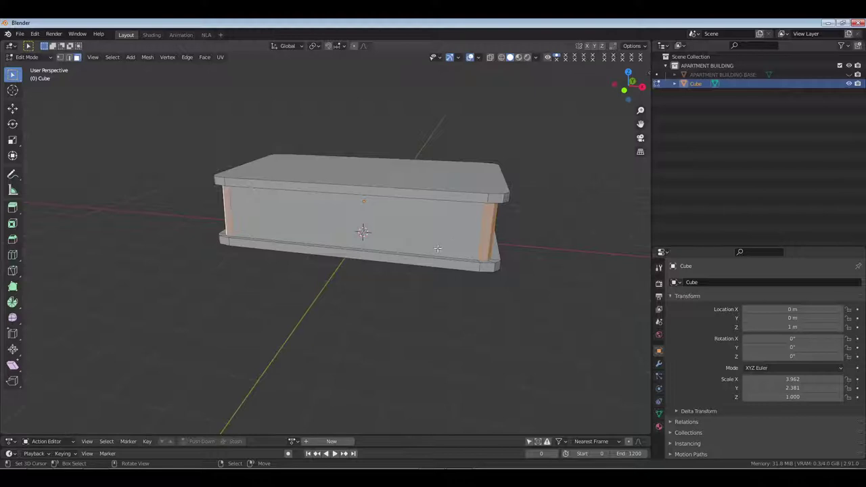
pyautogui.moveTo(438, 249); pyautogui.dragTo(398, 268, button='middle')
pyautogui.scroll(5, 398, 267)
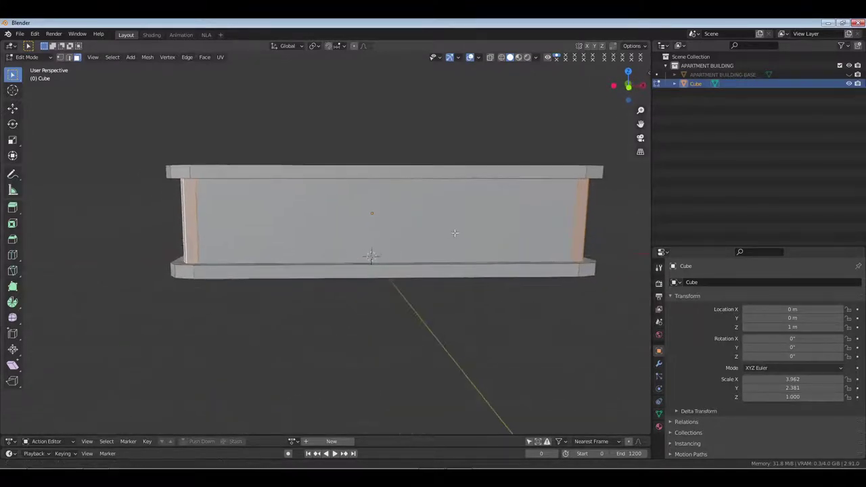
pyautogui.moveTo(486, 237); pyautogui.dragTo(431, 261, button='middle')
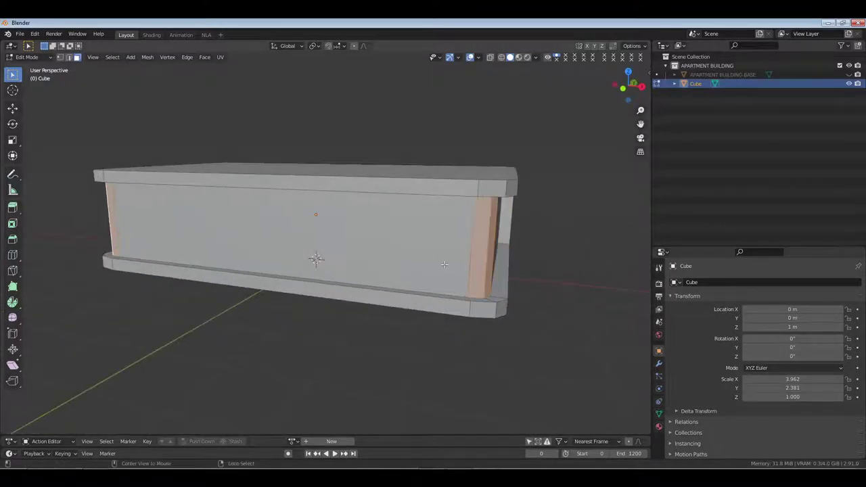
pyautogui.hotkey('alt', 'e')
pyautogui.click(447, 265)
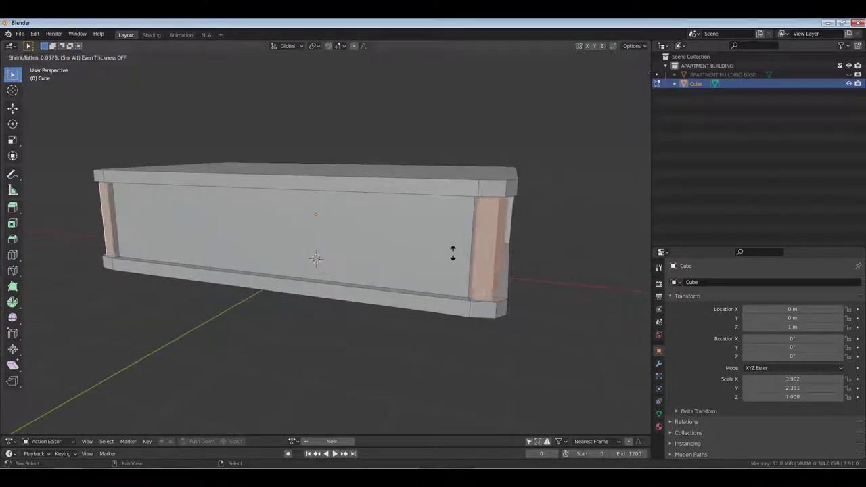
pyautogui.click(456, 255)
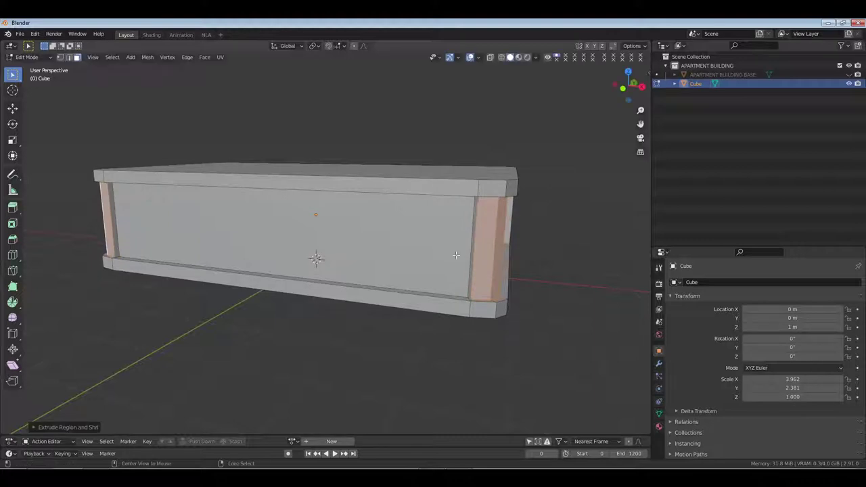
# Clear the face selection and inspect the recessed walls and corner pillars in Object Mode.
pyautogui.hotkey('alt', 'a')
pyautogui.press('Tab')
pyautogui.scroll(-3, 439, 247)
pyautogui.moveTo(439, 248); pyautogui.dragTo(339, 252, button='middle')
pyautogui.scroll(2, 357, 243)
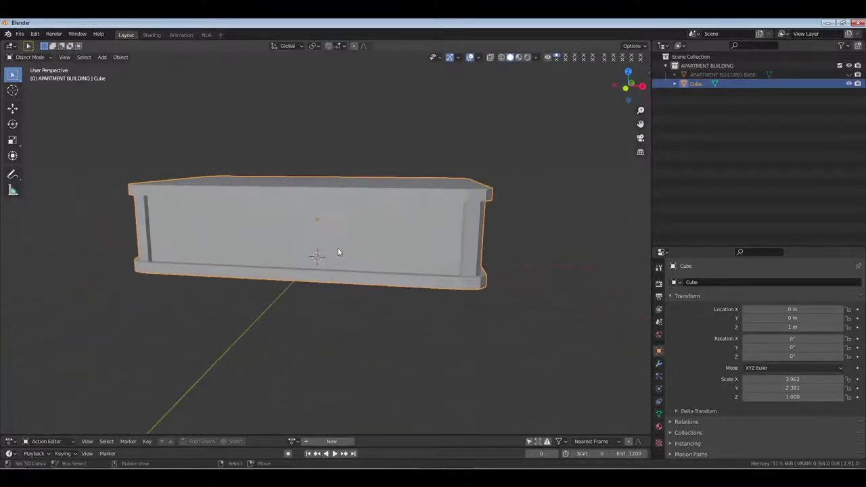
# Select the recessed front and side wall faces and separate them into their own object.
pyautogui.press('Tab')
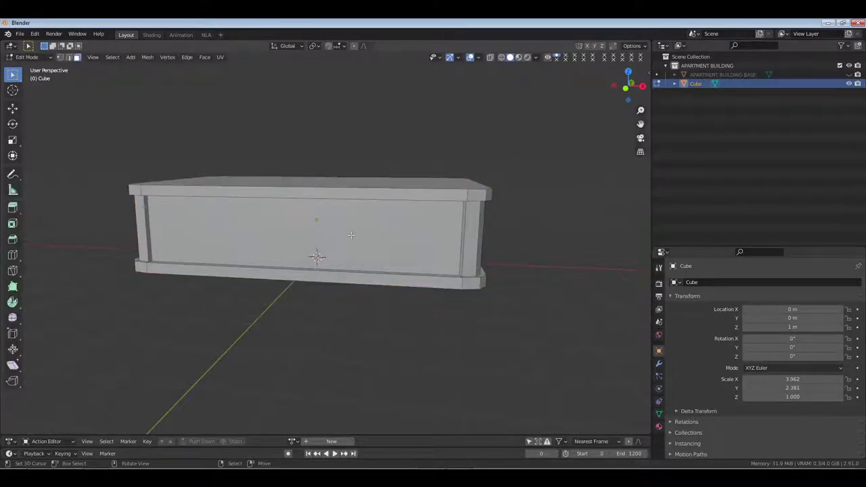
pyautogui.click(291, 244)
pyautogui.moveTo(291, 244); pyautogui.dragTo(420, 226, button='middle')
pyautogui.keyDown('shift'); pyautogui.rightClick(421, 226); pyautogui.keyUp('shift')
pyautogui.moveTo(258, 256); pyautogui.dragTo(392, 249, button='middle')
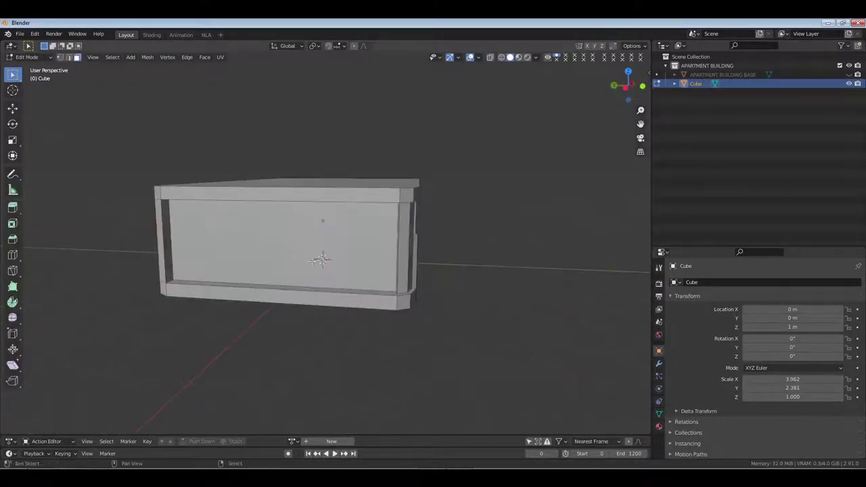
pyautogui.keyDown('shift'); pyautogui.rightClick(385, 249); pyautogui.keyUp('shift')
pyautogui.moveTo(516, 247); pyautogui.dragTo(409, 246, button='middle')
pyautogui.press('p')
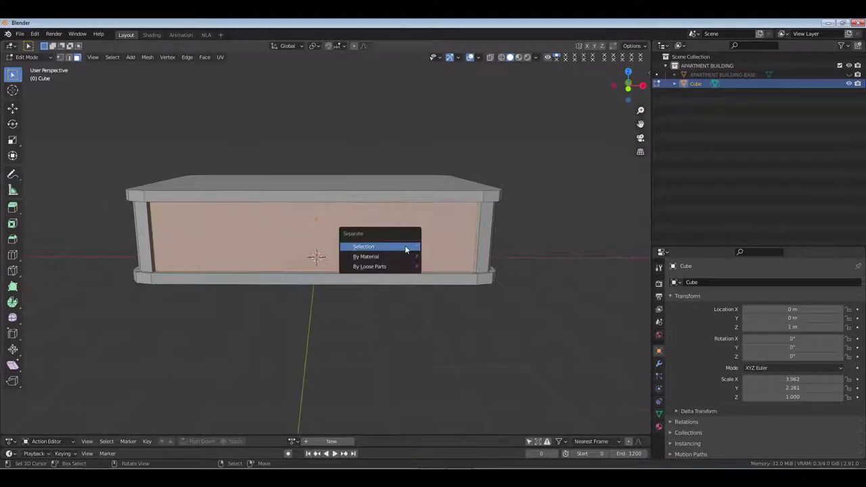
pyautogui.click(404, 246)
# Isolate the separated wall object in local view and open it in Edit Mode from the front view.
pyautogui.press('Tab')
pyautogui.click(411, 239)
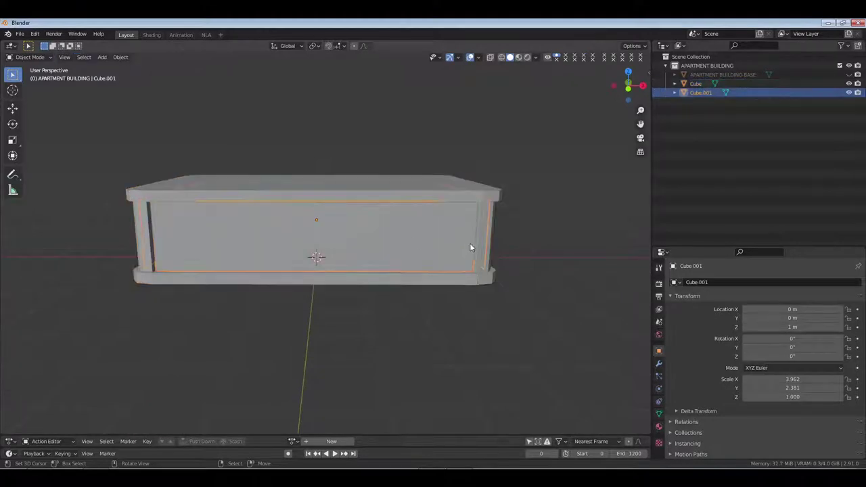
pyautogui.moveTo(469, 243); pyautogui.dragTo(408, 246, button='middle')
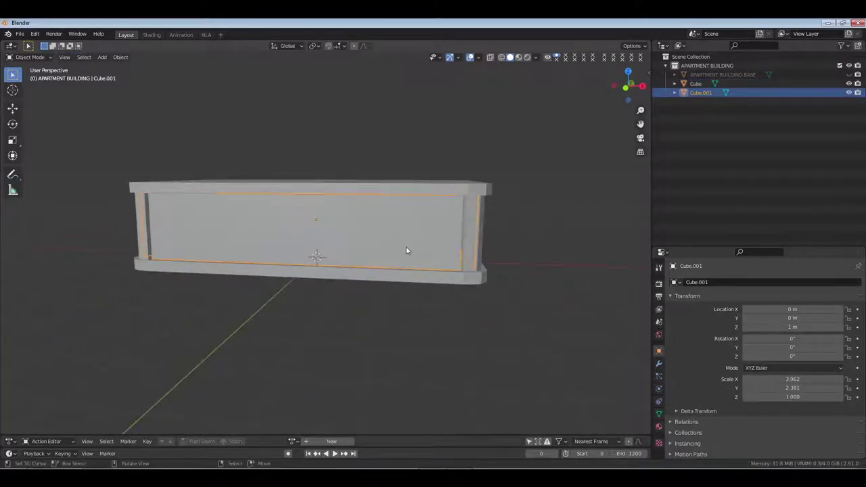
pyautogui.press('KP_Divide')
pyautogui.moveTo(460, 230); pyautogui.dragTo(396, 270, button='middle')
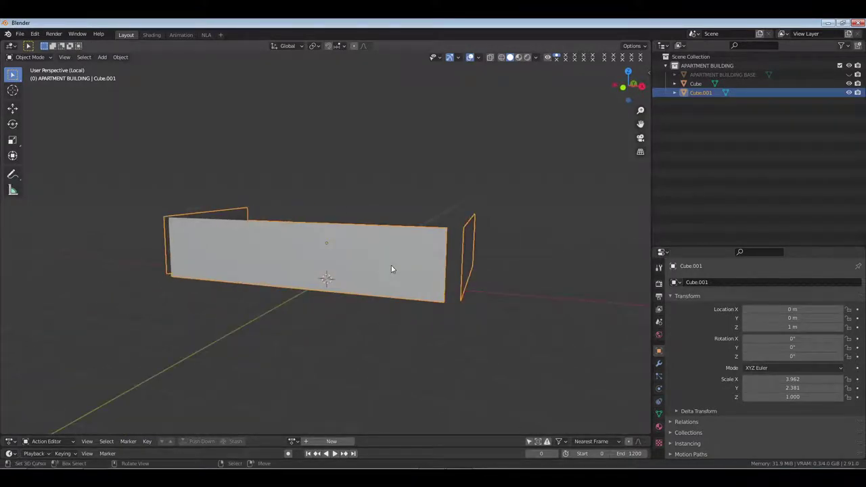
pyautogui.press('KP_1')
pyautogui.press('Tab')
pyautogui.scroll(2, 391, 268)
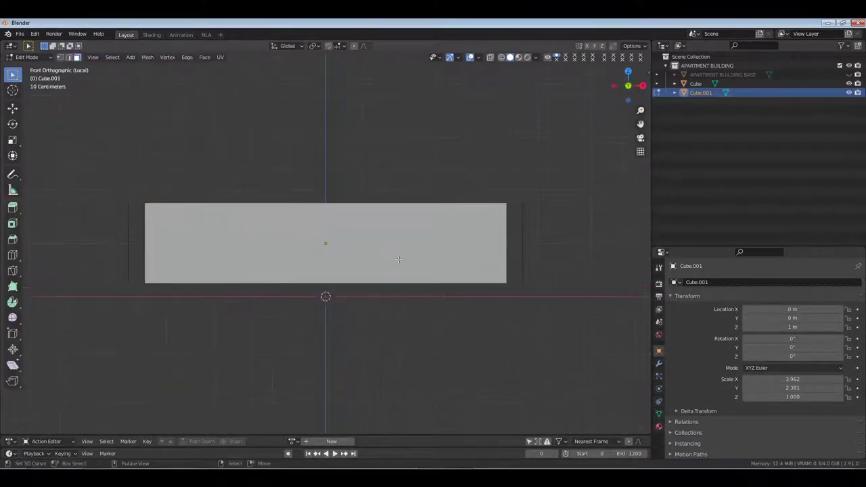
# Cut two evenly spaced vertical edge loops into the front wall and each of the two side walls.
pyautogui.hotkey('ctrl', 'r')
pyautogui.scroll(1, 325, 203)
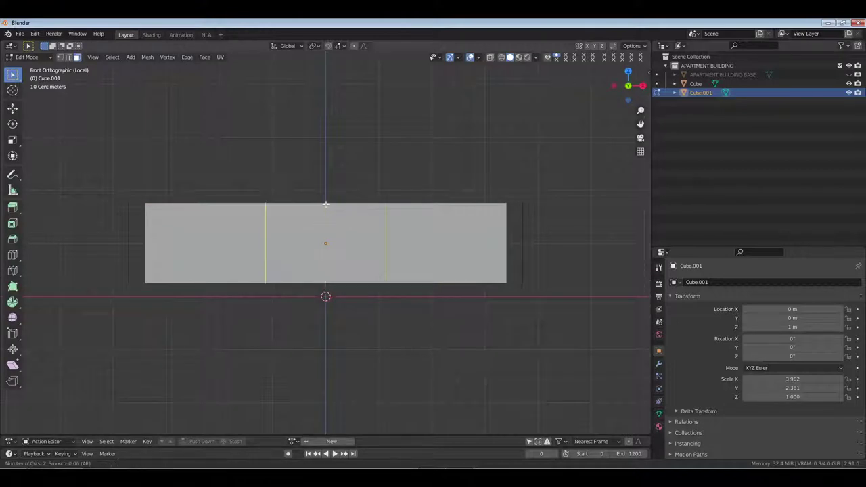
pyautogui.click(325, 204)
pyautogui.rightClick(324, 202)
pyautogui.moveTo(324, 202); pyautogui.dragTo(330, 221, button='middle')
pyautogui.hotkey('ctrl', 'r')
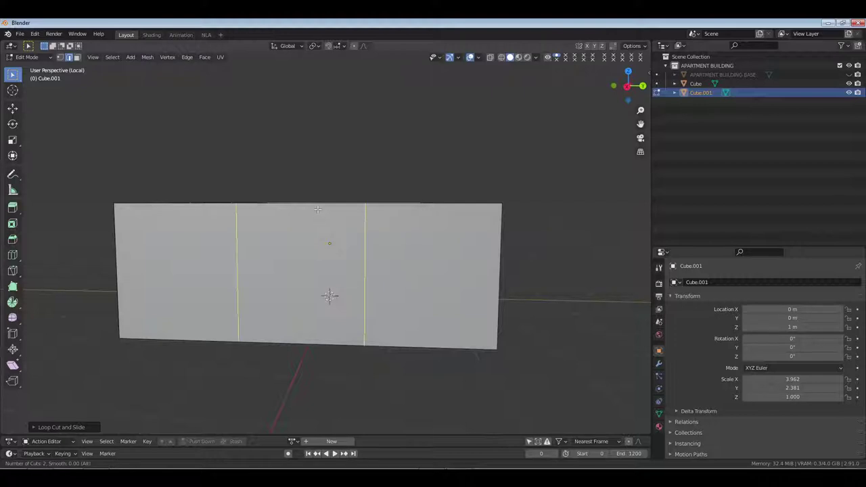
pyautogui.rightClick(316, 209)
pyautogui.moveTo(316, 210); pyautogui.dragTo(301, 222, button='middle')
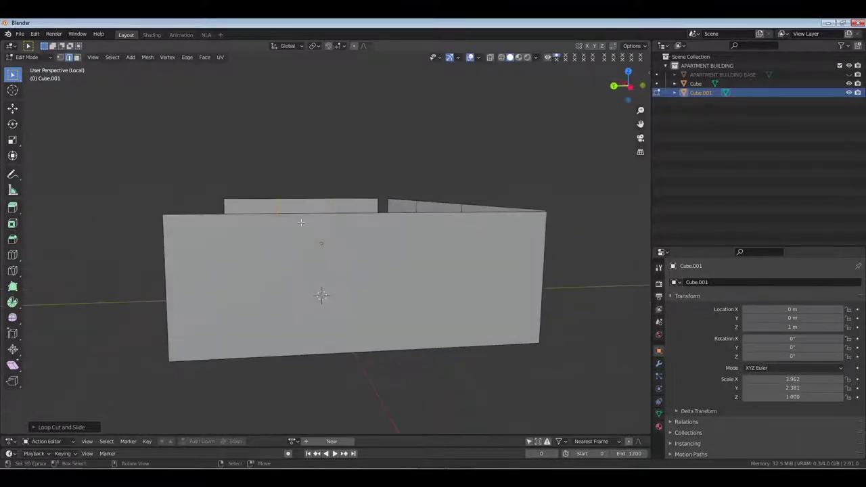
pyautogui.hotkey('ctrl', 'r')
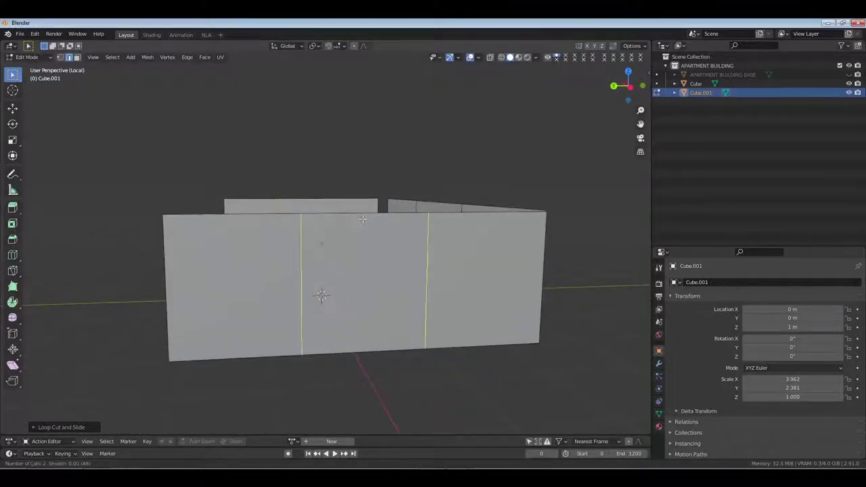
pyautogui.rightClick(362, 218)
pyautogui.moveTo(363, 218); pyautogui.dragTo(363, 293, button='middle')
pyautogui.hotkey('ctrl', 'b')
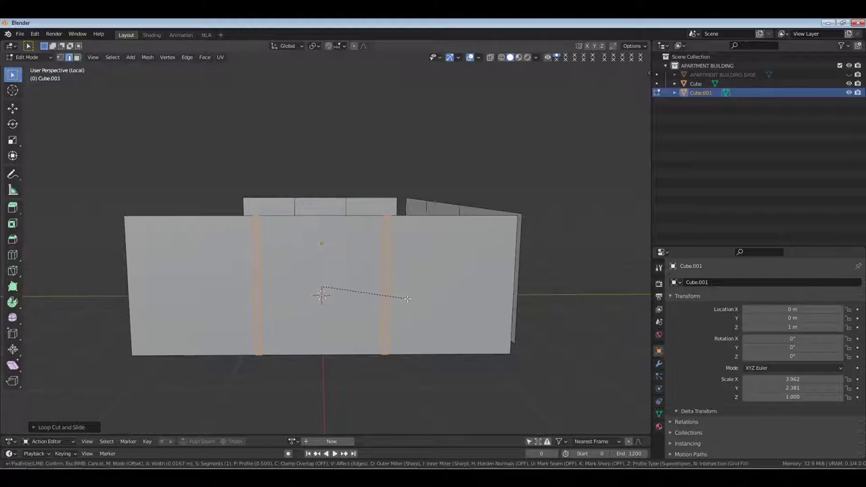
pyautogui.rightClick(406, 296)
# Select the vertical dividing edges on all three walls and bevel them into narrow strips with one segment.
pyautogui.moveTo(404, 244); pyautogui.dragTo(414, 256, button='middle')
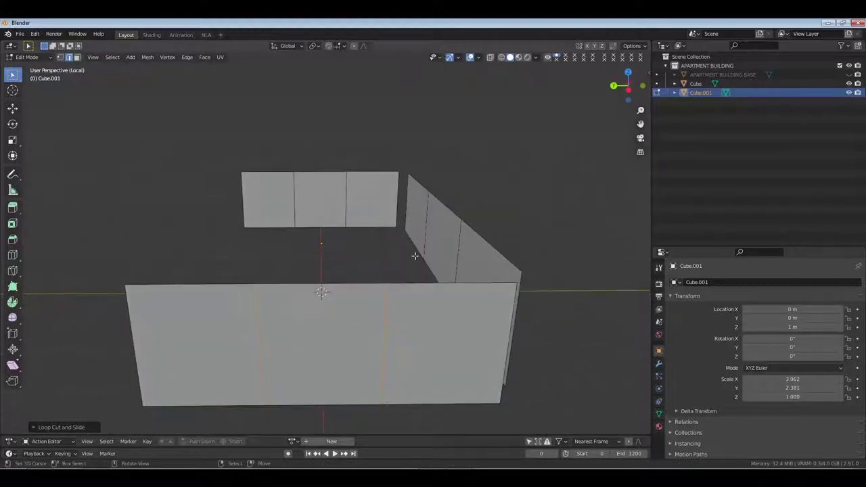
pyautogui.press('c')
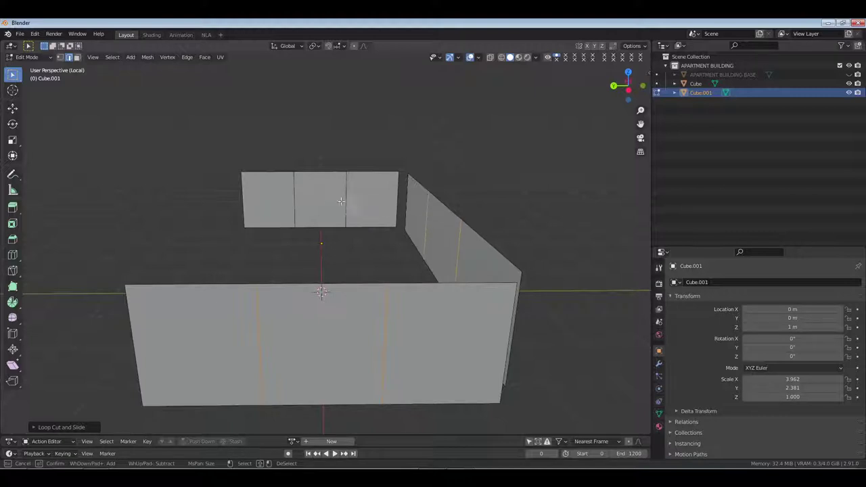
pyautogui.moveTo(338, 199); pyautogui.dragTo(295, 200)
pyautogui.rightClick(321, 234)
pyautogui.hotkey('ctrl', 'b')
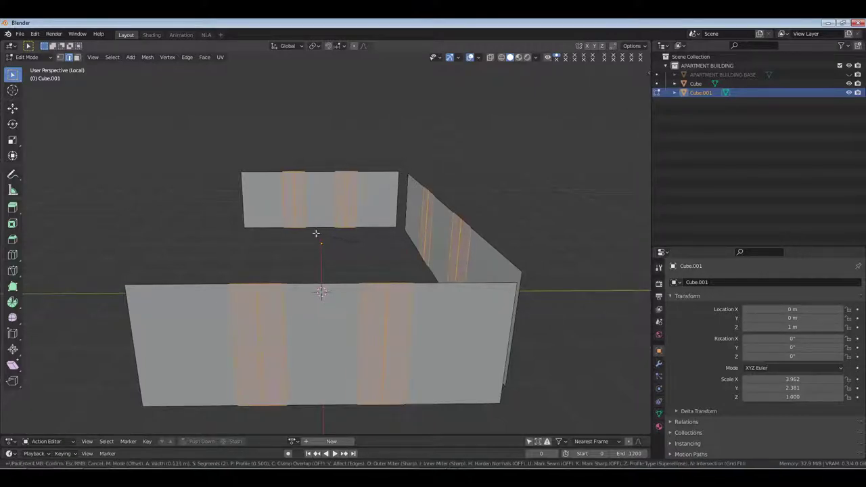
pyautogui.scroll(-1, 327, 236)
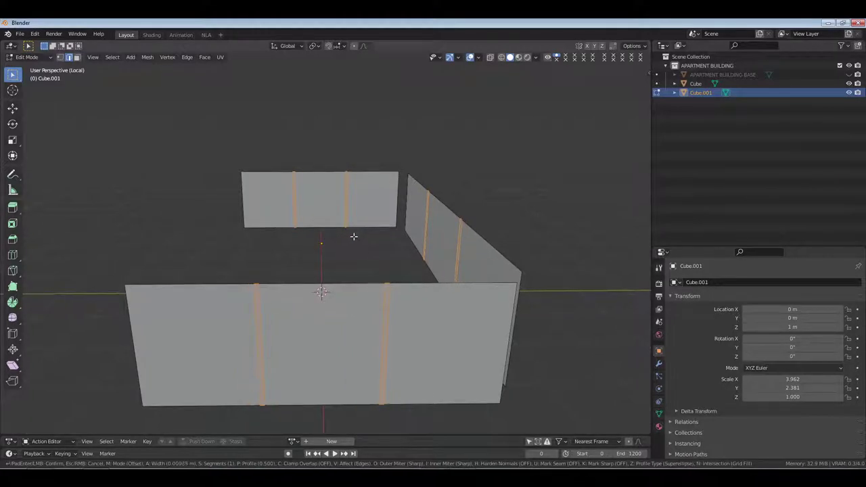
pyautogui.click(353, 236)
# Extrude the narrow strips slightly inward along their normals as grooves and inspect the walls in Object Mode.
pyautogui.moveTo(351, 277); pyautogui.dragTo(394, 323, button='middle')
pyautogui.hotkey('alt', 'e')
pyautogui.click(395, 323)
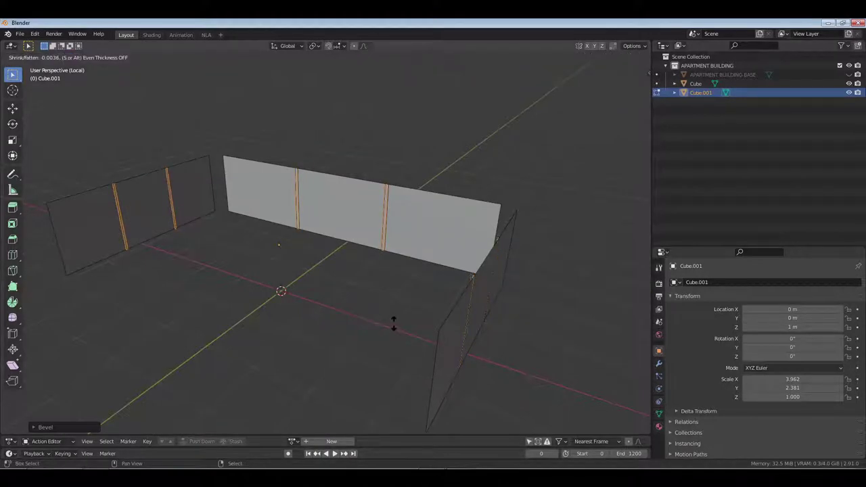
pyautogui.click(392, 323)
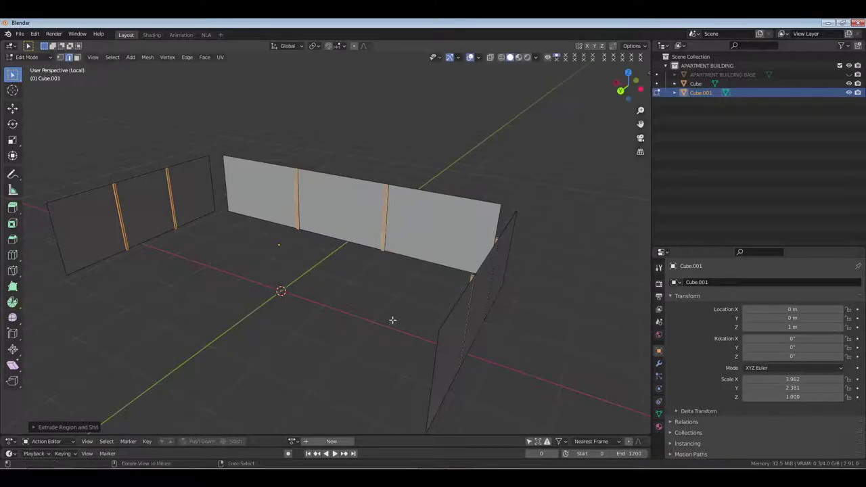
pyautogui.moveTo(393, 318); pyautogui.dragTo(410, 309, button='middle')
pyautogui.press('Tab')
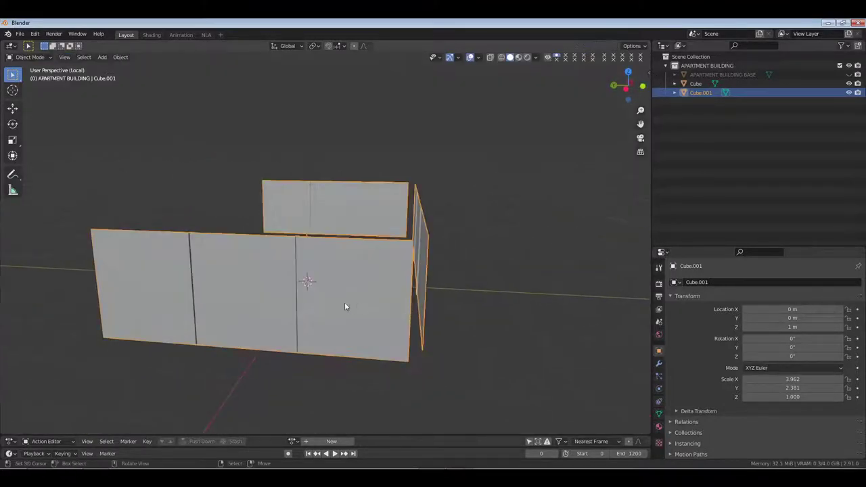
pyautogui.moveTo(344, 305); pyautogui.dragTo(339, 275, button='middle')
# Try to cut horizontal edge loops near the top and bottom of the side wall.
pyautogui.press('Tab')
pyautogui.hotkey('ctrl', 'r')
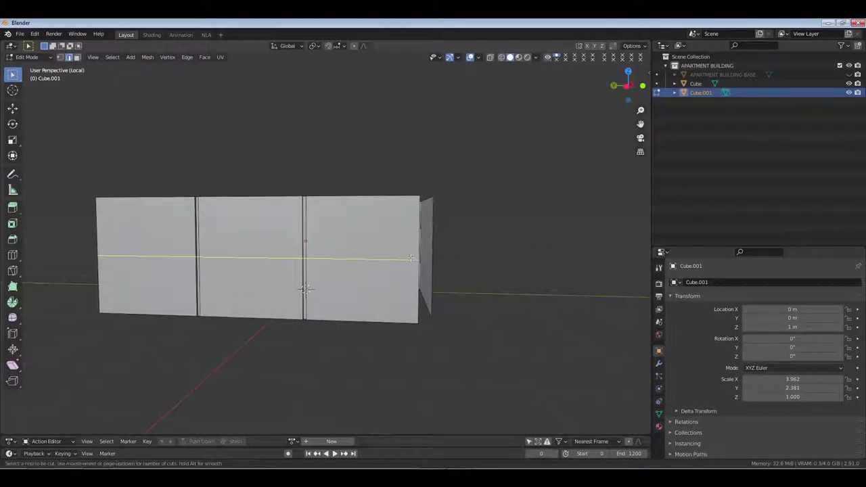
pyautogui.click(412, 258)
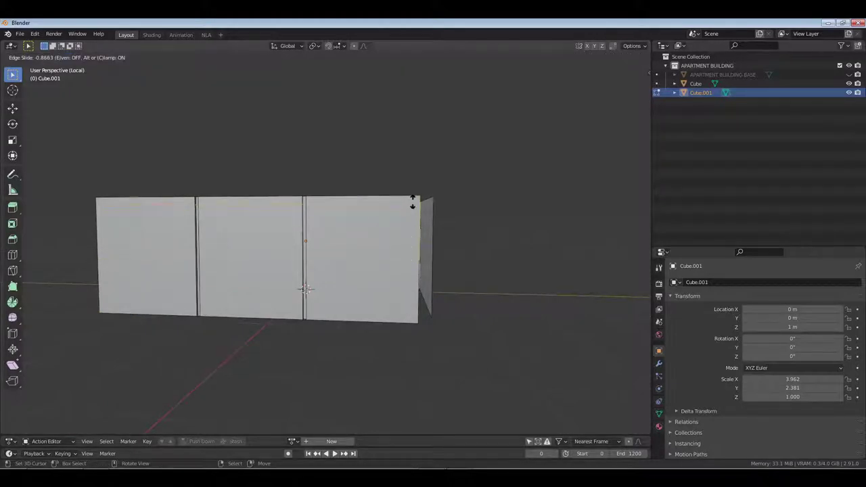
pyautogui.click(412, 200)
pyautogui.hotkey('ctrl', 'r')
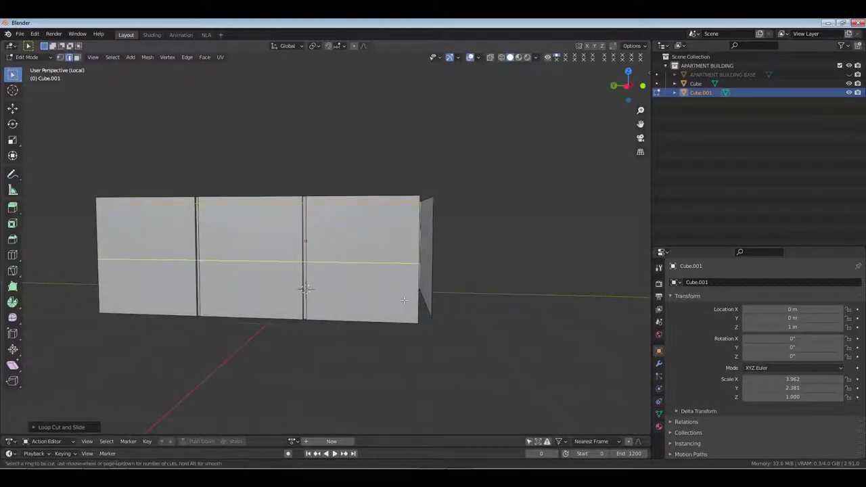
pyautogui.click(396, 296)
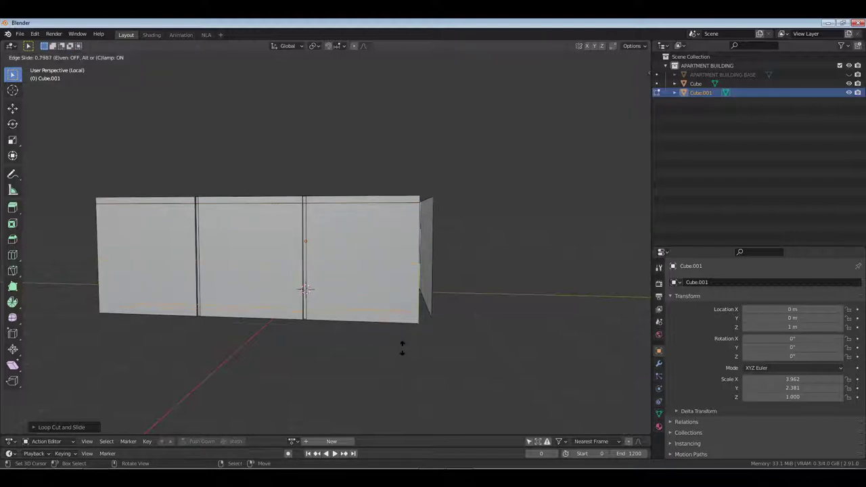
pyautogui.click(402, 348)
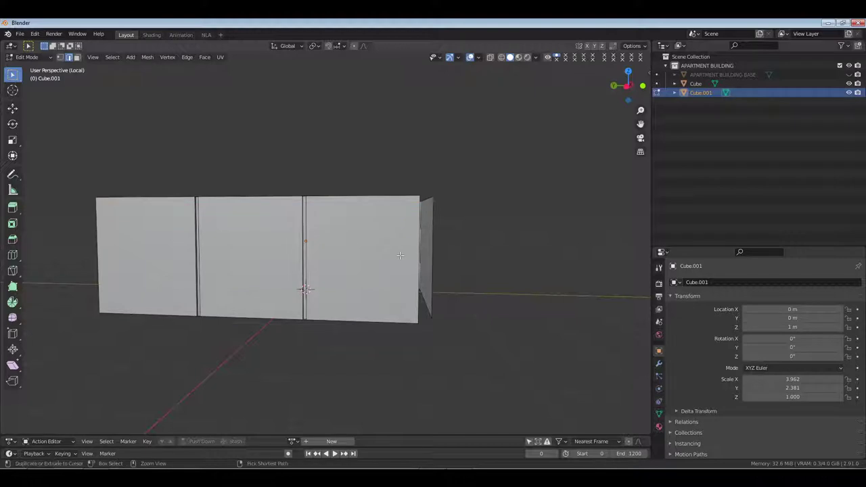
# Return to Object Mode outside local view and join the grooved walls with the main block.
pyautogui.moveTo(382, 274); pyautogui.dragTo(396, 217, button='middle')
pyautogui.press('Tab')
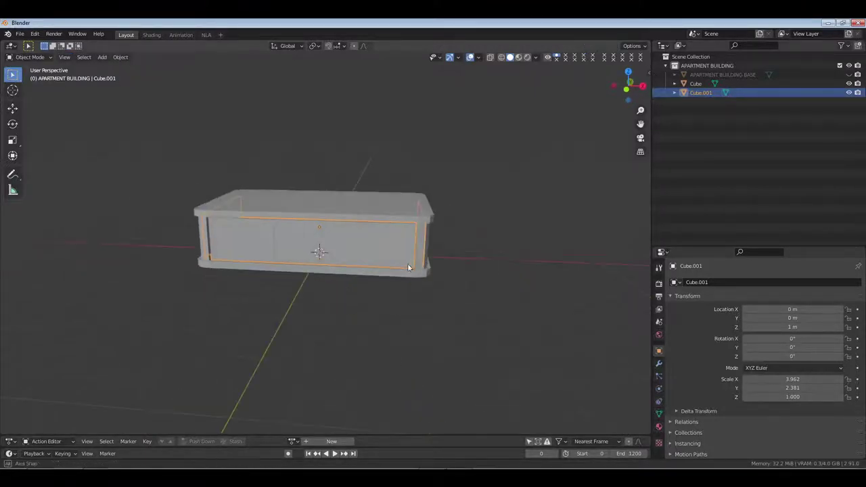
pyautogui.click(396, 217)
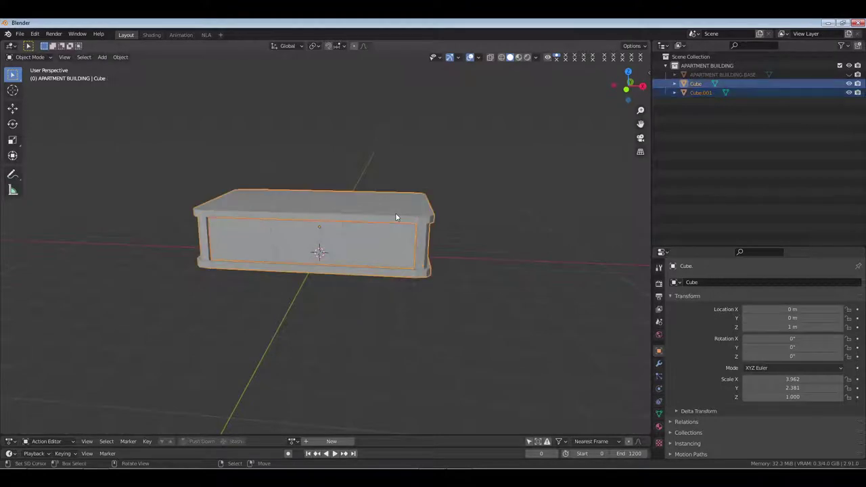
pyautogui.hotkey('ctrl', 'j')
pyautogui.moveTo(406, 238); pyautogui.dragTo(364, 261, button='middle')
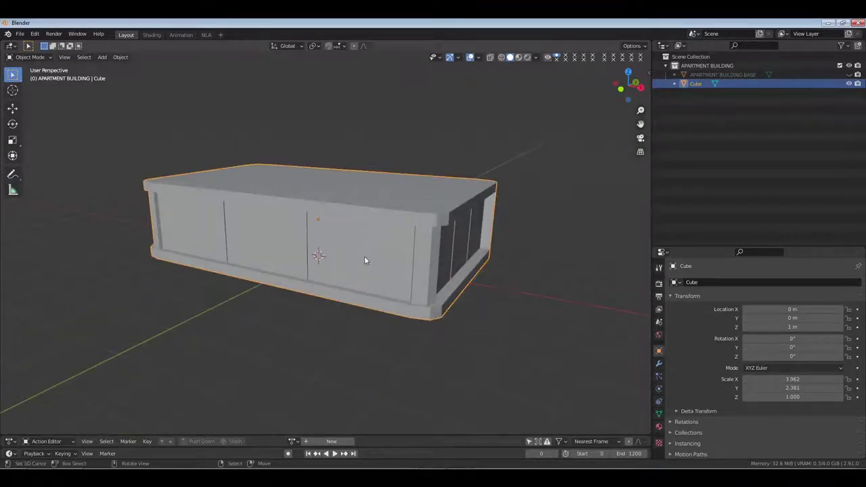
# Add a Bevel modifier to the joined block with its limit method set to Angle.
pyautogui.click(659, 363)
pyautogui.click(711, 283)
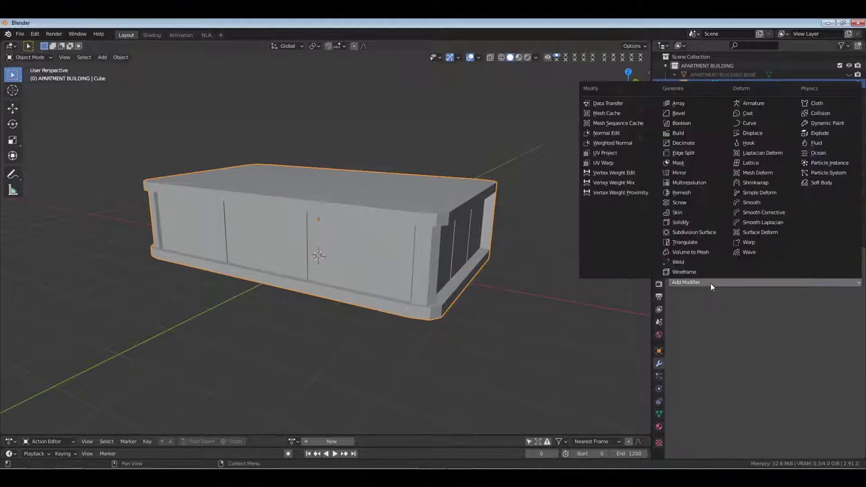
pyautogui.click(680, 115)
pyautogui.click(749, 380)
pyautogui.click(785, 392)
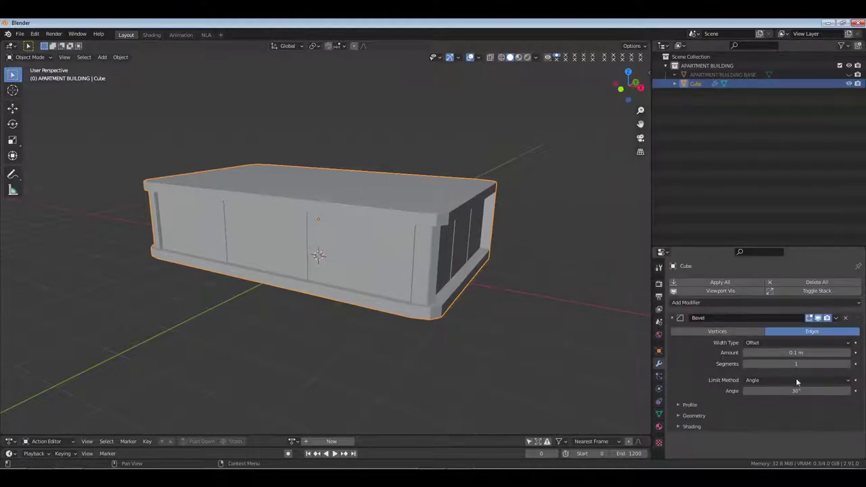
# Set the Bevel modifier to 6 segments and an amount of 0.034 m.
pyautogui.click(795, 363)
pyautogui.press('Return')
pyautogui.click(795, 364)
pyautogui.write('6')
pyautogui.press('Return')
pyautogui.click(796, 352)
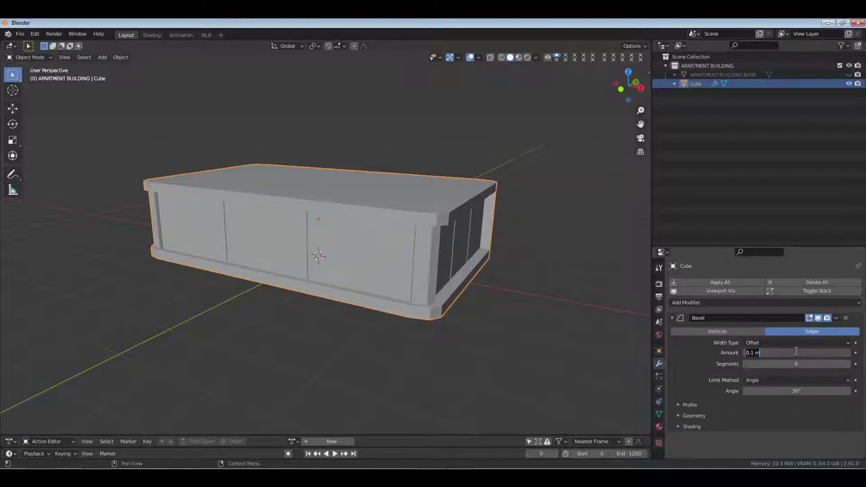
pyautogui.write('.04')
pyautogui.press('Return')
# Inspect the block's beveling in Edit and Object Mode, and remove the Bevel modifier.
pyautogui.press('Tab')
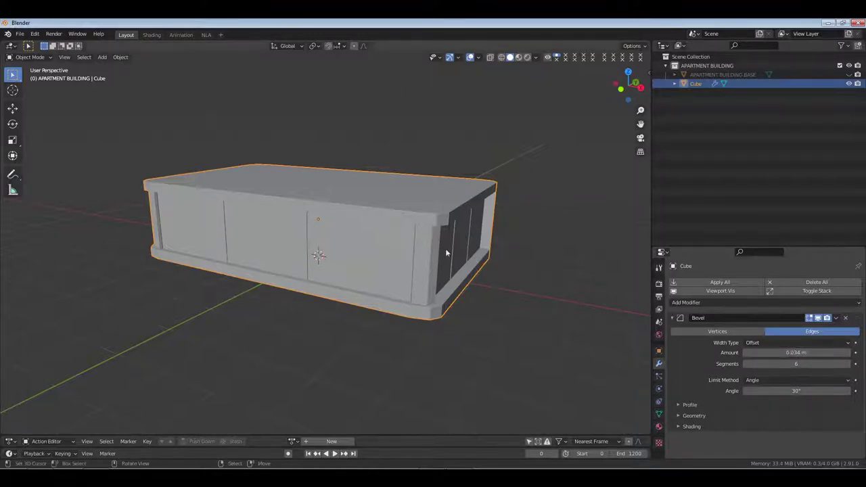
pyautogui.moveTo(445, 248); pyautogui.dragTo(474, 251, button='middle')
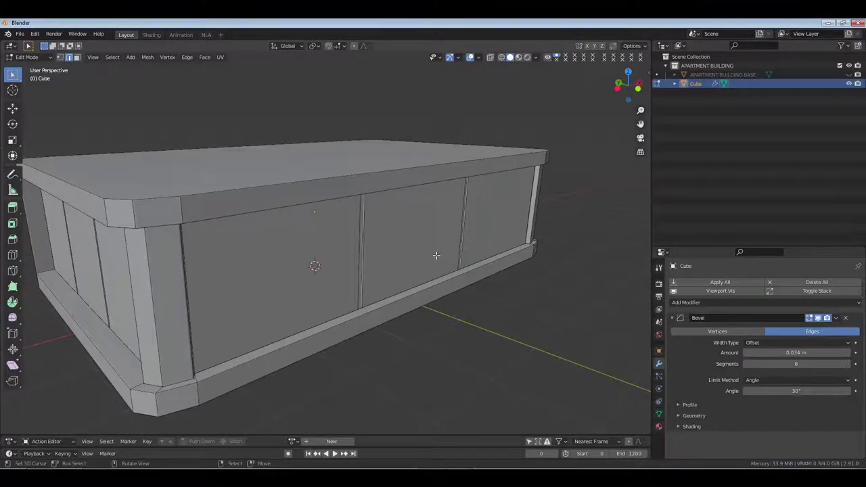
pyautogui.moveTo(436, 255); pyautogui.dragTo(413, 261, button='middle')
pyautogui.press('Tab')
pyautogui.scroll(-2, 365, 255)
pyautogui.press('Tab')
pyautogui.scroll(1, 419, 254)
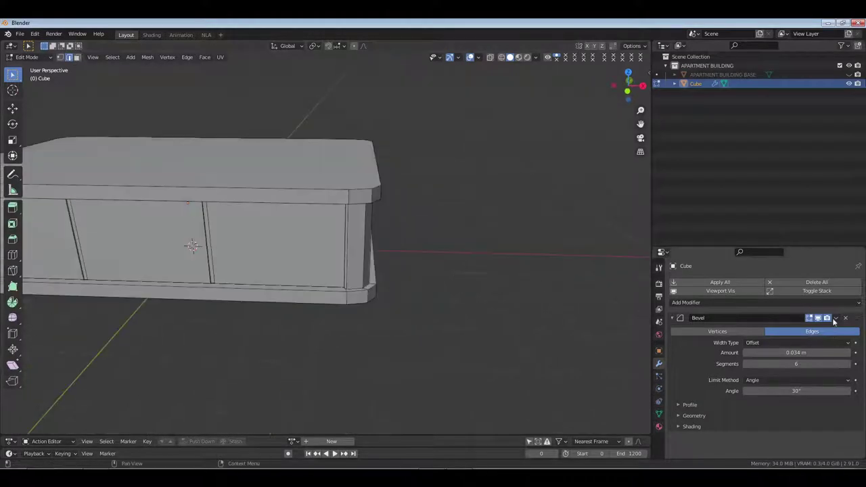
pyautogui.moveTo(826, 319); pyautogui.dragTo(817, 318)
pyautogui.moveTo(341, 316); pyautogui.dragTo(376, 305, button='middle')
pyautogui.click(844, 318)
# Select the vertex loops around the block's top and bottom bands in vertex select mode.
pyautogui.moveTo(437, 276); pyautogui.dragTo(461, 189, button='middle')
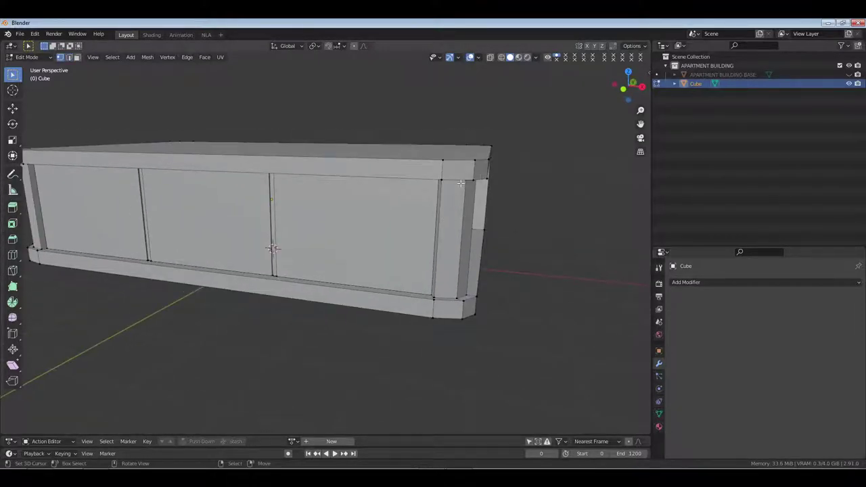
pyautogui.press('alt')
pyautogui.keyDown('alt'); pyautogui.click(461, 178); pyautogui.keyUp('alt')
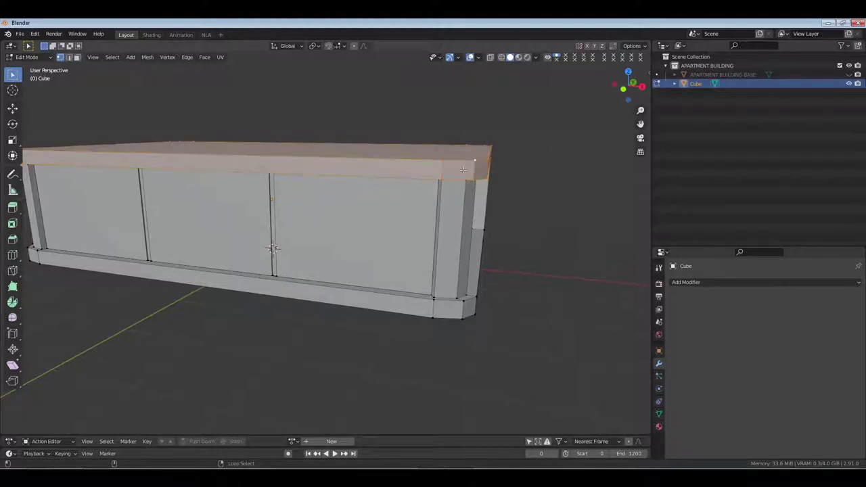
pyautogui.keyDown('alt'); pyautogui.keyDown('shift'); pyautogui.click(452, 316); pyautogui.keyUp('shift'); pyautogui.keyUp('alt')
pyautogui.moveTo(452, 316); pyautogui.dragTo(399, 326, button='middle')
pyautogui.scroll(-5, 517, 234)
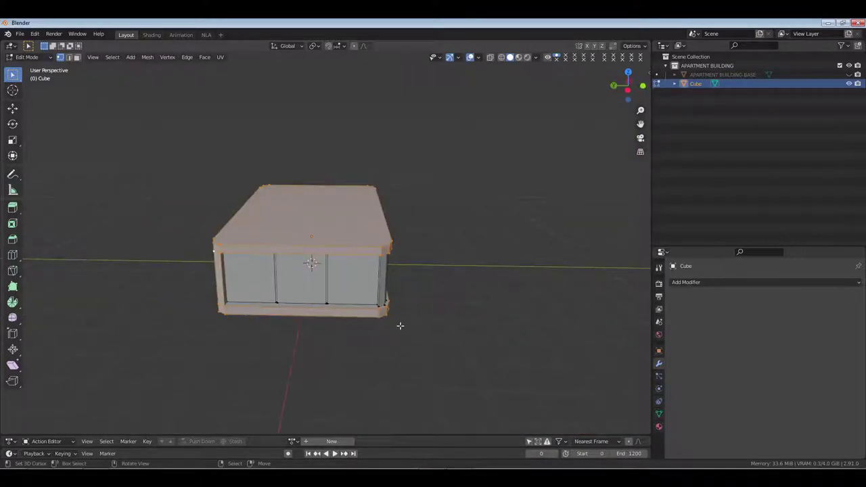
# Duplicate the selected bands in place and separate the copy into its own object.
pyautogui.hotkey('shift', 'd')
pyautogui.rightClick(400, 325)
pyautogui.press('p')
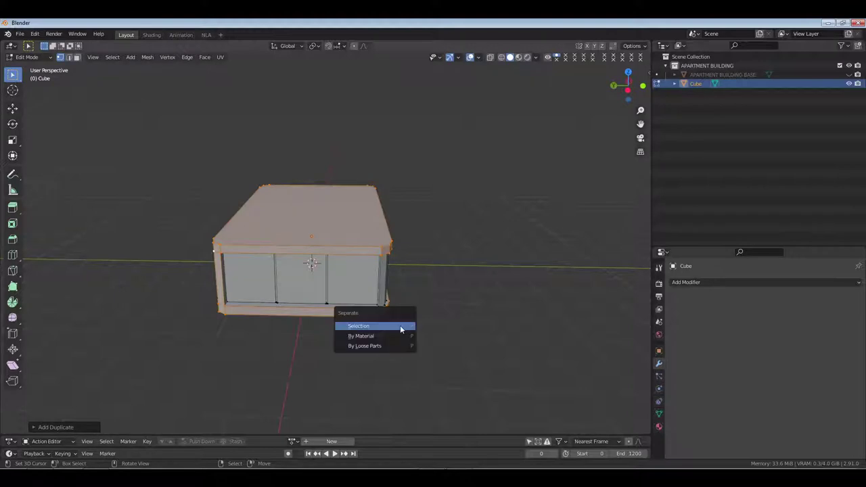
pyautogui.click(400, 326)
# Isolate the separated band object in local view and open it in Edit Mode.
pyautogui.press('Tab')
pyautogui.click(366, 222)
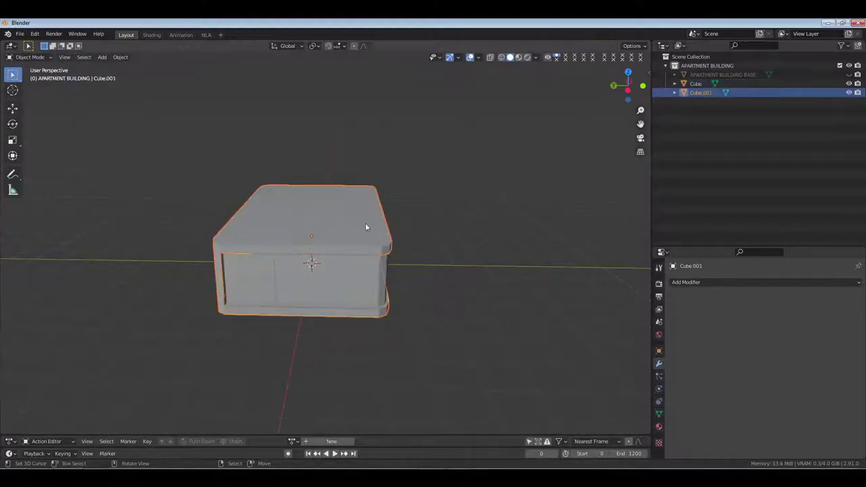
pyautogui.moveTo(537, 210); pyautogui.dragTo(475, 232, button='middle')
pyautogui.press('/')
pyautogui.moveTo(439, 286); pyautogui.dragTo(396, 254, button='middle')
pyautogui.press('Tab')
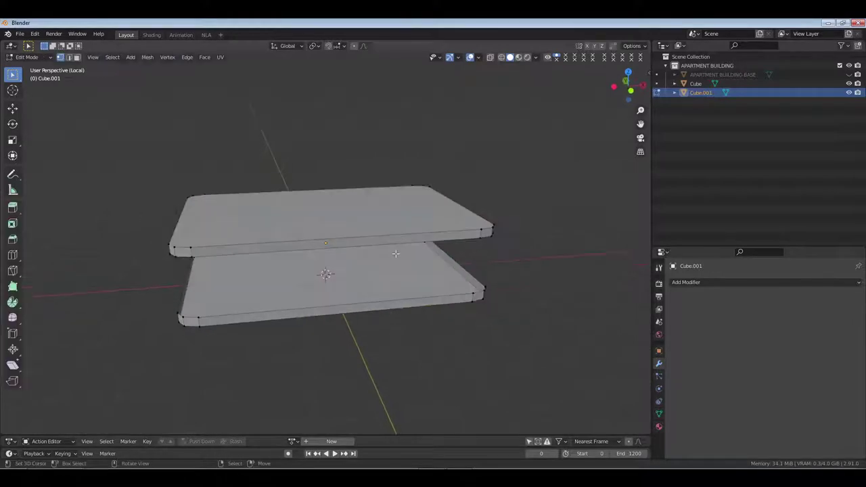
# Select the linked faces of the top and bottom bands, their side strips and the corner posts in face select mode.
pyautogui.press('l')
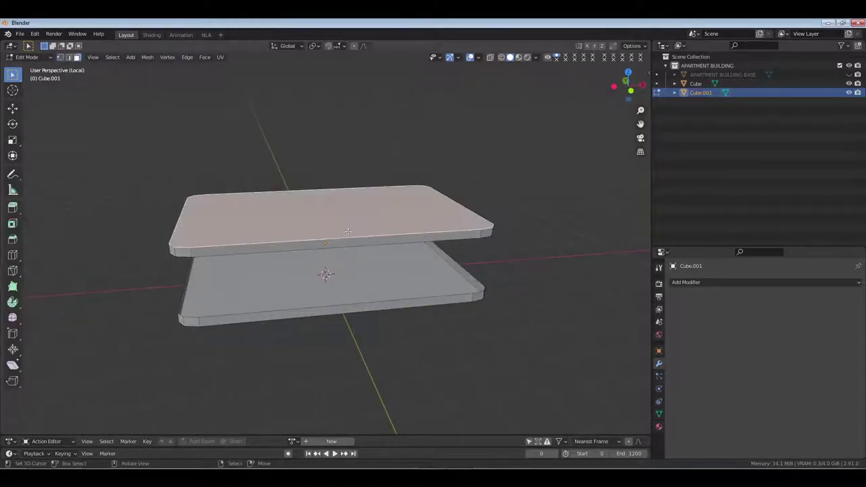
pyautogui.moveTo(376, 241); pyautogui.dragTo(301, 222, button='middle')
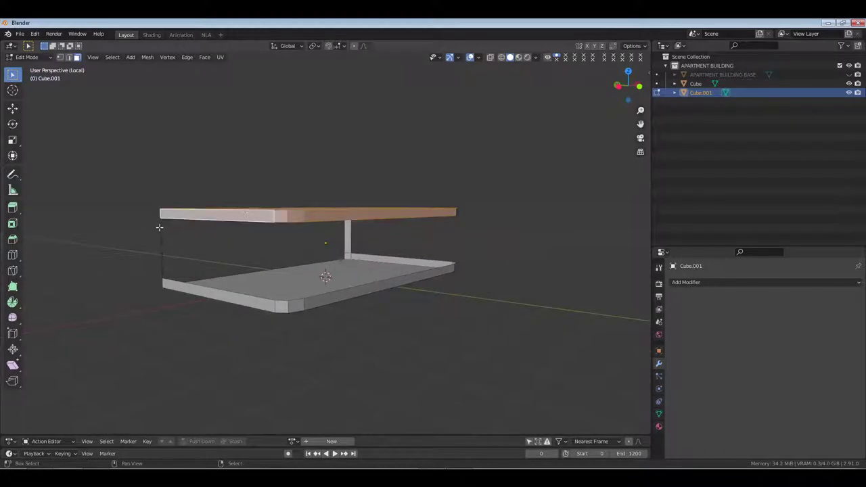
pyautogui.moveTo(158, 226); pyautogui.dragTo(351, 248, button='middle')
pyautogui.press('l')
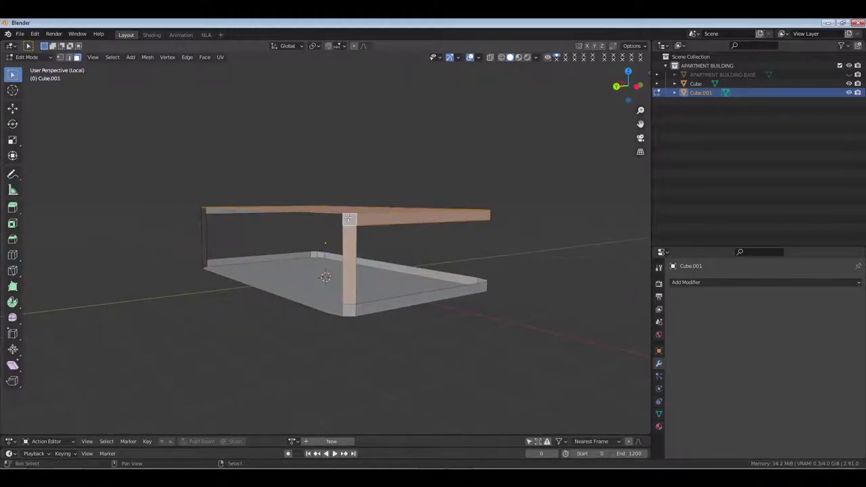
pyautogui.press('l')
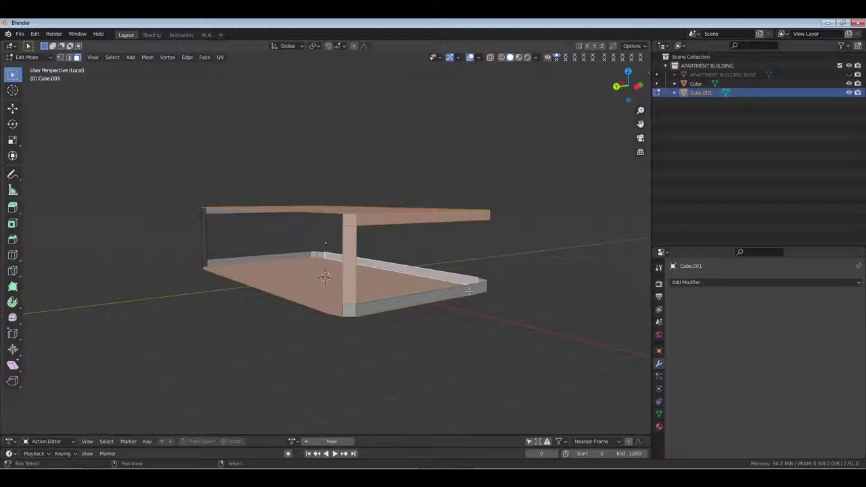
pyautogui.moveTo(469, 290); pyautogui.dragTo(253, 301, button='middle')
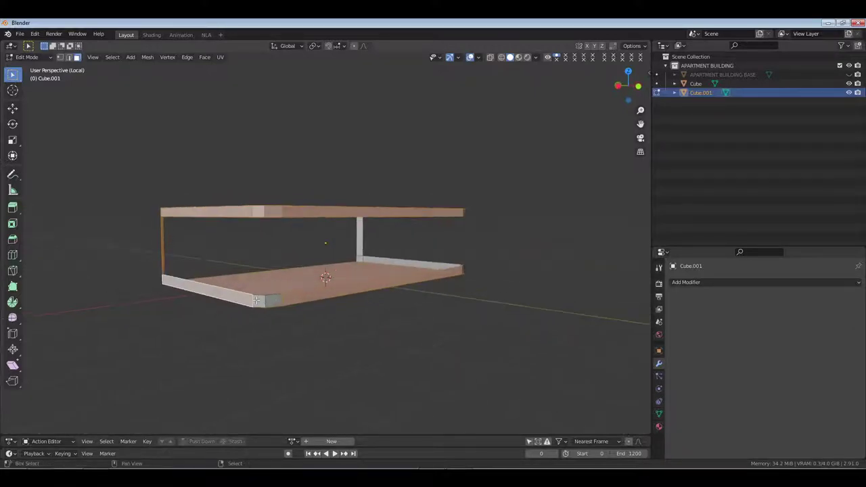
pyautogui.press('l')
pyautogui.moveTo(468, 309); pyautogui.dragTo(427, 310, button='middle')
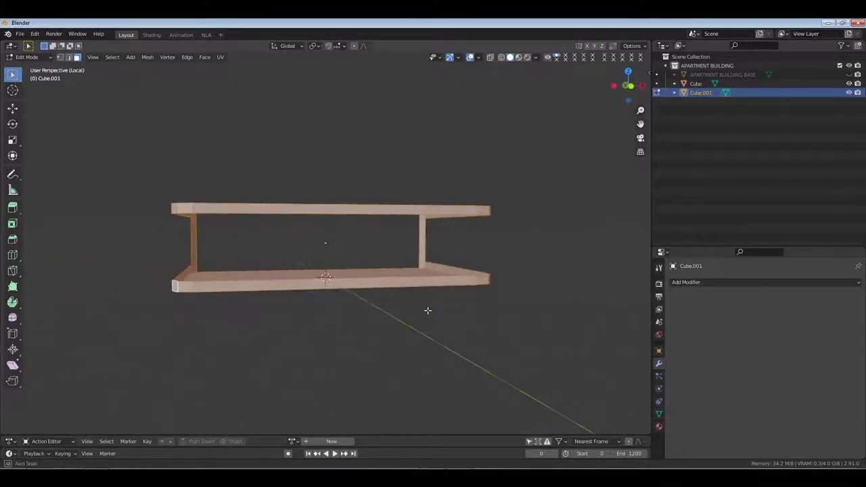
# Add a Wireframe modifier to the separated band object and inspect its corners in Object Mode.
pyautogui.click(761, 284)
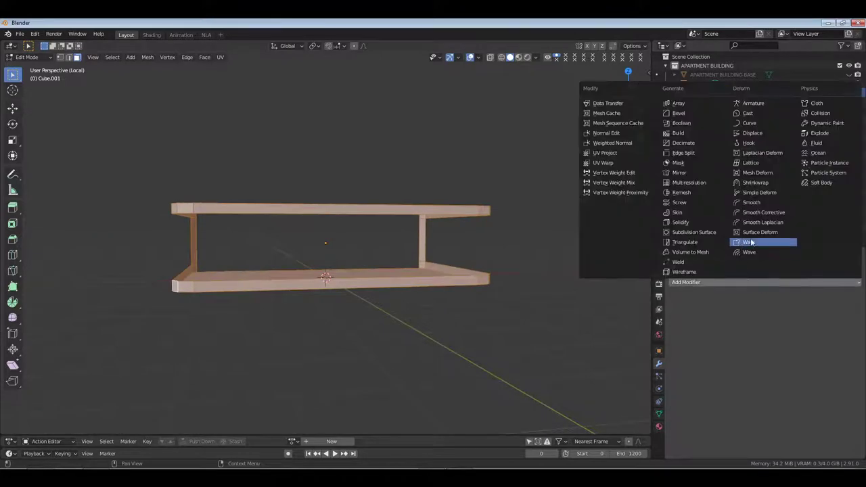
pyautogui.click(684, 272)
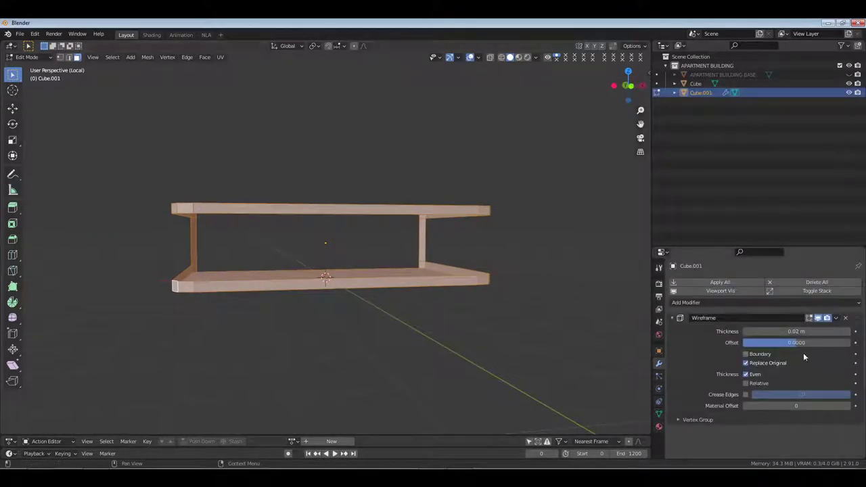
pyautogui.press('Tab')
pyautogui.moveTo(498, 300); pyautogui.dragTo(438, 305, button='middle')
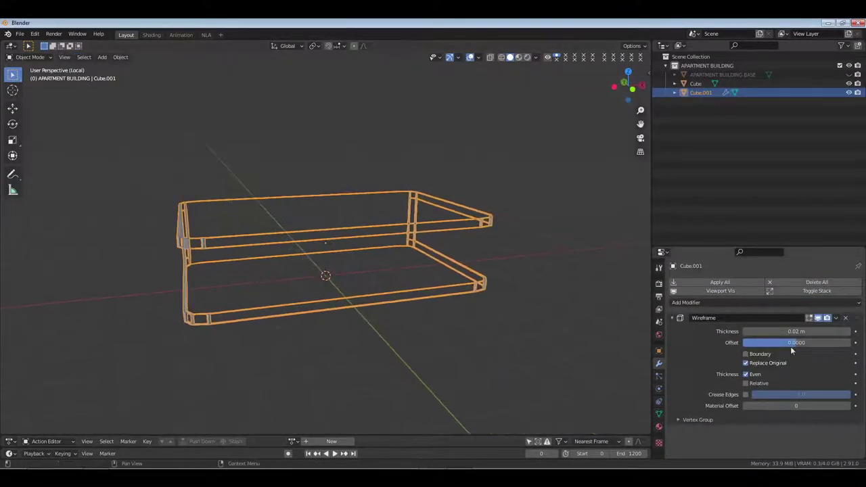
pyautogui.moveTo(540, 326); pyautogui.dragTo(313, 298, button='middle')
pyautogui.scroll(4, 327, 332)
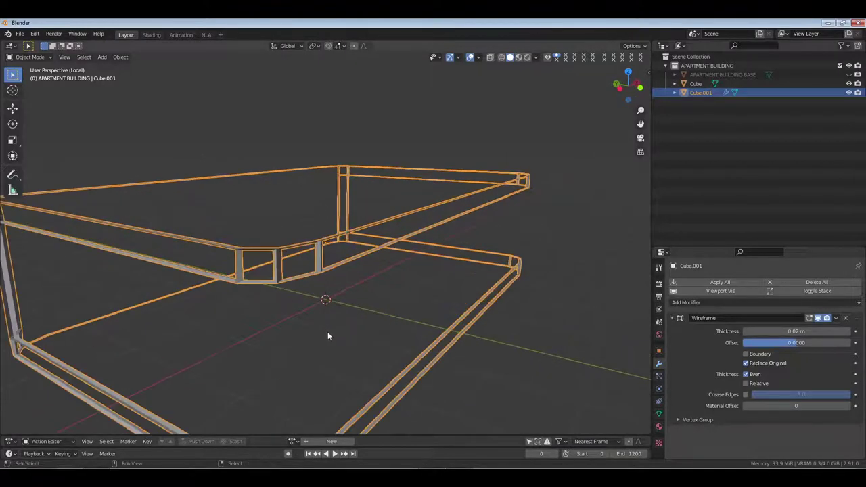
pyautogui.moveTo(327, 335); pyautogui.dragTo(334, 292, button='middle')
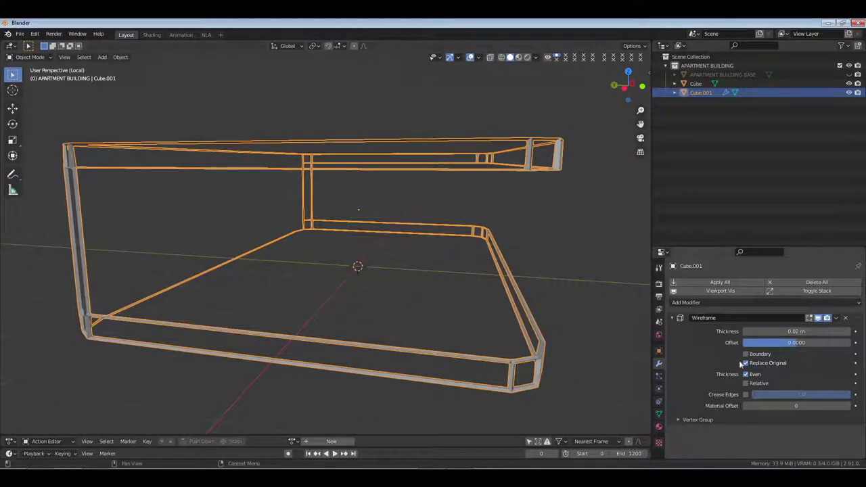
# Set the Wireframe modifier's thickness to 0.0192 m and offset to 0.3734, and enable Boundary.
pyautogui.moveTo(796, 330); pyautogui.dragTo(814, 343)
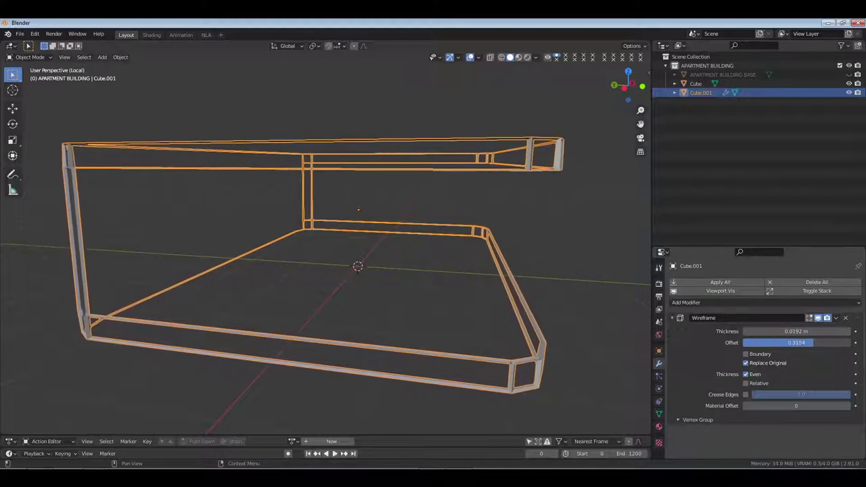
pyautogui.click(749, 355)
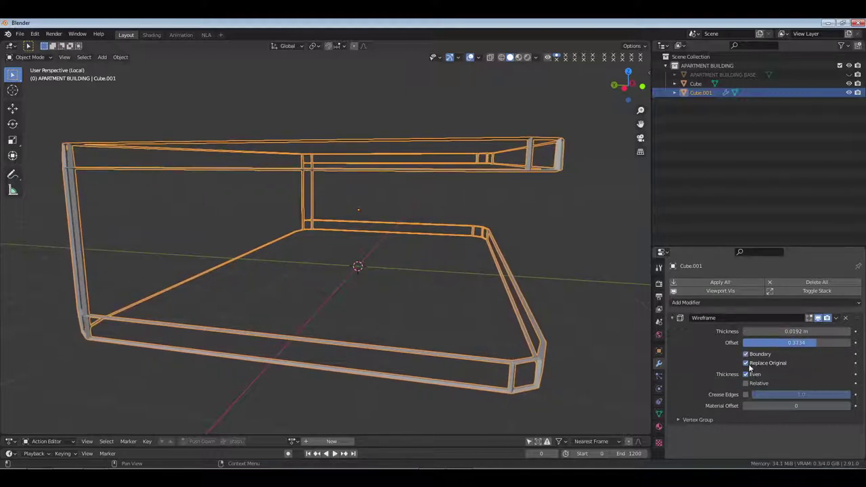
# Try toggling the Wireframe modifier's Replace Original, Relative and Even options.
pyautogui.click(747, 364)
pyautogui.click(747, 364)
pyautogui.click(747, 364)
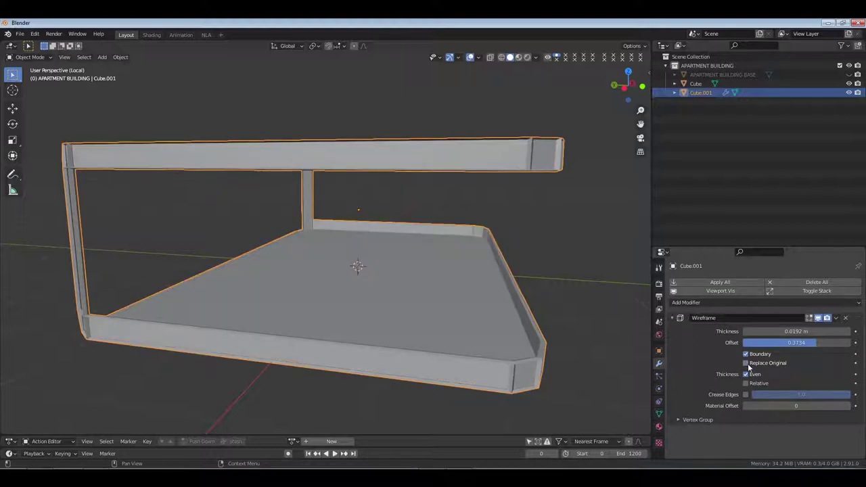
pyautogui.click(747, 364)
pyautogui.click(747, 383)
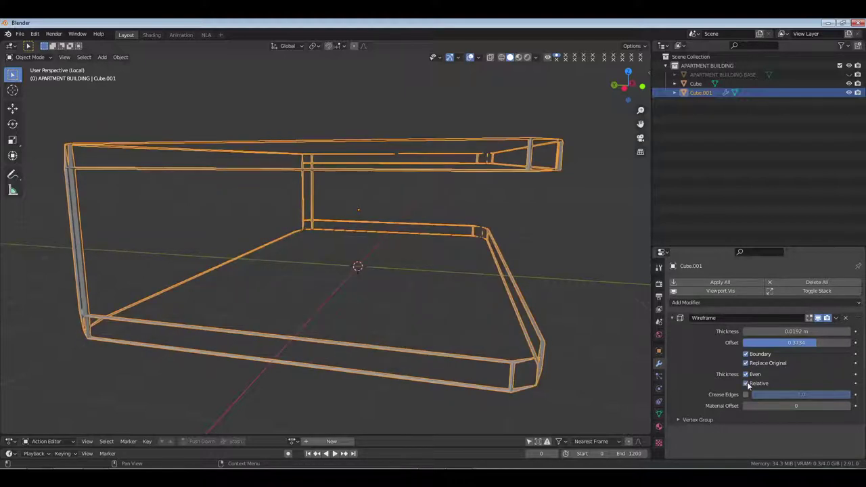
pyautogui.click(747, 384)
pyautogui.click(746, 374)
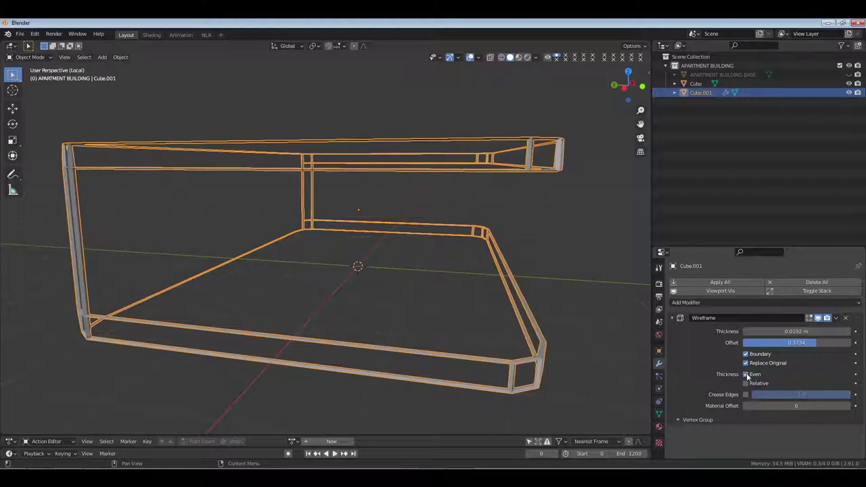
# Apply the Wireframe modifier and exit local view to check the frame against the main block.
pyautogui.click(720, 281)
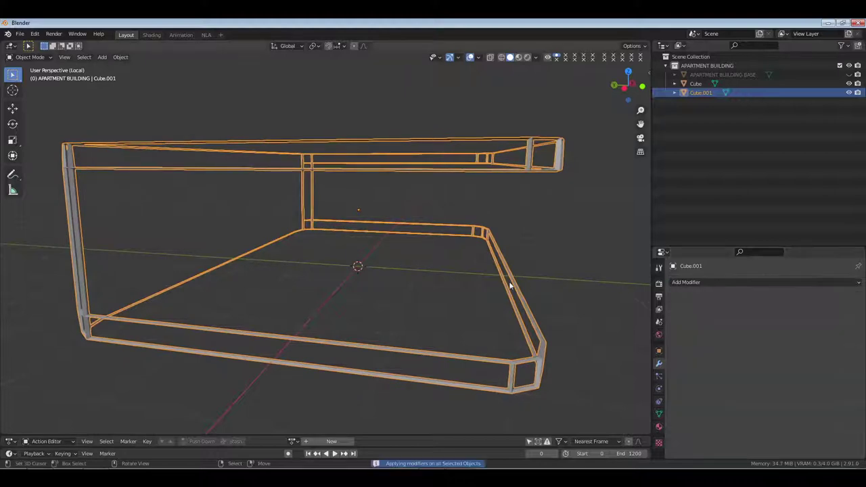
pyautogui.press('KP_Divide')
pyautogui.press('Tab')
pyautogui.scroll(4, 352, 272)
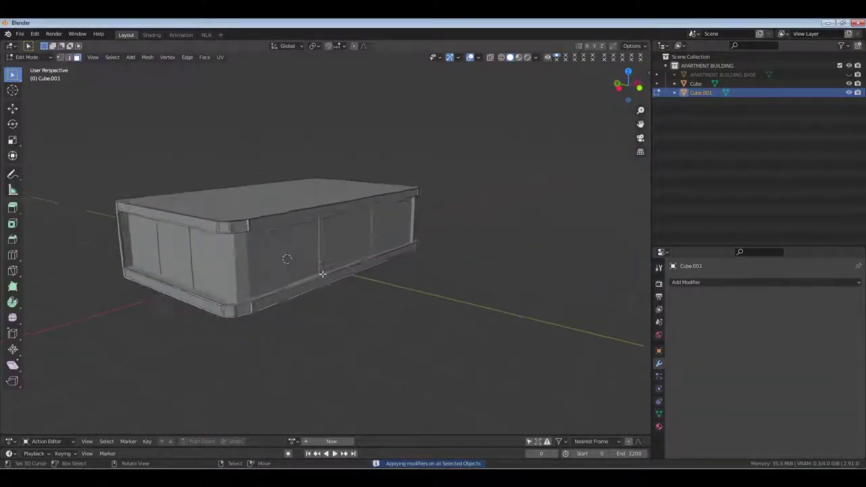
pyautogui.moveTo(296, 273); pyautogui.dragTo(325, 273, button='middle')
pyautogui.press('Tab')
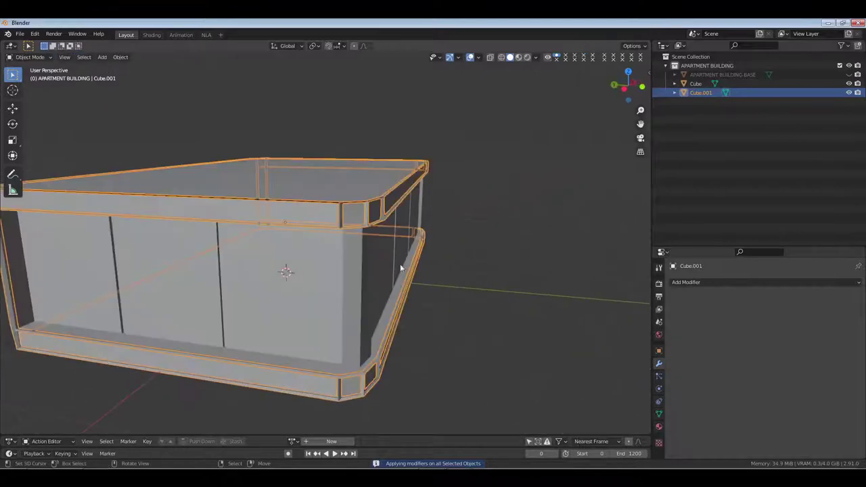
# Select the wireframe frame object using X-ray and scale it by about 1.004 along the global X axis.
pyautogui.moveTo(408, 264); pyautogui.dragTo(476, 300, button='middle')
pyautogui.hotkey('alt', 'a')
pyautogui.hotkey('alt', 'z')
pyautogui.scroll(2, 313, 269)
pyautogui.click(396, 204)
pyautogui.hotkey('alt', 'z')
pyautogui.scroll(-2, 483, 289)
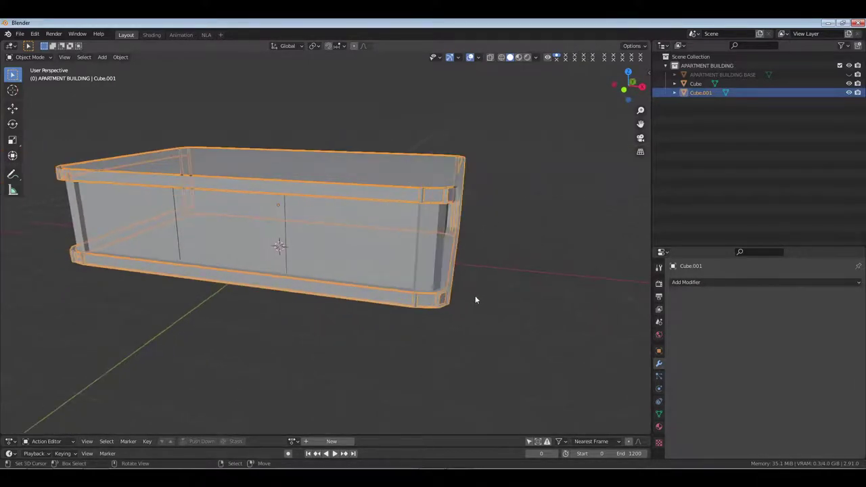
pyautogui.press('s')
pyautogui.press('x')
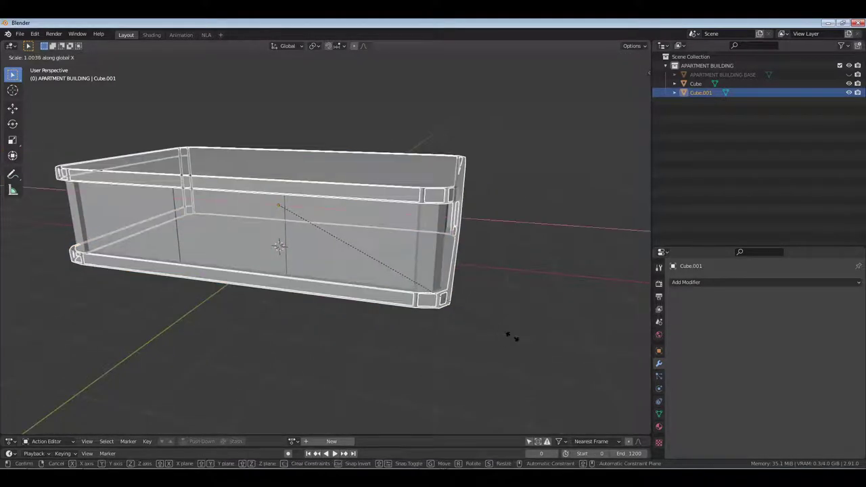
pyautogui.click(514, 335)
# Scale the frame slightly along the Y axis to fit around the block and turn X-ray off.
pyautogui.moveTo(514, 336); pyautogui.dragTo(595, 200, button='middle')
pyautogui.press('s')
pyautogui.press('y')
pyautogui.click(484, 327)
pyautogui.hotkey('alt', 'z')
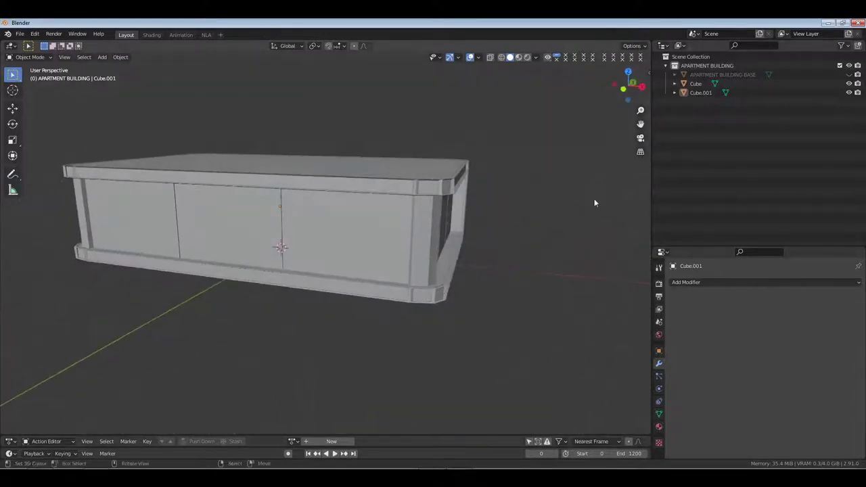
# Rename the main block object as APARTMENT.
pyautogui.click(695, 83)
pyautogui.press('F2')
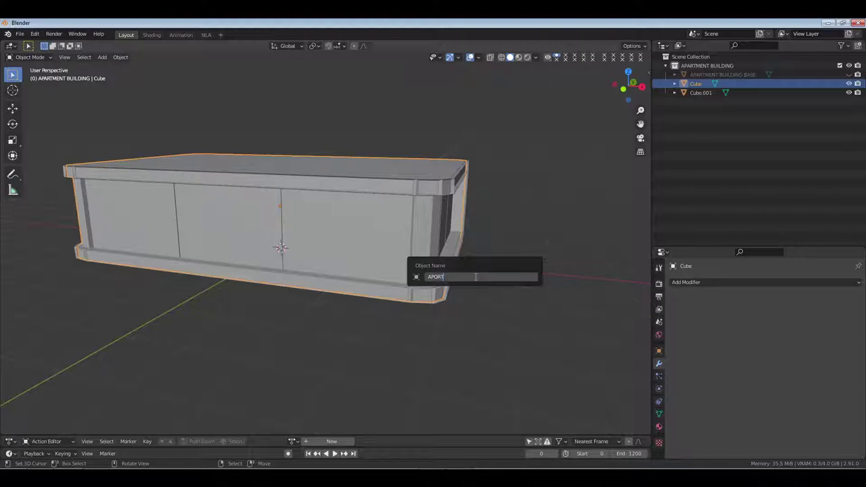
pyautogui.write('APARTMENT')
pyautogui.press('Return')
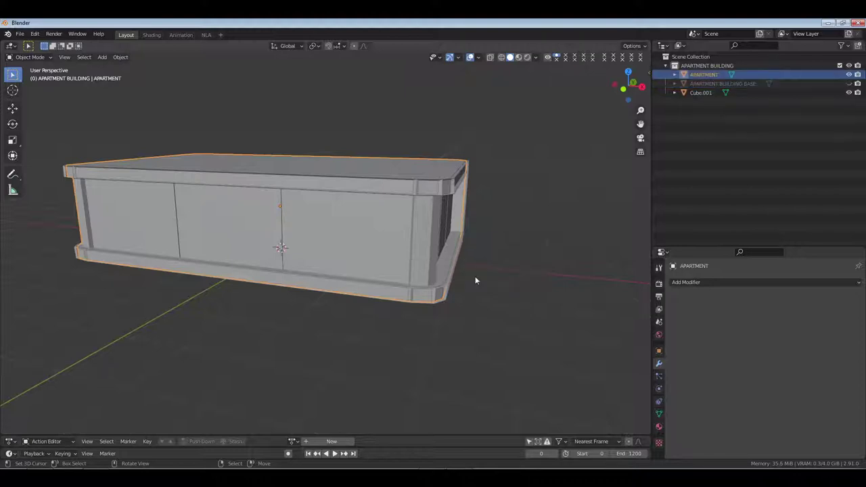
# Rename the wireframe frame object as FRAMING.
pyautogui.click(711, 92)
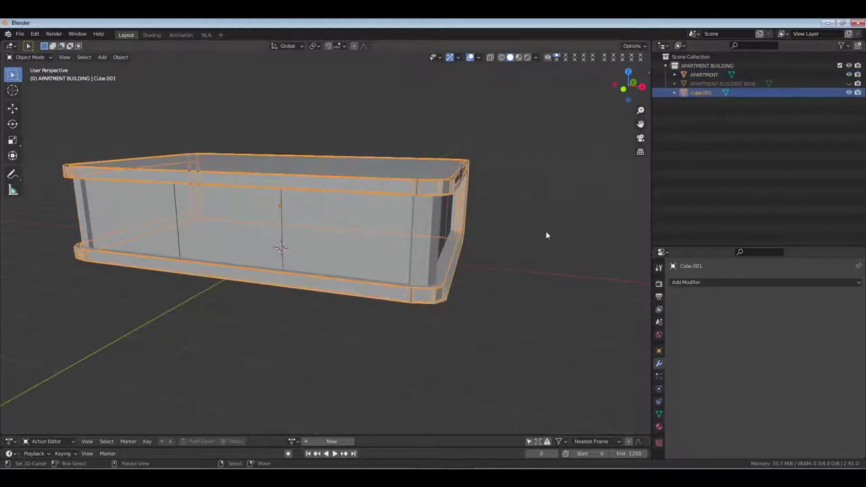
pyautogui.press('F2')
pyautogui.write('FR')
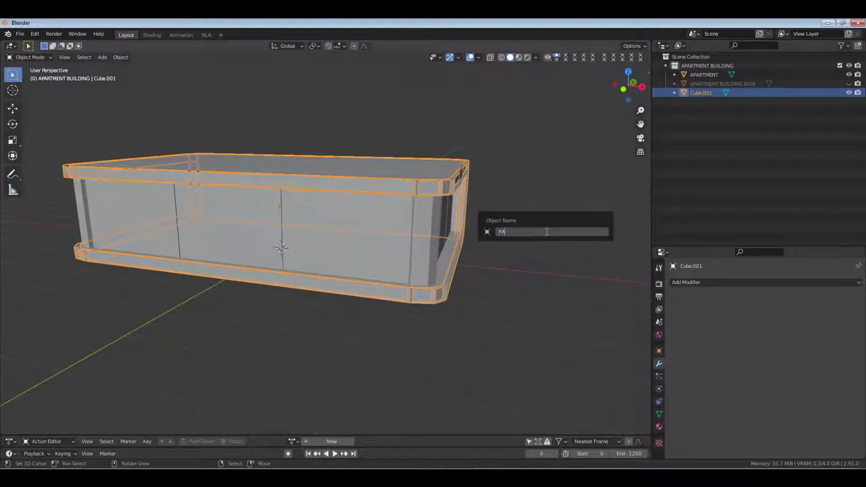
pyautogui.write('AMING')
pyautogui.press('Return')
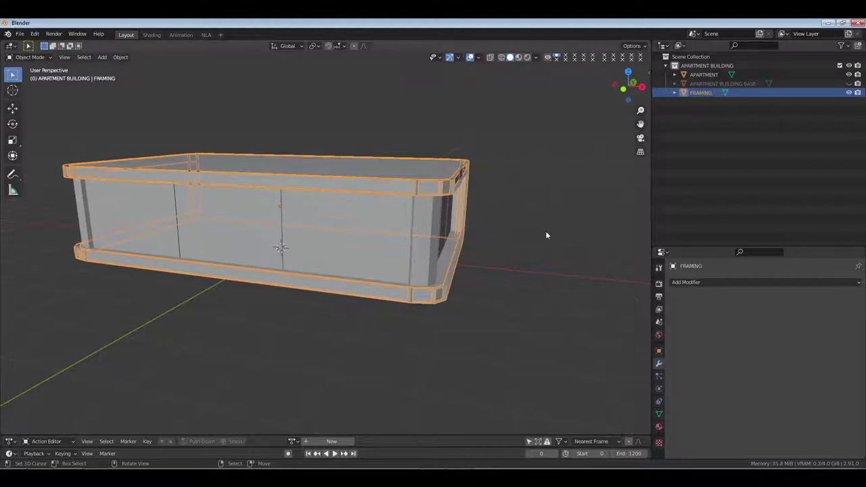
# Parent the FRAMING object to the APARTMENT object.
pyautogui.keyDown('ctrl'); pyautogui.click(698, 74); pyautogui.keyUp('ctrl')
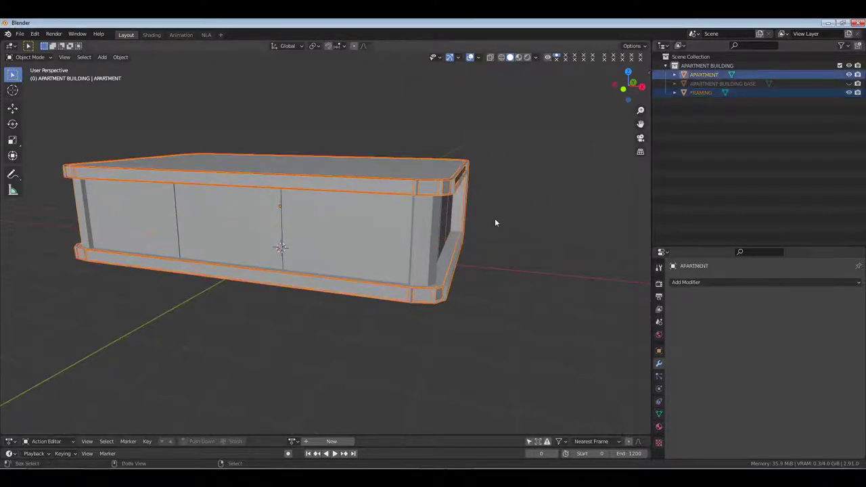
pyautogui.hotkey('ctrl', 'p')
pyautogui.click(500, 231)
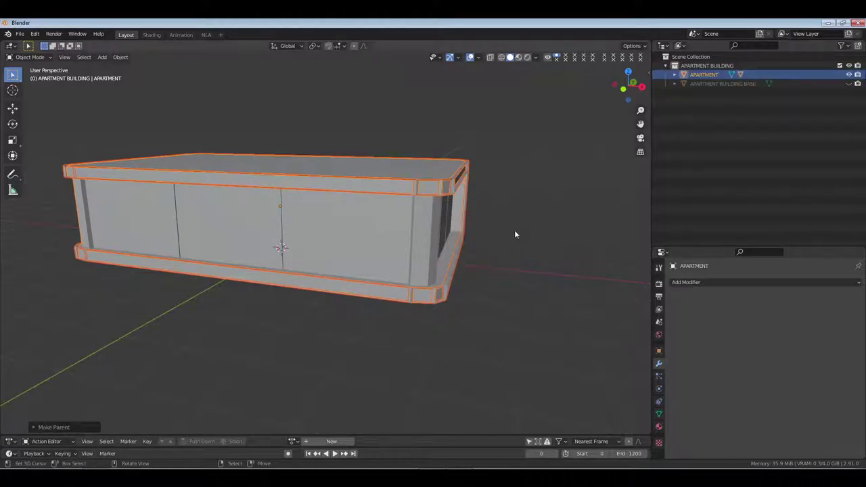
# Try moving the APARTMENT object to test whether its child frame follows.
pyautogui.click(711, 75)
pyautogui.press('g')
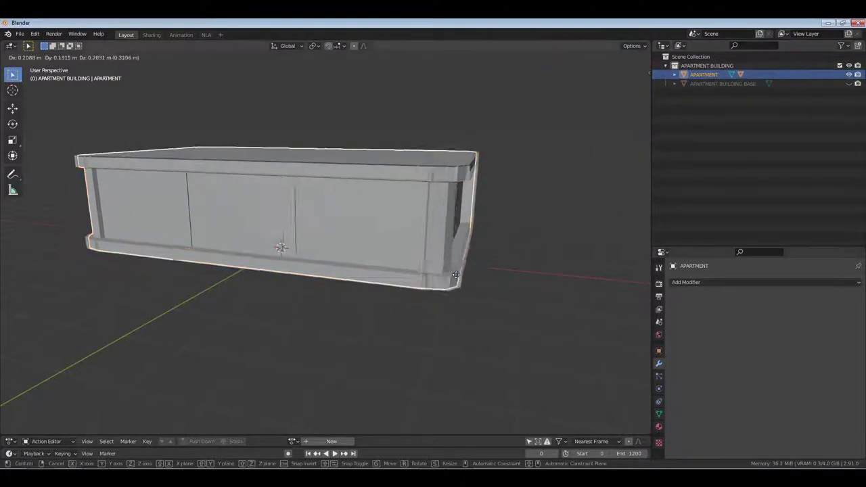
pyautogui.click(460, 269)
pyautogui.scroll(-5, 444, 274)
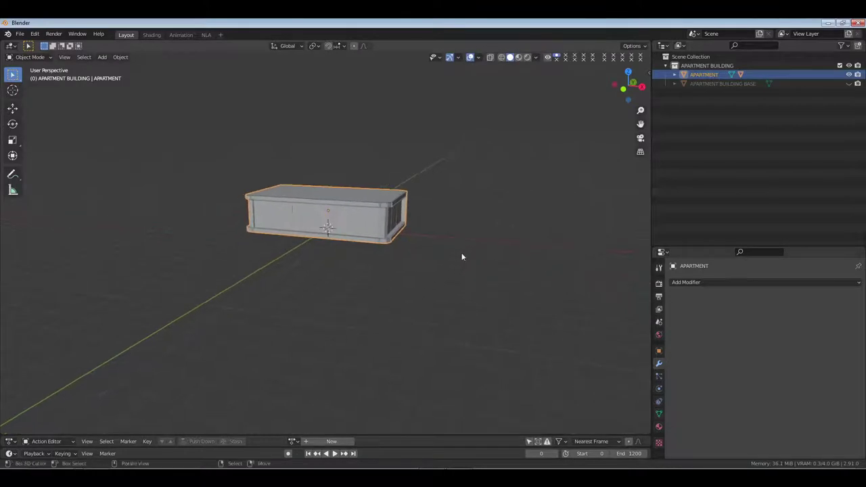
pyautogui.moveTo(462, 256); pyautogui.dragTo(559, 187, button='middle')
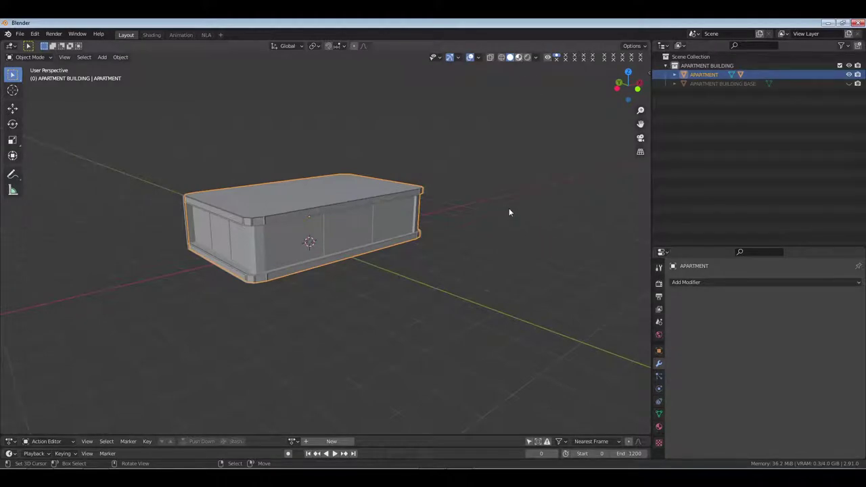
# Switch the viewport to Material Preview shading and set the Eevee viewport samples to 64.
pyautogui.hotkey('alt', 'z')
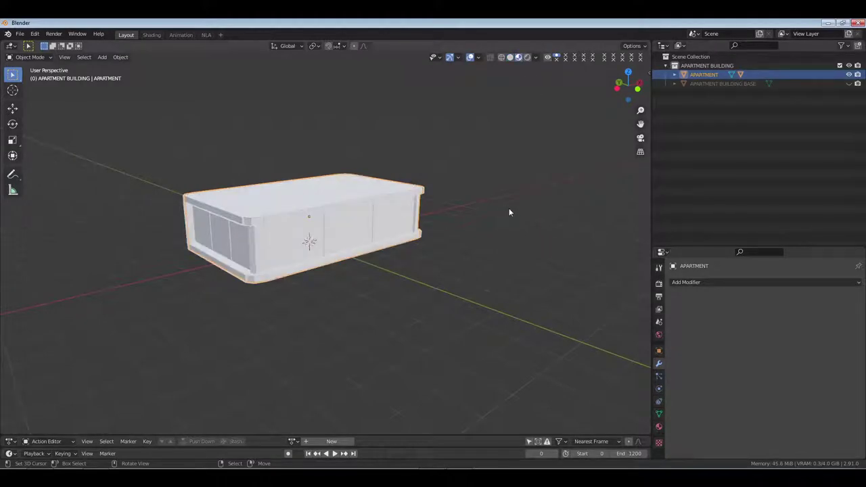
pyautogui.click(659, 283)
pyautogui.doubleClick(802, 318)
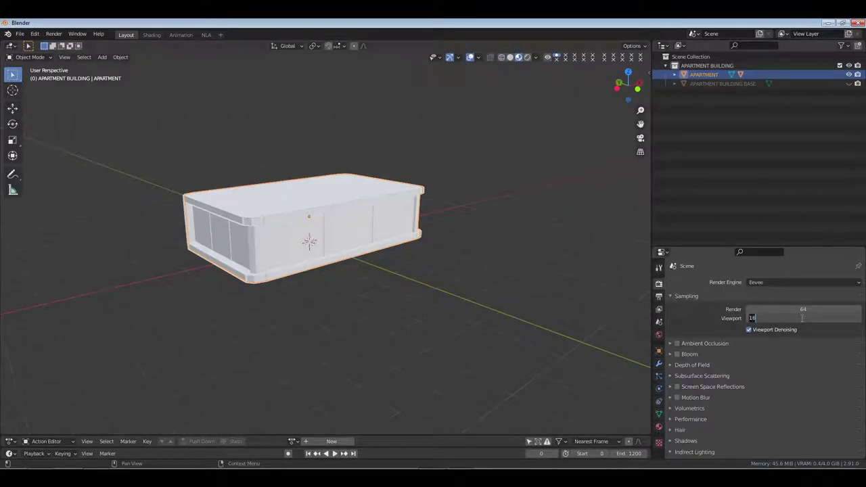
pyautogui.press('Return')
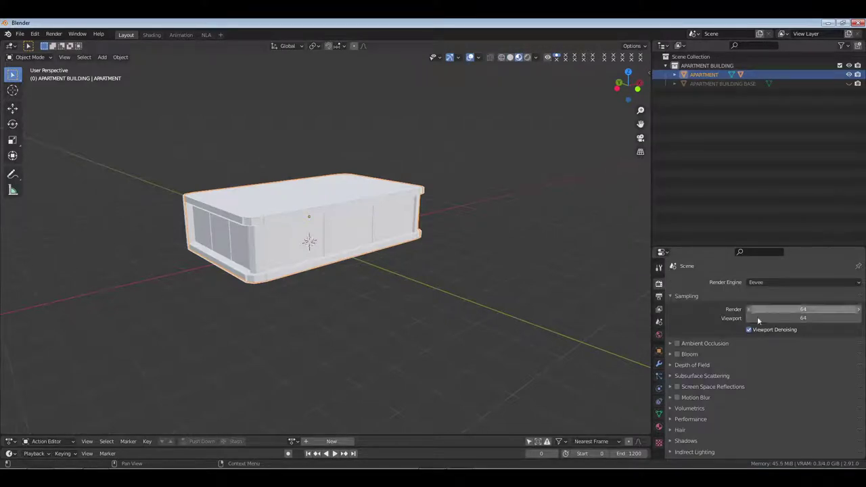
# Enable Ambient Occlusion, Bloom and Screen Space Reflections for the Eevee renderer.
pyautogui.click(677, 343)
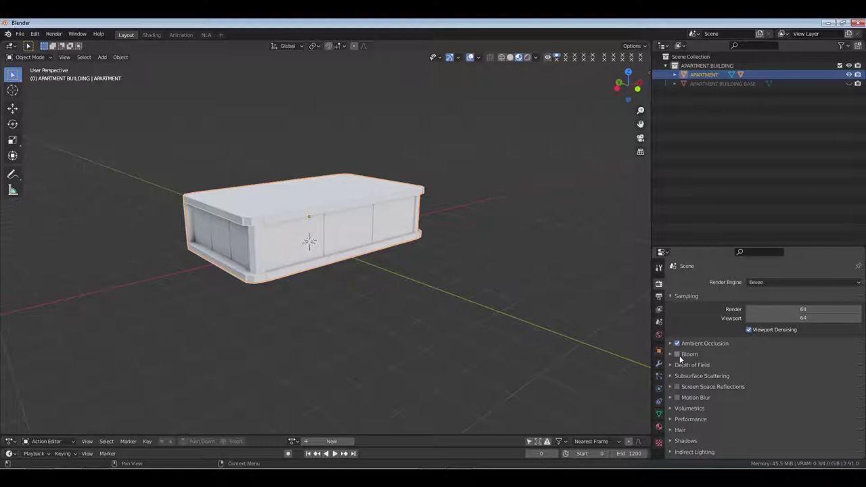
pyautogui.click(677, 355)
pyautogui.moveTo(467, 280)
pyautogui.mouseDown(button='middle')
pyautogui.moveTo(386, 281)
pyautogui.moveTo(467, 287)
pyautogui.mouseUp(button='middle')
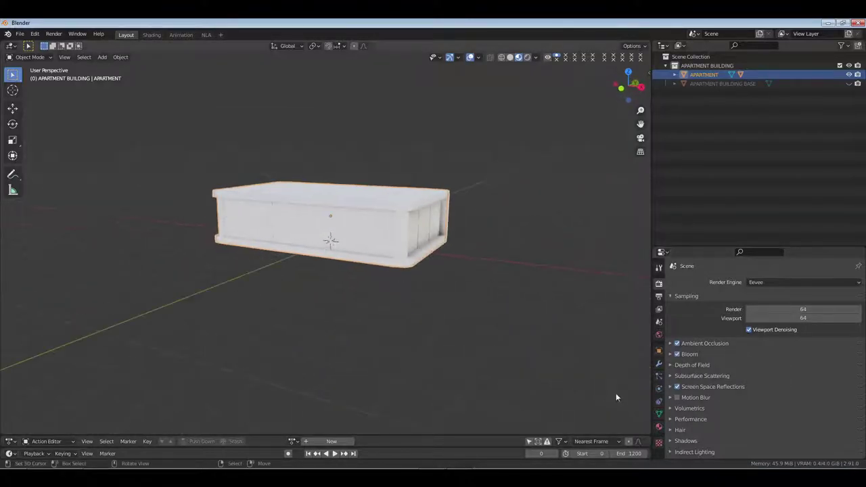
# Show the APARTMENT object's material settings, and enlarge the Action Editor area and change it to the Shader Editor.
pyautogui.click(658, 426)
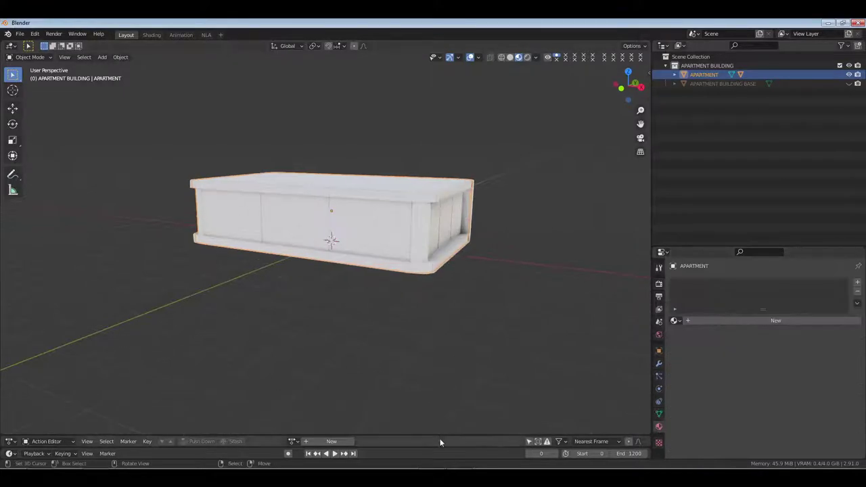
pyautogui.moveTo(440, 437); pyautogui.dragTo(437, 327)
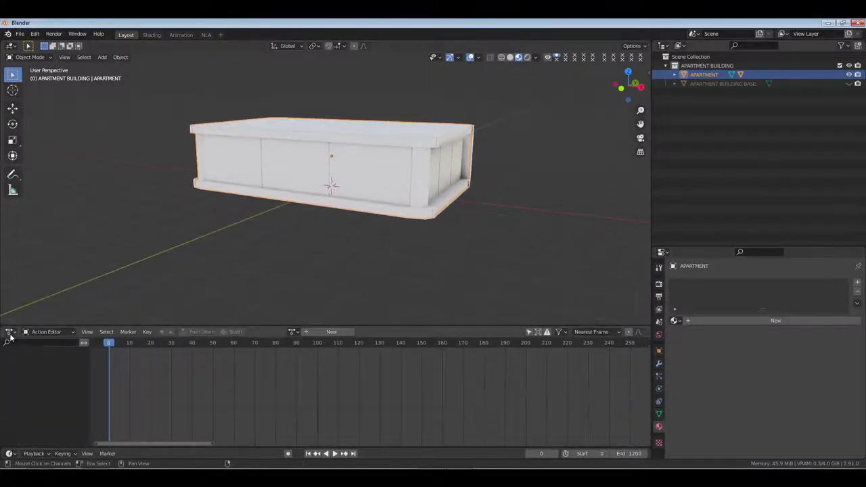
pyautogui.click(10, 334)
pyautogui.click(59, 408)
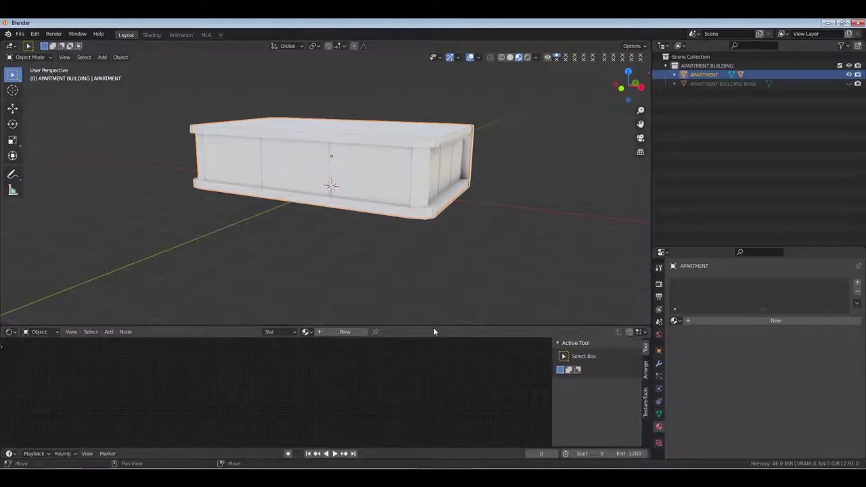
pyautogui.moveTo(437, 326); pyautogui.dragTo(442, 298)
# Change the Material Preview lighting environment to the first HDRI offered.
pyautogui.click(537, 57)
pyautogui.click(525, 133)
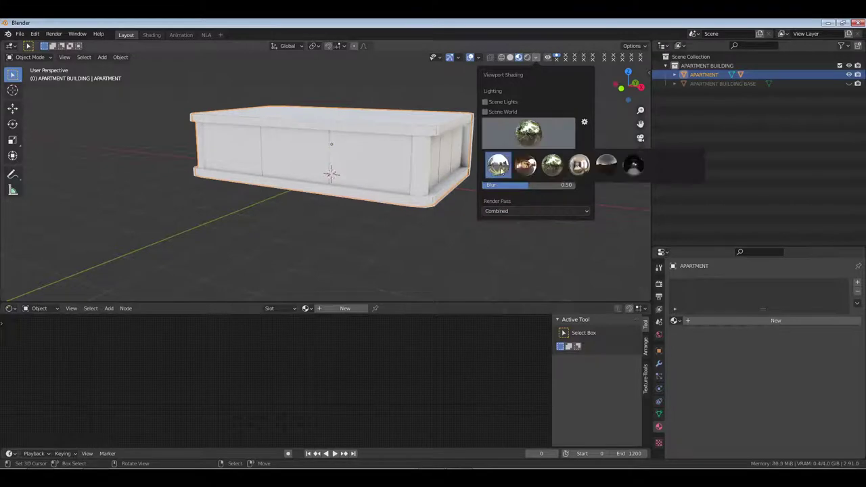
pyautogui.click(499, 165)
pyautogui.moveTo(304, 188); pyautogui.dragTo(328, 188, button='middle')
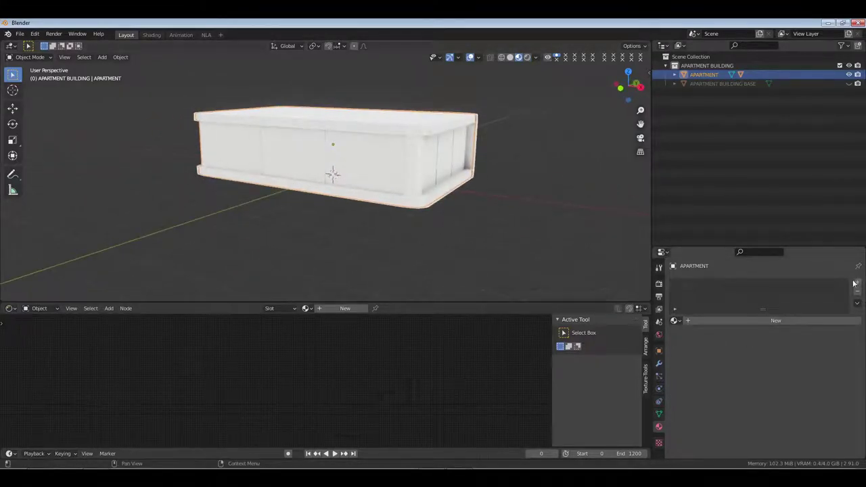
# Add three empty material slots to the APARTMENT object.
pyautogui.click(858, 283)
pyautogui.click(857, 283)
pyautogui.click(858, 283)
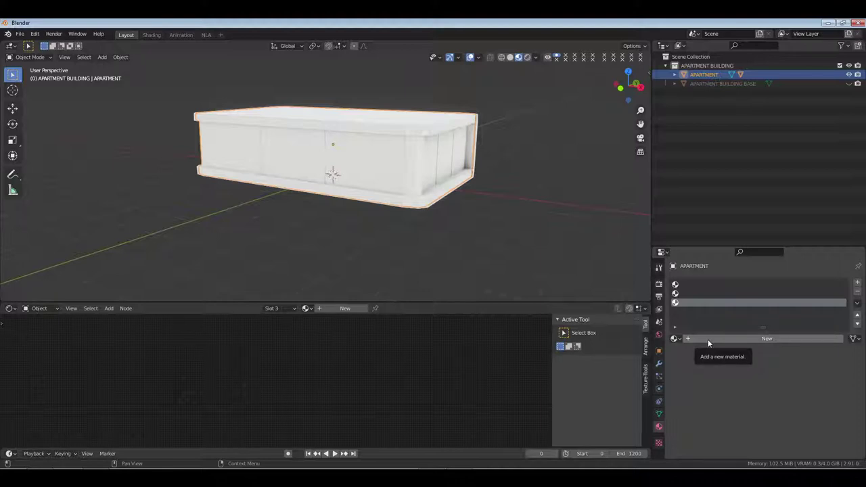
# Create a new material in the third slot of the APARTMENT object and name it WINDOWS.
pyautogui.click(684, 286)
pyautogui.click(690, 303)
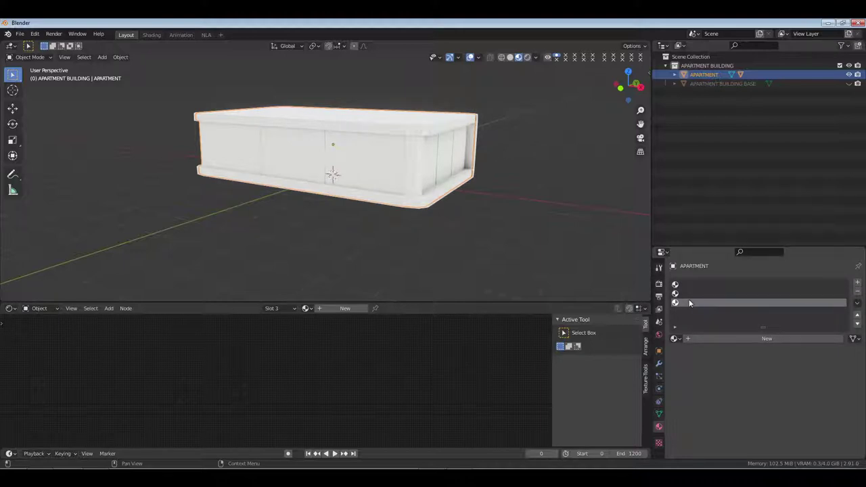
pyautogui.click(739, 337)
pyautogui.moveTo(379, 412); pyautogui.dragTo(404, 380, button='middle')
pyautogui.scroll(10, 389, 378)
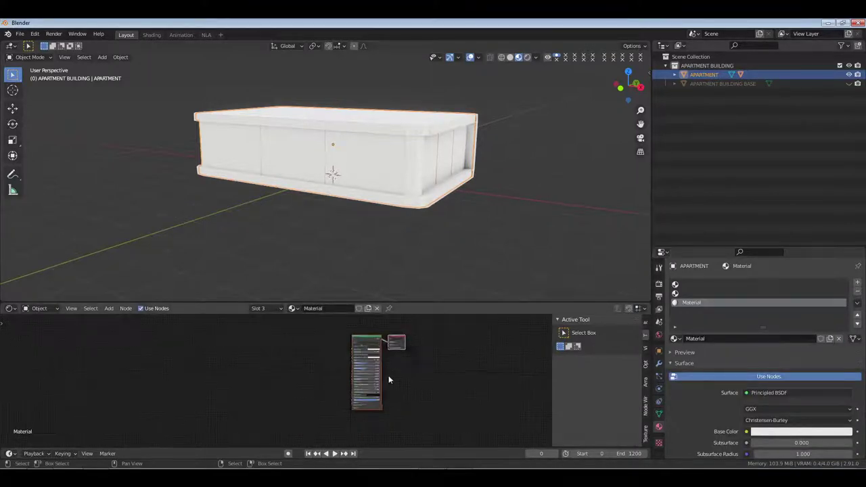
pyautogui.click(489, 363)
pyautogui.moveTo(440, 358); pyautogui.dragTo(347, 387, button='middle')
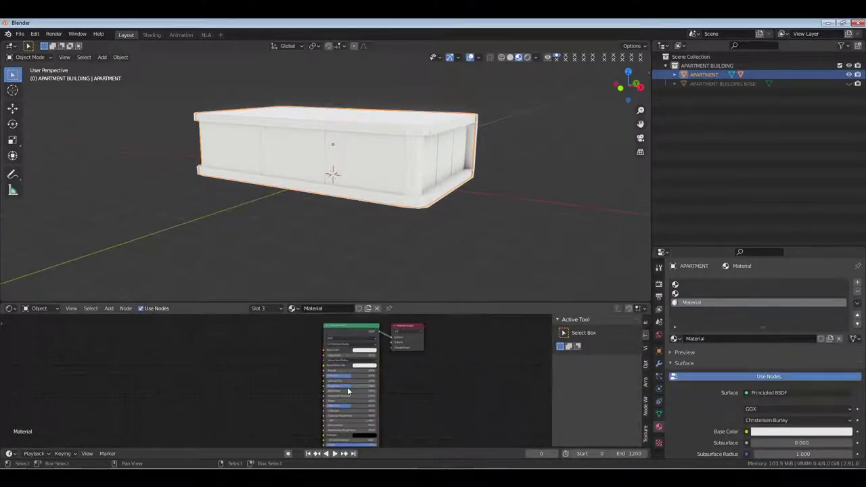
pyautogui.scroll(1, 421, 356)
pyautogui.moveTo(421, 356); pyautogui.dragTo(383, 373, button='middle')
pyautogui.doubleClick(318, 309)
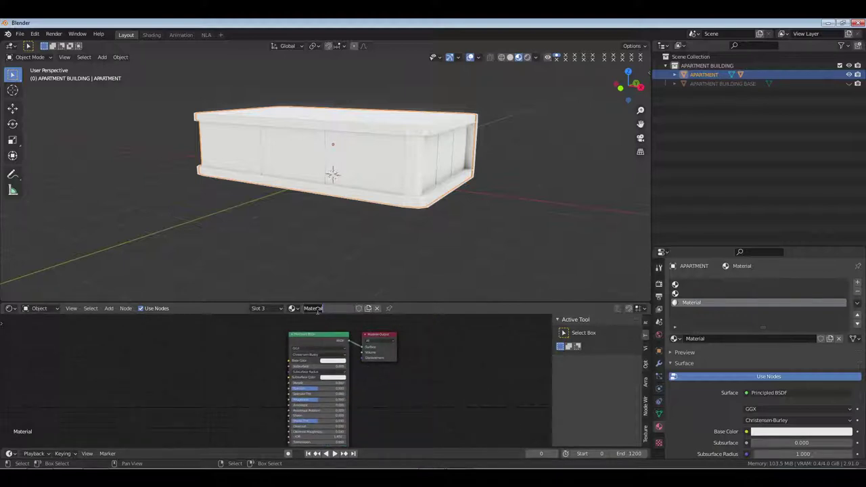
pyautogui.write('WINDOWS')
pyautogui.press('Return')
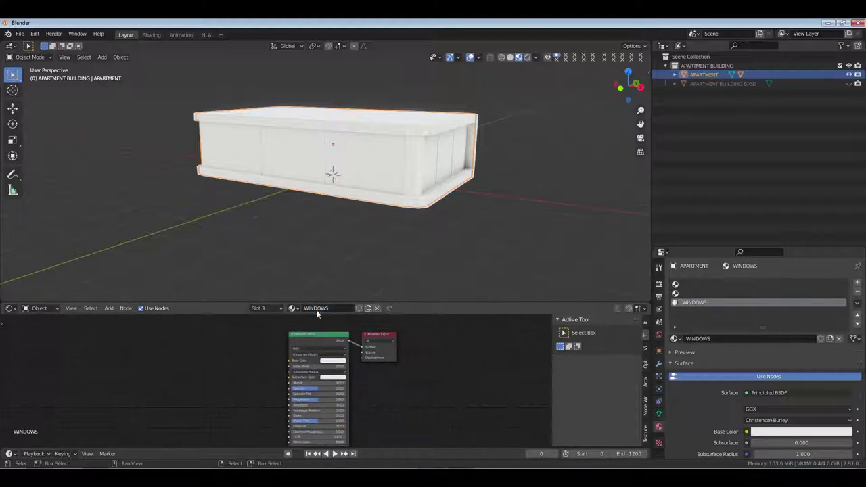
# Replace the WINDOWS material's Principled BSDF with a Glass BSDF connected to the Material Output's Surface.
pyautogui.click(318, 333)
pyautogui.press('x')
pyautogui.scroll(6, 320, 351)
pyautogui.moveTo(331, 363)
pyautogui.mouseDown(button='middle')
pyautogui.moveTo(358, 354)
pyautogui.moveTo(323, 368)
pyautogui.mouseUp(button='middle')
pyautogui.hotkey('shift', 'a')
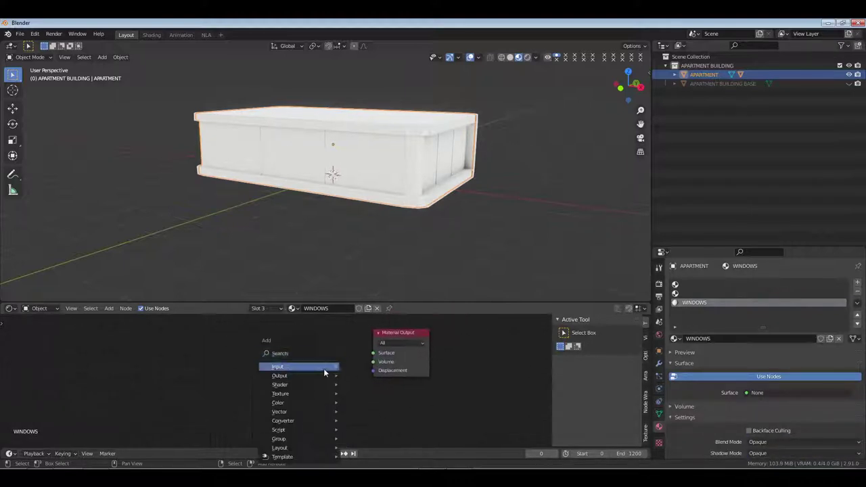
pyautogui.write('GAL')
pyautogui.press('Return')
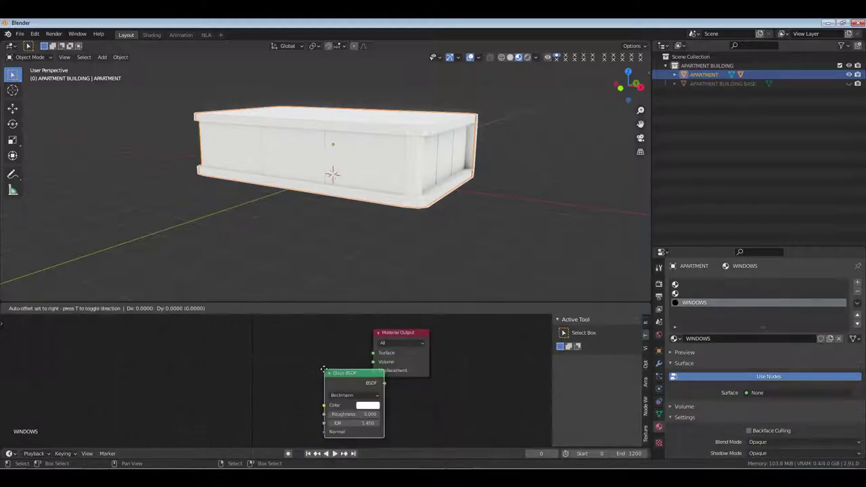
pyautogui.click(217, 326)
pyautogui.keyDown('ctrl'); pyautogui.keyDown('shift'); pyautogui.click(245, 352); pyautogui.keyUp('shift'); pyautogui.keyUp('ctrl')
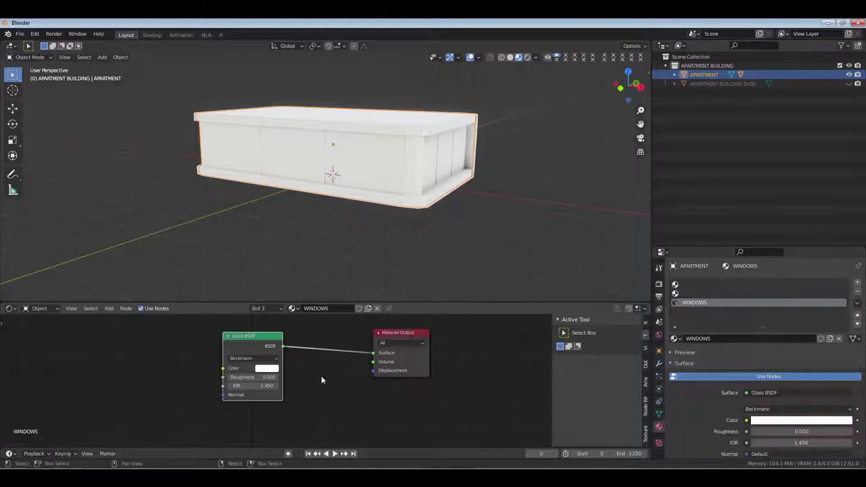
# Set the WINDOWS material's blend mode to Alpha Blend and shadow mode to Alpha Hashed, and enable Screen Space Refraction.
pyautogui.scroll(-3, 670, 326)
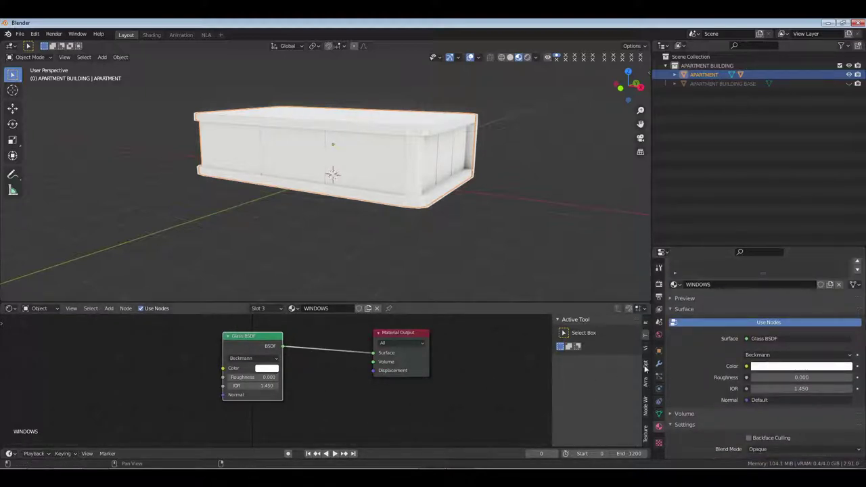
pyautogui.click(645, 364)
pyautogui.click(612, 344)
pyautogui.click(614, 385)
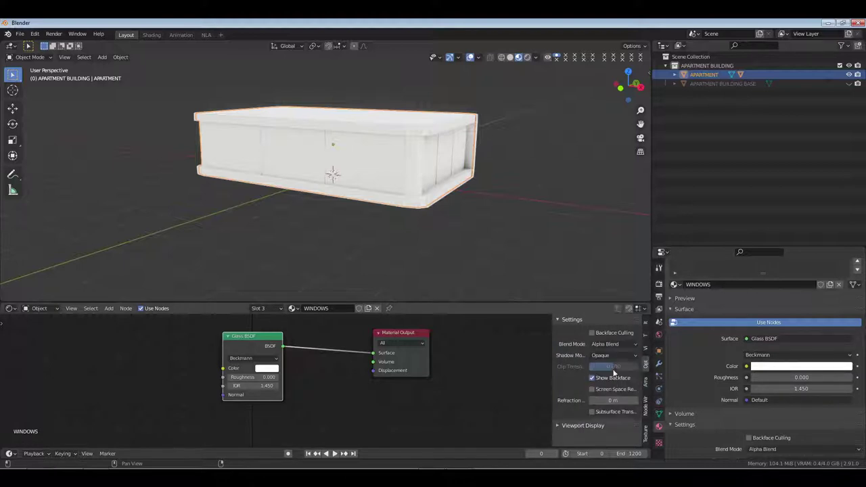
pyautogui.click(613, 355)
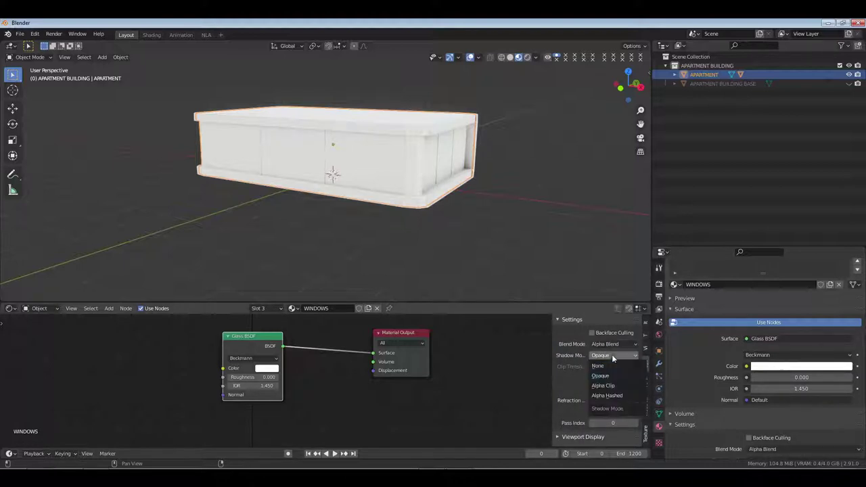
pyautogui.click(607, 395)
pyautogui.click(594, 390)
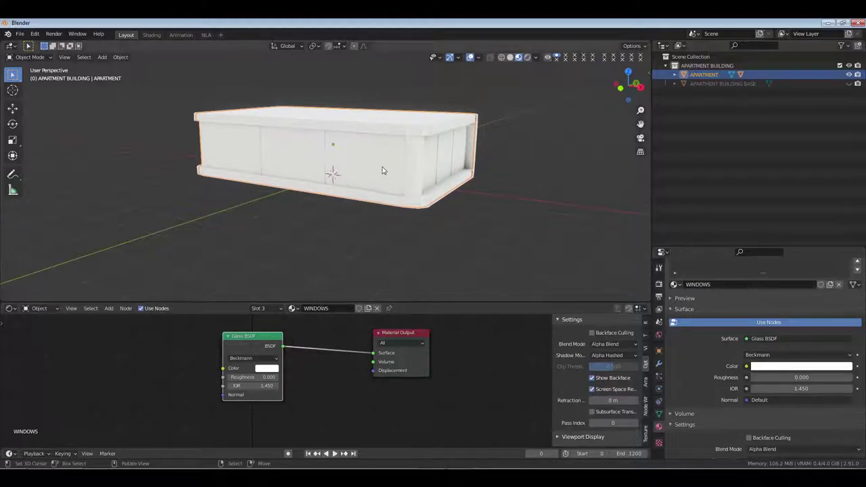
# Assign the WINDOWS material to the three recessed panel faces on one long side and on both short ends of the APARTMENT block.
pyautogui.click(674, 74)
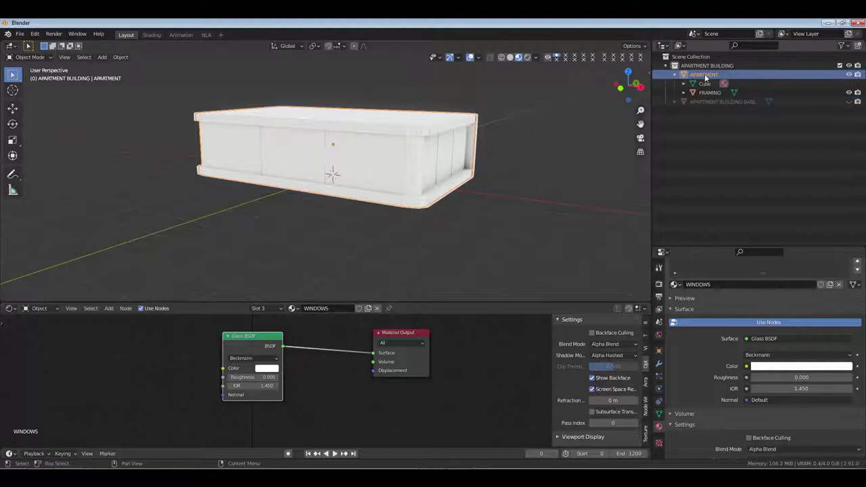
pyautogui.press('Tab')
pyautogui.moveTo(397, 162); pyautogui.dragTo(389, 166, button='middle')
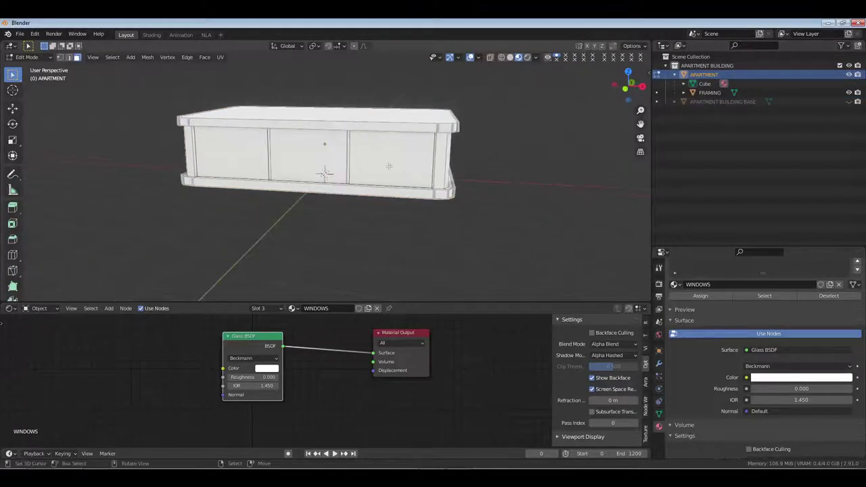
pyautogui.click(396, 160)
pyautogui.keyDown('shift'); pyautogui.click(297, 157); pyautogui.keyUp('shift')
pyautogui.keyDown('shift'); pyautogui.click(247, 150); pyautogui.keyUp('shift')
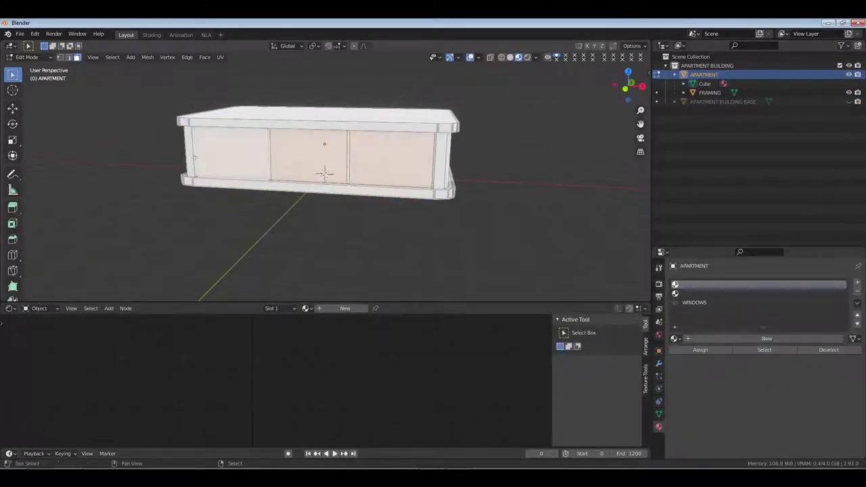
pyautogui.moveTo(197, 154); pyautogui.dragTo(276, 157, button='middle')
pyautogui.keyDown('shift'); pyautogui.click(329, 163); pyautogui.keyUp('shift')
pyautogui.keyDown('shift'); pyautogui.click(263, 159); pyautogui.keyUp('shift')
pyautogui.keyDown('shift'); pyautogui.click(215, 155); pyautogui.keyUp('shift')
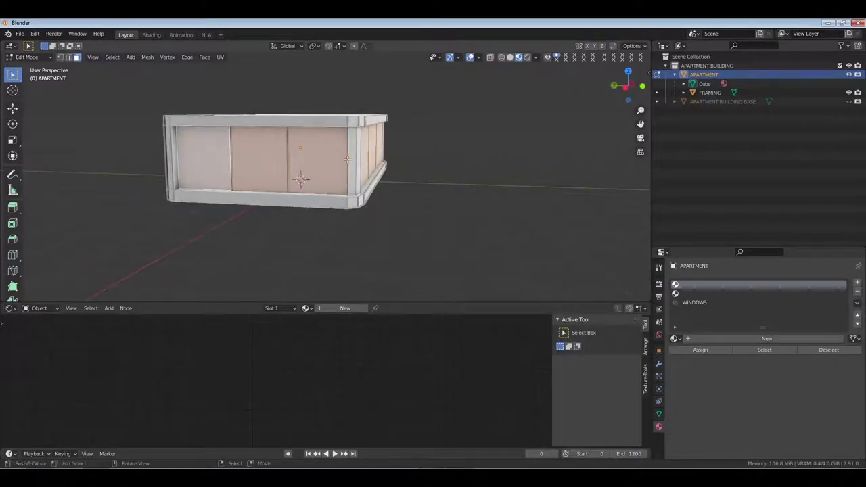
pyautogui.moveTo(423, 146); pyautogui.dragTo(224, 147, button='middle')
pyautogui.click(404, 162)
pyautogui.keyDown('shift'); pyautogui.click(362, 161); pyautogui.keyUp('shift')
pyautogui.keyDown('shift'); pyautogui.click(302, 156); pyautogui.keyUp('shift')
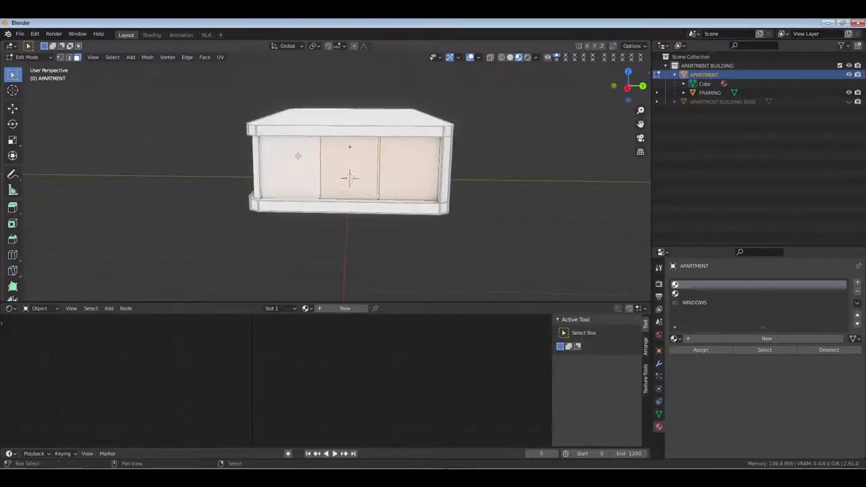
pyautogui.moveTo(407, 251); pyautogui.dragTo(425, 250, button='middle')
pyautogui.click(694, 303)
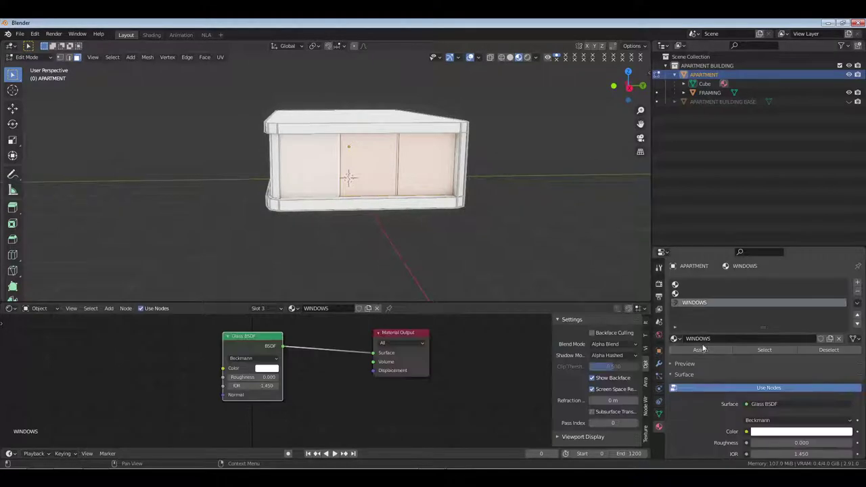
pyautogui.click(701, 349)
pyautogui.moveTo(379, 203); pyautogui.dragTo(402, 200, button='middle')
pyautogui.press('Tab')
pyautogui.scroll(2, 385, 203)
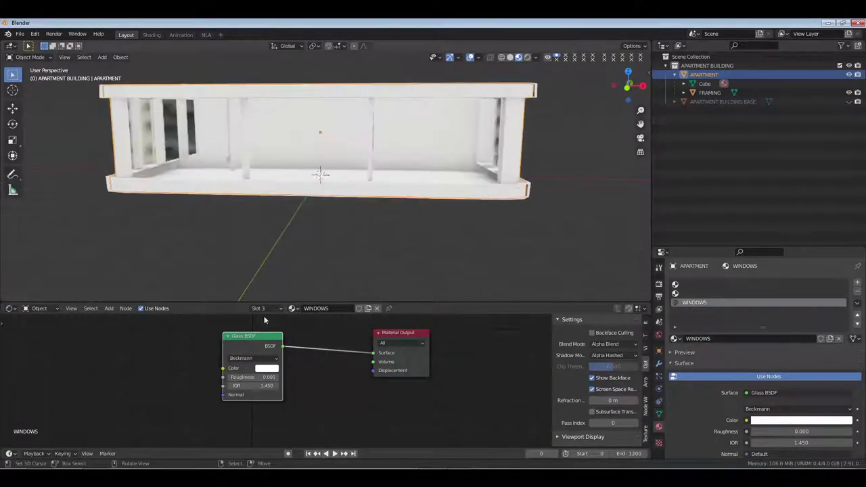
# Set the Glass BSDF's roughness to 0.438 and IOR to 0.760, and darken its colour to light grey.
pyautogui.moveTo(251, 385)
pyautogui.mouseDown()
pyautogui.moveTo(278, 386)
pyautogui.moveTo(233, 385)
pyautogui.moveTo(276, 378)
pyautogui.moveTo(250, 377)
pyautogui.mouseUp()
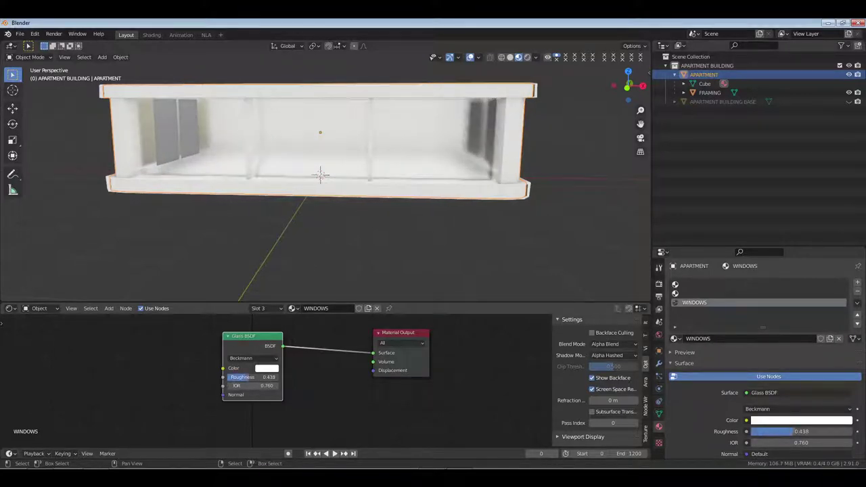
pyautogui.click(260, 370)
pyautogui.moveTo(300, 349); pyautogui.dragTo(285, 348)
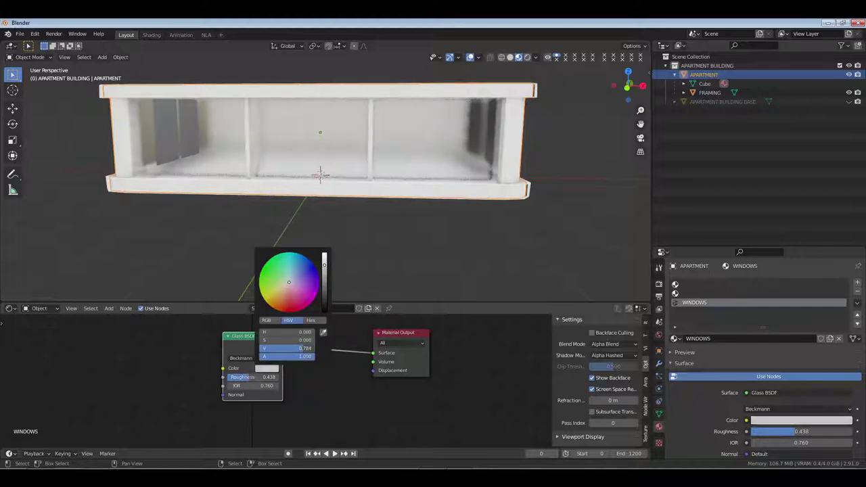
# Inspect the glass panels from several angles with the building deselected, and set the Glass BSDF's roughness to 0.312.
pyautogui.scroll(-2, 492, 171)
pyautogui.moveTo(492, 171); pyautogui.dragTo(207, 213, button='middle')
pyautogui.scroll(5, 410, 174)
pyautogui.scroll(-10, 207, 213)
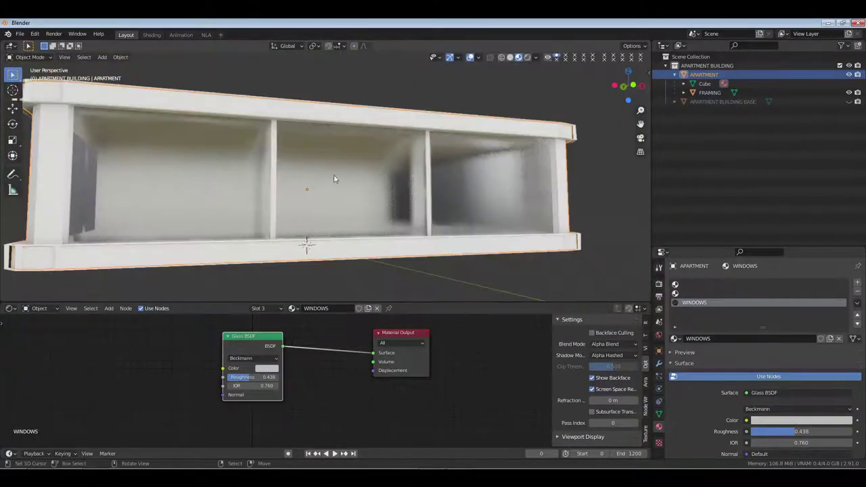
pyautogui.moveTo(467, 173); pyautogui.dragTo(399, 174, button='middle')
pyautogui.hotkey('alt', 'a')
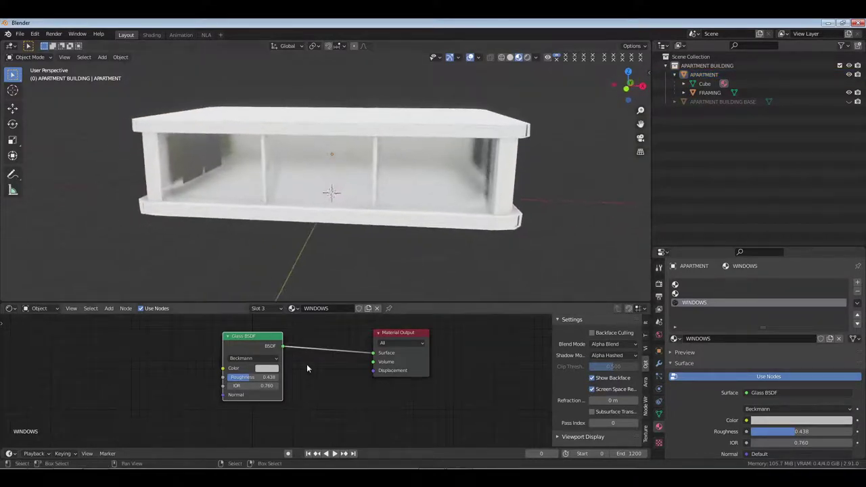
pyautogui.moveTo(255, 376); pyautogui.dragTo(243, 376)
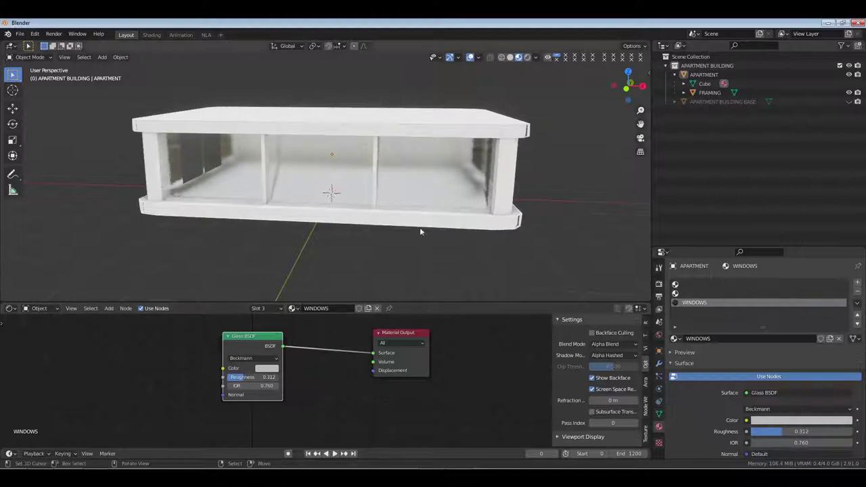
# Start saving the file and browse to the Assets folder of KALITA UNCHAINED inside YT_CONTENT.
pyautogui.hotkey('ctrl', 's')
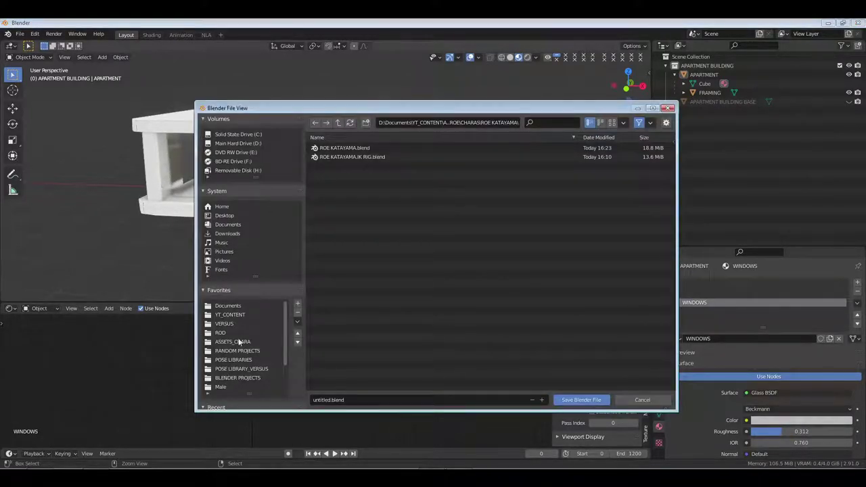
pyautogui.click(230, 315)
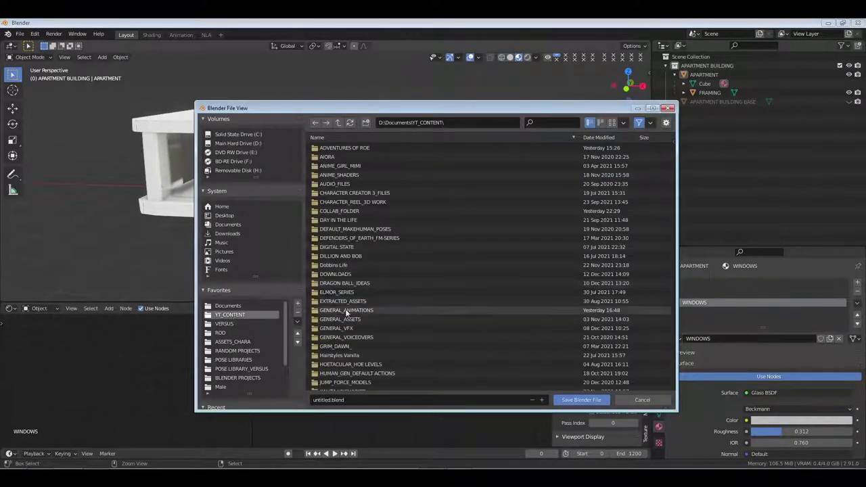
pyautogui.scroll(-5, 341, 347)
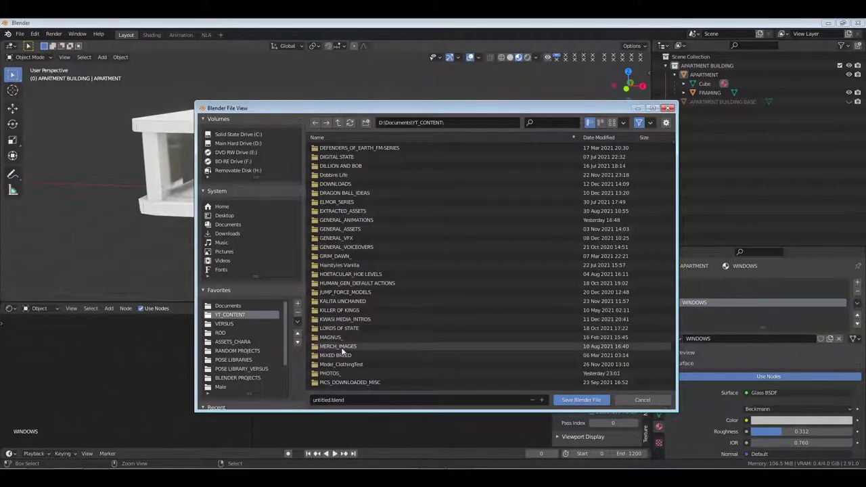
pyautogui.doubleClick(340, 257)
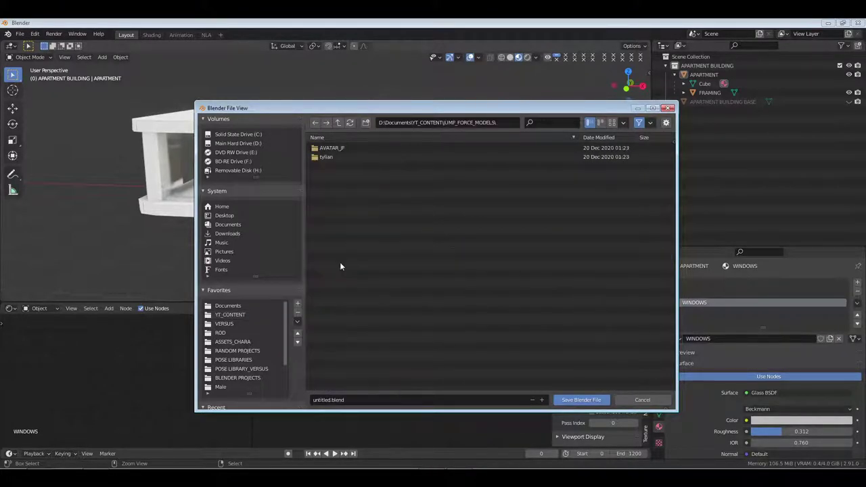
pyautogui.click(338, 122)
pyautogui.scroll(-8, 347, 324)
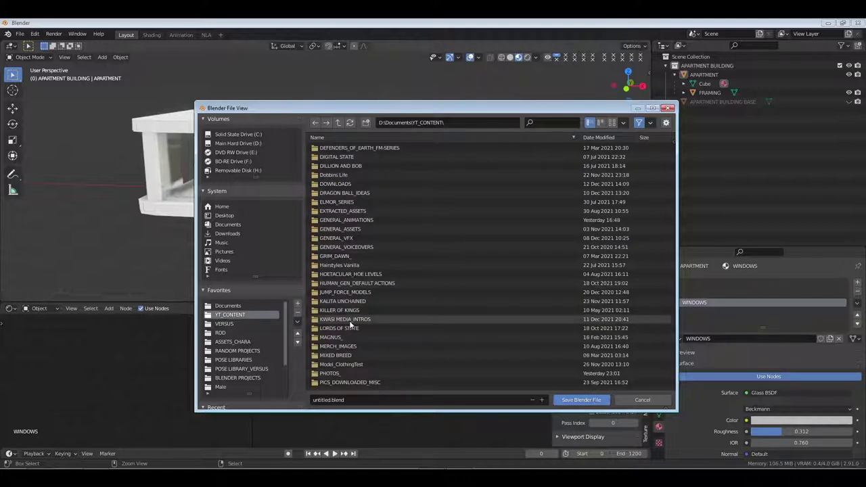
pyautogui.doubleClick(349, 305)
pyautogui.doubleClick(330, 148)
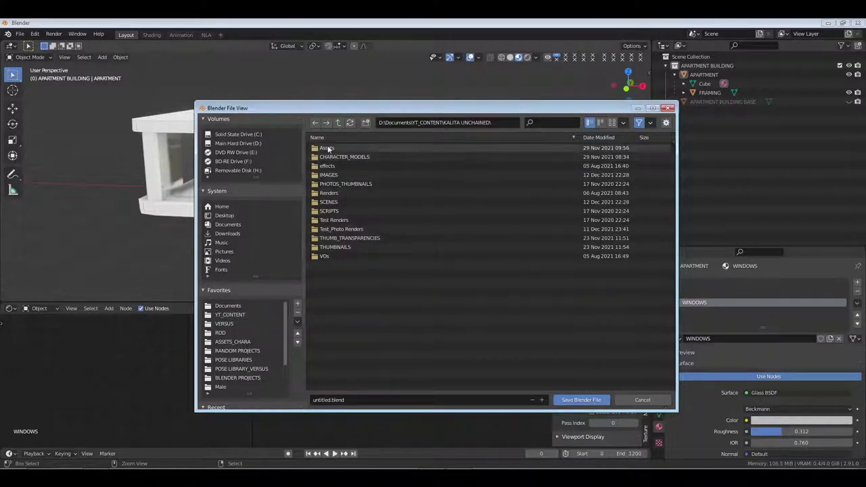
# Create a folder named _CITY inside Assets and open it.
pyautogui.click(366, 124)
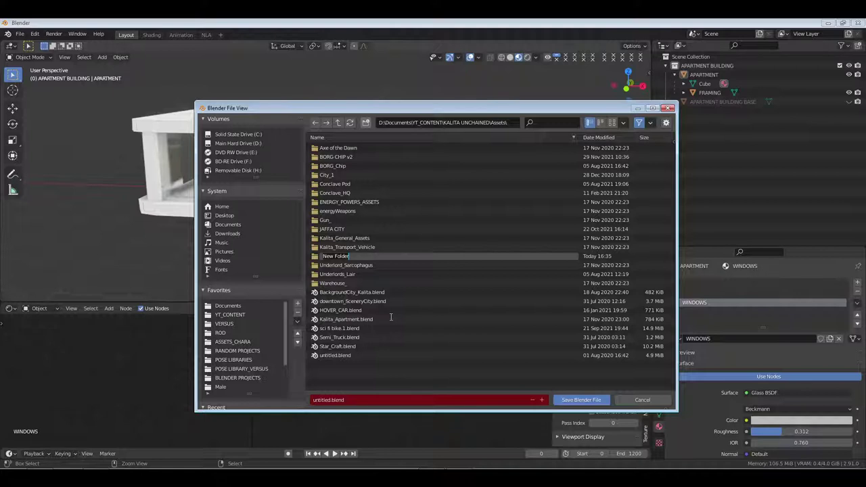
pyautogui.press('BackSpace')
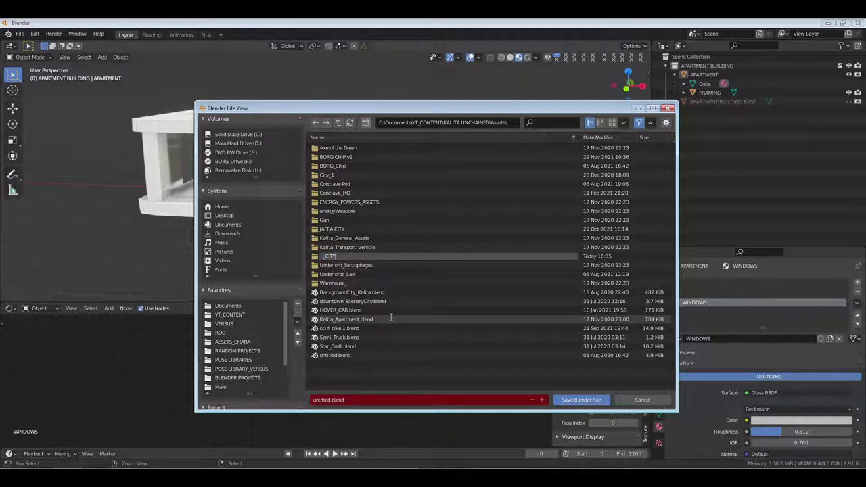
pyautogui.write('_CITY')
pyautogui.press('Return')
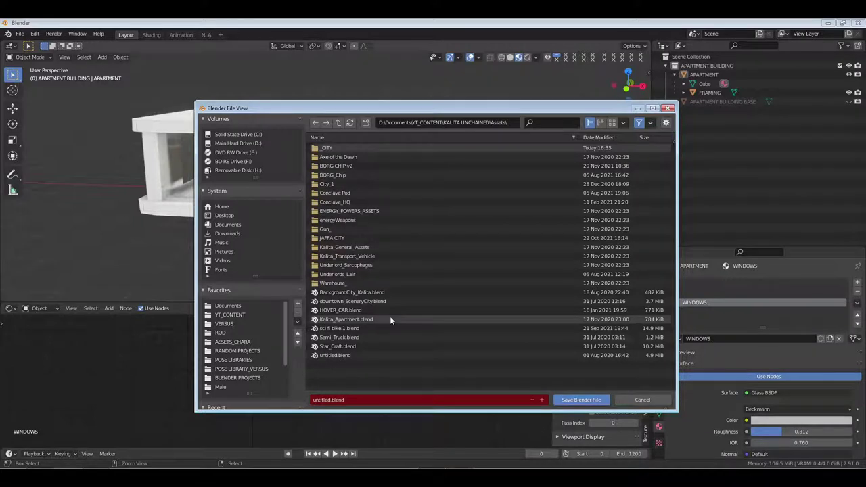
pyautogui.doubleClick(336, 146)
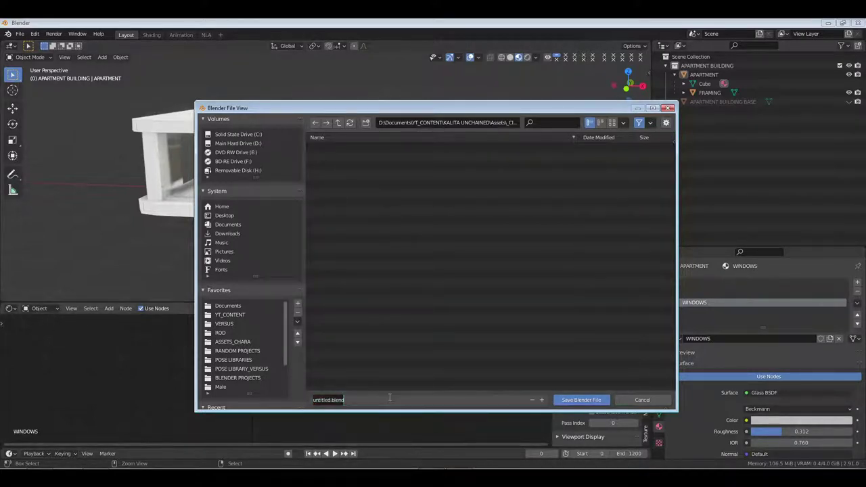
# Save the file in the _CITY folder as APARTMENT_ASSETS.
pyautogui.write('APR')
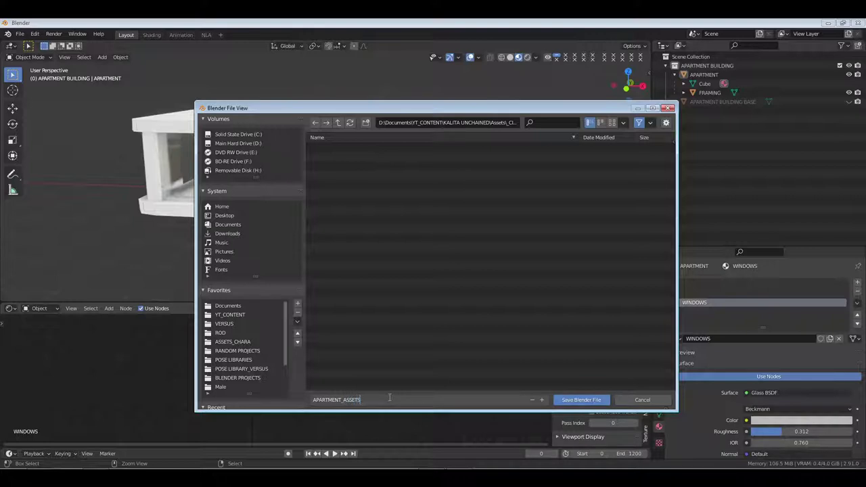
pyautogui.press('Return')
pyautogui.click(583, 399)
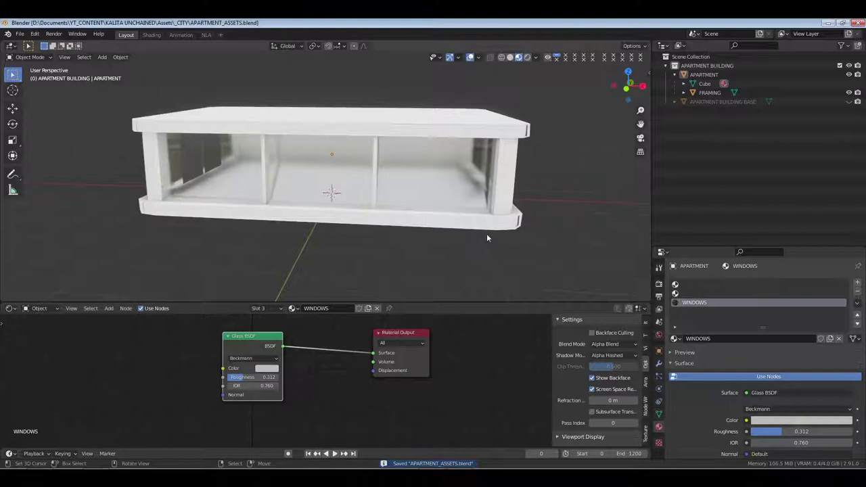
# Create a new material in the APARTMENT object's empty second slot and name it METAL FRAMING.
pyautogui.moveTo(487, 236); pyautogui.dragTo(715, 272, button='middle')
pyautogui.click(678, 293)
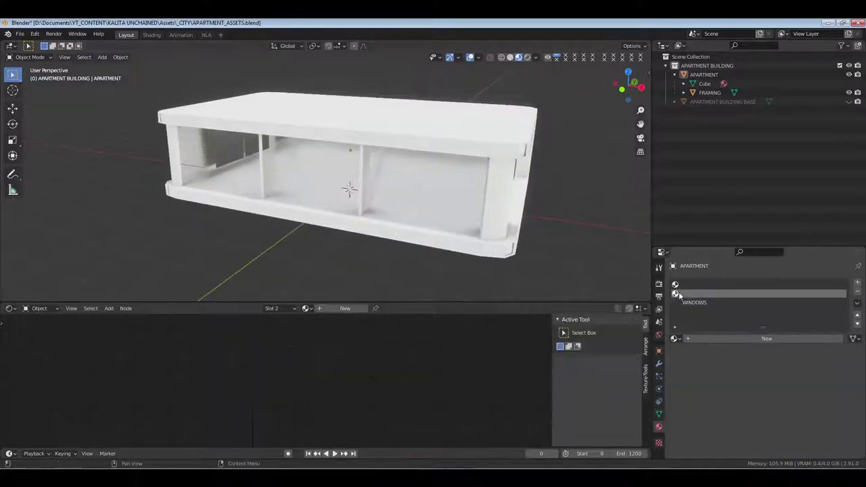
pyautogui.click(721, 337)
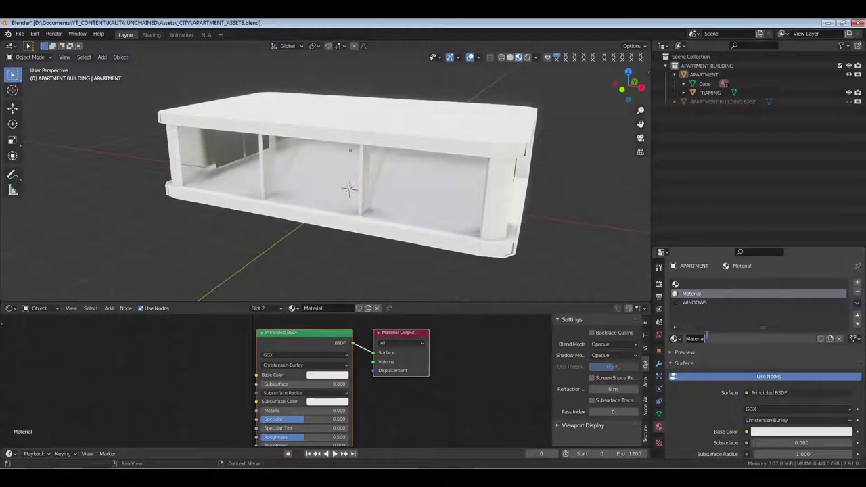
pyautogui.write('METAL FRAMING')
pyautogui.press('Return')
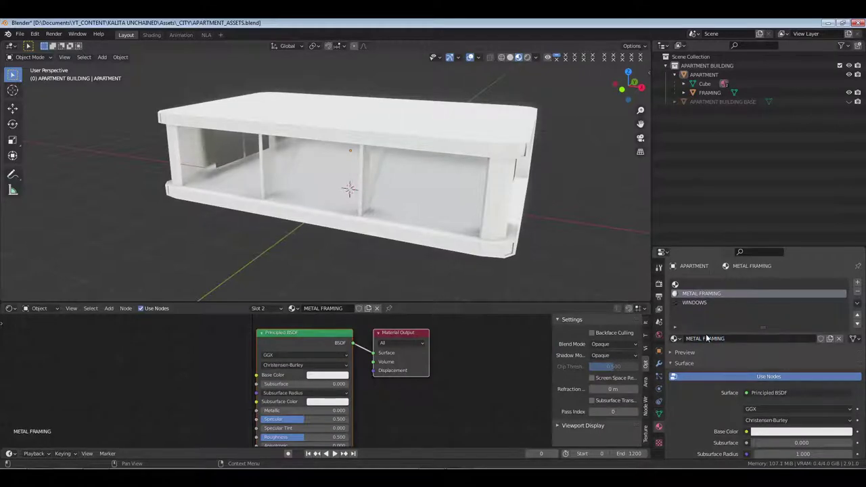
# Start Principled Texture Setup for the Principled BSDF and browse to PICS_DOWNLOADED_MISC, Special Backgrounds, OPENED ASSETS.
pyautogui.press('n')
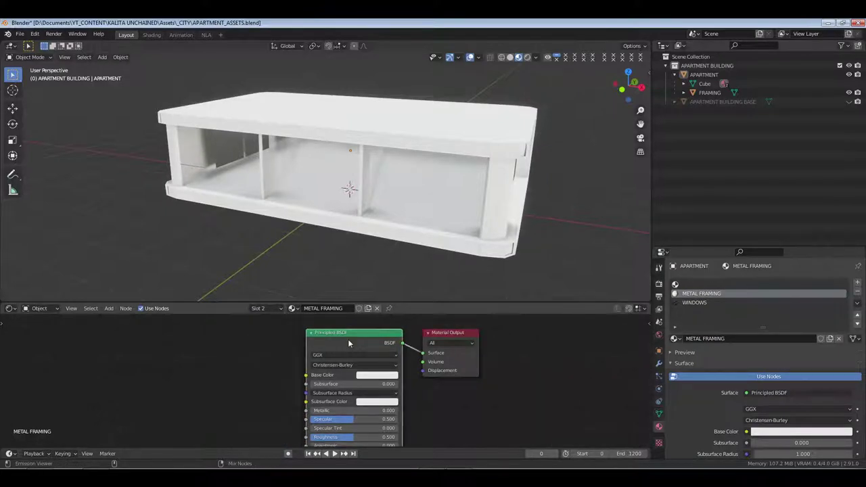
pyautogui.hotkey('ctrl', 'shift', 't')
pyautogui.scroll(-1, 250, 371)
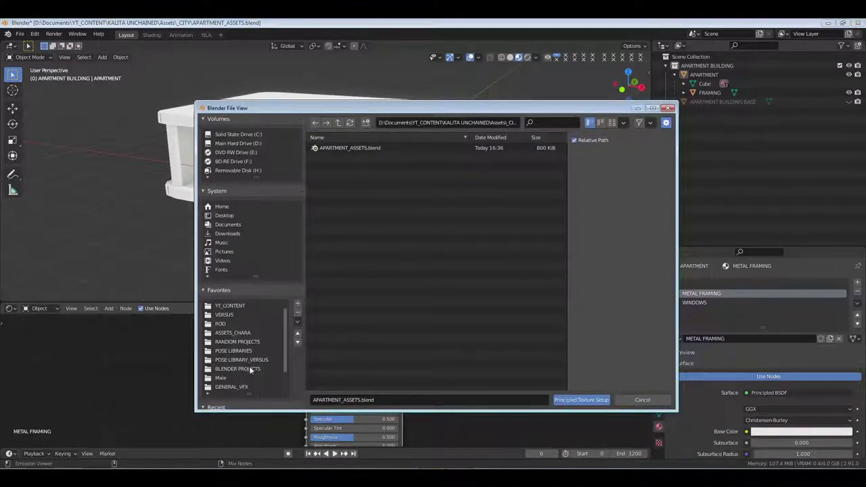
pyautogui.scroll(-1, 251, 364)
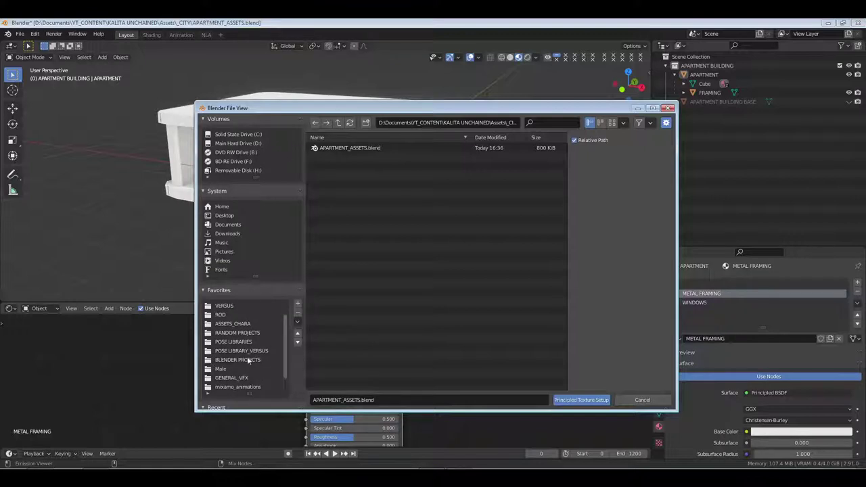
pyautogui.scroll(-2, 249, 359)
pyautogui.click(256, 378)
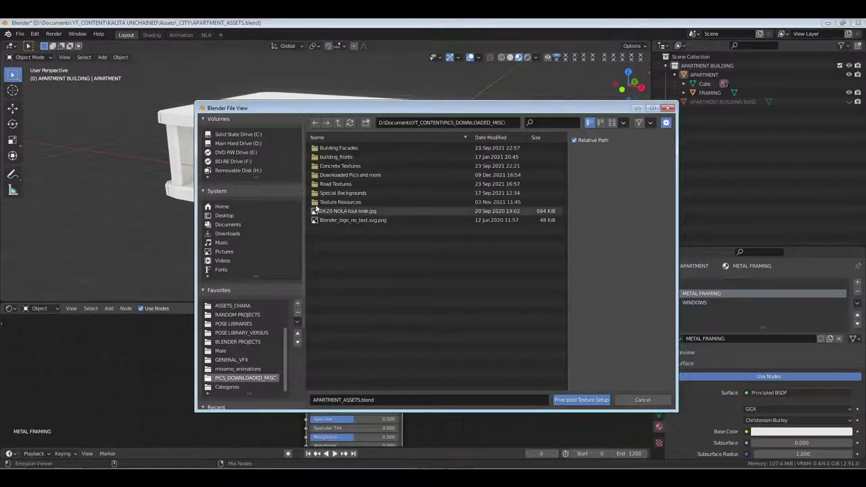
pyautogui.doubleClick(342, 193)
pyautogui.click(346, 158)
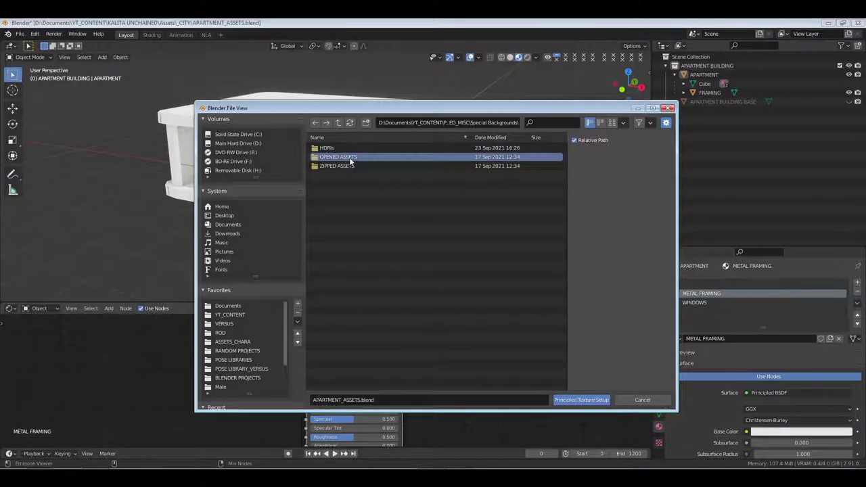
pyautogui.doubleClick(350, 161)
# Show the texture folders as thumbnails, search for METAL, and open the Metal039_2K-JPG folder.
pyautogui.click(612, 122)
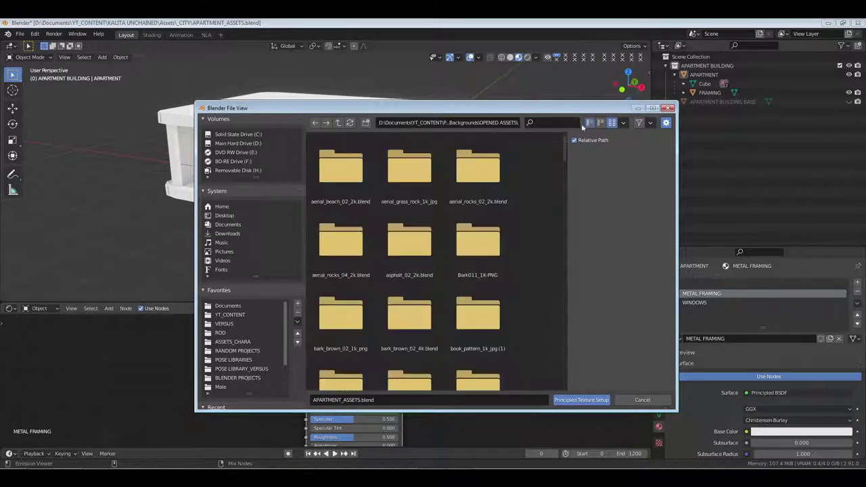
pyautogui.click(538, 123)
pyautogui.write('METAL')
pyautogui.press('Return')
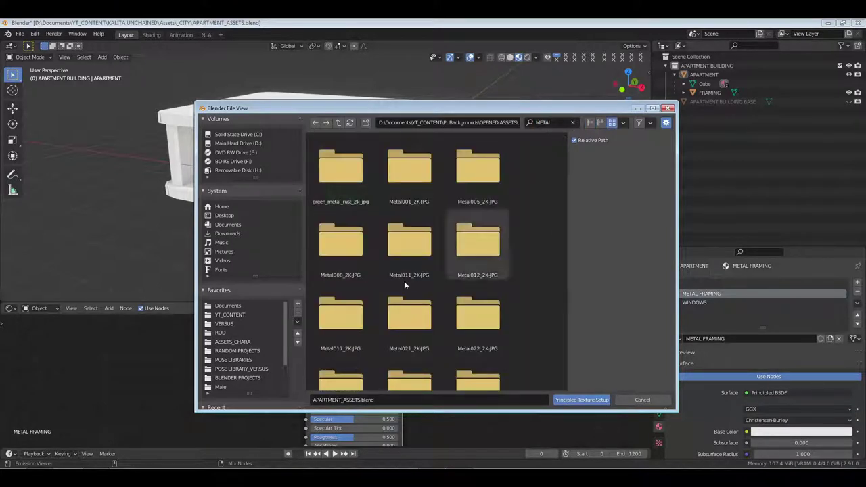
pyautogui.scroll(-2, 482, 320)
pyautogui.doubleClick(406, 305)
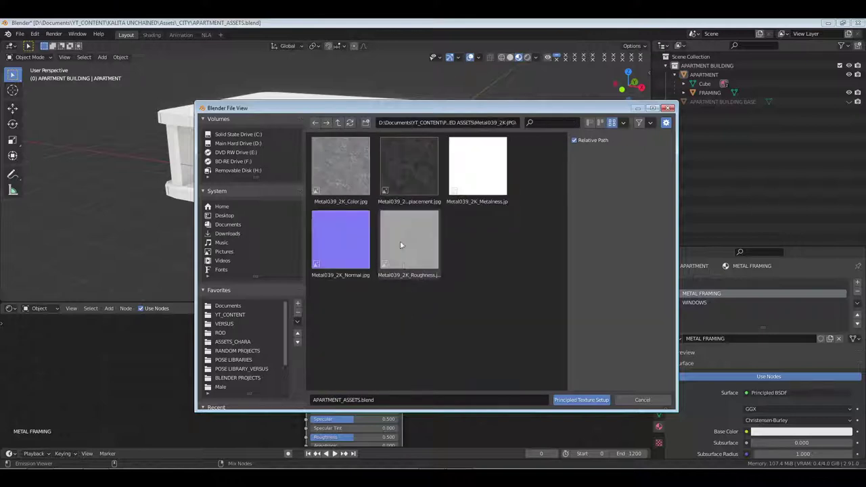
# Load the Metal039_2K metalness, normal and roughness maps, and move the Principled BSDF and Material Output nodes away from the texture nodes.
pyautogui.click(409, 238)
pyautogui.keyDown('shift'); pyautogui.click(357, 230); pyautogui.keyUp('shift')
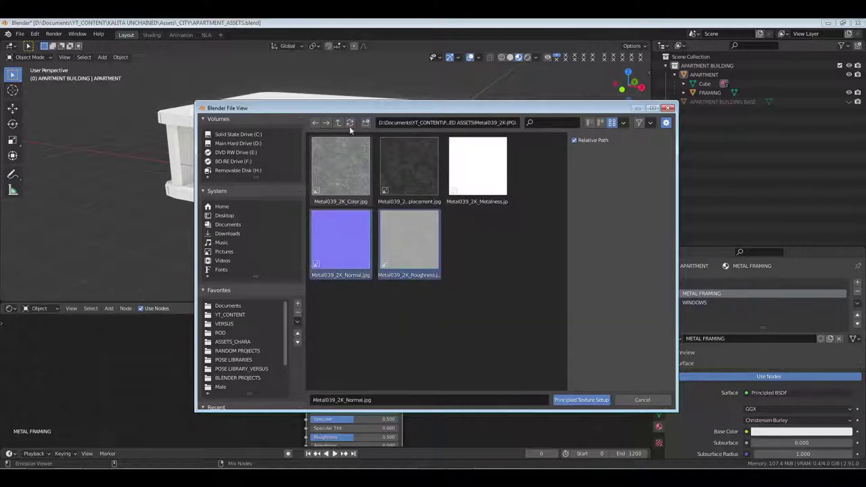
pyautogui.click(588, 401)
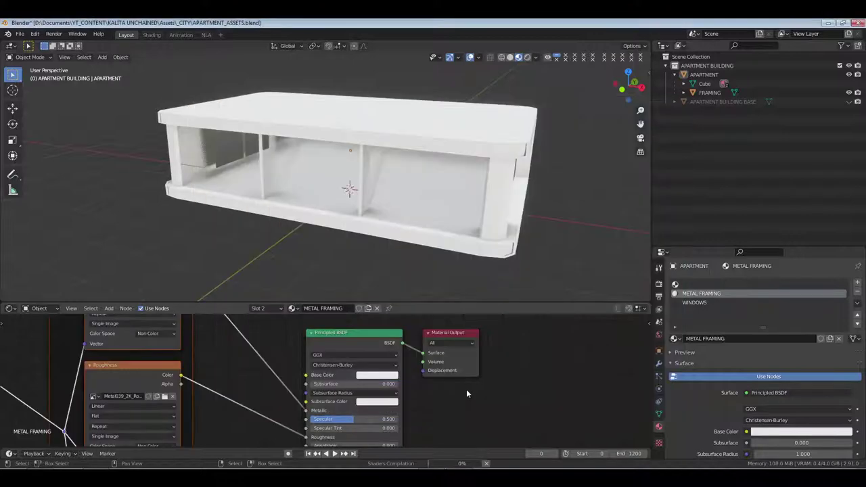
pyautogui.moveTo(512, 349); pyautogui.dragTo(340, 399)
pyautogui.press('g')
pyautogui.click(507, 349)
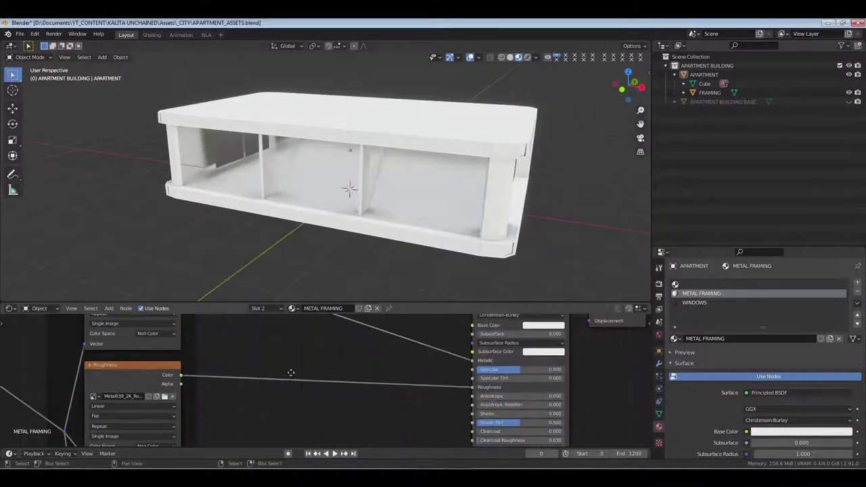
# Set the Mapping node's scale to 3 on X and Y.
pyautogui.moveTo(264, 380); pyautogui.dragTo(492, 330, button='middle')
pyautogui.moveTo(203, 373); pyautogui.dragTo(323, 357, button='middle')
pyautogui.moveTo(259, 382); pyautogui.dragTo(260, 391)
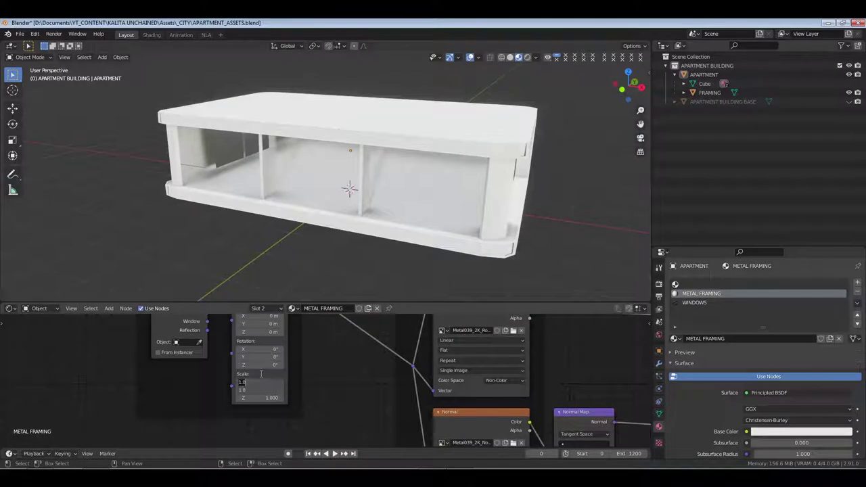
pyautogui.moveTo(573, 359); pyautogui.dragTo(366, 334, button='middle')
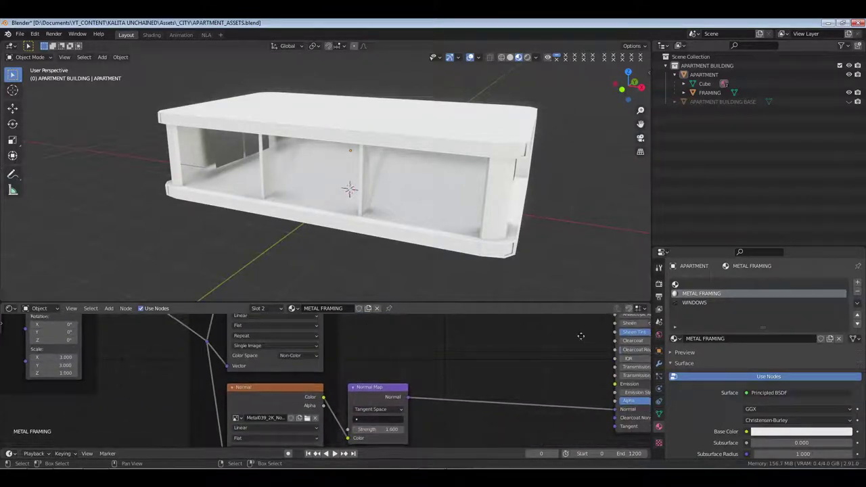
# Insert a ColorRamp node between the Roughness texture and the Principled BSDF's roughness input.
pyautogui.moveTo(539, 342); pyautogui.dragTo(371, 409, button='middle')
pyautogui.hotkey('shift', 'a')
pyautogui.write('scol')
pyautogui.press('Down')
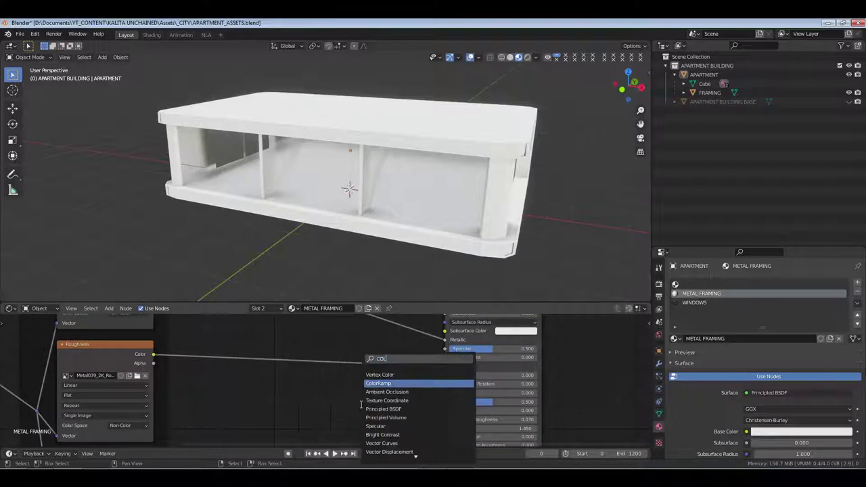
pyautogui.press('Return')
pyautogui.click(209, 332)
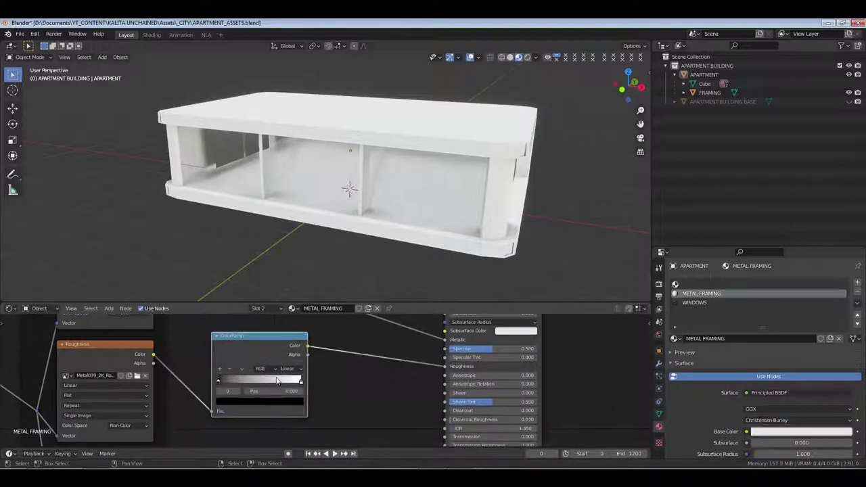
pyautogui.click(531, 179)
pyautogui.press('Tab')
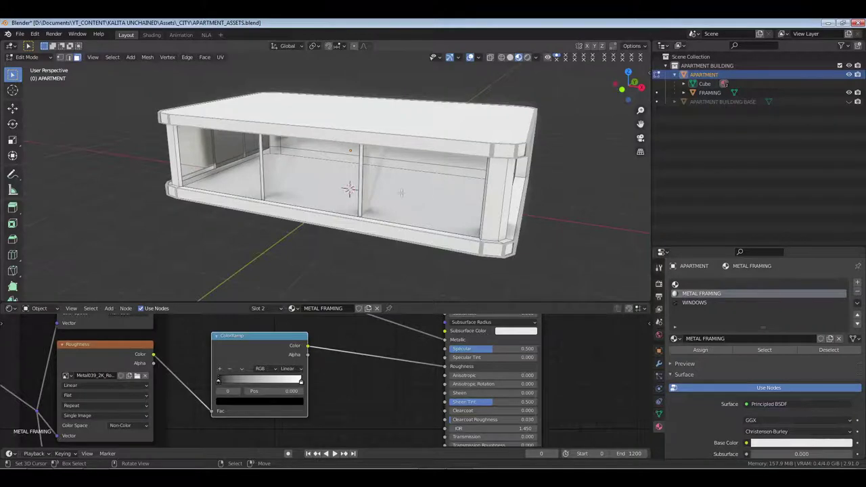
pyautogui.moveTo(401, 193); pyautogui.dragTo(456, 169, button='middle')
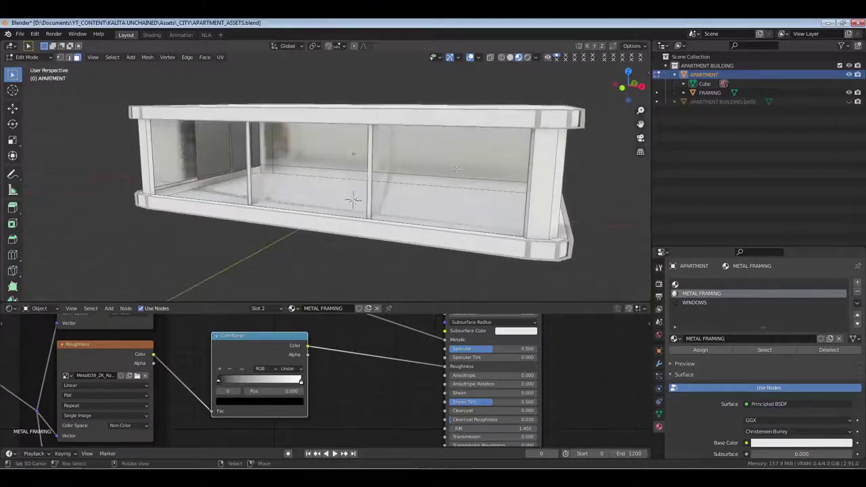
pyautogui.scroll(-1, 457, 168)
pyautogui.press('Tab')
# Assign the existing METAL FRAMING material to the FRAMING object.
pyautogui.click(710, 93)
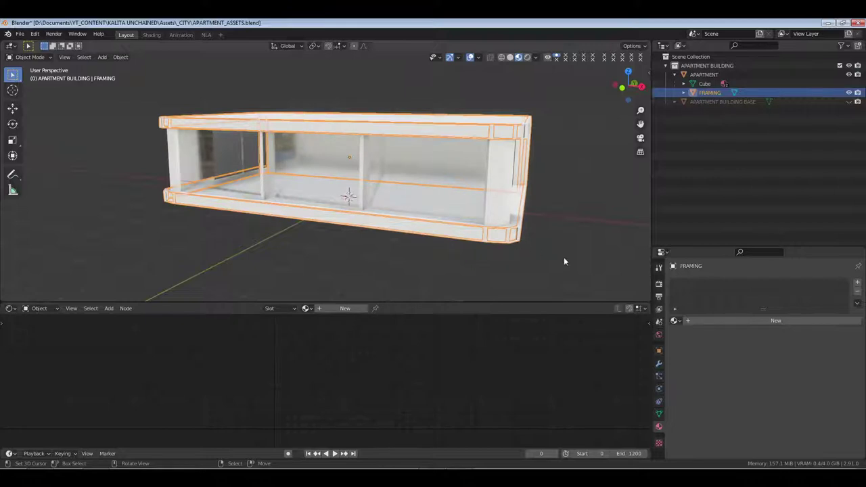
pyautogui.click(674, 320)
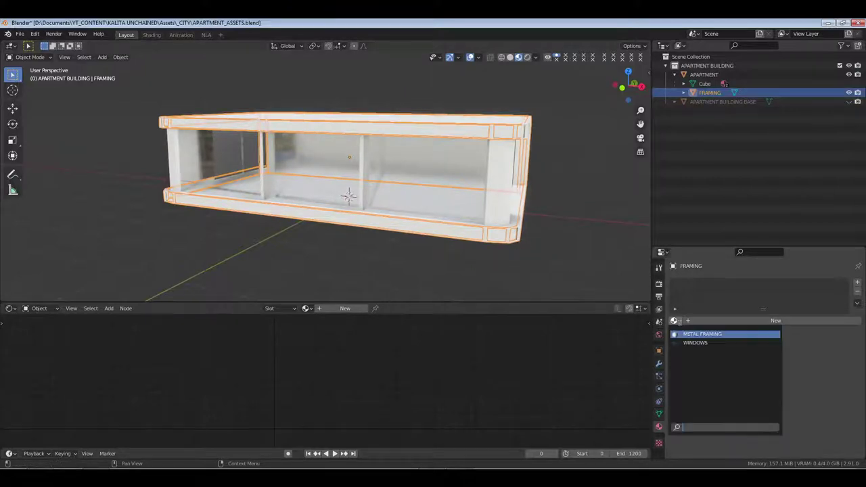
pyautogui.click(702, 333)
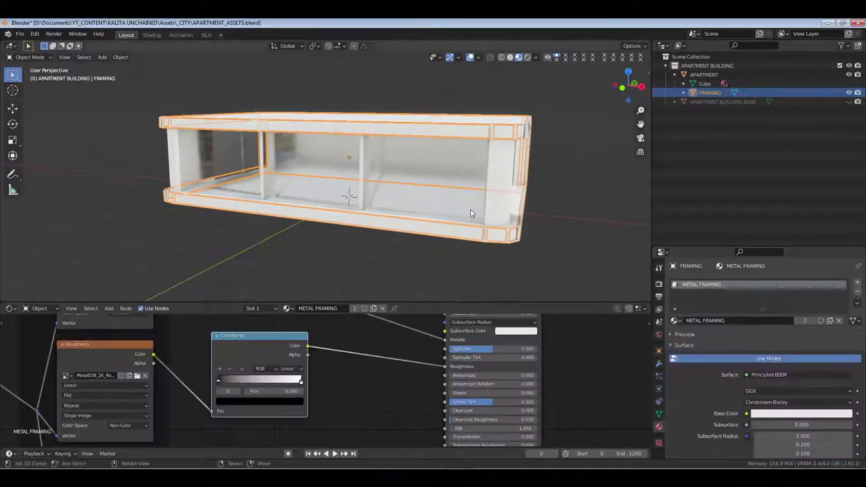
# Assign the METAL FRAMING material to all faces of the FRAMING mesh.
pyautogui.press('Tab')
pyautogui.press('a')
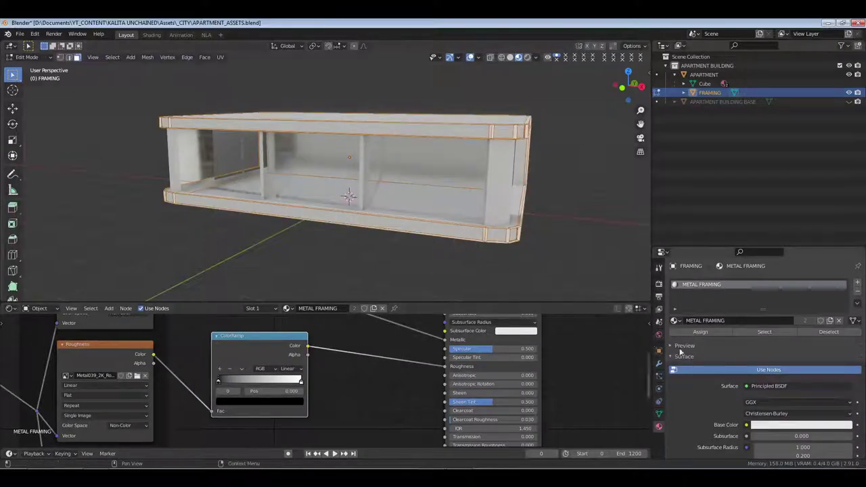
pyautogui.click(702, 334)
pyautogui.press('Tab')
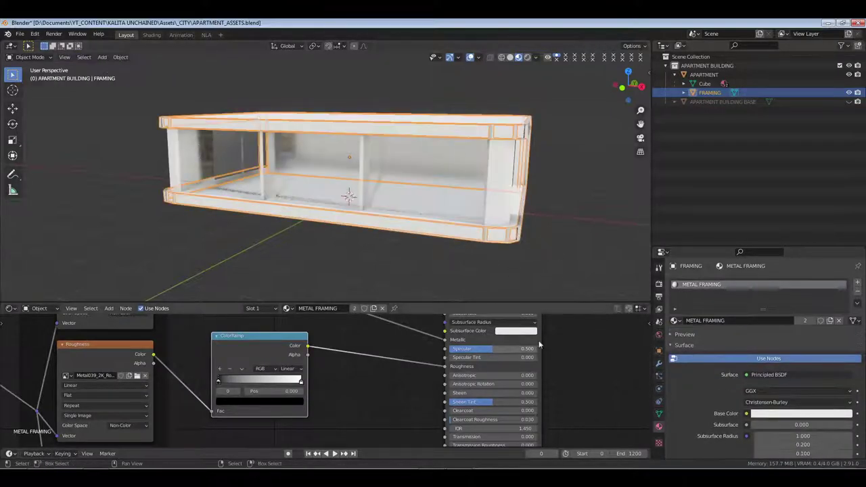
# Darken the METAL FRAMING material's Principled BSDF base color to a dark grey.
pyautogui.moveTo(611, 346); pyautogui.dragTo(555, 385, button='middle')
pyautogui.scroll(3, 532, 362)
pyautogui.moveTo(525, 362); pyautogui.dragTo(479, 388, button='middle')
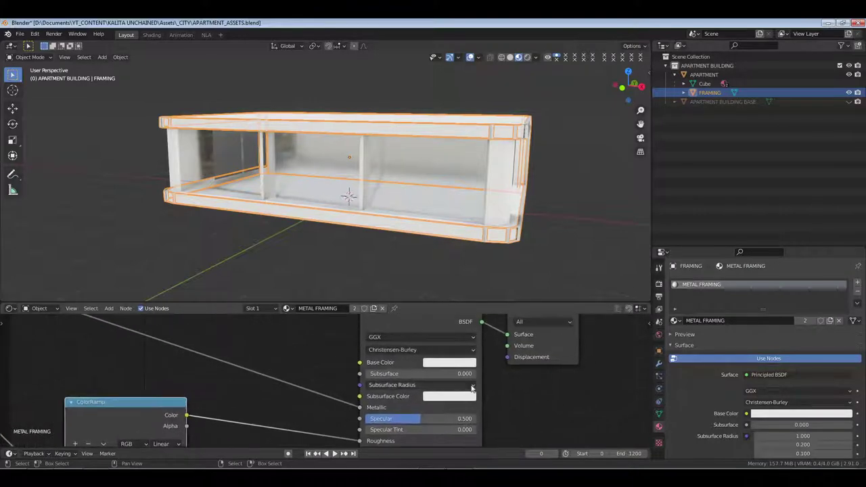
pyautogui.click(462, 367)
pyautogui.moveTo(484, 337); pyautogui.dragTo(450, 337)
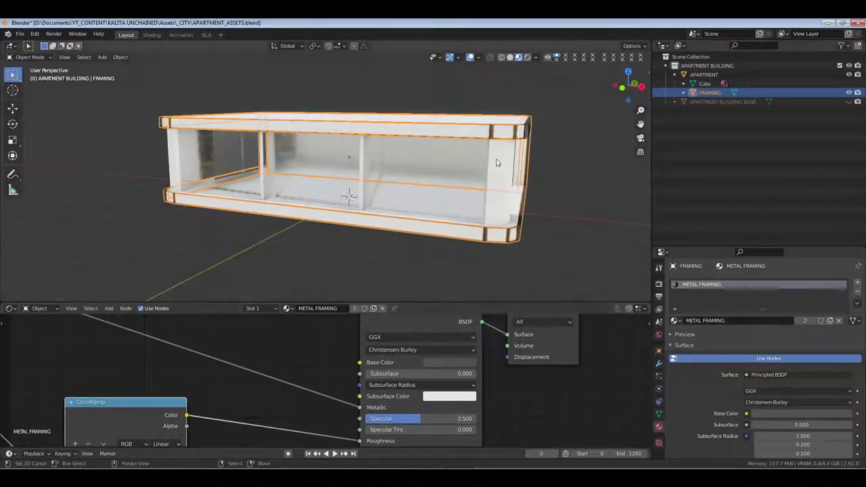
# UV-map the whole FRAMING mesh with Cube Projection.
pyautogui.moveTo(497, 163); pyautogui.dragTo(502, 193, button='middle')
pyautogui.press('Tab')
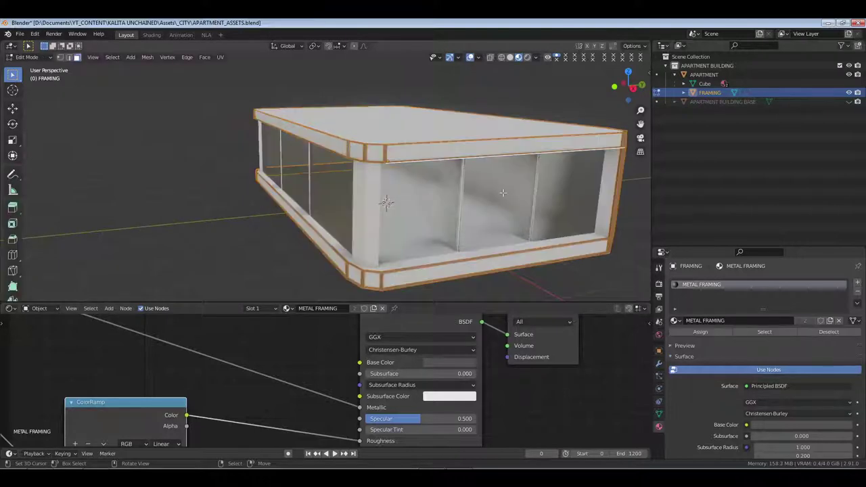
pyautogui.press('u')
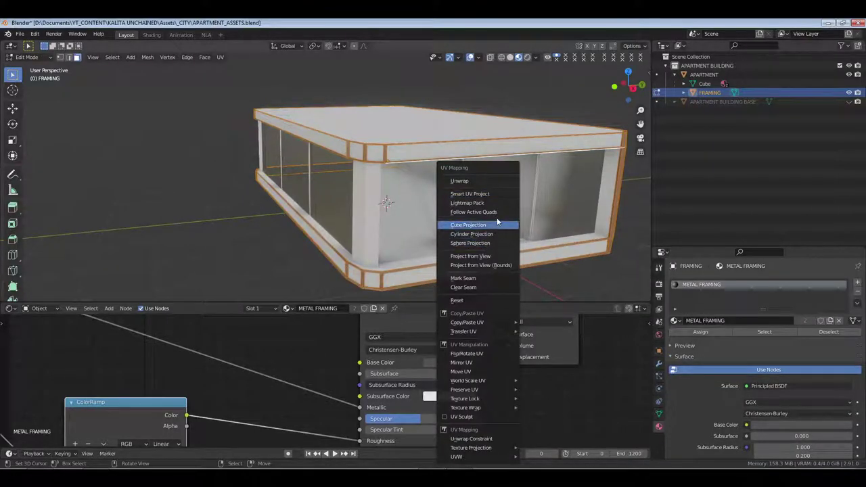
pyautogui.click(497, 218)
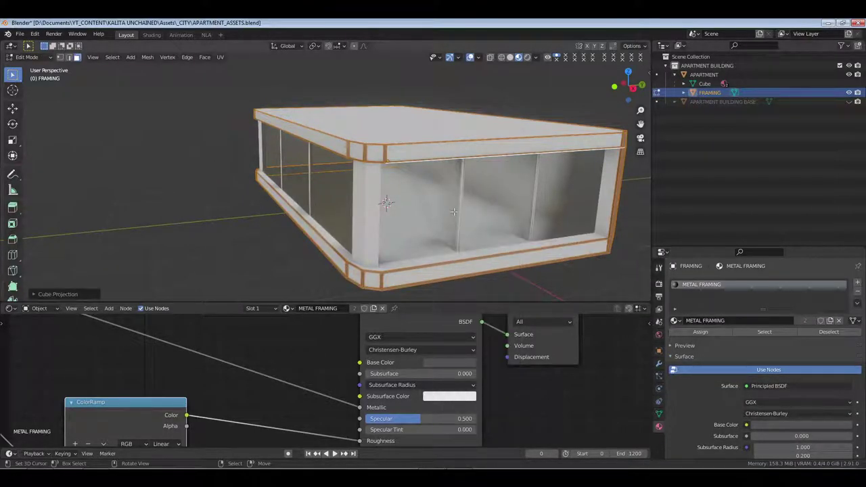
pyautogui.press('Tab')
# Set the METAL FRAMING material's Mapping scale to 10 on X and Y.
pyautogui.scroll(2, 419, 193)
pyautogui.keyDown('shift'); pyautogui.moveTo(436, 177); pyautogui.dragTo(379, 197, button='middle'); pyautogui.keyUp('shift')
pyautogui.scroll(2, 378, 197)
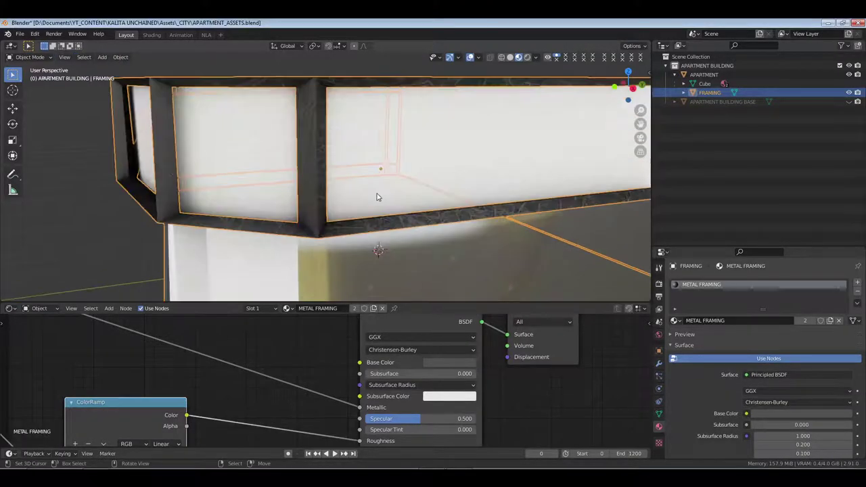
pyautogui.moveTo(148, 389); pyautogui.dragTo(327, 350, button='middle')
pyautogui.moveTo(253, 385); pyautogui.dragTo(446, 340, button='middle')
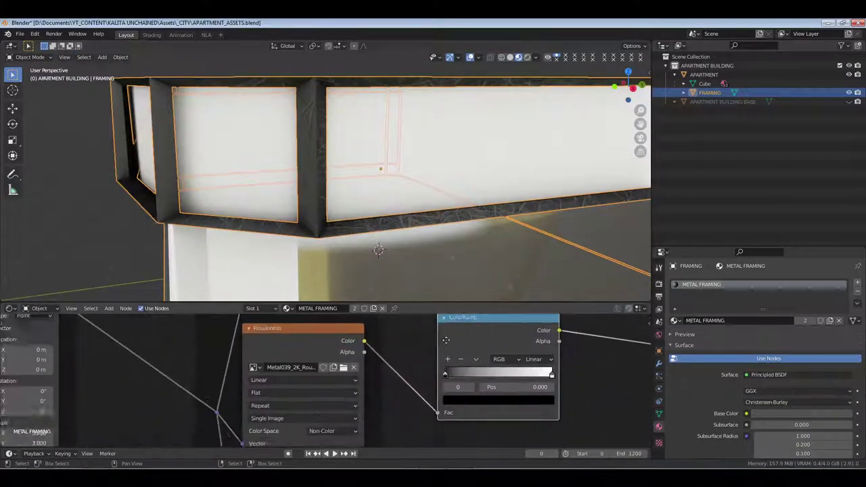
pyautogui.moveTo(187, 393); pyautogui.dragTo(371, 349, button='middle')
pyautogui.keyDown('ctrl'); pyautogui.hscroll(-5, 370, 349); pyautogui.keyUp('ctrl')
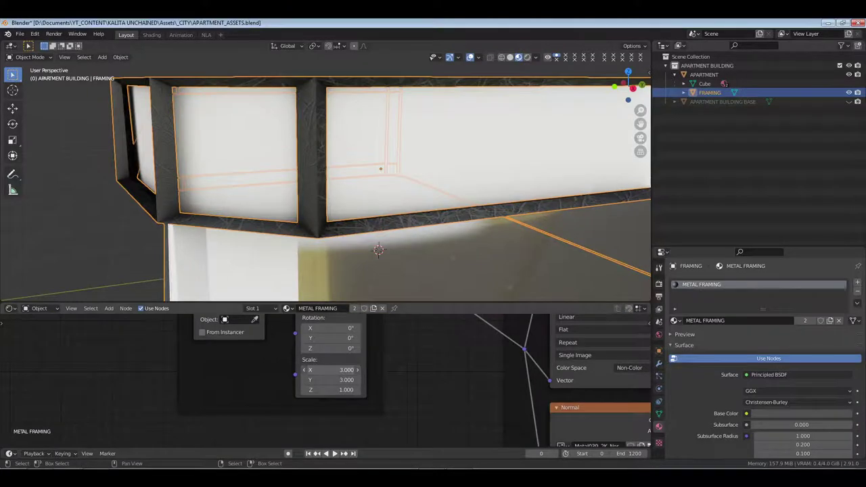
pyautogui.moveTo(347, 370); pyautogui.dragTo(348, 380)
pyautogui.write('10')
pyautogui.press('Return')
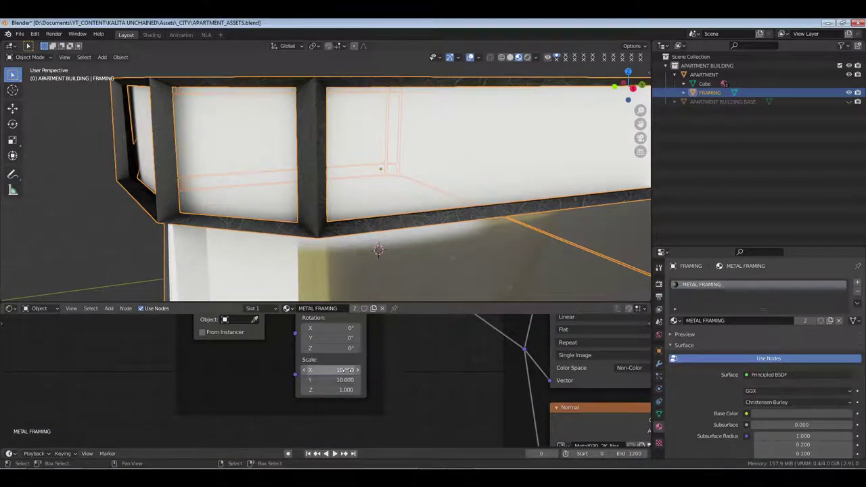
# Increase the roughness ColorRamp's contrast by moving the black stop close to the middle and the white stop to 0.809.
pyautogui.scroll(-6, 368, 228)
pyautogui.moveTo(368, 228); pyautogui.dragTo(370, 161, button='middle')
pyautogui.scroll(3, 436, 175)
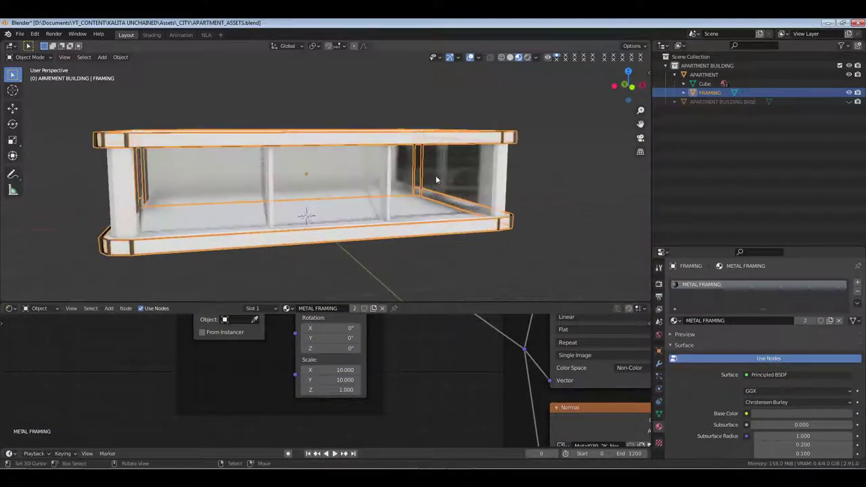
pyautogui.moveTo(484, 177); pyautogui.dragTo(403, 183, button='middle')
pyautogui.scroll(3, 419, 196)
pyautogui.scroll(3, 431, 184)
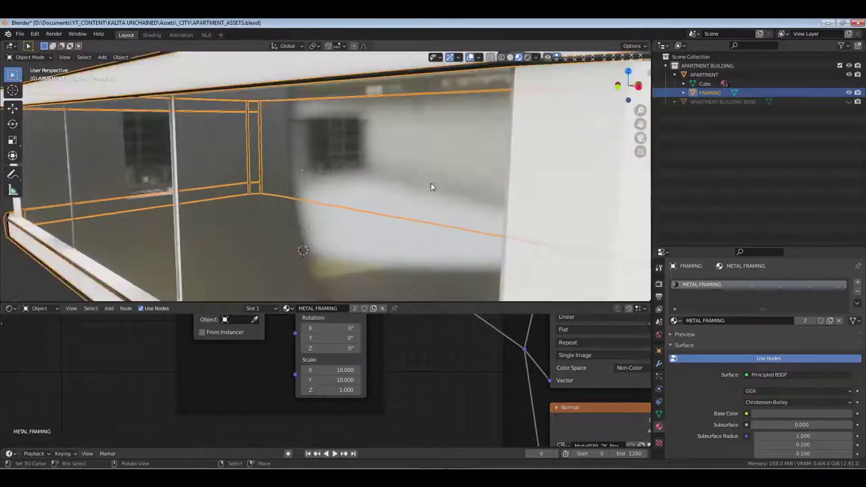
pyautogui.keyDown('shift'); pyautogui.moveTo(479, 190); pyautogui.dragTo(318, 228, button='middle'); pyautogui.keyUp('shift')
pyautogui.scroll(2, 324, 224)
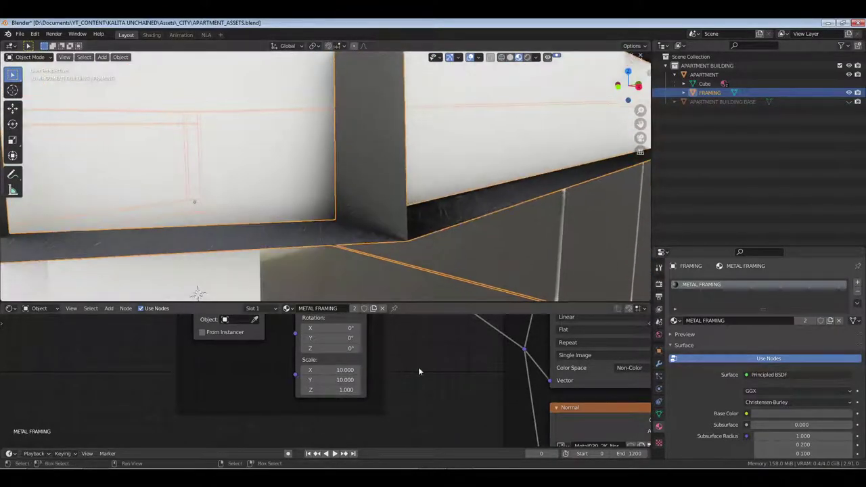
pyautogui.moveTo(379, 367); pyautogui.dragTo(269, 372, button='middle')
pyautogui.moveTo(636, 377); pyautogui.dragTo(359, 410, button='middle')
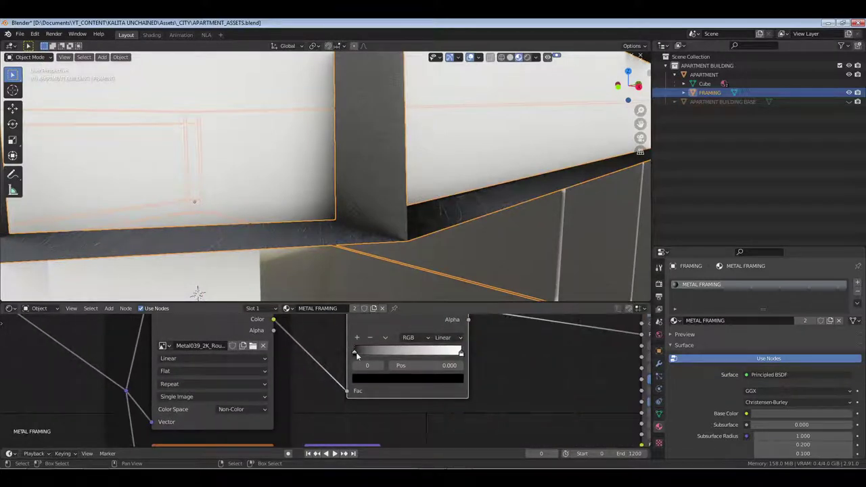
pyautogui.moveTo(356, 351); pyautogui.dragTo(404, 350)
pyautogui.moveTo(461, 352); pyautogui.dragTo(441, 352)
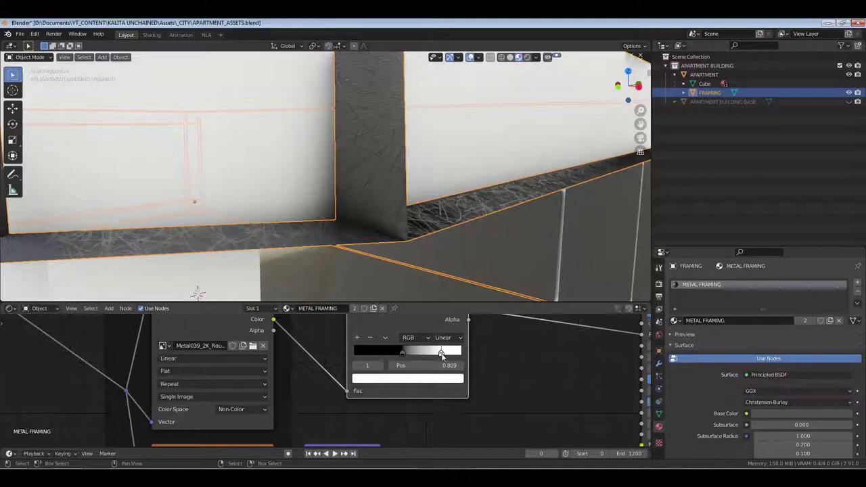
# Deselect everything in the scene and save the file.
pyautogui.scroll(-8, 430, 233)
pyautogui.hotkey('alt', 'a')
pyautogui.hotkey('ctrl', 's')
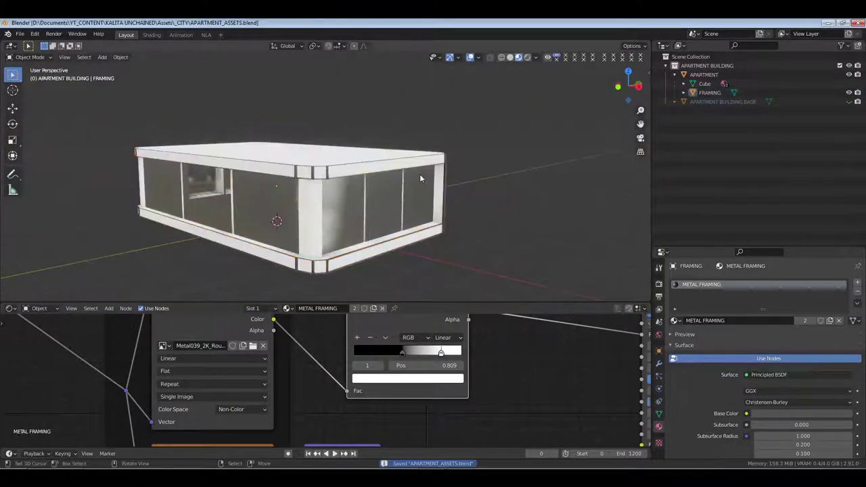
# Rename the material in the APARTMENT object's first slot to CONCRETE and save the file.
pyautogui.moveTo(420, 179); pyautogui.dragTo(369, 196, button='middle')
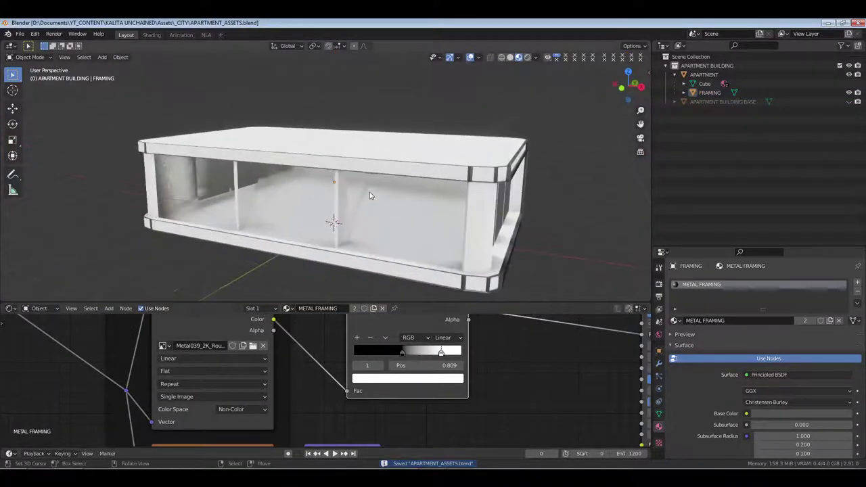
pyautogui.click(455, 150)
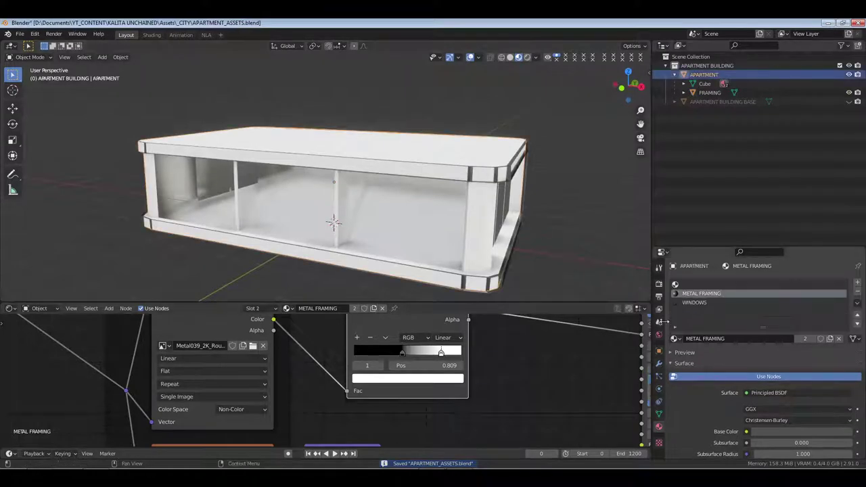
pyautogui.click(689, 285)
pyautogui.click(725, 340)
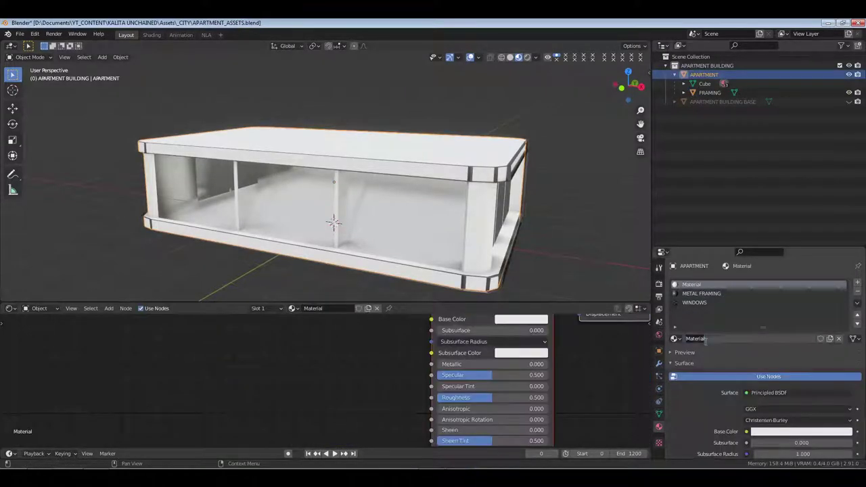
pyautogui.write('CONCR')
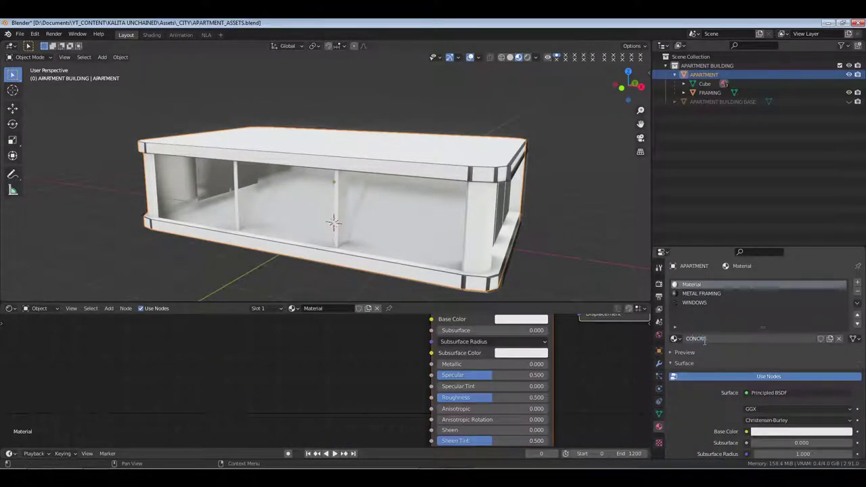
pyautogui.write('ETE')
pyautogui.press('Return')
pyautogui.click(380, 365)
pyautogui.moveTo(379, 366); pyautogui.dragTo(316, 435, button='middle')
pyautogui.hotkey('ctrl', 's')
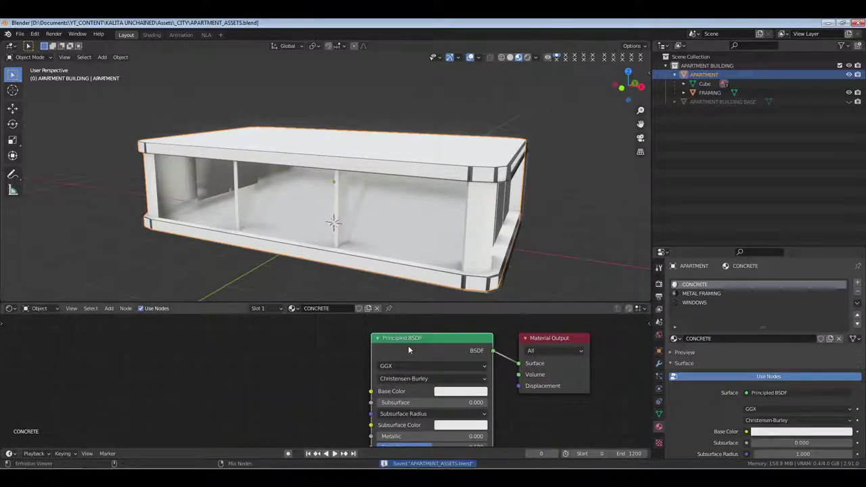
# Load the Concrete019_2K normal and roughness maps into the CONCRETE material with Principled Texture Setup.
pyautogui.hotkey('ctrl', 'shift', 't')
pyautogui.click(337, 124)
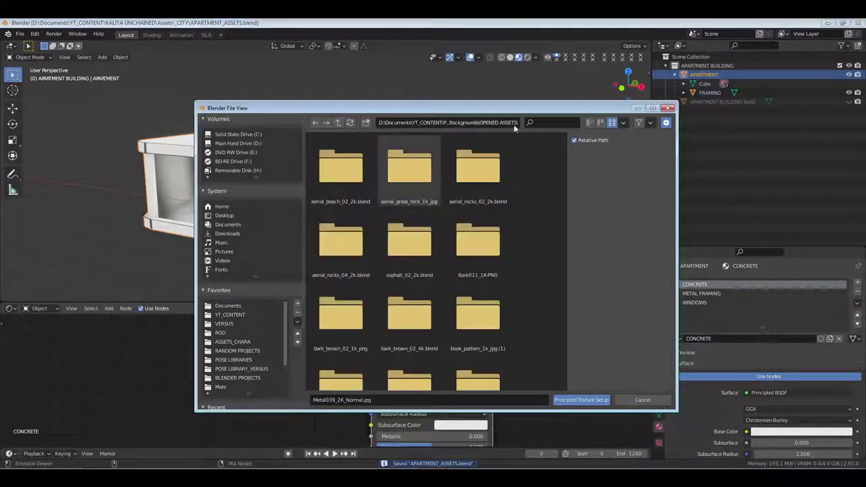
pyautogui.write('con')
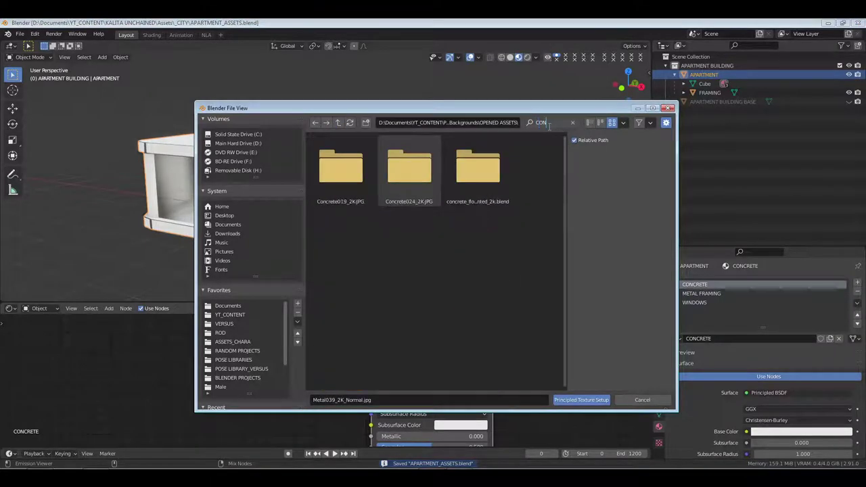
pyautogui.doubleClick(345, 166)
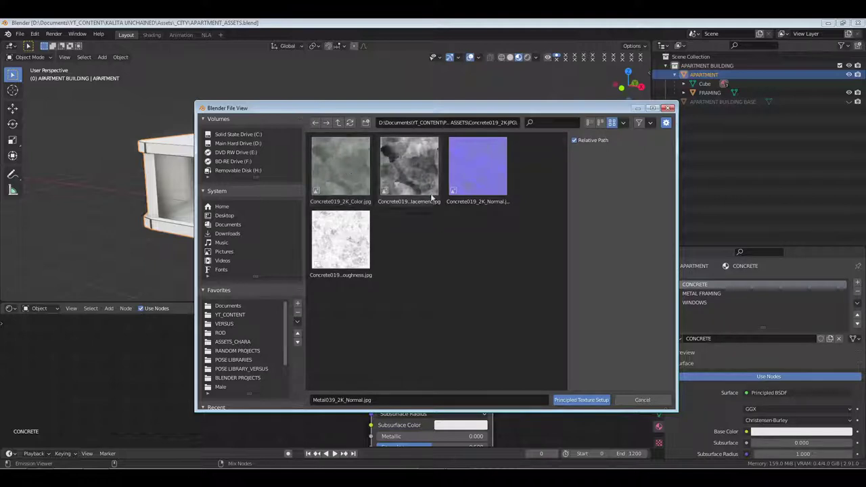
pyautogui.click(479, 178)
pyautogui.keyDown('shift'); pyautogui.click(336, 253); pyautogui.keyUp('shift')
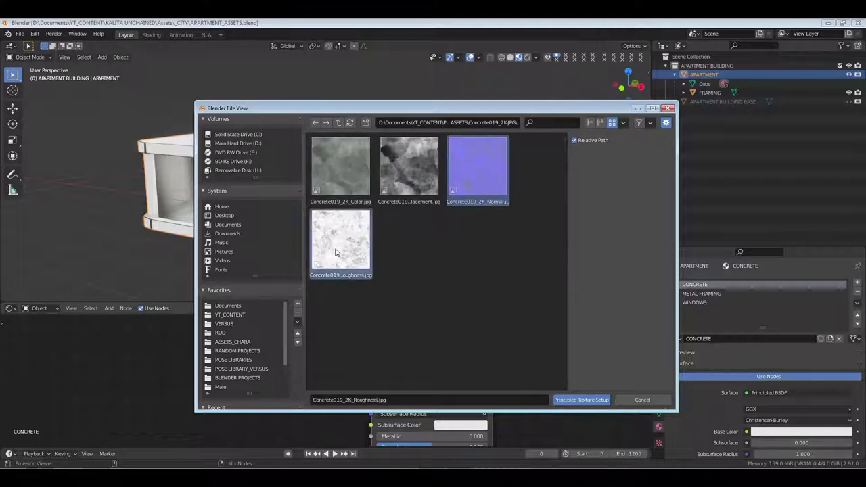
pyautogui.click(580, 399)
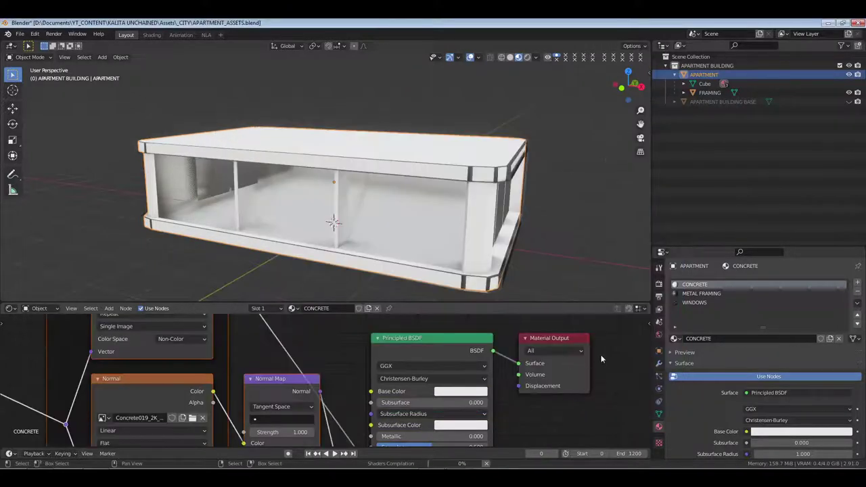
# Move the Principled BSDF and Material Output nodes away from the texture nodes, and set the Mapping scale to 3 on X and Y.
pyautogui.scroll(-3, 600, 345)
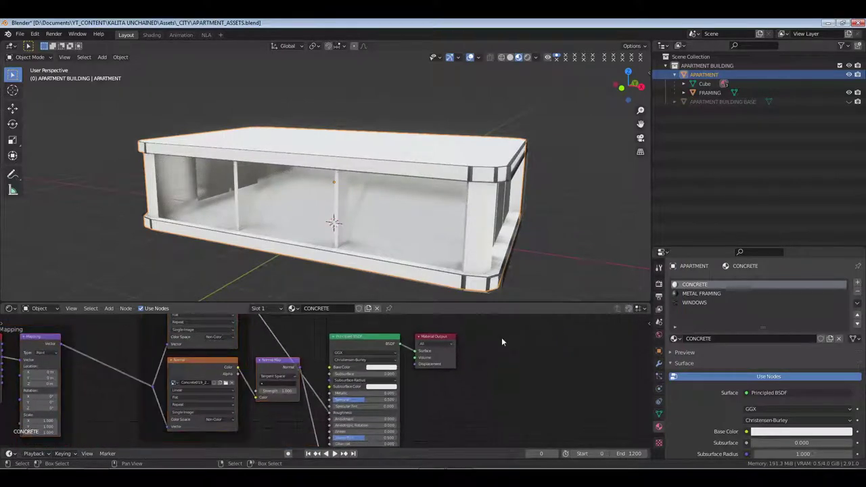
pyautogui.moveTo(531, 335); pyautogui.dragTo(352, 403)
pyautogui.press('g')
pyautogui.click(440, 316)
pyautogui.click(326, 340)
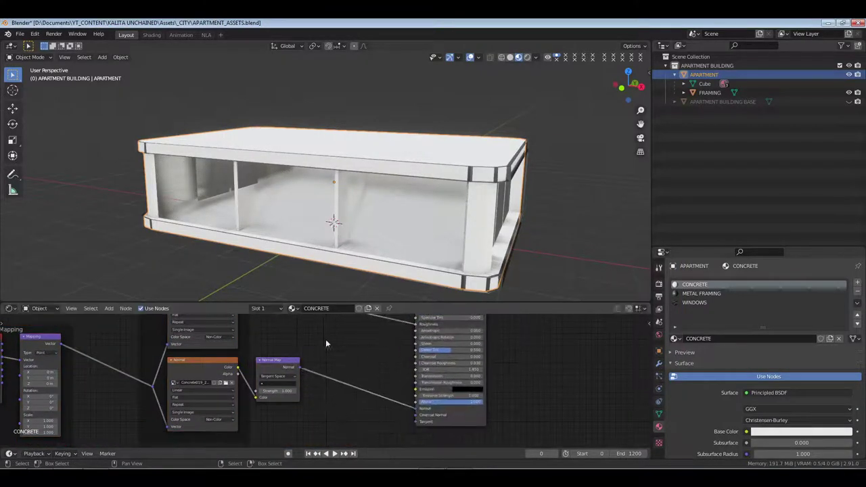
pyautogui.scroll(3, 326, 339)
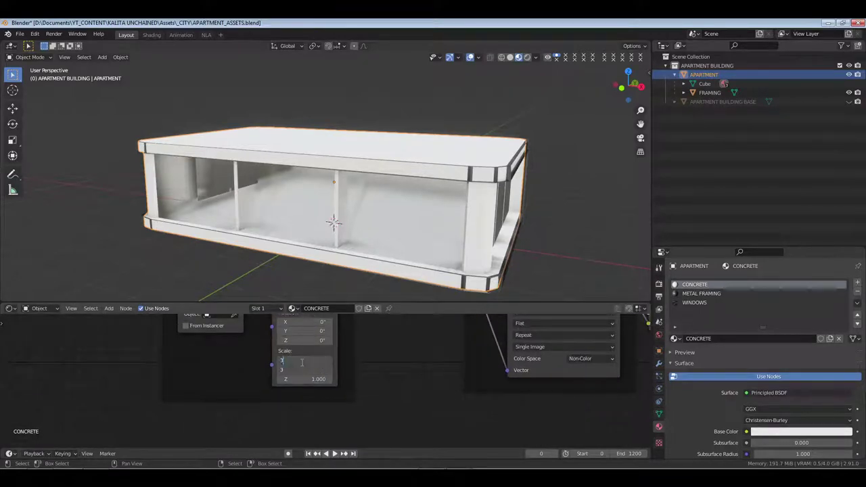
pyautogui.press('Return')
# Enter Edit Mode on the APARTMENT mesh and select its window faces around the building.
pyautogui.press('Tab')
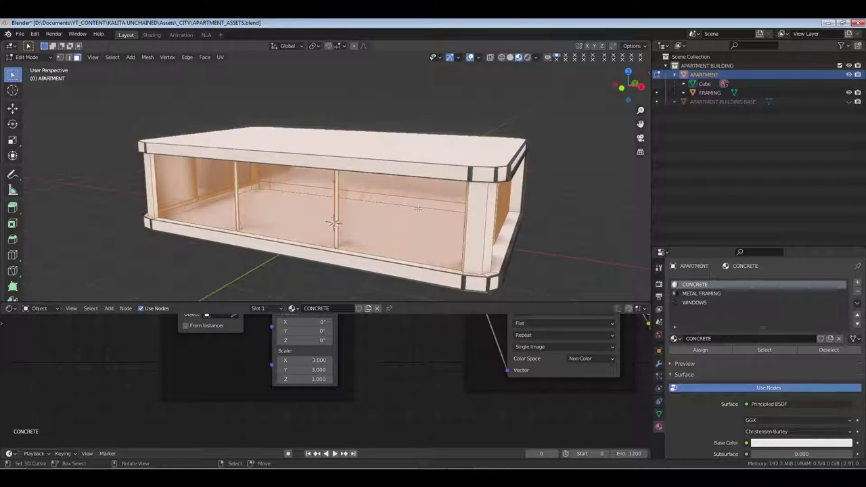
pyautogui.click(415, 208)
pyautogui.keyDown('shift'); pyautogui.click(297, 199); pyautogui.keyUp('shift')
pyautogui.keyDown('shift'); pyautogui.click(202, 195); pyautogui.keyUp('shift')
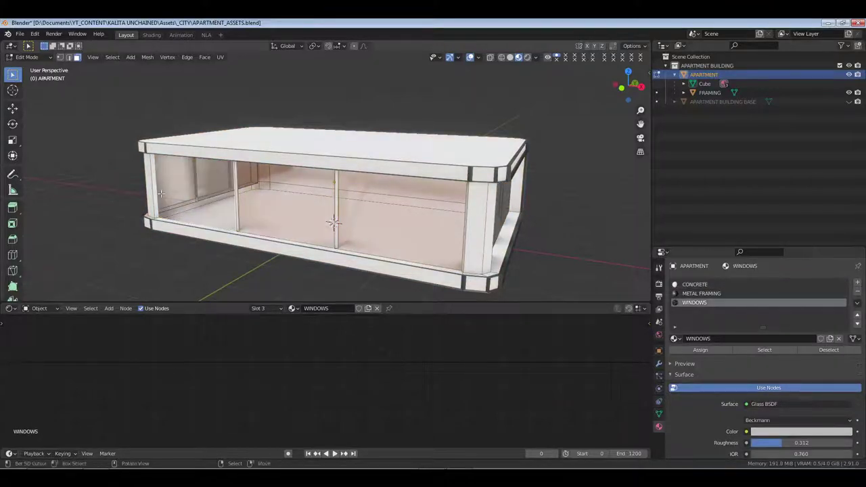
pyautogui.moveTo(203, 195); pyautogui.dragTo(283, 194, button='middle')
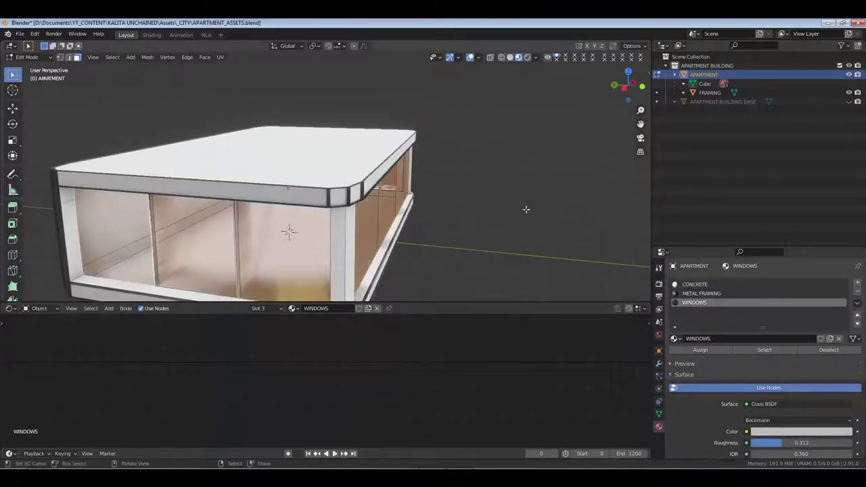
pyautogui.moveTo(526, 209)
pyautogui.mouseDown(button='middle')
pyautogui.moveTo(327, 197)
pyautogui.moveTo(499, 201)
pyautogui.moveTo(370, 221)
pyautogui.mouseUp(button='middle')
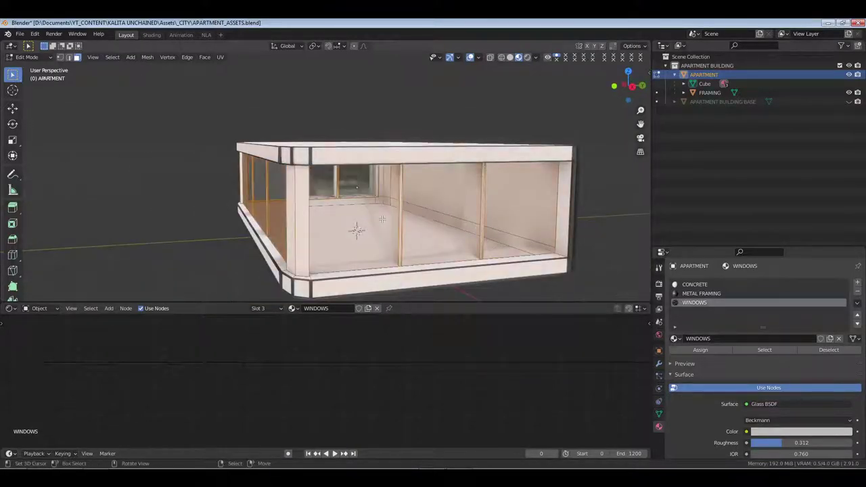
pyautogui.moveTo(382, 219); pyautogui.dragTo(414, 216, button='middle')
# Make CONCRETE the active material slot and unwrap the selected APARTMENT faces with Cube Projection.
pyautogui.click(690, 286)
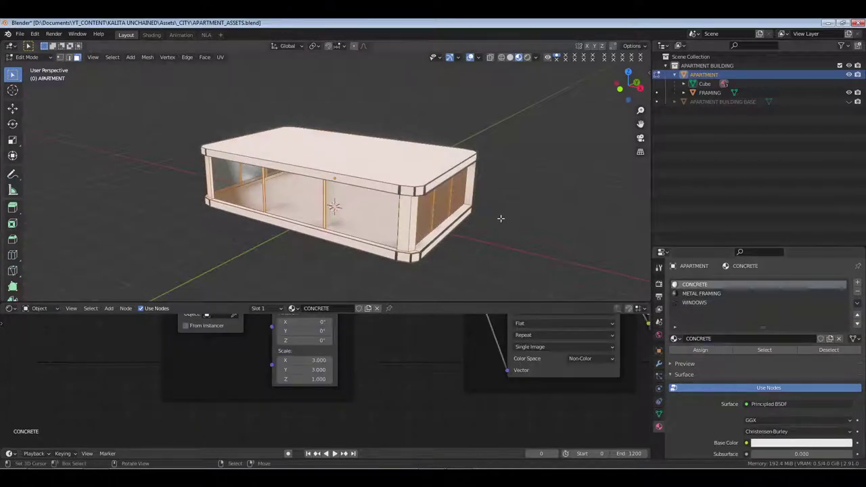
pyautogui.moveTo(481, 380); pyautogui.dragTo(324, 391, button='middle')
pyautogui.press('Tab')
pyautogui.press('Tab')
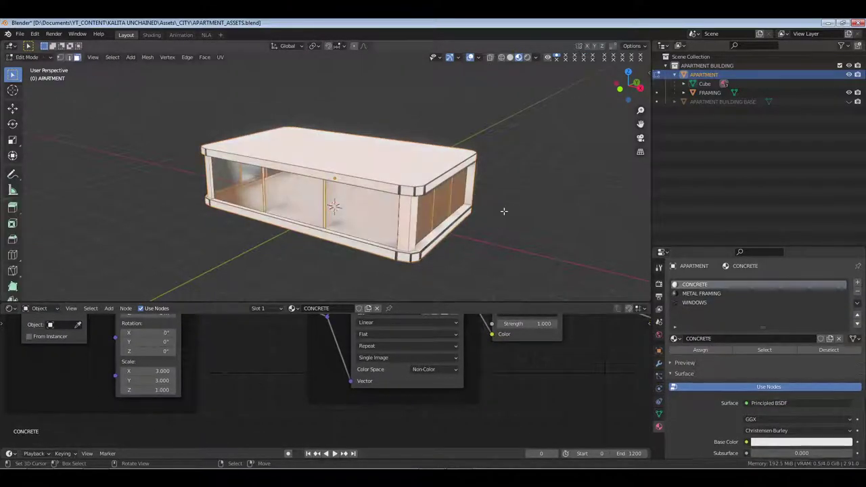
pyautogui.press('u')
pyautogui.click(504, 209)
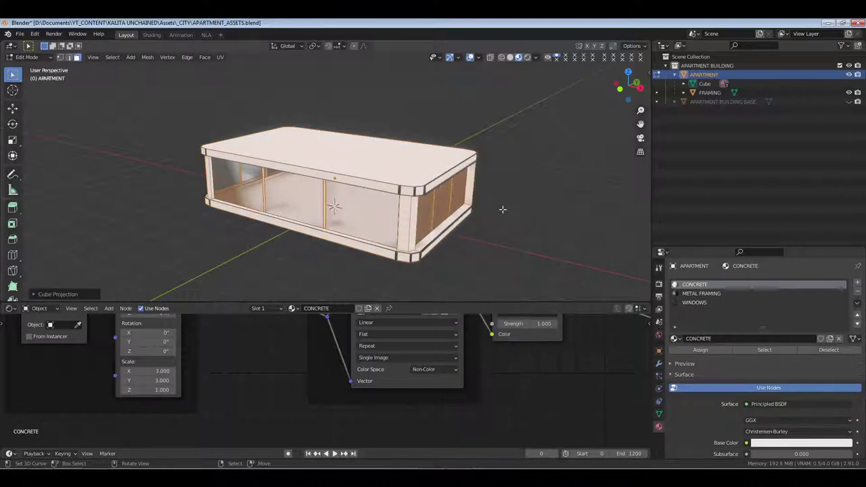
pyautogui.press('Tab')
# Darken the CONCRETE material's base color to a value of 0.388 and inspect the result on the building.
pyautogui.moveTo(514, 385); pyautogui.dragTo(315, 407, button='middle')
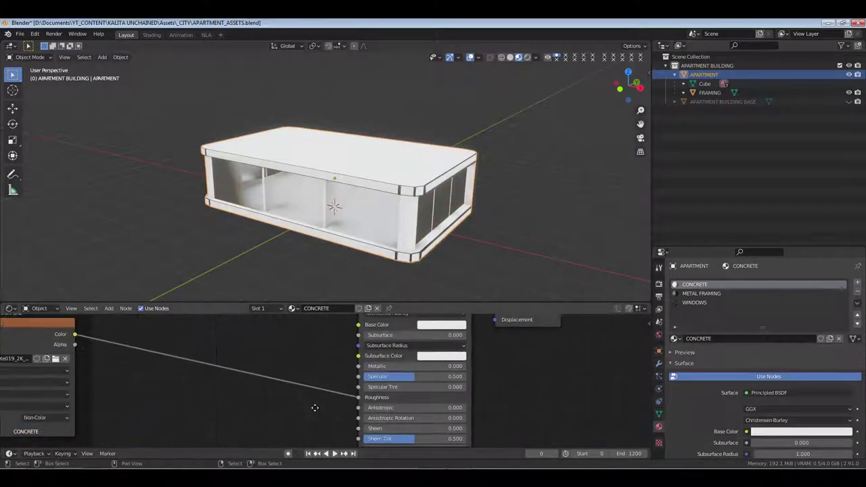
pyautogui.scroll(2, 502, 383)
pyautogui.moveTo(502, 383); pyautogui.dragTo(367, 441, button='middle')
pyautogui.click(358, 349)
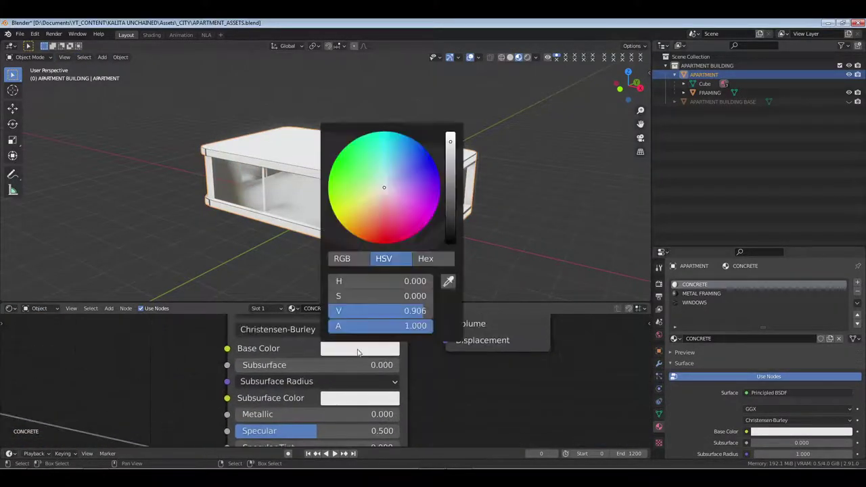
pyautogui.moveTo(403, 314); pyautogui.dragTo(341, 314)
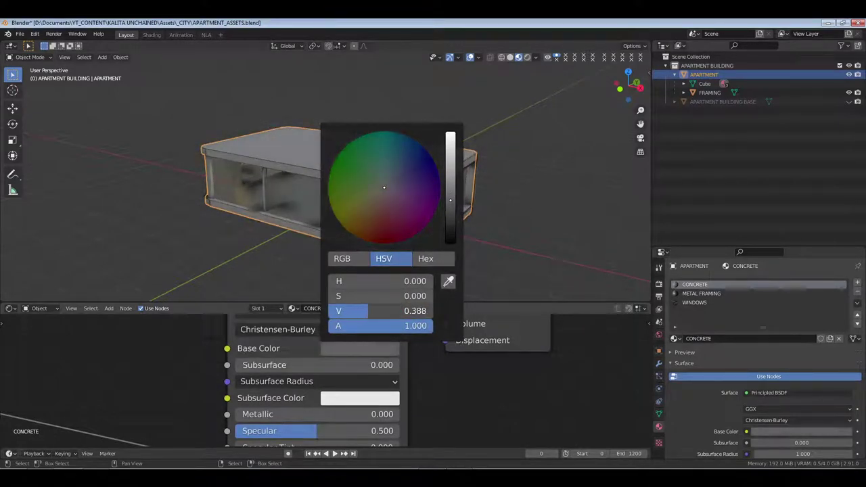
pyautogui.moveTo(361, 175); pyautogui.dragTo(430, 282, button='middle')
pyautogui.scroll(5, 419, 215)
pyautogui.scroll(-5, 407, 187)
pyautogui.scroll(3, 367, 261)
pyautogui.moveTo(245, 223); pyautogui.dragTo(291, 200, button='middle')
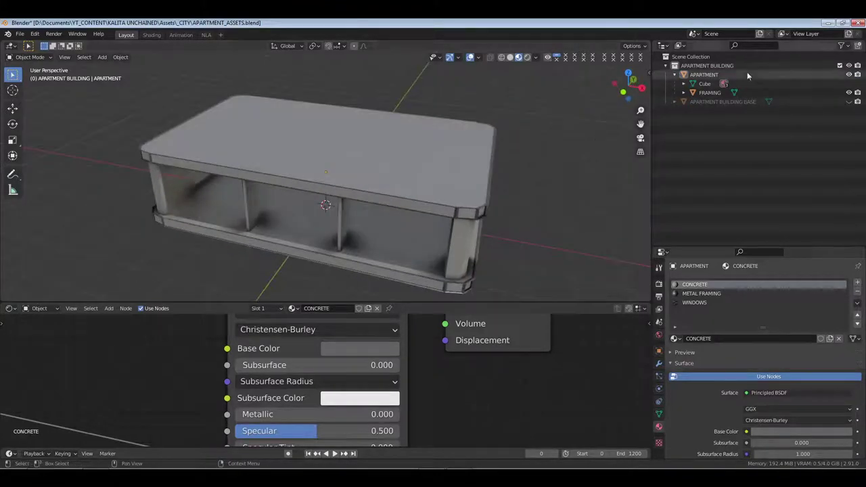
# Make the APARTMENT BUILDING collection active and hide the APARTMENT object together with its framing.
pyautogui.click(674, 74)
pyautogui.click(707, 65)
pyautogui.scroll(-1, 477, 118)
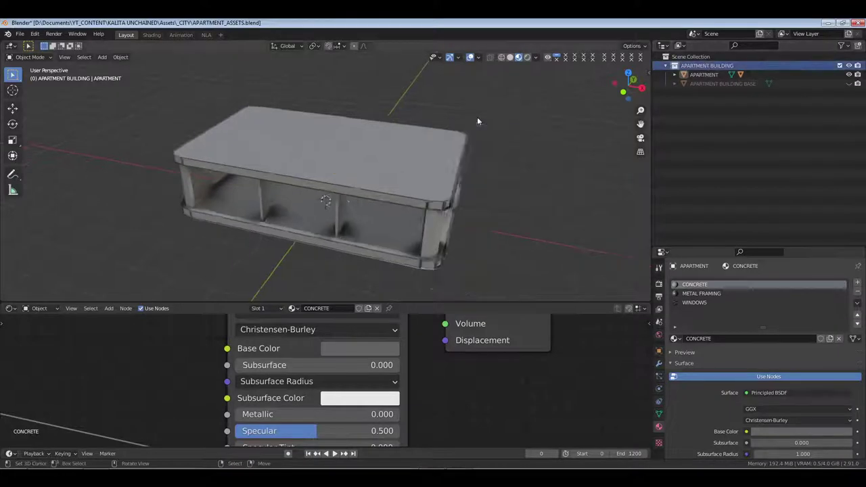
pyautogui.scroll(-1, 477, 121)
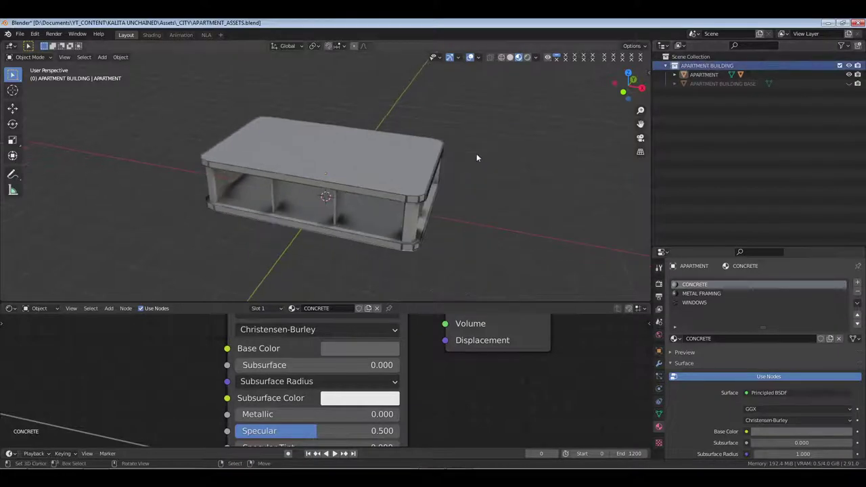
pyautogui.click(849, 74)
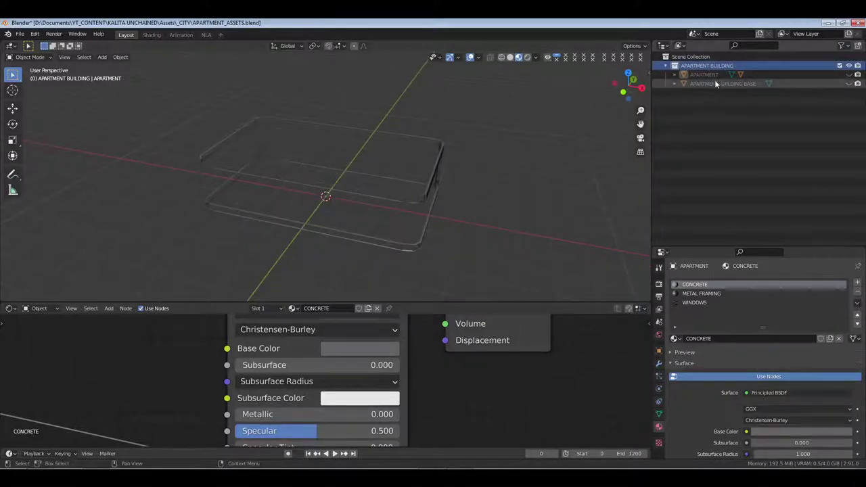
pyautogui.click(849, 74)
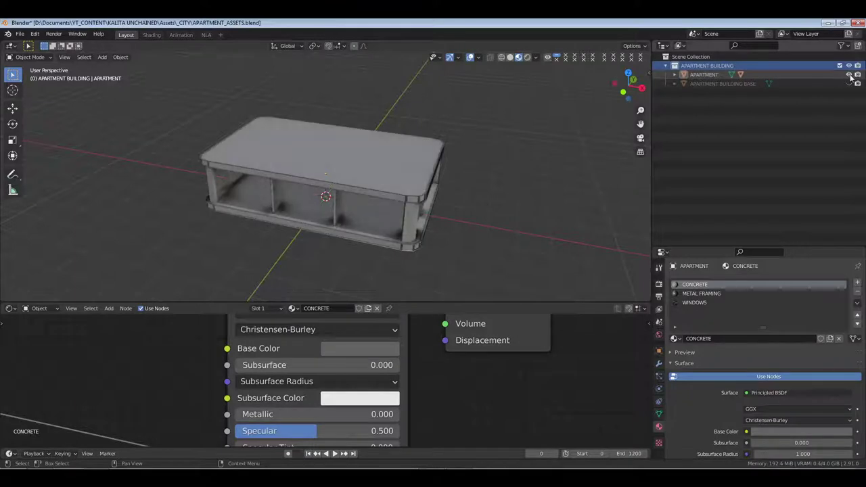
pyautogui.click(849, 74)
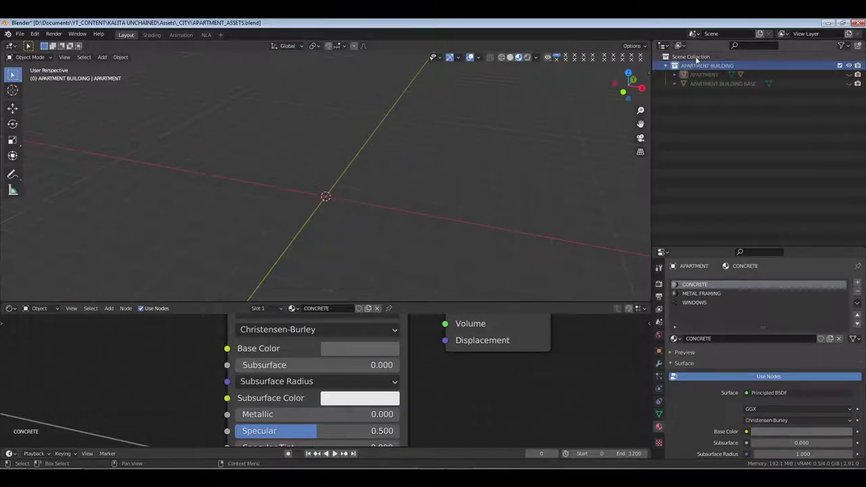
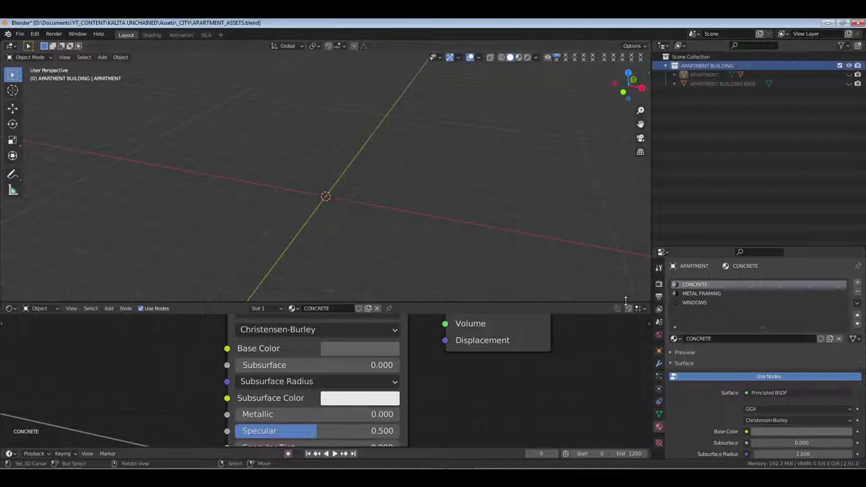
# Add a plane mesh at the origin in an enlarged 3D viewport and unhide the APARTMENT object.
pyautogui.moveTo(619, 300); pyautogui.dragTo(619, 438)
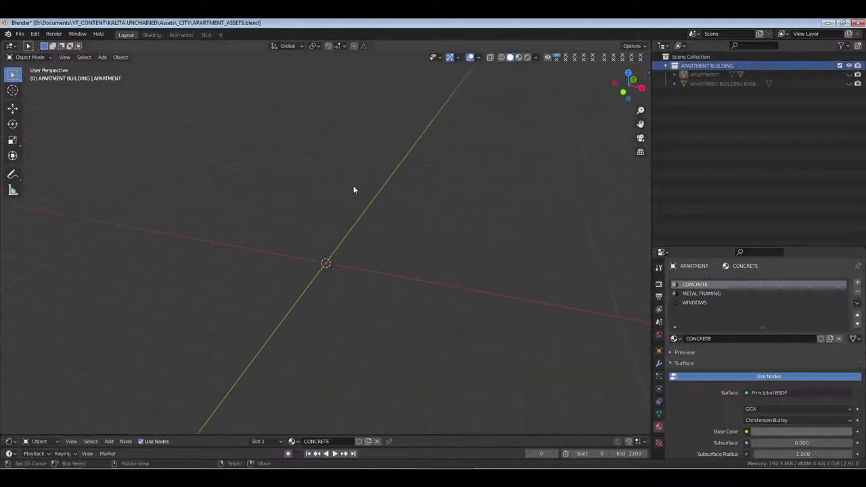
pyautogui.moveTo(353, 185); pyautogui.dragTo(452, 235, button='middle')
pyautogui.hotkey('shift', 'a')
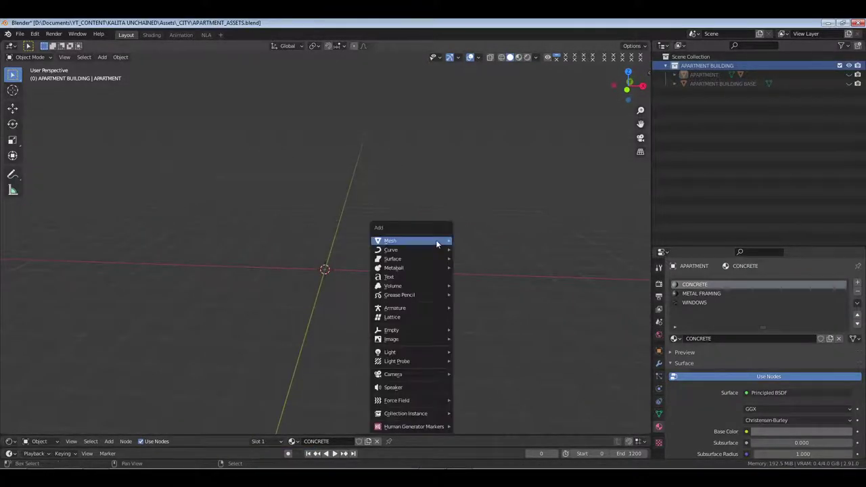
pyautogui.moveTo(435, 241)
pyautogui.click(488, 244)
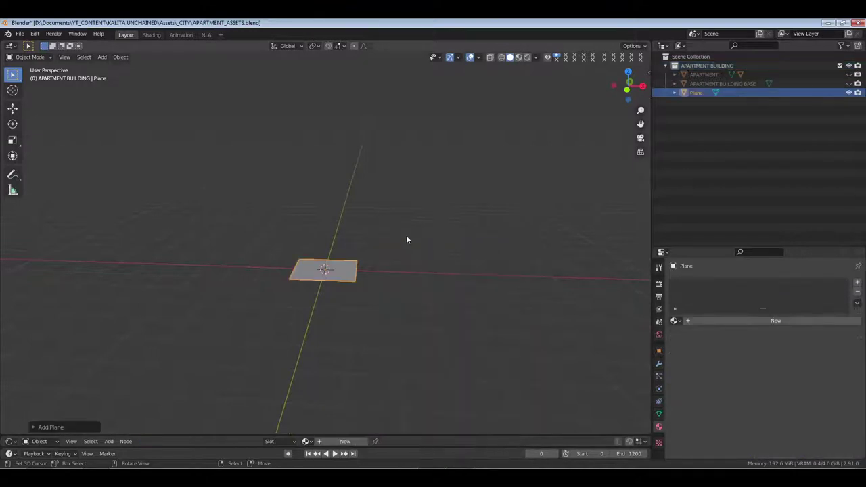
pyautogui.click(849, 75)
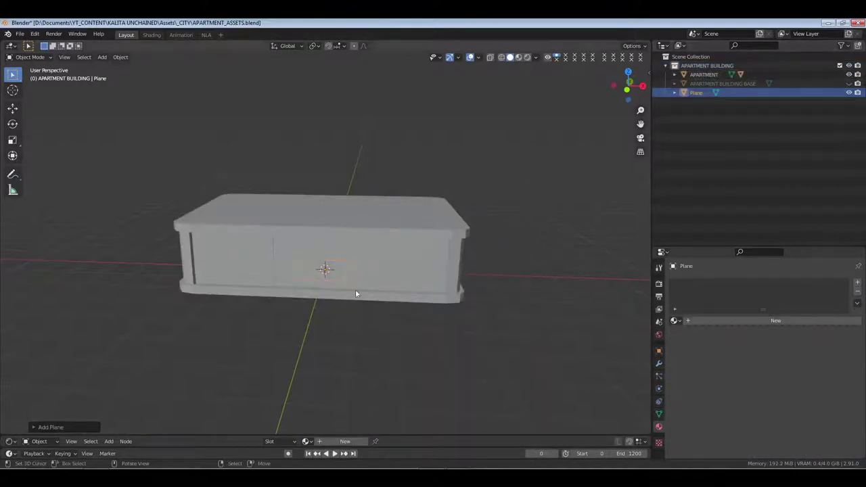
# Rotate the plane 90° about X and 90° about Z, and raise it 1 m along Z.
pyautogui.write('rx90')
pyautogui.press('Return')
pyautogui.write('rz90')
pyautogui.press('Return')
pyautogui.press('KP_3')
pyautogui.write('gz1')
pyautogui.press('Return')
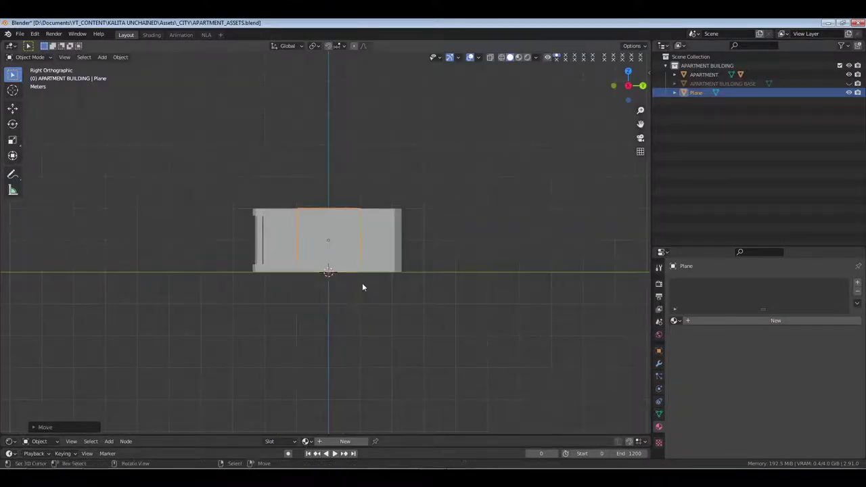
# Move the upright plane along positive Y until its end meets the apartment's back edge.
pyautogui.press('g')
pyautogui.press('y')
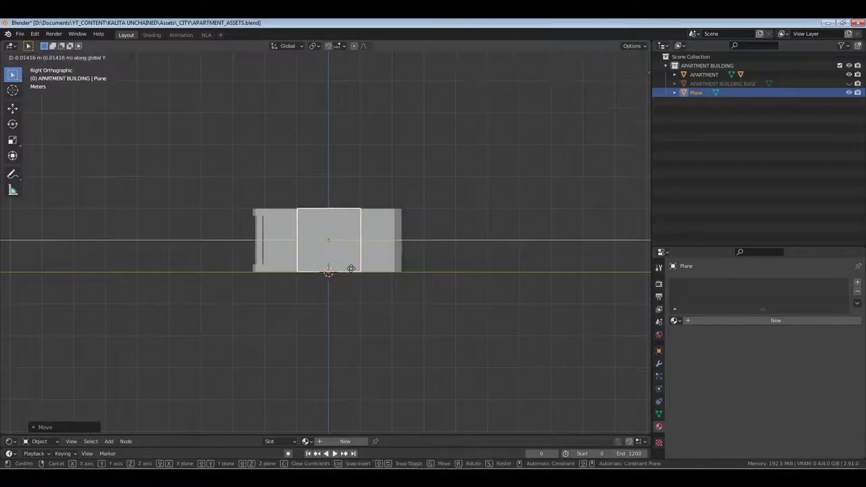
pyautogui.click(388, 270)
pyautogui.hotkey('shift', 'space')
pyautogui.press('g')
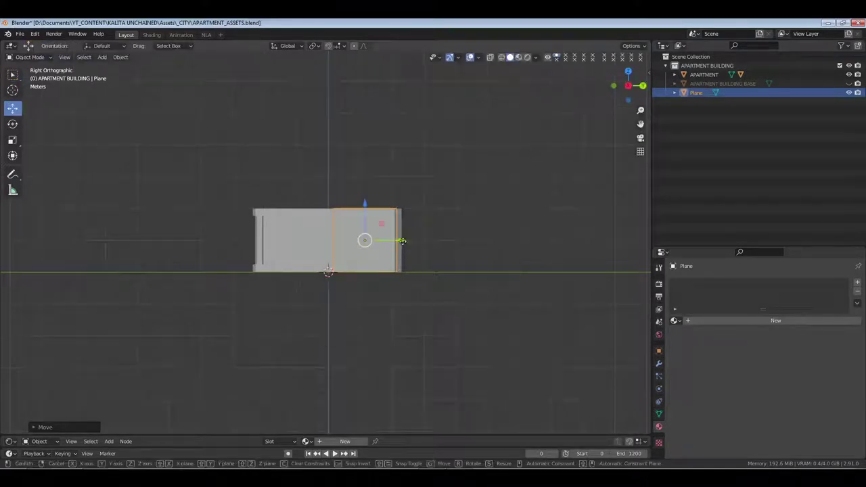
pyautogui.moveTo(403, 240); pyautogui.dragTo(406, 240)
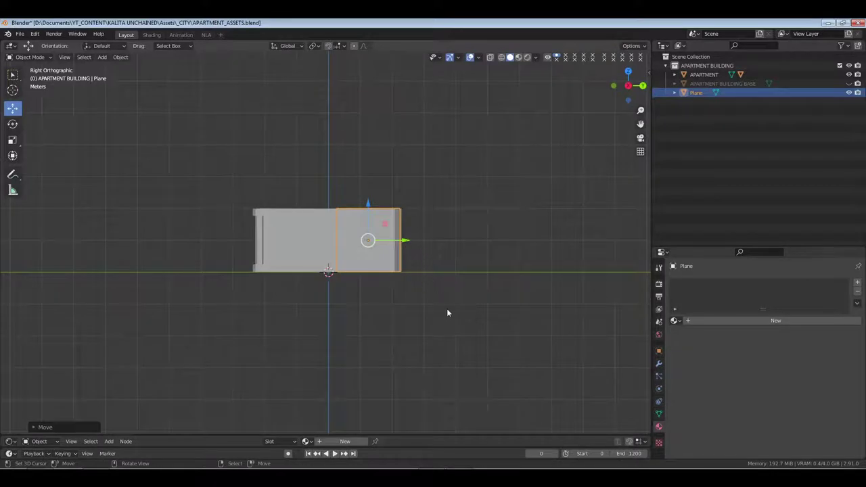
# Scale the plane on Z to about 0.94 and move it along negative X into the apartment's left part.
pyautogui.press('s')
pyautogui.press('z')
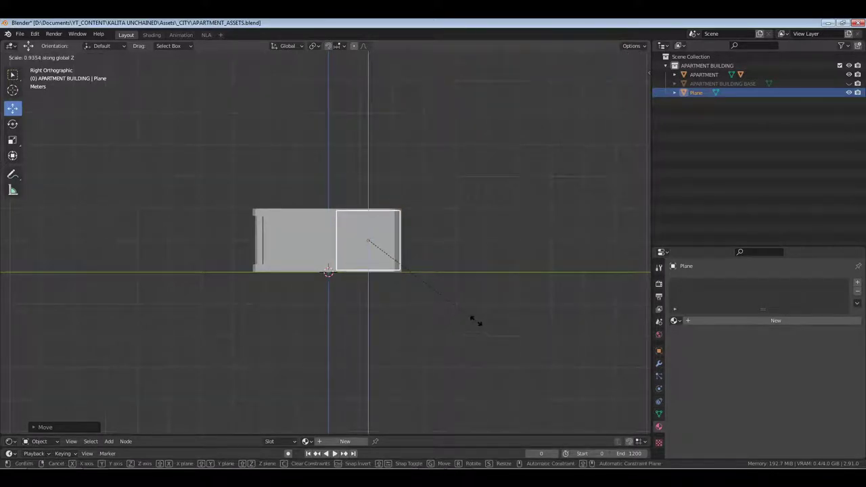
pyautogui.click(476, 315)
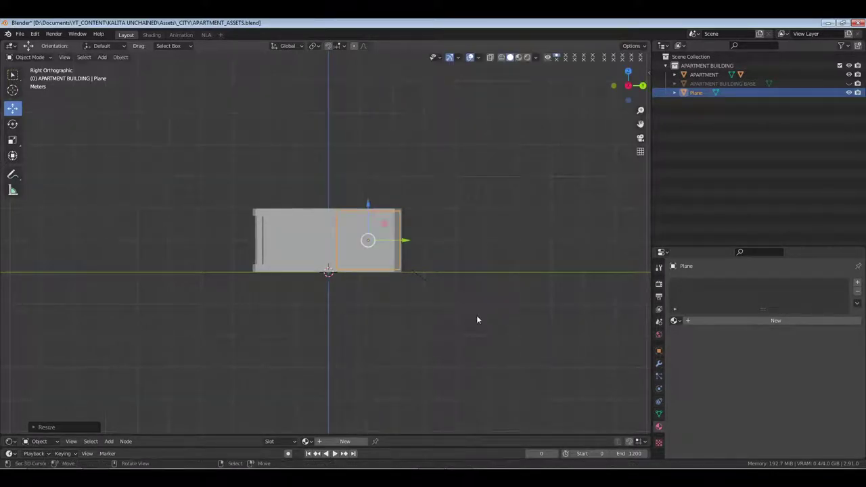
pyautogui.moveTo(476, 315); pyautogui.dragTo(423, 271, button='middle')
pyautogui.press('KP_7')
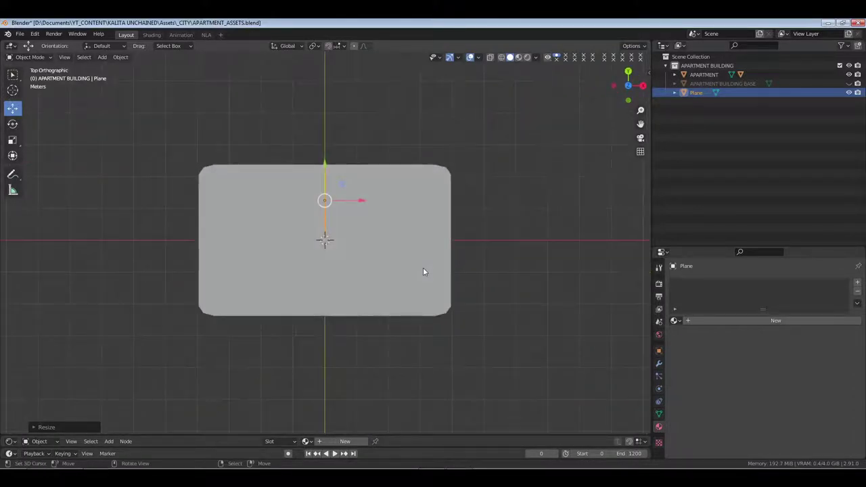
pyautogui.press('g')
pyautogui.moveTo(302, 200)
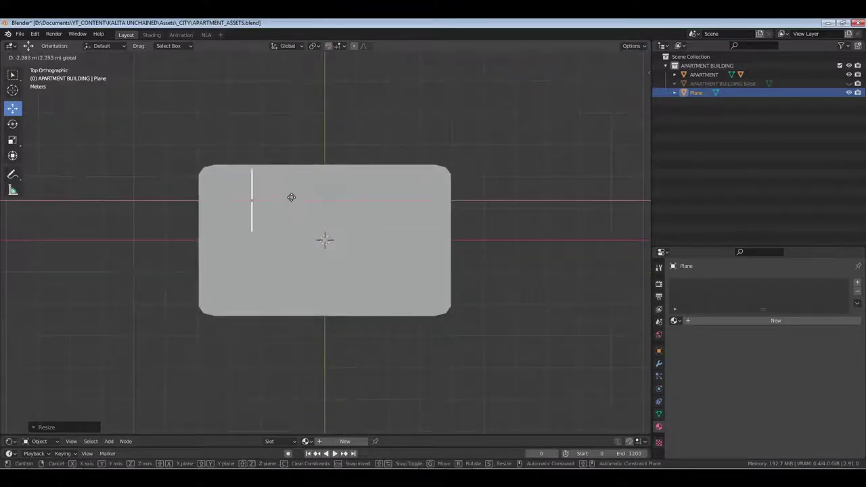
pyautogui.click(289, 197)
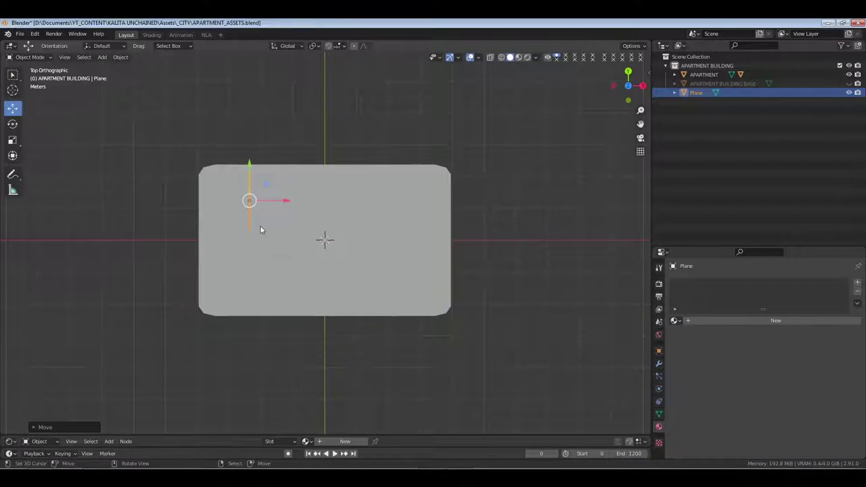
# Open the plane in Edit Mode with the Extrude Region tool active.
pyautogui.press('Tab')
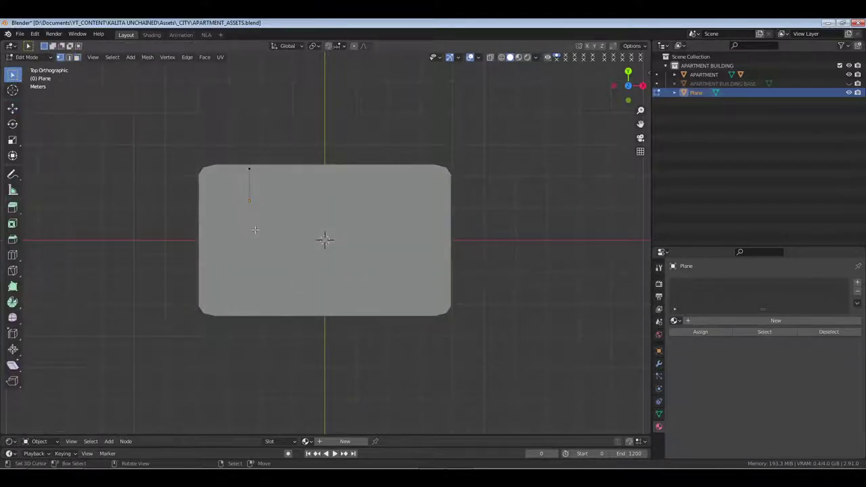
pyautogui.click(12, 207)
pyautogui.moveTo(289, 236); pyautogui.dragTo(316, 262)
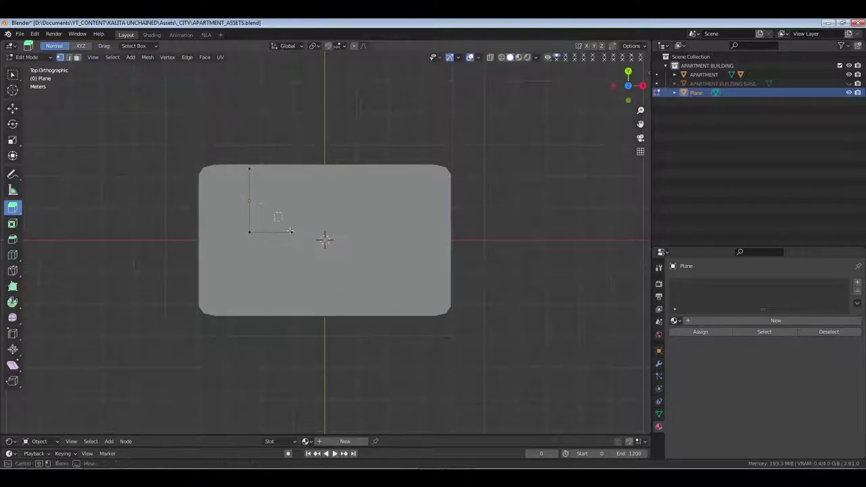
pyautogui.hotkey('ctrl', 'z')
pyautogui.hotkey('ctrl', 'z')
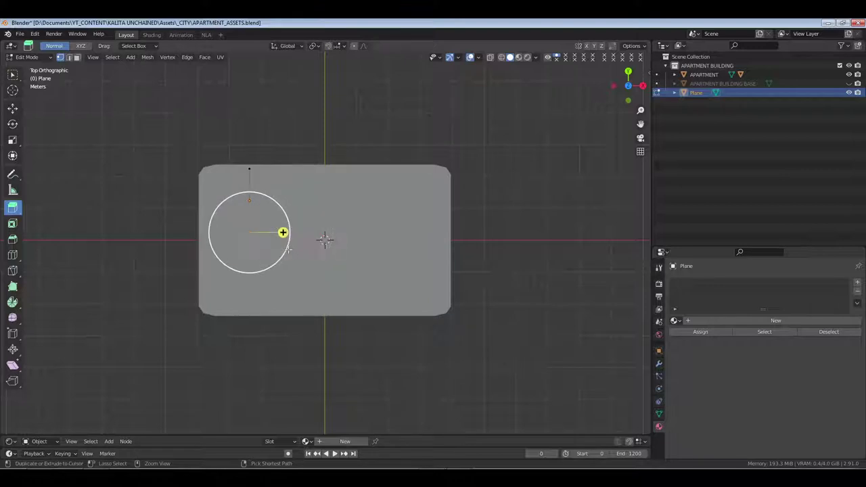
# Switch the viewport to wireframe shading and clear the plane's vertex selection.
pyautogui.press('z')
pyautogui.click(231, 237)
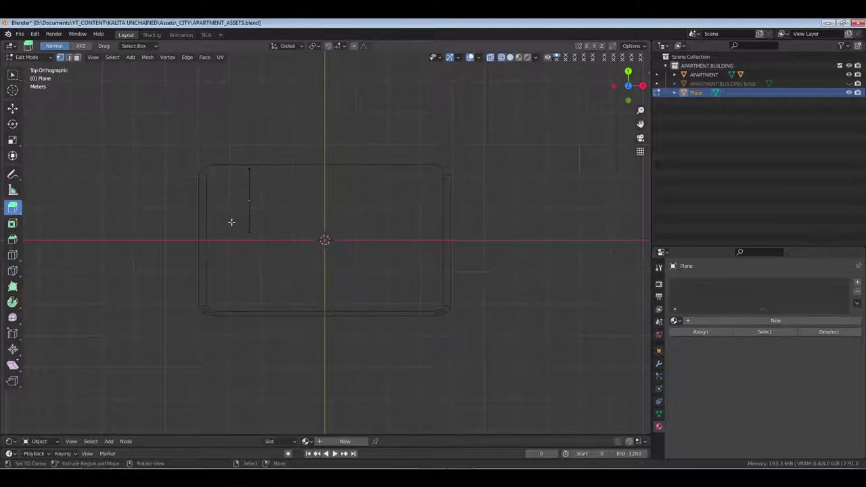
pyautogui.moveTo(238, 223); pyautogui.dragTo(269, 261, button='right')
pyautogui.hotkey('ctrl', 'z')
pyautogui.hotkey('alt', 'a')
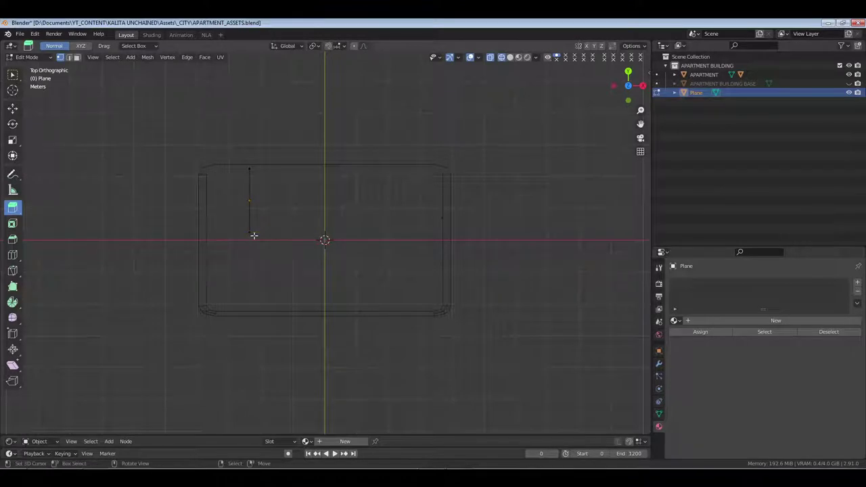
# Extrude the plane's inner vertical edge along positive X, and extrude the new edge about 1.1 m toward negative Y.
pyautogui.moveTo(241, 222); pyautogui.dragTo(319, 234)
pyautogui.moveTo(285, 209); pyautogui.dragTo(284, 216)
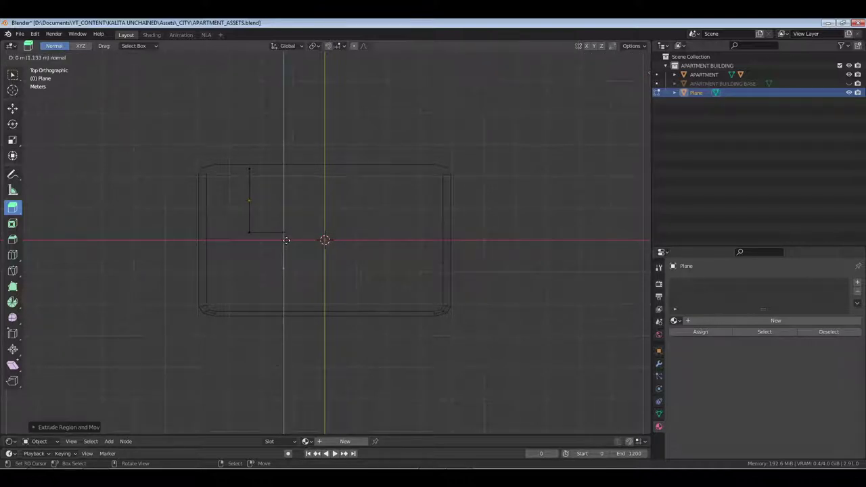
pyautogui.click(287, 243)
# Select the plane's outer vertical edge near the apartment's back wall.
pyautogui.moveTo(232, 155); pyautogui.dragTo(282, 169)
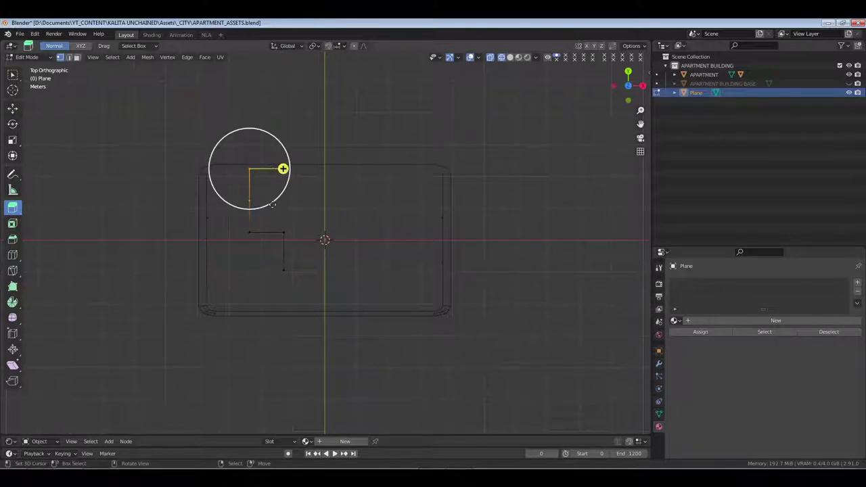
# Move the interior wall's rear end vertices along Y to meet the apartment's back wall.
pyautogui.press('g')
pyautogui.press('y')
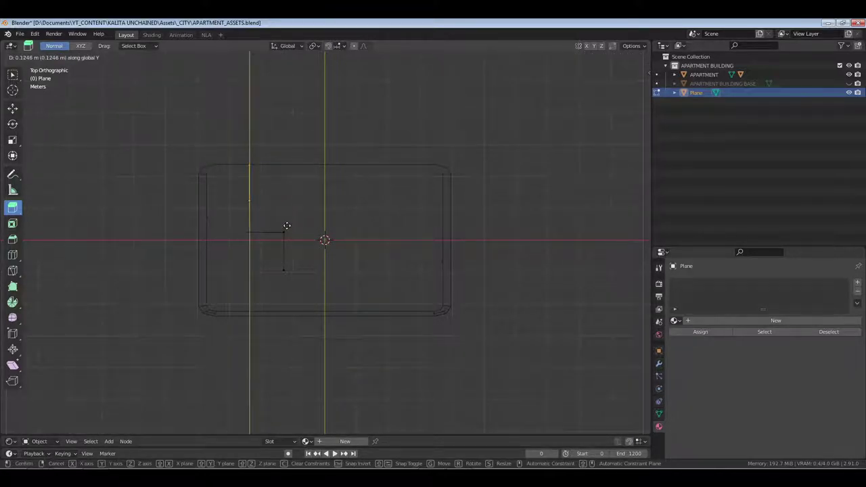
pyautogui.moveTo(291, 232); pyautogui.dragTo(290, 229)
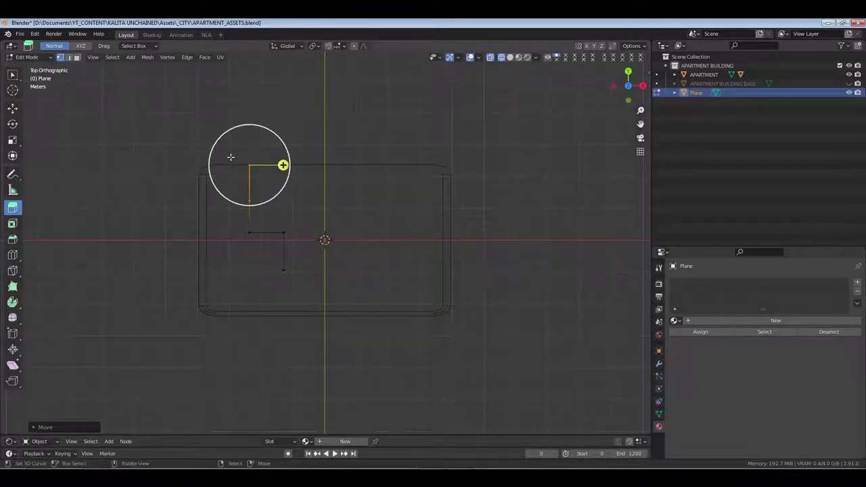
# Extrude the rear, middle and front segments of the interior wall slightly to give them thickness.
pyautogui.hotkey('alt', 'a')
pyautogui.moveTo(209, 150); pyautogui.dragTo(271, 246)
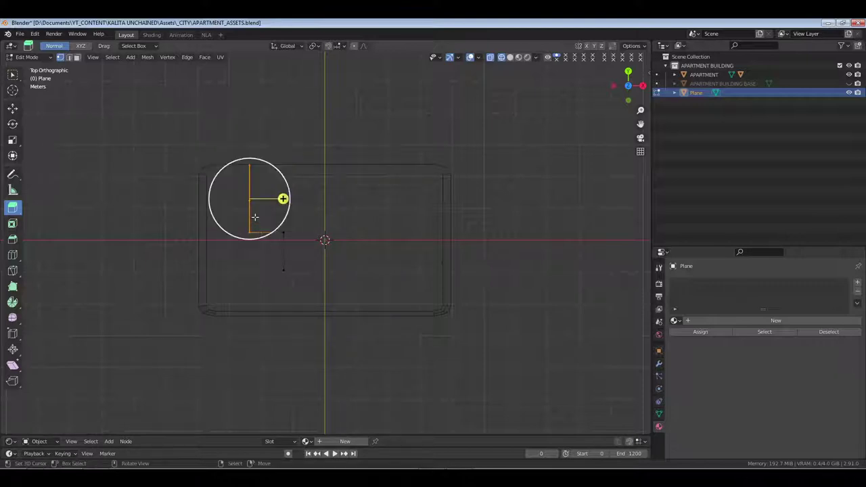
pyautogui.moveTo(283, 198); pyautogui.dragTo(277, 197)
pyautogui.click(286, 231)
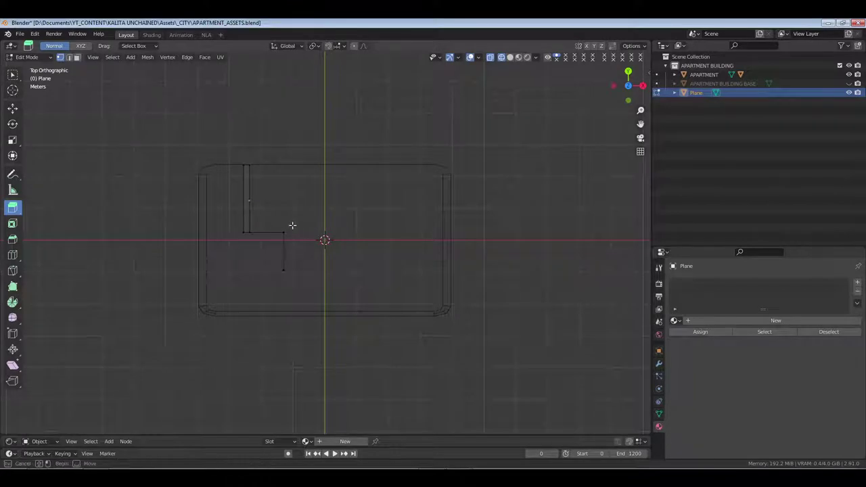
pyautogui.moveTo(247, 236); pyautogui.dragTo(247, 236)
pyautogui.moveTo(267, 196); pyautogui.dragTo(302, 296)
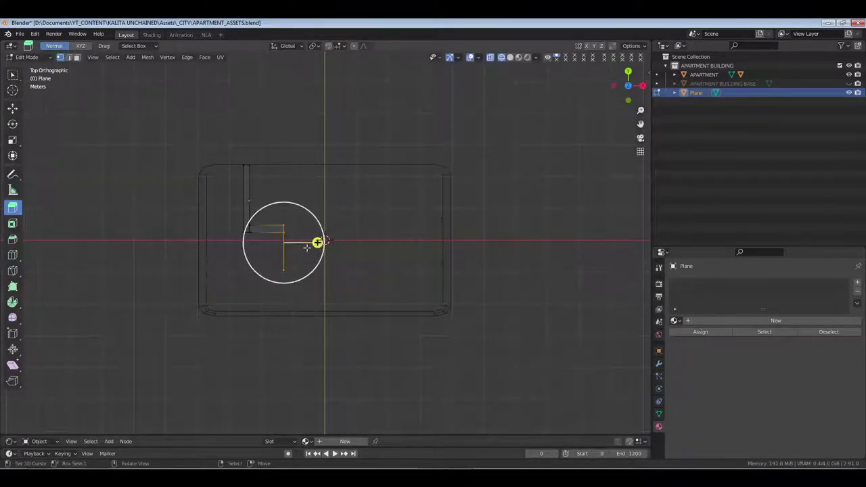
pyautogui.moveTo(319, 241); pyautogui.dragTo(292, 273)
# Extrude the front end of the interior wall about 1.06 m along X to the centre line.
pyautogui.click(300, 259)
pyautogui.moveTo(287, 284); pyautogui.dragTo(288, 284)
pyautogui.keyDown('ctrl'); pyautogui.rightClick(308, 285); pyautogui.keyUp('ctrl')
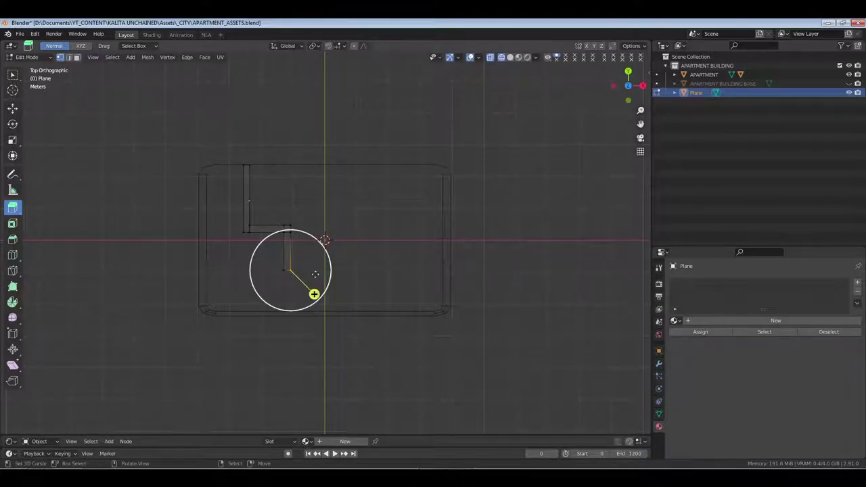
pyautogui.hotkey('ctrl', 'z')
pyautogui.press('e')
pyautogui.press('x')
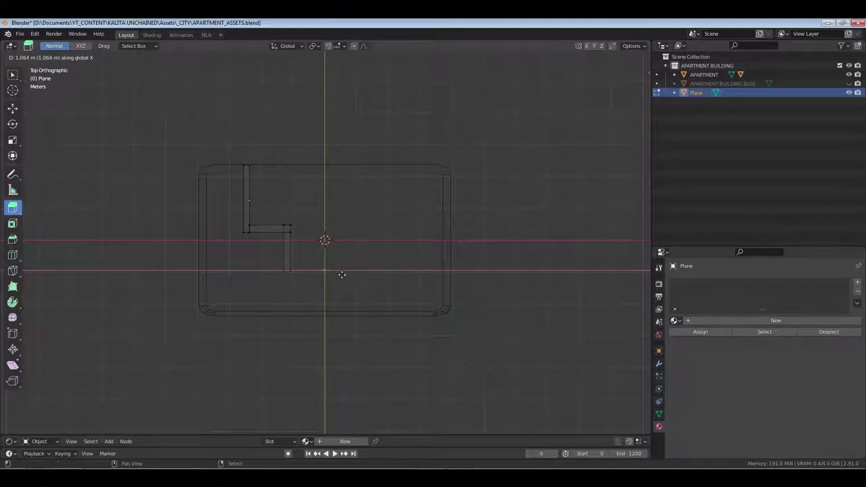
pyautogui.click(324, 271)
# Extrude the new wall end about 1.39 m along Y toward the back of the apartment.
pyautogui.moveTo(324, 270); pyautogui.dragTo(306, 285, button='middle')
pyautogui.press('e')
pyautogui.click(339, 262)
pyautogui.moveTo(306, 286); pyautogui.dragTo(327, 284)
pyautogui.moveTo(327, 284); pyautogui.dragTo(329, 270, button='middle')
pyautogui.press('KP_7')
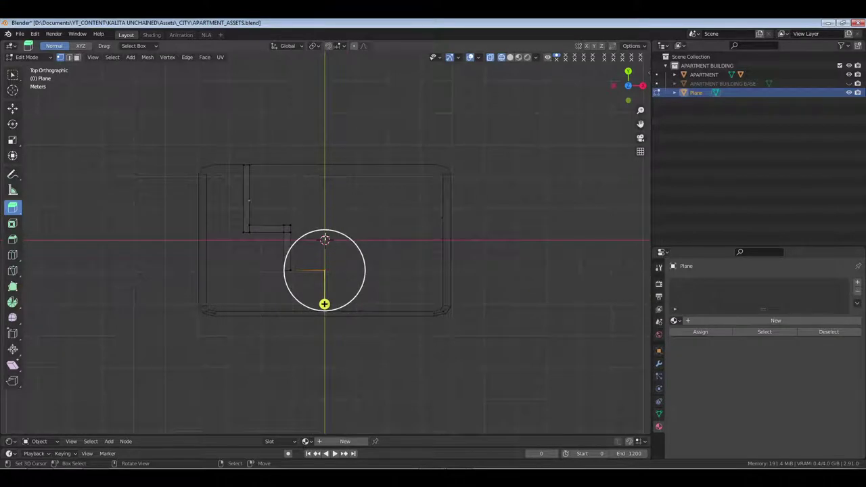
pyautogui.moveTo(325, 239); pyautogui.dragTo(326, 190)
pyautogui.press('y')
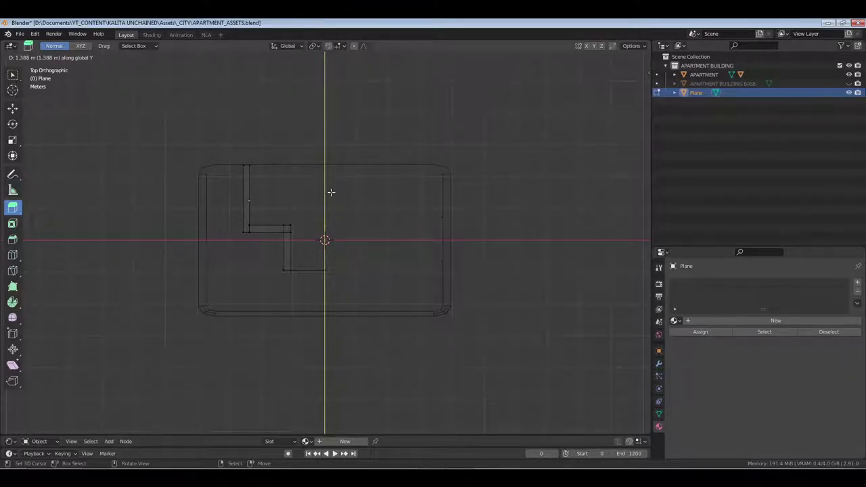
pyautogui.click(331, 192)
# Extrude the centre-line segment and the front segment slightly to give both walls thickness.
pyautogui.hotkey('alt', 'a')
pyautogui.moveTo(316, 213); pyautogui.dragTo(352, 292)
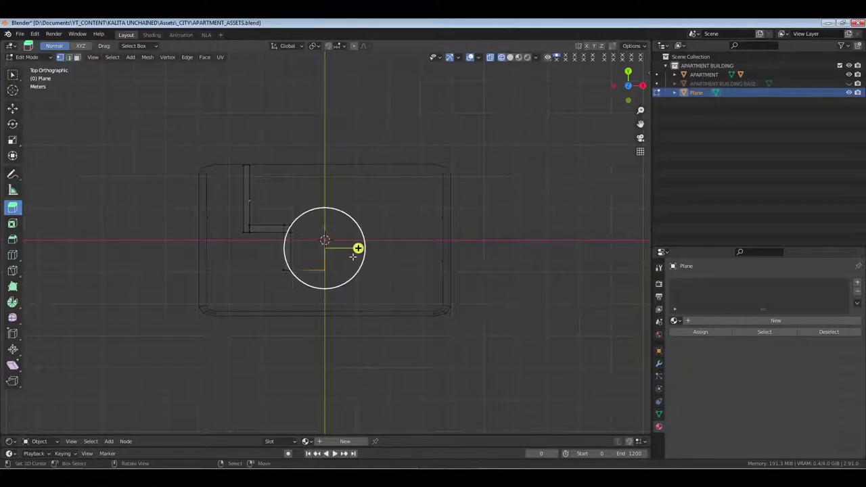
pyautogui.moveTo(357, 249); pyautogui.dragTo(307, 297)
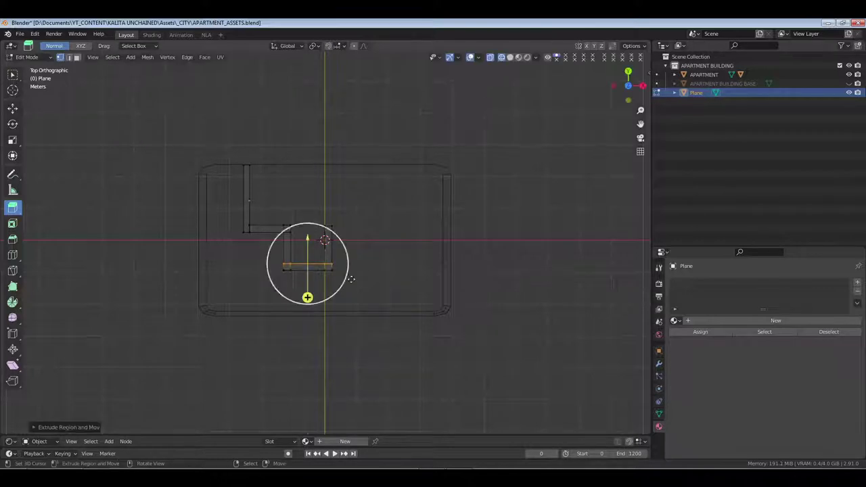
# Select the interior wall's rear end vertices and adjust them along Y against the back wall.
pyautogui.hotkey('alt', 'a')
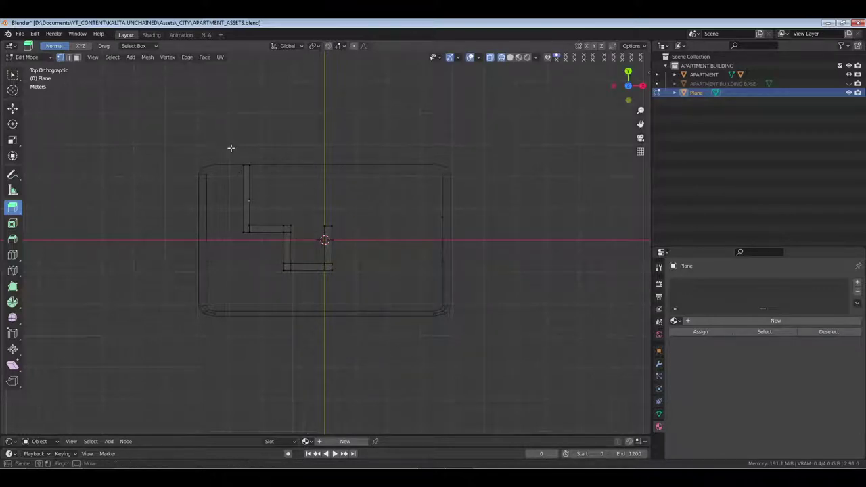
pyautogui.click(246, 181)
pyautogui.press('g')
pyautogui.press('y')
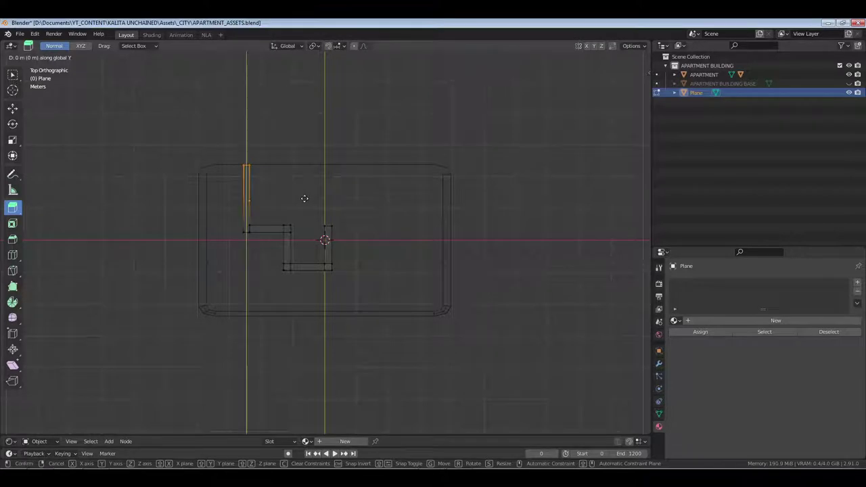
pyautogui.click(305, 194)
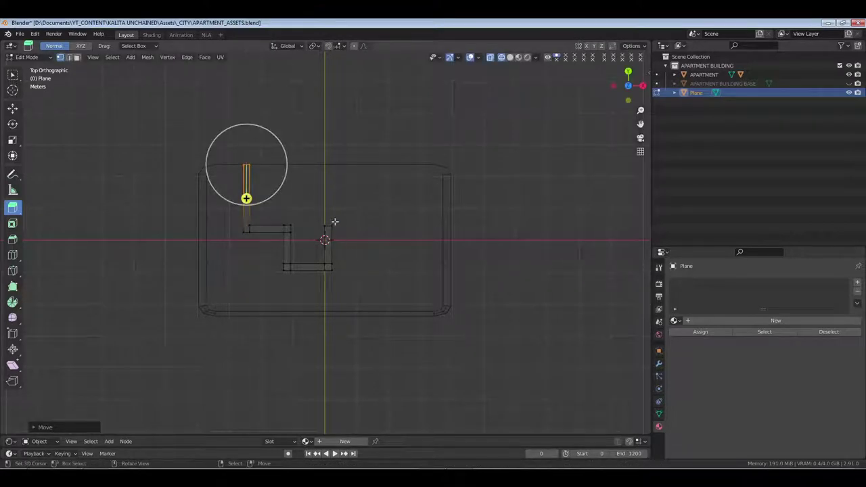
# Extrude the free end of the centre-line wall about 0.76 m along X and thicken the new segment.
pyautogui.click(333, 229)
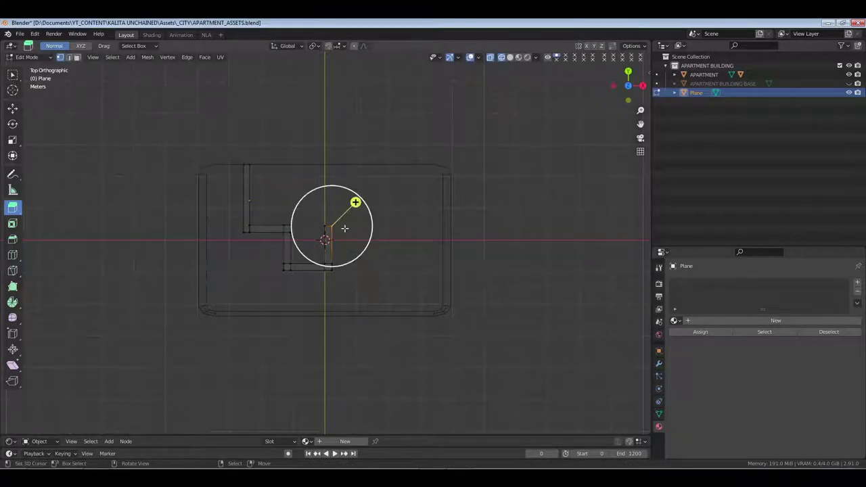
pyautogui.press('g')
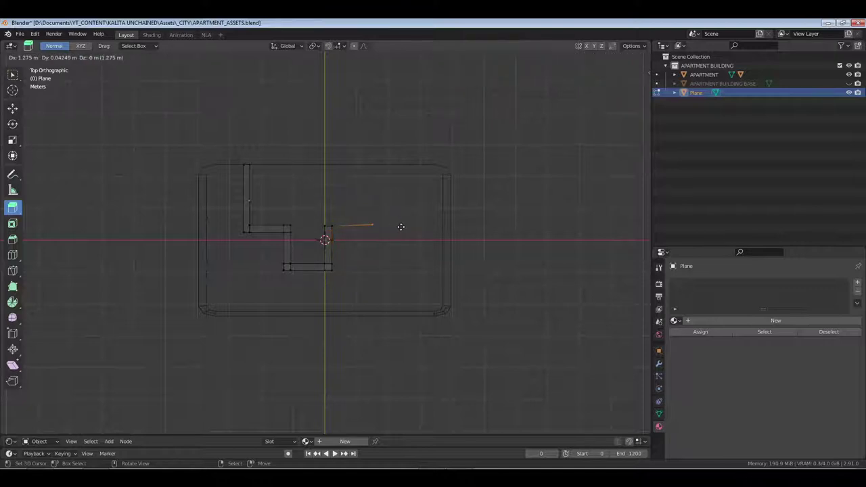
pyautogui.press('x')
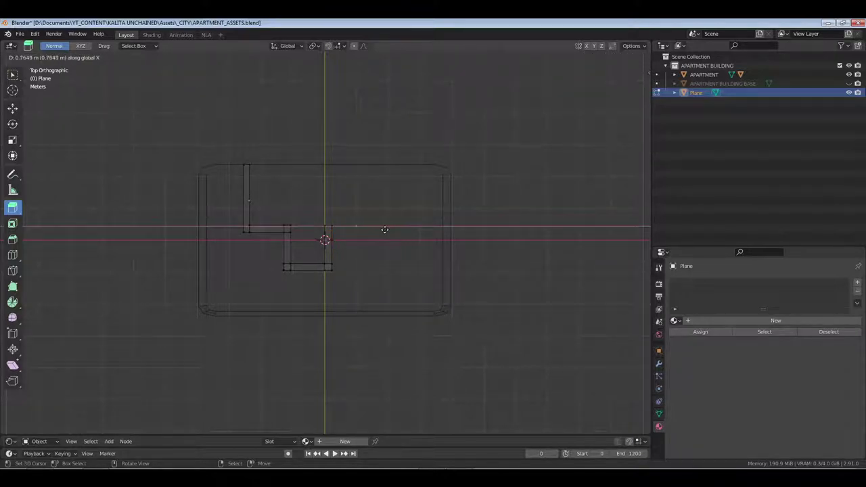
pyautogui.click(355, 225)
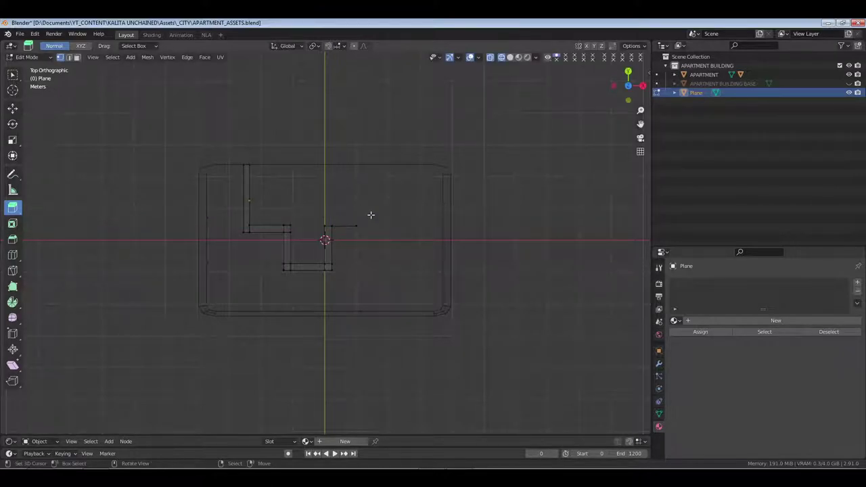
pyautogui.moveTo(374, 217); pyautogui.dragTo(316, 230)
pyautogui.press('e')
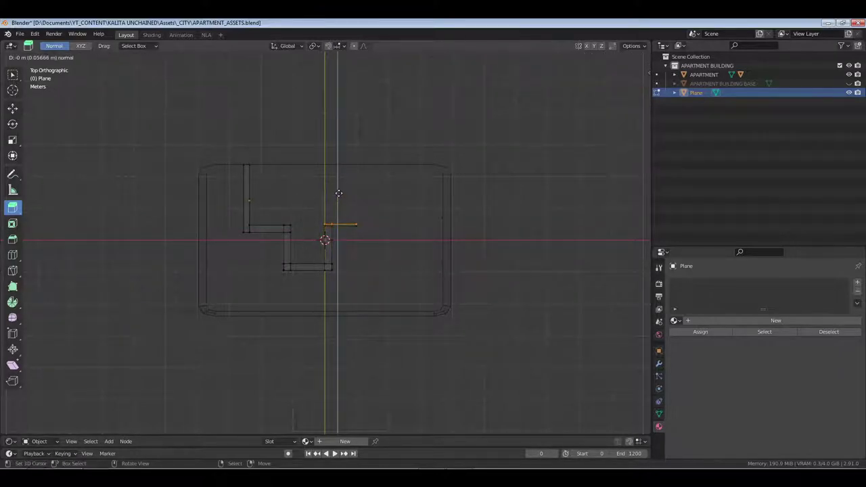
pyautogui.click(338, 191)
# Extrude the wall's free end about 0.41 m along Y and another segment about 1 m along X.
pyautogui.moveTo(344, 213); pyautogui.dragTo(372, 224)
pyautogui.press('g')
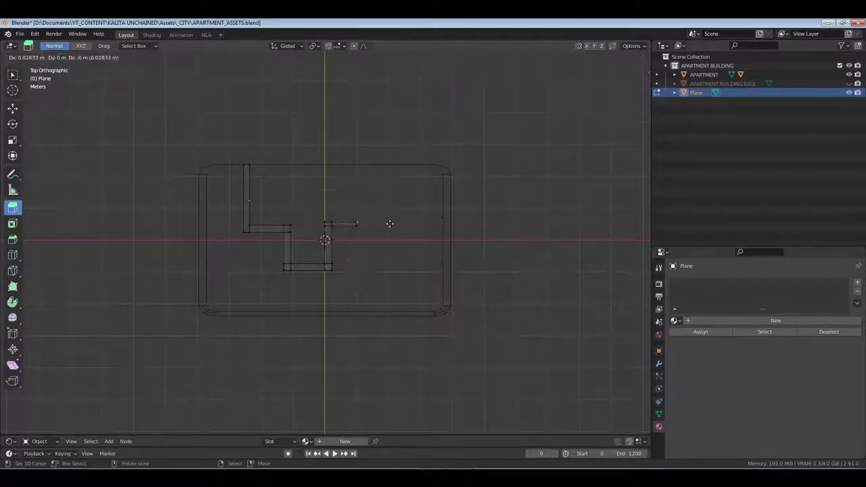
pyautogui.press('y')
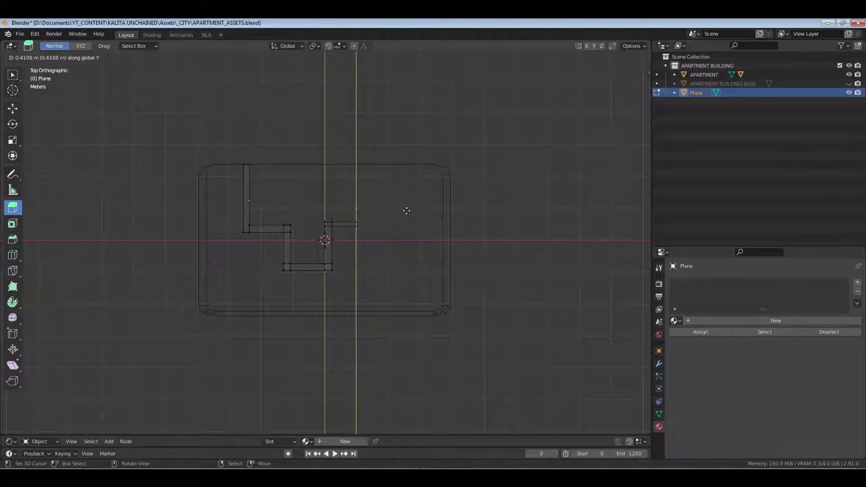
pyautogui.click(379, 209)
pyautogui.press('e')
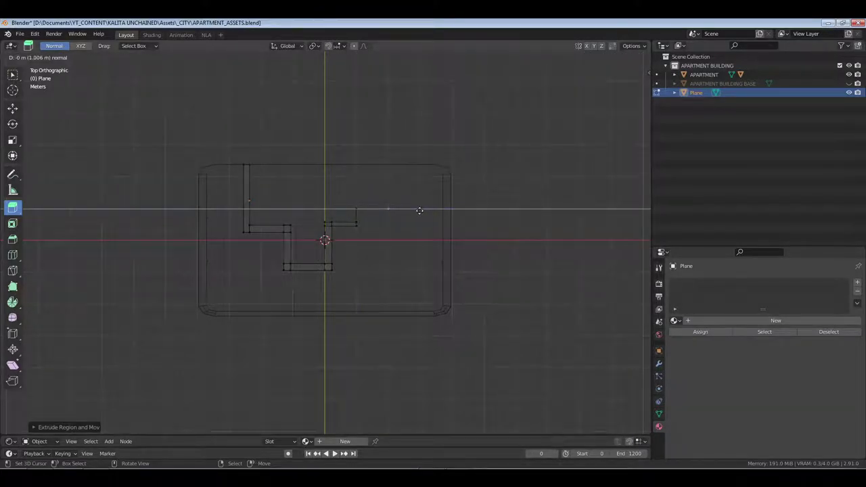
pyautogui.click(420, 211)
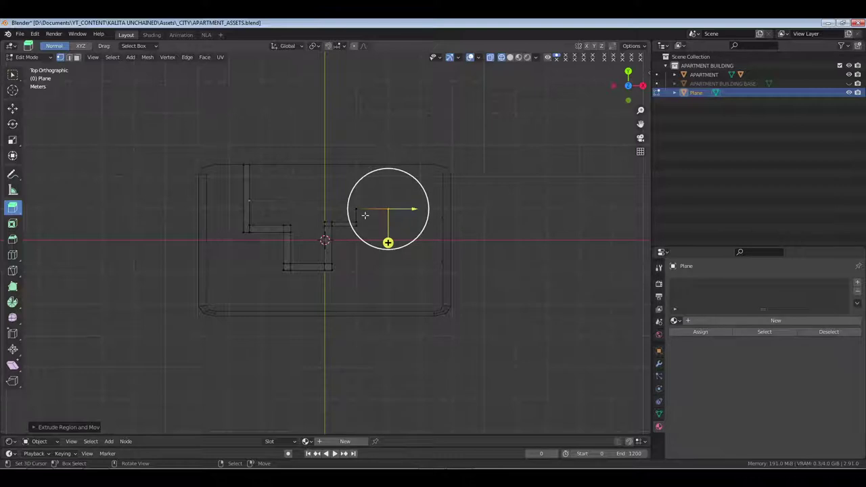
# Extrude the last two wall segments slightly to give them thickness.
pyautogui.hotkey('alt', 'a')
pyautogui.moveTo(342, 201); pyautogui.dragTo(418, 222)
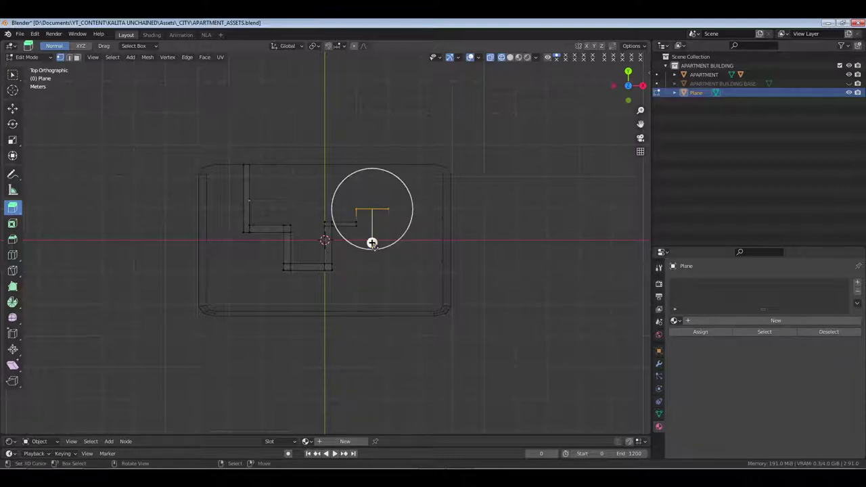
pyautogui.moveTo(373, 246); pyautogui.dragTo(375, 239)
pyautogui.moveTo(347, 197); pyautogui.dragTo(386, 210)
# Try to delete the outer vertices of the front wall segment.
pyautogui.click(301, 268)
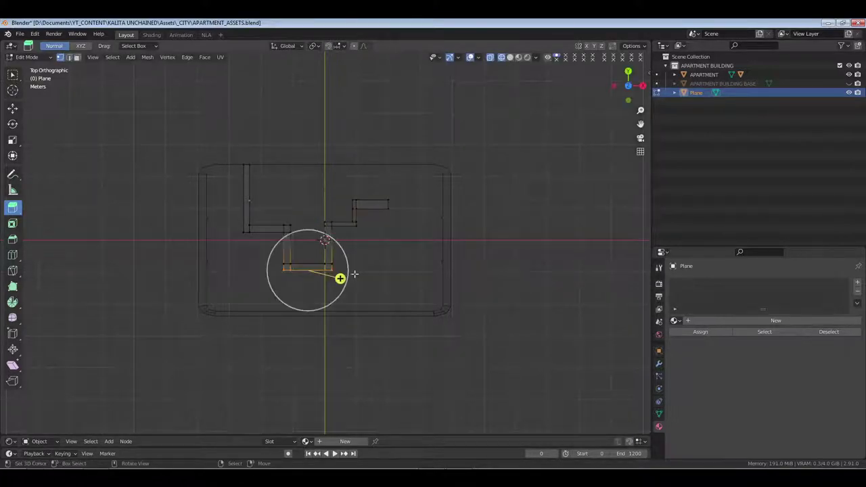
pyautogui.press('x')
pyautogui.click(354, 276)
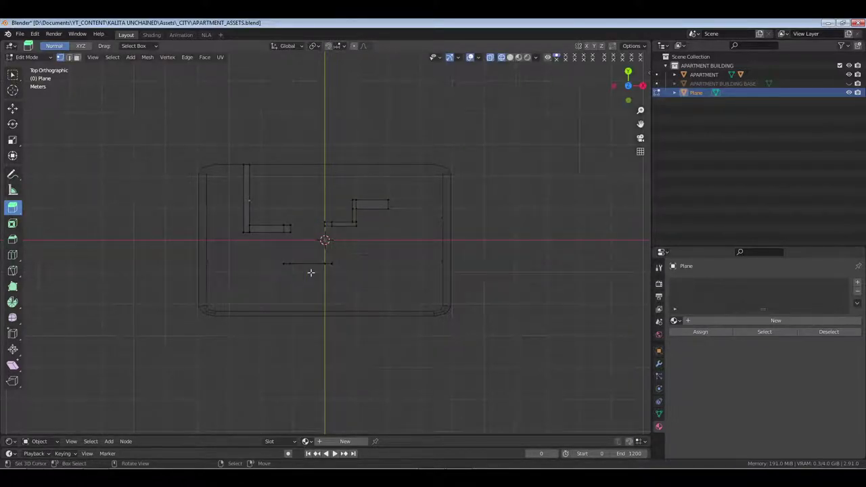
pyautogui.click(310, 272)
# Switch to face selection and delete the extra inner faces of the front wall segment.
pyautogui.moveTo(310, 272)
pyautogui.mouseDown(button='middle')
pyautogui.moveTo(310, 257)
pyautogui.moveTo(318, 274)
pyautogui.mouseUp(button='middle')
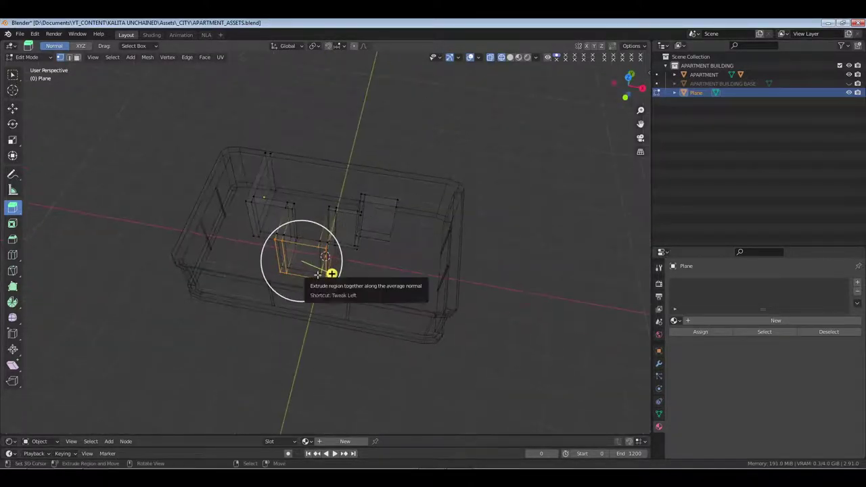
pyautogui.press('3')
pyautogui.click(303, 260)
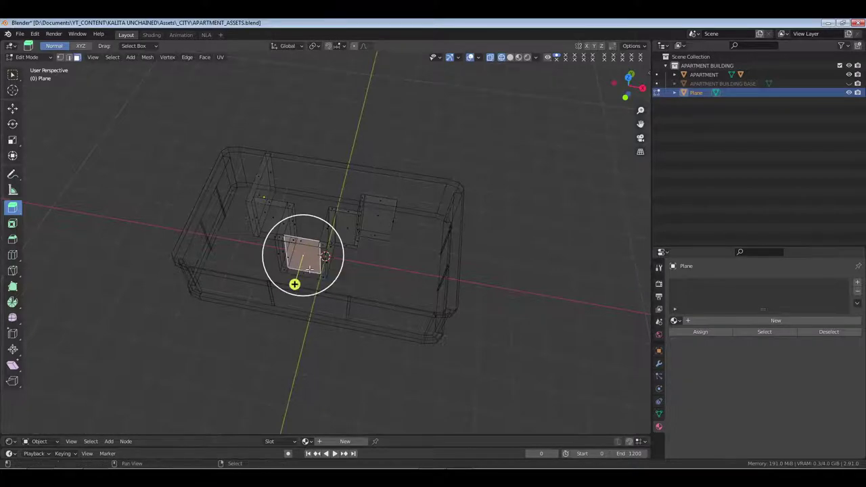
pyautogui.keyDown('shift'); pyautogui.click(288, 258); pyautogui.keyUp('shift')
pyautogui.moveTo(316, 269)
pyautogui.mouseDown(button='middle')
pyautogui.moveTo(346, 245)
pyautogui.moveTo(352, 274)
pyautogui.moveTo(377, 299)
pyautogui.moveTo(370, 280)
pyautogui.moveTo(341, 263)
pyautogui.moveTo(364, 270)
pyautogui.moveTo(309, 241)
pyautogui.moveTo(346, 227)
pyautogui.moveTo(416, 237)
pyautogui.moveTo(364, 234)
pyautogui.mouseUp(button='middle')
pyautogui.rightClick(315, 254)
pyautogui.click(315, 257)
pyautogui.press('x')
pyautogui.click(368, 318)
# Switch the viewport to solid shading with X-ray off.
pyautogui.press('z')
pyautogui.press('6')
pyautogui.hotkey('alt', 'z')
# Select the border edges around the open side of the last wall segment and fill them with a face.
pyautogui.scroll(4, 368, 233)
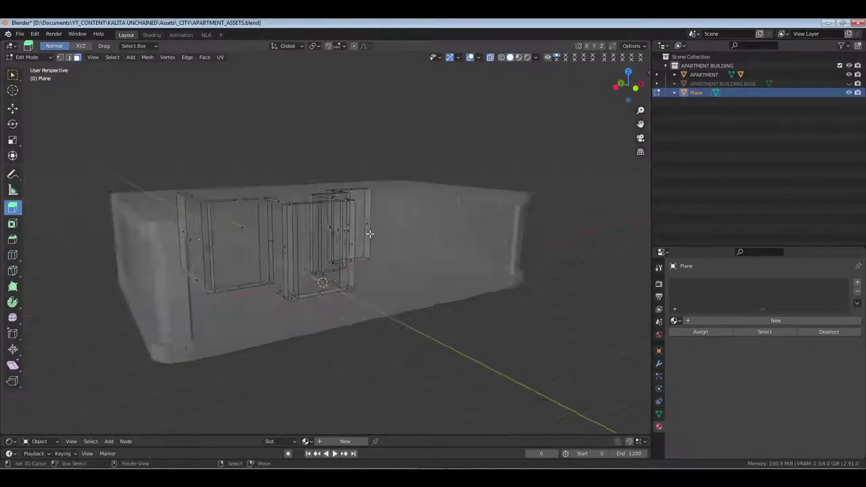
pyautogui.moveTo(445, 247)
pyautogui.mouseDown(button='middle')
pyautogui.moveTo(335, 241)
pyautogui.moveTo(453, 288)
pyautogui.moveTo(393, 244)
pyautogui.moveTo(375, 243)
pyautogui.moveTo(440, 241)
pyautogui.moveTo(425, 251)
pyautogui.moveTo(460, 242)
pyautogui.moveTo(450, 261)
pyautogui.moveTo(329, 261)
pyautogui.moveTo(336, 291)
pyautogui.moveTo(369, 270)
pyautogui.moveTo(357, 253)
pyautogui.moveTo(373, 249)
pyautogui.mouseUp(button='middle')
pyautogui.scroll(5, 375, 243)
pyautogui.scroll(-2, 359, 250)
pyautogui.scroll(2, 358, 249)
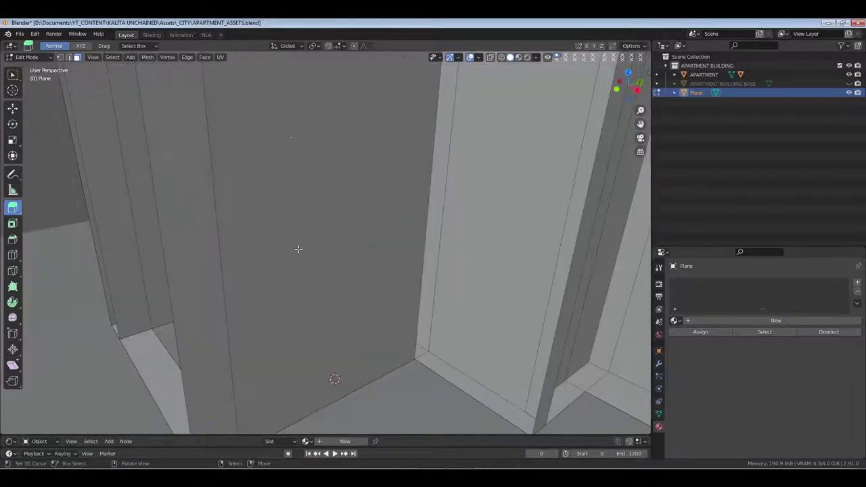
pyautogui.moveTo(298, 250); pyautogui.dragTo(378, 365, button='middle')
pyautogui.keyDown('alt'); pyautogui.click(391, 356); pyautogui.keyUp('alt')
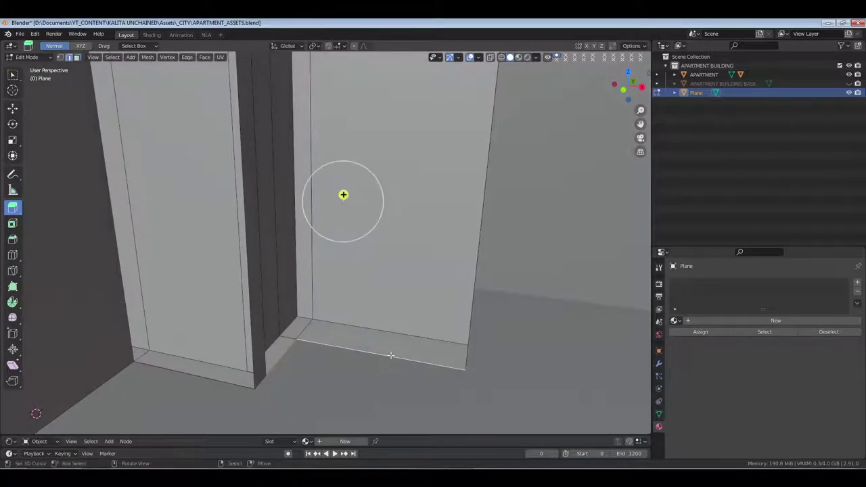
pyautogui.rightClick(286, 311)
pyautogui.keyDown('shift'); pyautogui.rightClick(290, 336); pyautogui.keyUp('shift')
pyautogui.keyDown('alt'); pyautogui.keyDown('shift'); pyautogui.click(341, 344); pyautogui.keyUp('shift'); pyautogui.keyUp('alt')
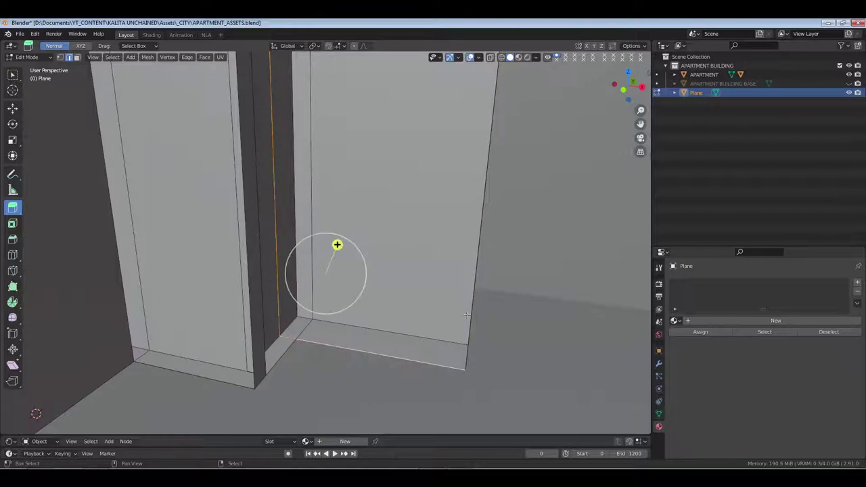
pyautogui.keyDown('shift'); pyautogui.rightClick(472, 301); pyautogui.keyUp('shift')
pyautogui.keyDown('shift'); pyautogui.moveTo(408, 189); pyautogui.dragTo(462, 290, button='middle'); pyautogui.keyUp('shift')
pyautogui.keyDown('alt'); pyautogui.keyDown('shift'); pyautogui.click(375, 109); pyautogui.keyUp('shift'); pyautogui.keyUp('alt')
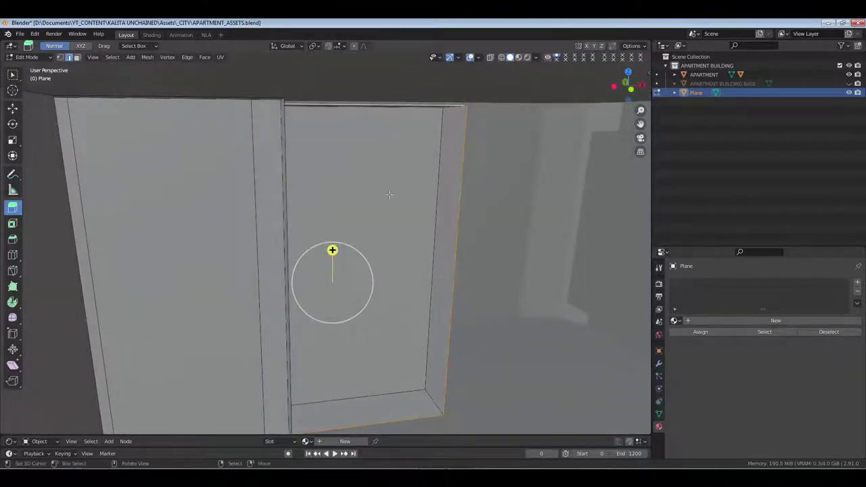
pyautogui.press('f')
# Select the border edges of the open side between the stepped wall segments and fill them with a face.
pyautogui.moveTo(393, 193); pyautogui.dragTo(306, 167, button='middle')
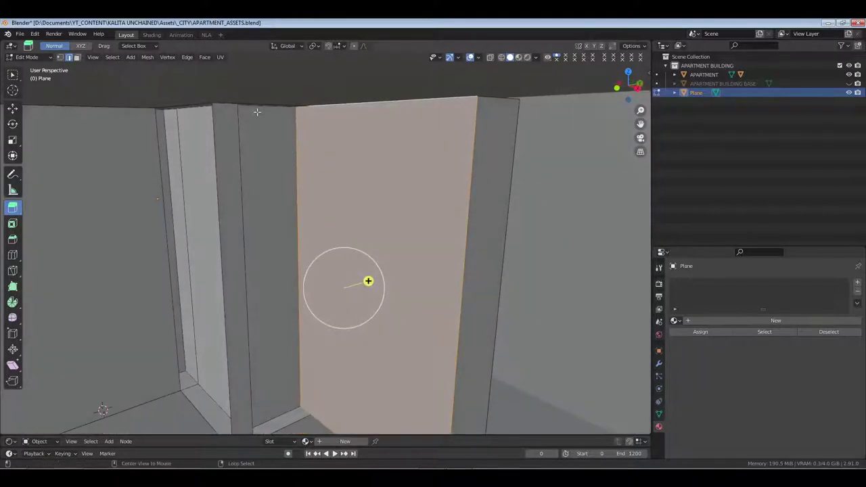
pyautogui.keyDown('alt'); pyautogui.rightClick(249, 106); pyautogui.keyUp('alt')
pyautogui.keyDown('alt'); pyautogui.rightClick(238, 124); pyautogui.keyUp('alt')
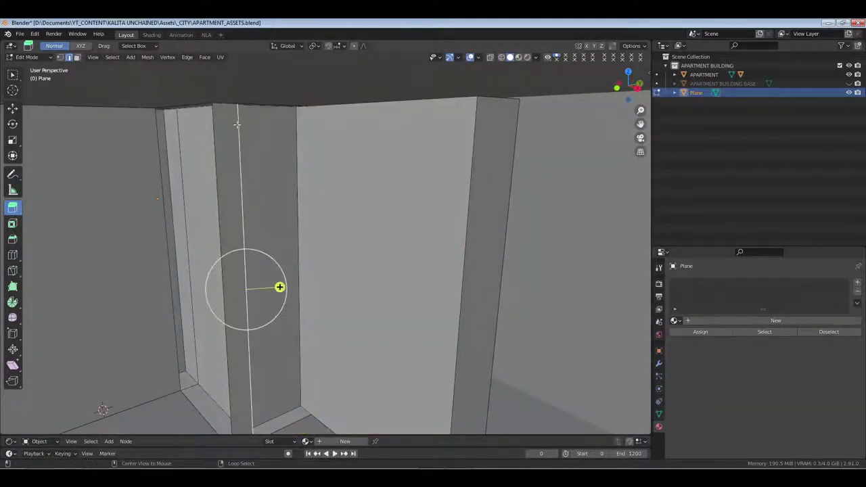
pyautogui.click(289, 349)
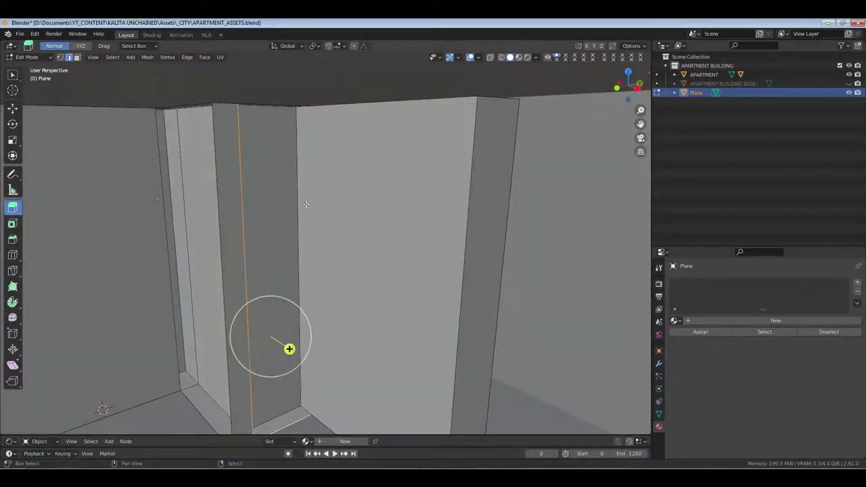
pyautogui.keyDown('shift'); pyautogui.rightClick(270, 105); pyautogui.keyUp('shift')
pyautogui.press('f')
pyautogui.moveTo(294, 170); pyautogui.dragTo(337, 181, button='middle')
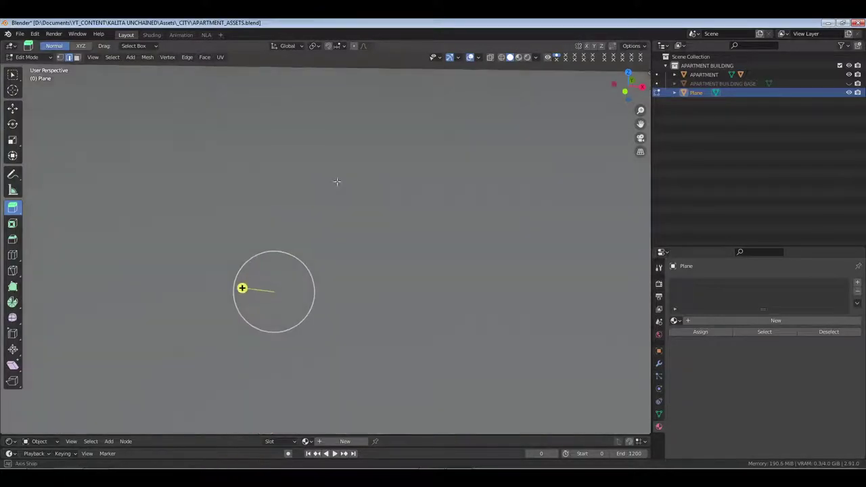
pyautogui.scroll(-3, 194, 197)
pyautogui.moveTo(193, 197); pyautogui.dragTo(241, 187, button='middle')
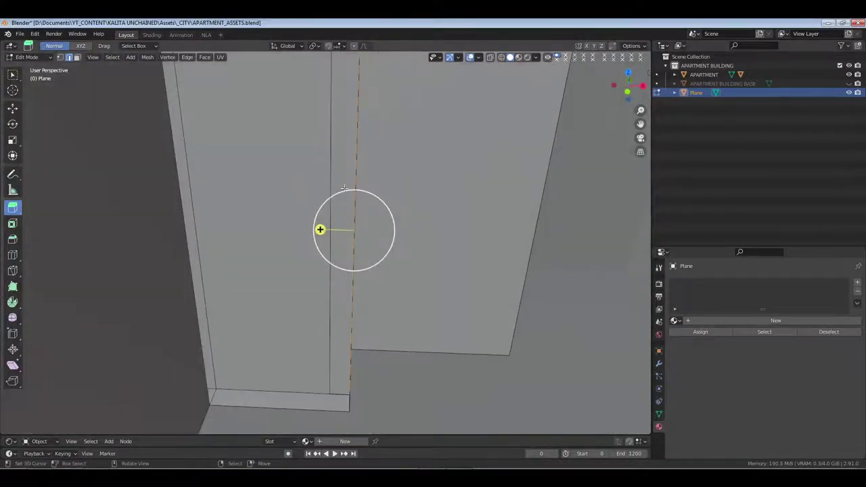
pyautogui.keyDown('alt'); pyautogui.keyDown('shift'); pyautogui.rightClick(331, 209); pyautogui.keyUp('shift'); pyautogui.keyUp('alt')
pyautogui.scroll(-1, 331, 209)
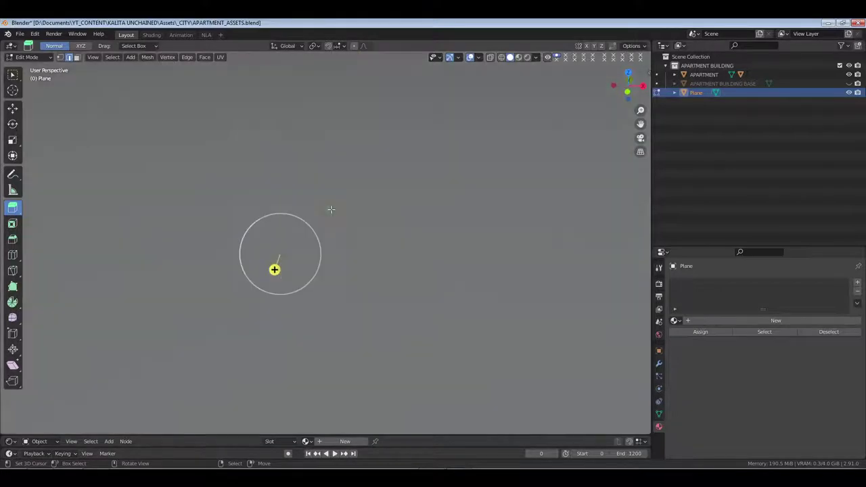
# Switch the viewport to wireframe shading, return to Object Mode and deselect everything.
pyautogui.moveTo(331, 209); pyautogui.dragTo(319, 244, button='middle')
pyautogui.scroll(-3, 404, 242)
pyautogui.scroll(-10, 273, 226)
pyautogui.press('z')
pyautogui.press('4')
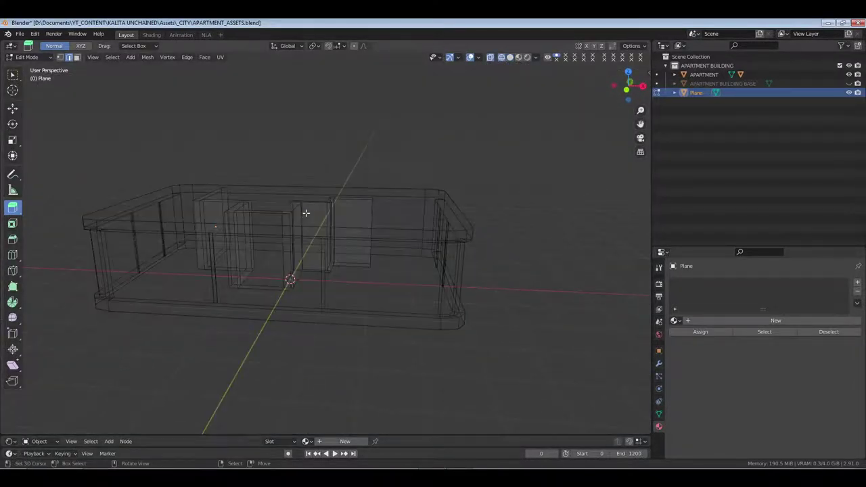
pyautogui.moveTo(305, 212)
pyautogui.mouseDown(button='middle')
pyautogui.moveTo(313, 273)
pyautogui.moveTo(367, 286)
pyautogui.moveTo(325, 223)
pyautogui.mouseUp(button='middle')
pyautogui.press('Tab')
pyautogui.moveTo(379, 232); pyautogui.dragTo(349, 252, button='middle')
pyautogui.hotkey('alt', 'a')
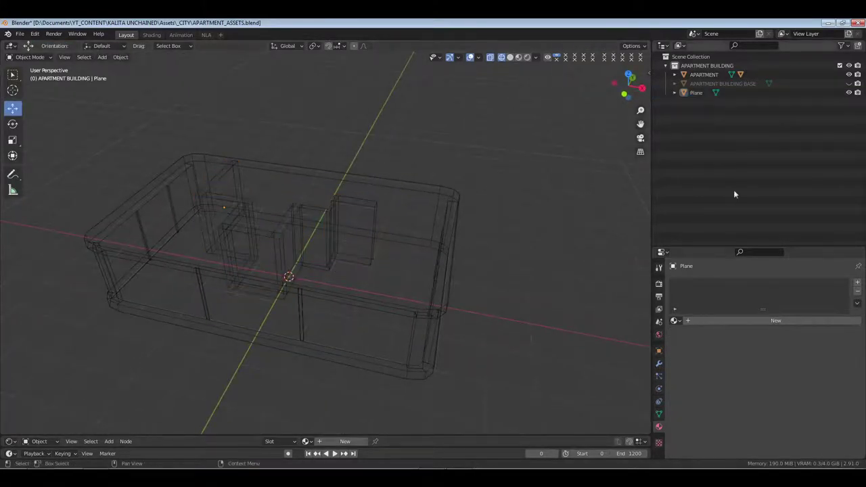
# Rename the interior wall object from Plane to WALLS.
pyautogui.click(700, 95)
pyautogui.doubleClick(700, 93)
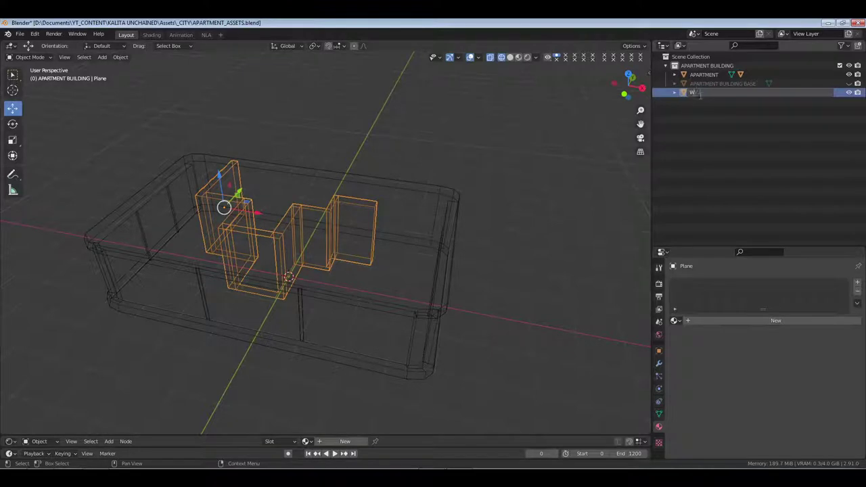
pyautogui.write('WALLS')
pyautogui.press('Return')
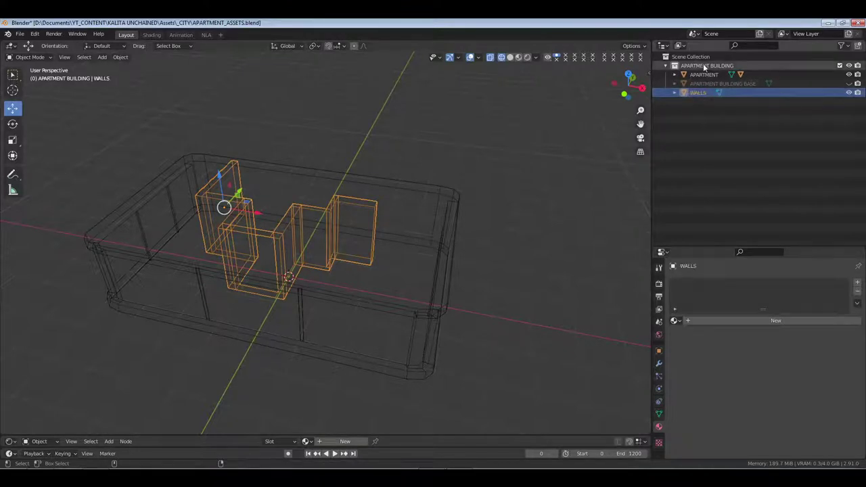
# Parent WALLS to APARTMENT using Object (Keep Transform).
pyautogui.keyDown('ctrl'); pyautogui.click(703, 74); pyautogui.keyUp('ctrl')
pyautogui.hotkey('ctrl', 'p')
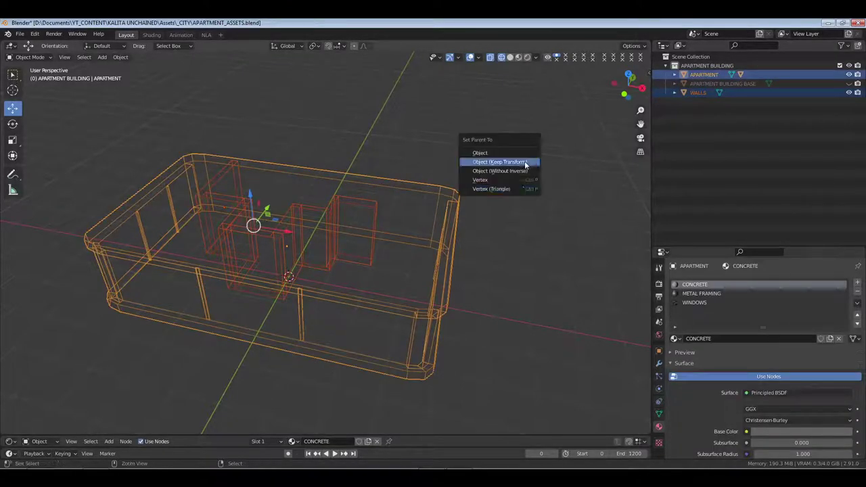
pyautogui.click(523, 163)
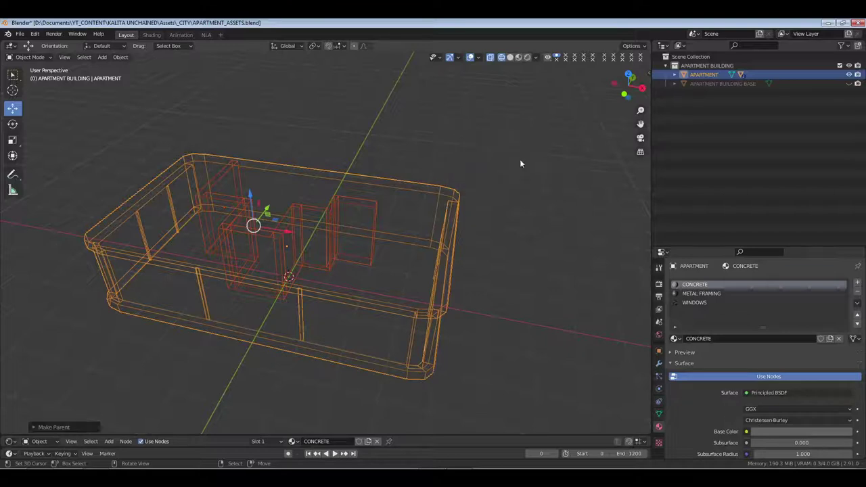
# Expand the APARTMENT hierarchy and unhide the FRAMING object.
pyautogui.click(674, 74)
pyautogui.click(707, 102)
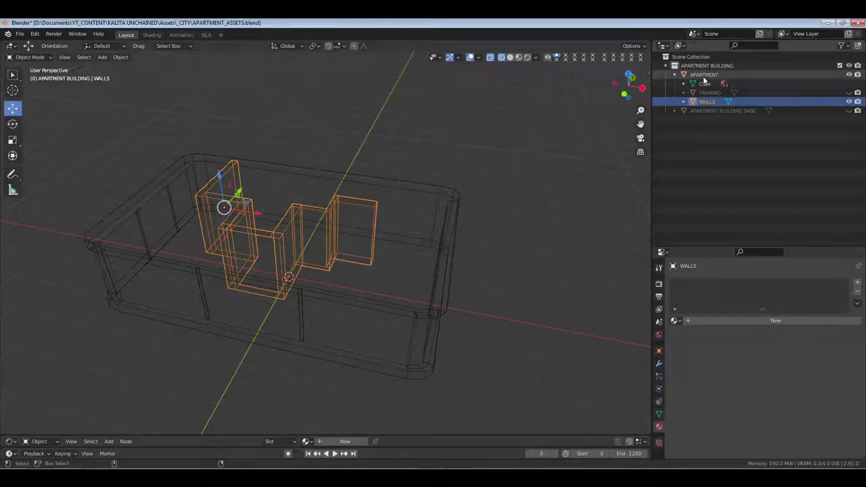
pyautogui.click(849, 92)
# Try joining WALLS and FRAMING into APARTMENT, and undo the join.
pyautogui.keyDown('ctrl'); pyautogui.click(703, 92); pyautogui.keyUp('ctrl')
pyautogui.keyDown('ctrl'); pyautogui.click(704, 74); pyautogui.keyUp('ctrl')
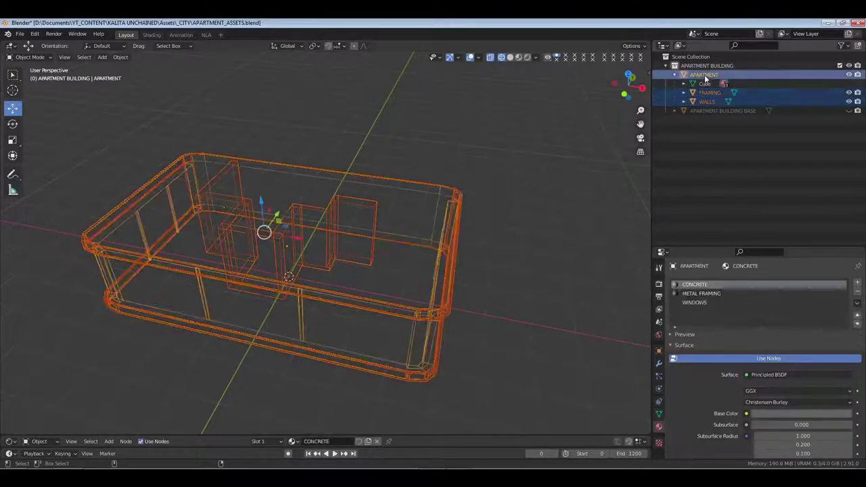
pyautogui.hotkey('ctrl', 'j')
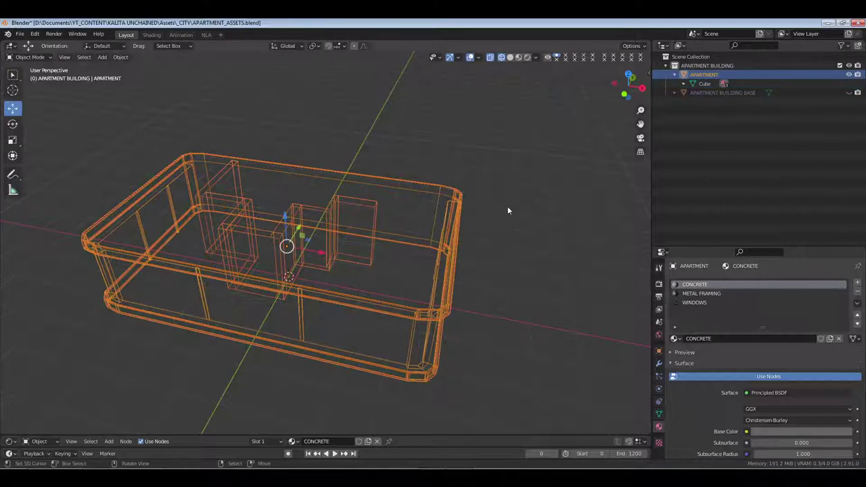
pyautogui.click(509, 203)
pyautogui.moveTo(365, 299); pyautogui.dragTo(335, 278, button='middle')
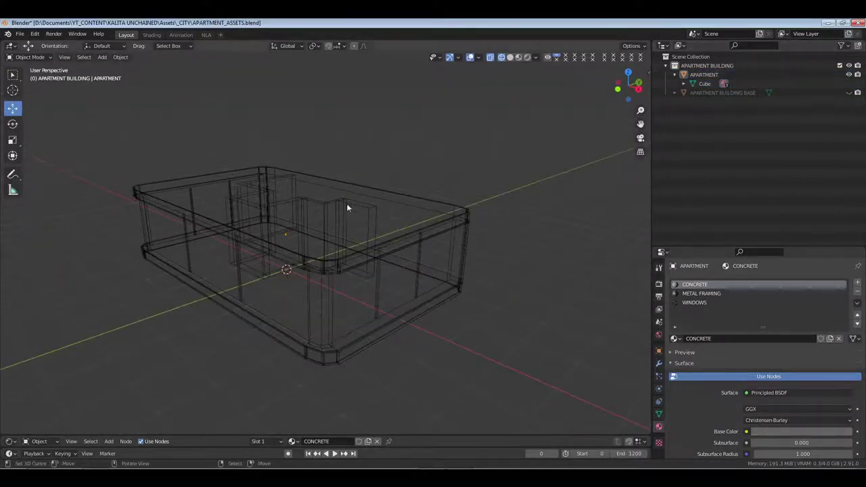
pyautogui.moveTo(346, 204); pyautogui.dragTo(359, 231, button='middle')
pyautogui.hotkey('ctrl', 'z')
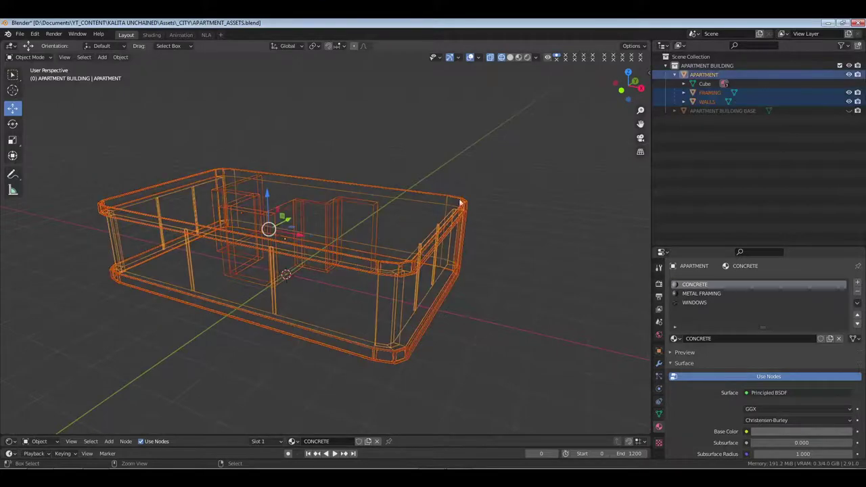
# Assign the existing CONCRETE material to the WALLS object.
pyautogui.click(707, 102)
pyautogui.click(675, 321)
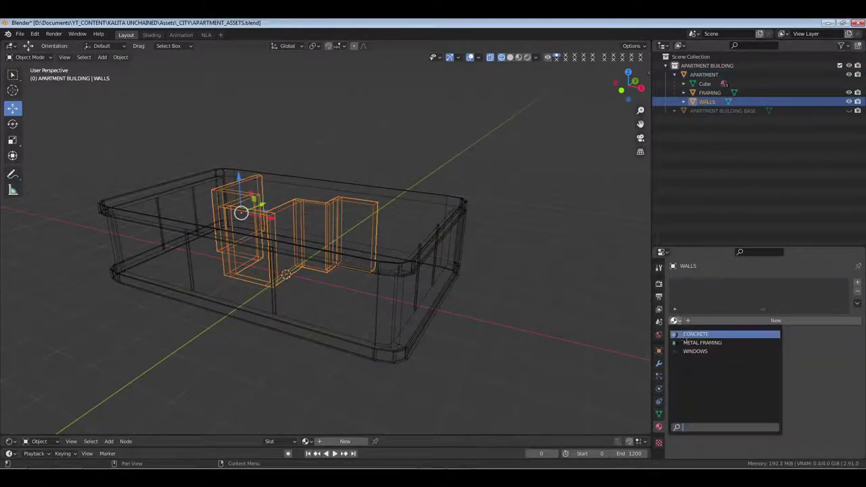
pyautogui.click(727, 333)
# Unwrap the whole WALLS mesh with Cube Projection, set the active tool to Select Box and return to Object Mode.
pyautogui.press('Tab')
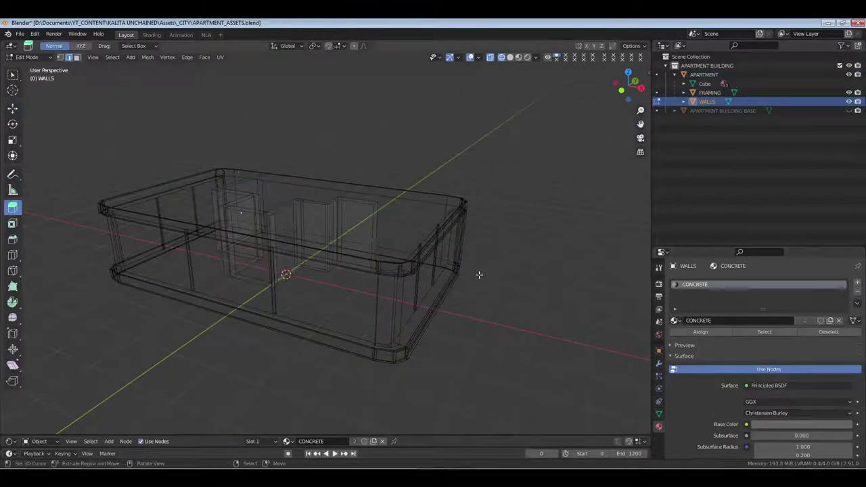
pyautogui.press('a')
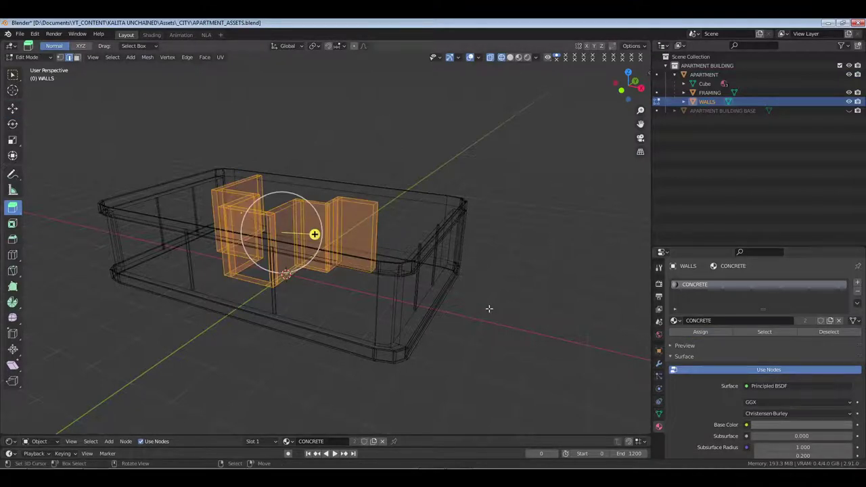
pyautogui.press('u')
pyautogui.click(475, 228)
pyautogui.hotkey('shift', 'space')
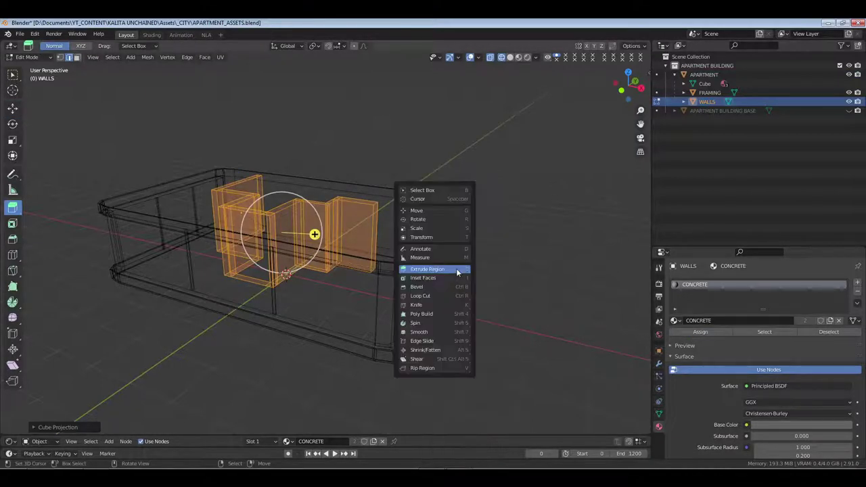
pyautogui.press('w')
pyautogui.hotkey('alt', 'a')
pyautogui.press('z')
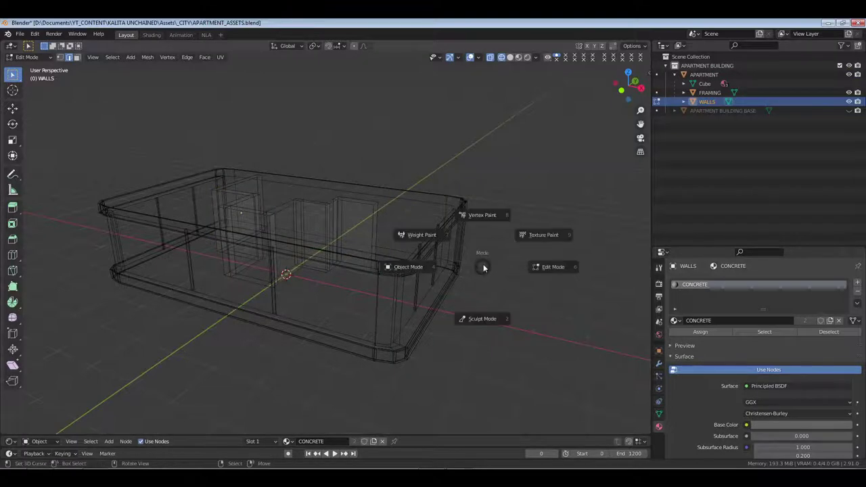
pyautogui.press('Tab')
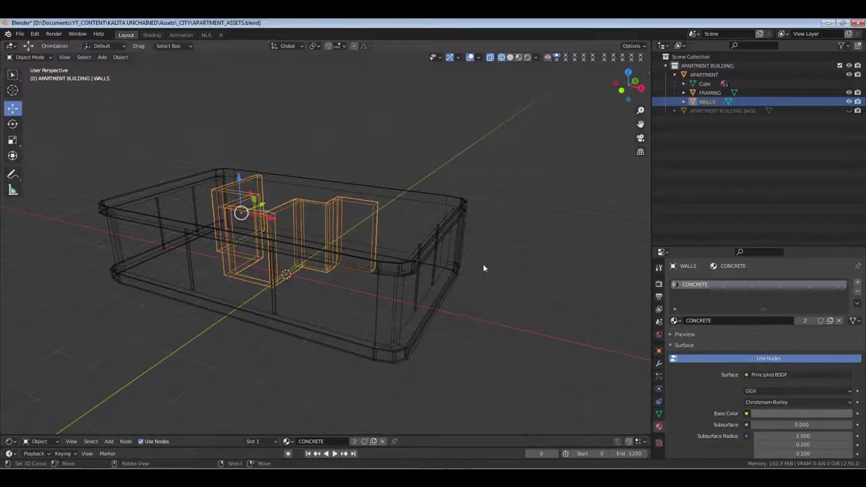
# Switch the viewport to Material Preview shading, deselect everything and save the file.
pyautogui.press('z')
pyautogui.press('6')
pyautogui.press('z')
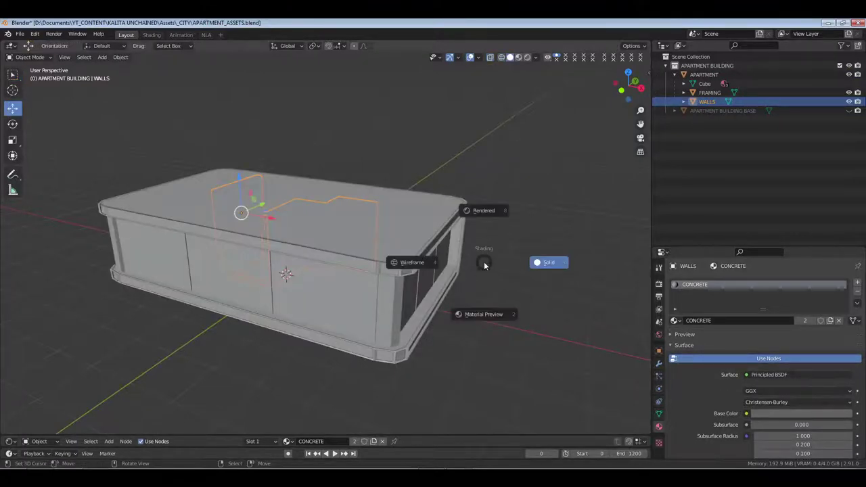
pyautogui.press('2')
pyautogui.hotkey('alt', 'a')
pyautogui.moveTo(360, 312)
pyautogui.mouseDown(button='middle')
pyautogui.moveTo(478, 285)
pyautogui.moveTo(447, 292)
pyautogui.mouseUp(button='middle')
pyautogui.hotkey('ctrl', 's')
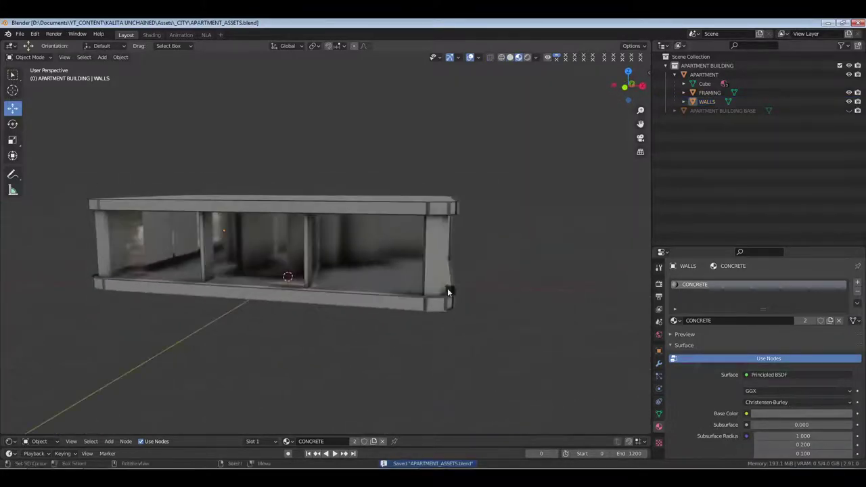
# Join WALLS and FRAMING into the APARTMENT object and clear the selection.
pyautogui.click(703, 109)
pyautogui.click(703, 102)
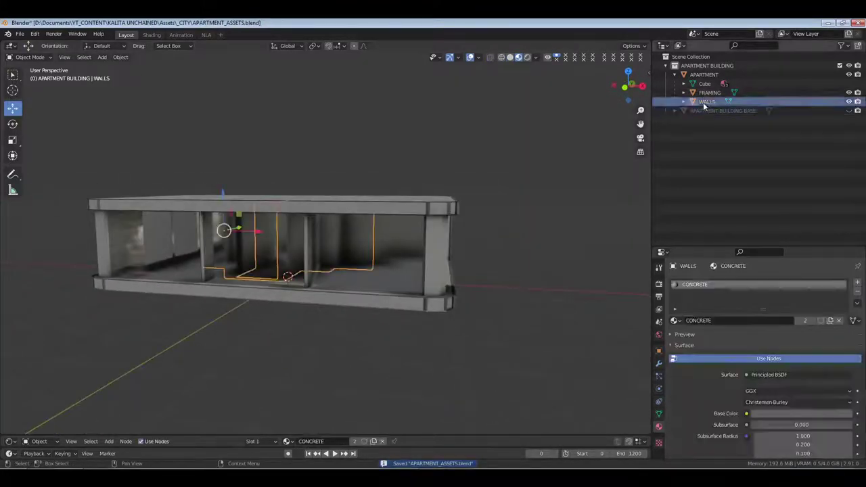
pyautogui.keyDown('ctrl'); pyautogui.click(703, 93); pyautogui.keyUp('ctrl')
pyautogui.keyDown('ctrl'); pyautogui.click(698, 75); pyautogui.keyUp('ctrl')
pyautogui.hotkey('ctrl', 'j')
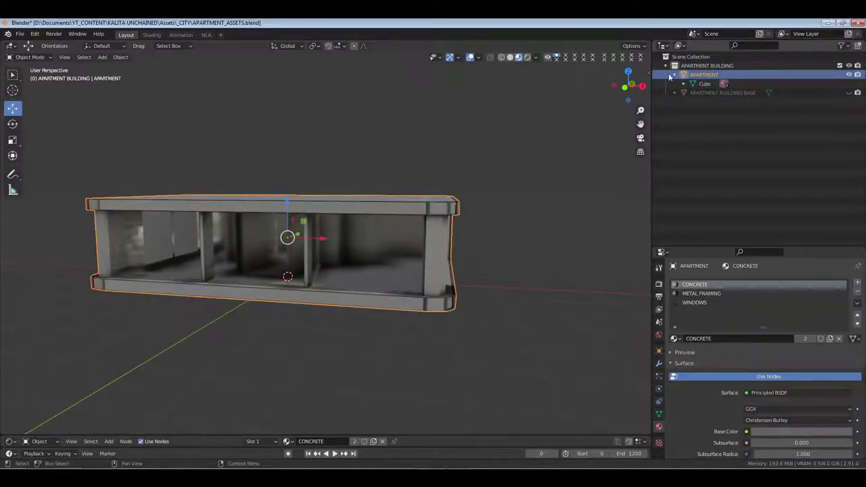
pyautogui.moveTo(452, 253); pyautogui.dragTo(400, 260, button='middle')
pyautogui.hotkey('alt', 'a')
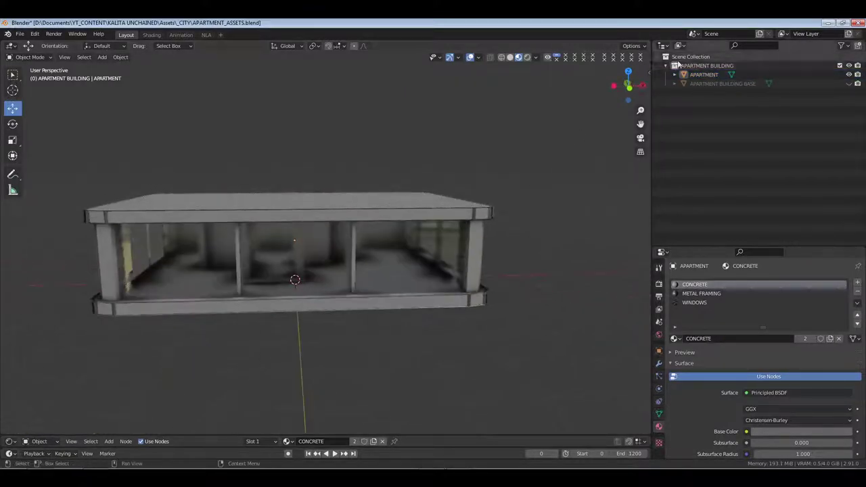
# Add a point light to the APARTMENT BUILDING collection.
pyautogui.click(708, 66)
pyautogui.hotkey('shift', 'a')
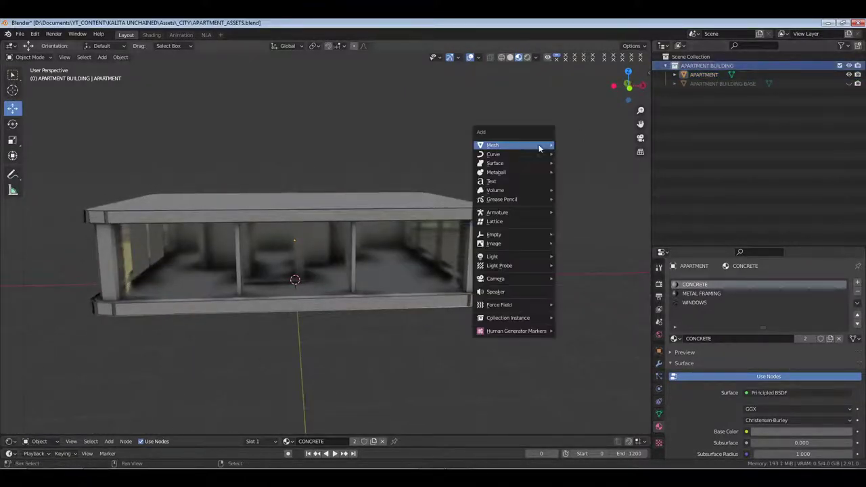
pyautogui.moveTo(519, 256)
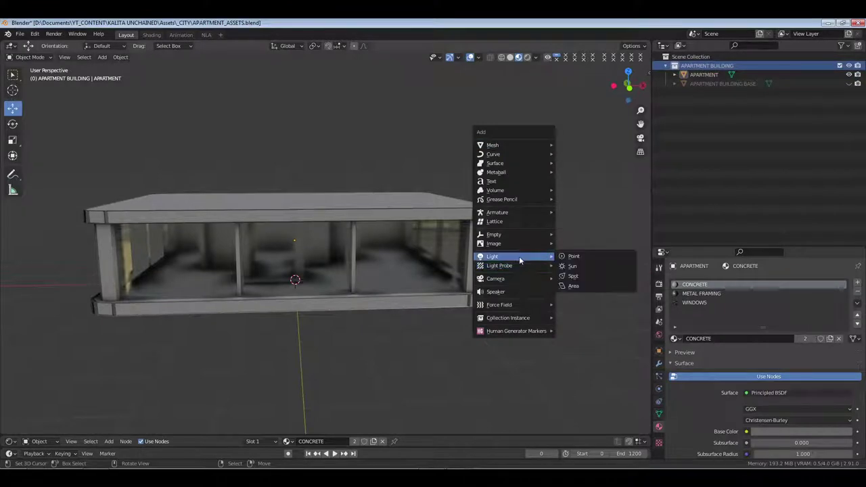
pyautogui.click(573, 256)
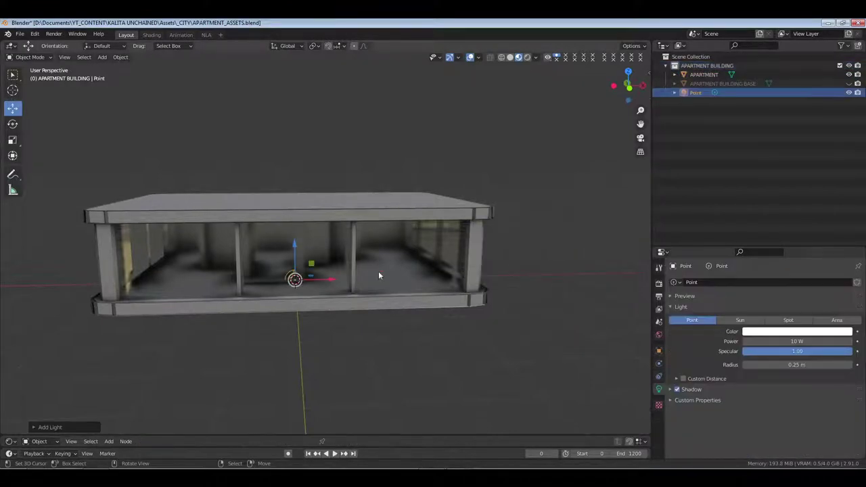
# Switch the viewport to Rendered shading and set the world background strength to 0.
pyautogui.click(527, 56)
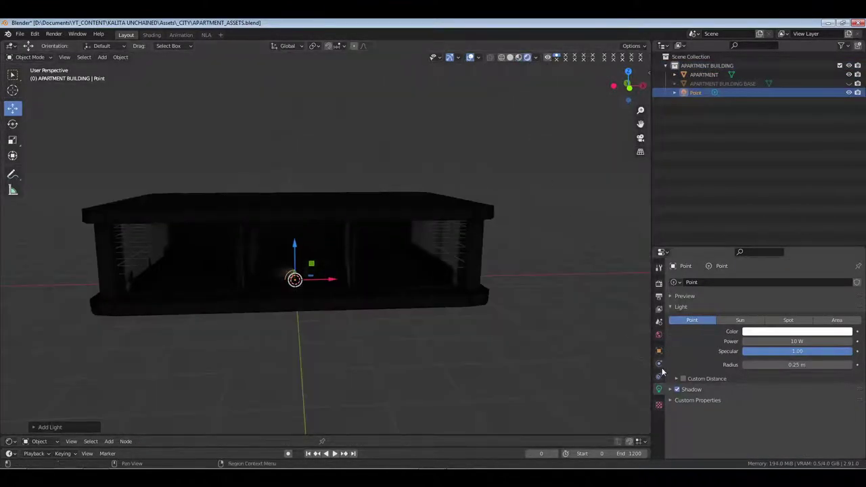
pyautogui.click(659, 336)
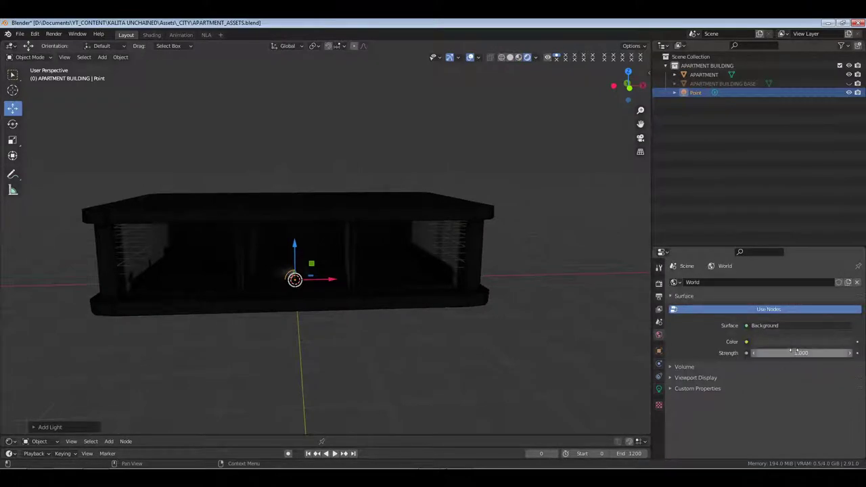
pyautogui.click(797, 353)
pyautogui.write('0')
pyautogui.press('Return')
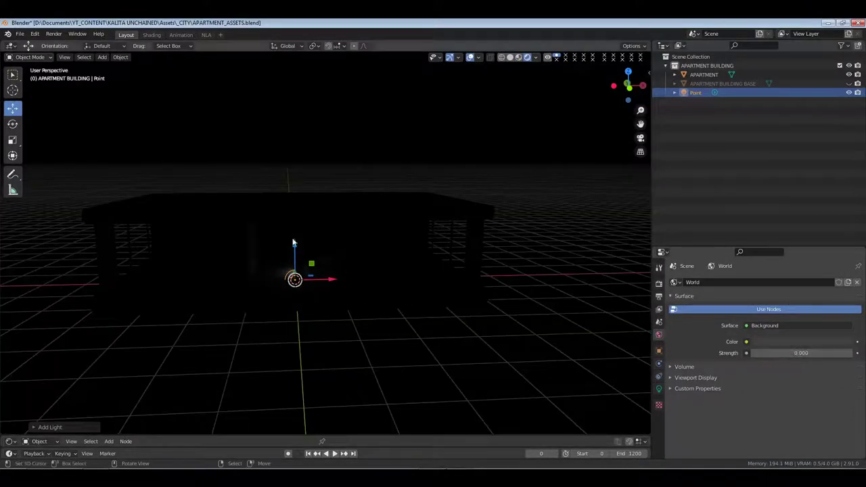
# Move the point light up inside the apartment's middle room and open its light settings.
pyautogui.moveTo(294, 244); pyautogui.dragTo(296, 214)
pyautogui.moveTo(316, 253); pyautogui.dragTo(312, 252)
pyautogui.moveTo(273, 218); pyautogui.dragTo(273, 207)
pyautogui.click(659, 389)
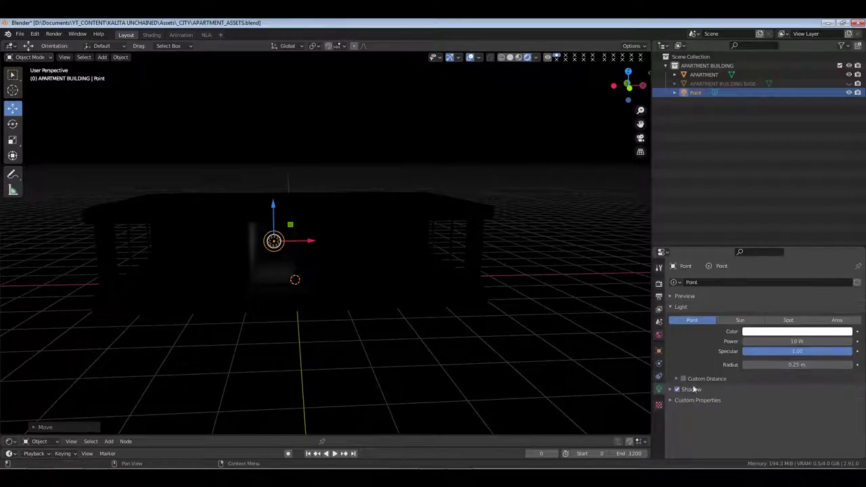
# Enable contact shadows on the point light, set its power to 21.5 W and its specular to 0.59.
pyautogui.click(692, 391)
pyautogui.click(684, 426)
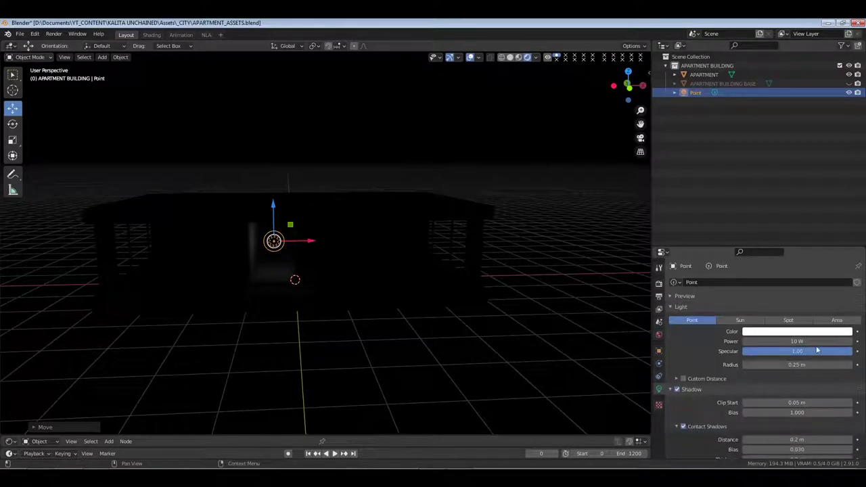
pyautogui.moveTo(812, 341); pyautogui.dragTo(775, 352)
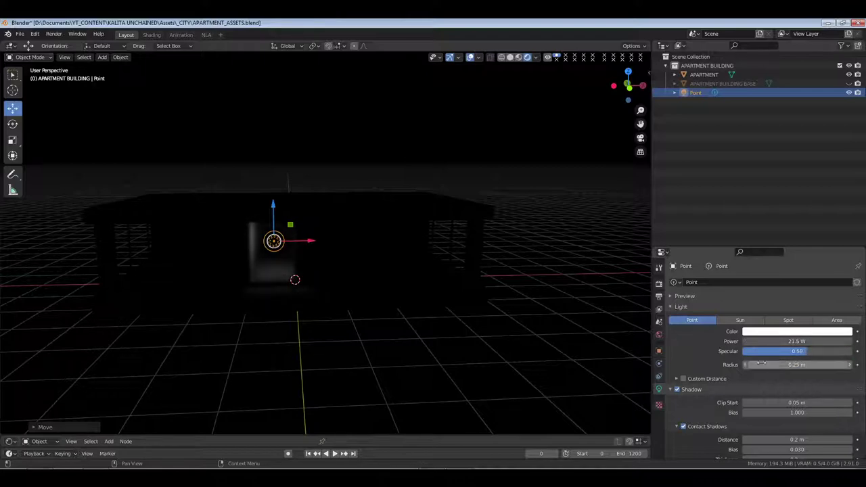
# View the apartment from the top in Wireframe shading and shift the point light along Y toward the middle alcove's center.
pyautogui.moveTo(301, 318); pyautogui.dragTo(301, 357, button='middle')
pyautogui.press('KP_7')
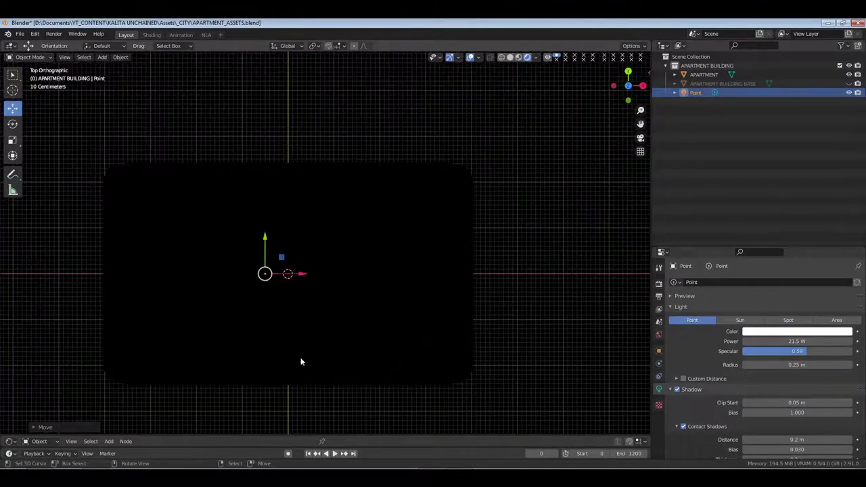
pyautogui.hotkey('alt', 'z')
pyautogui.press('z')
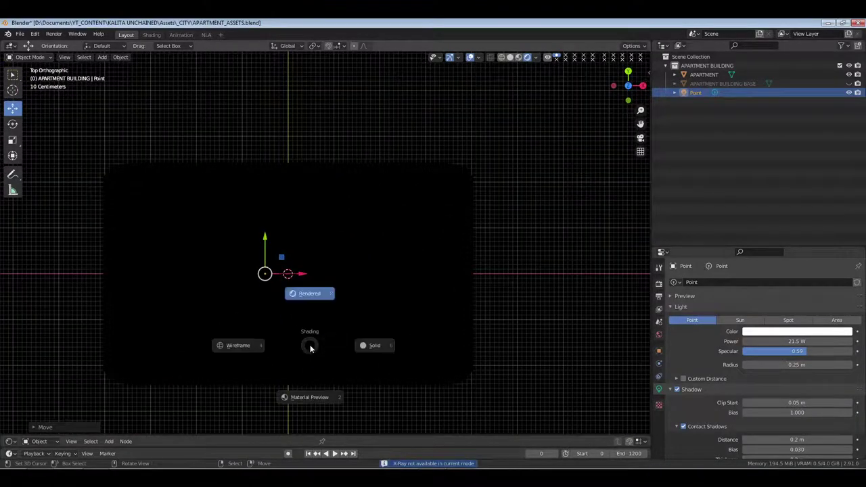
pyautogui.click(257, 323)
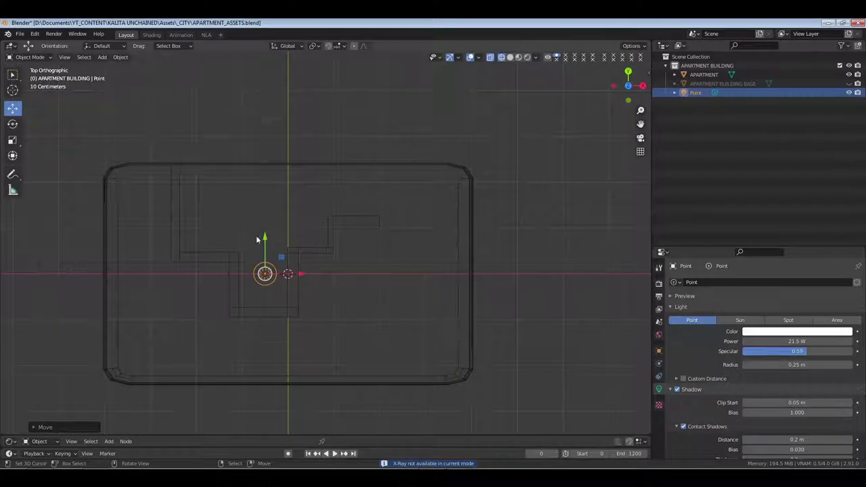
pyautogui.moveTo(266, 234); pyautogui.dragTo(268, 248)
# Duplicate the point light and move the copy into the room above the alcove, beside the long vertical wall.
pyautogui.hotkey('shift', 'd')
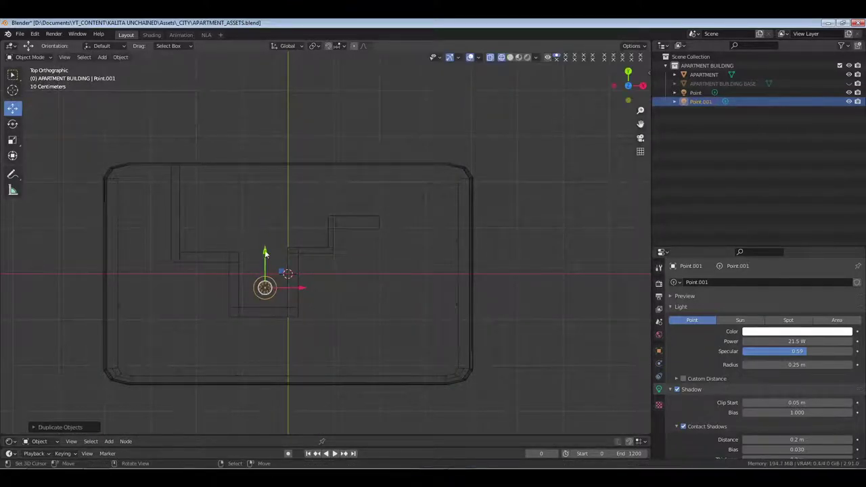
pyautogui.moveTo(266, 206); pyautogui.dragTo(266, 205)
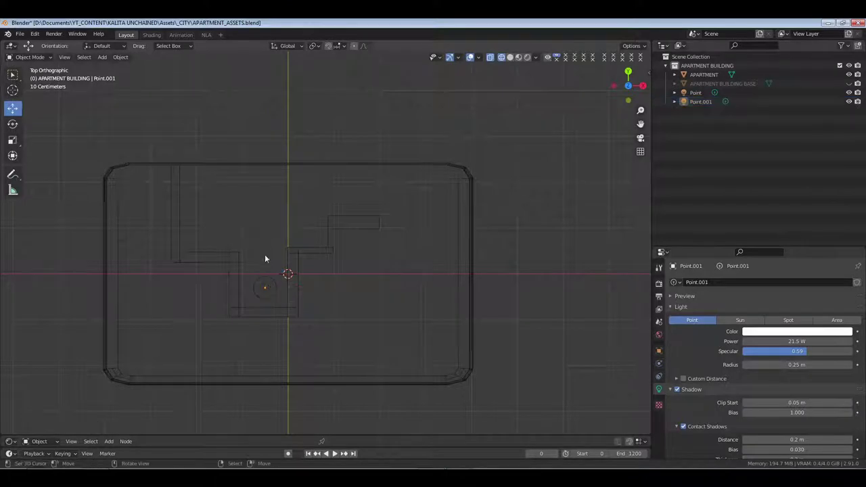
pyautogui.click(695, 103)
pyautogui.moveTo(265, 253); pyautogui.dragTo(285, 175)
pyautogui.moveTo(298, 211); pyautogui.dragTo(243, 210)
pyautogui.moveTo(216, 178); pyautogui.dragTo(215, 175)
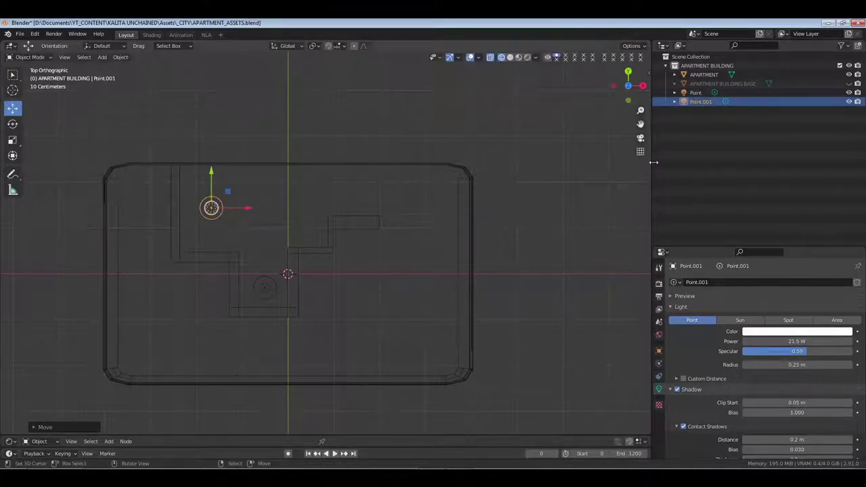
# Delete both point lights from the APARTMENT BUILDING collection and save the file.
pyautogui.keyDown('shift'); pyautogui.click(696, 93); pyautogui.keyUp('shift')
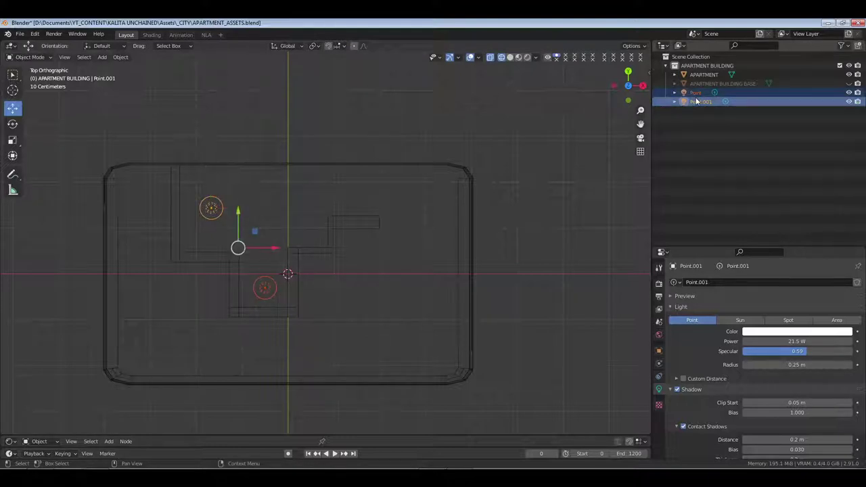
pyautogui.press('x')
pyautogui.click(555, 214)
pyautogui.hotkey('ctrl', 's')
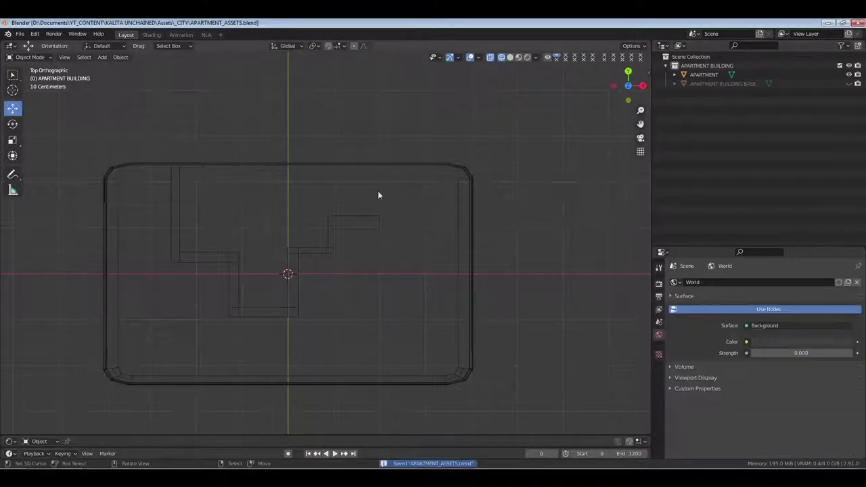
# Purge all unused data-blocks from the file.
pyautogui.click(20, 34)
pyautogui.moveTo(56, 186)
pyautogui.click(135, 187)
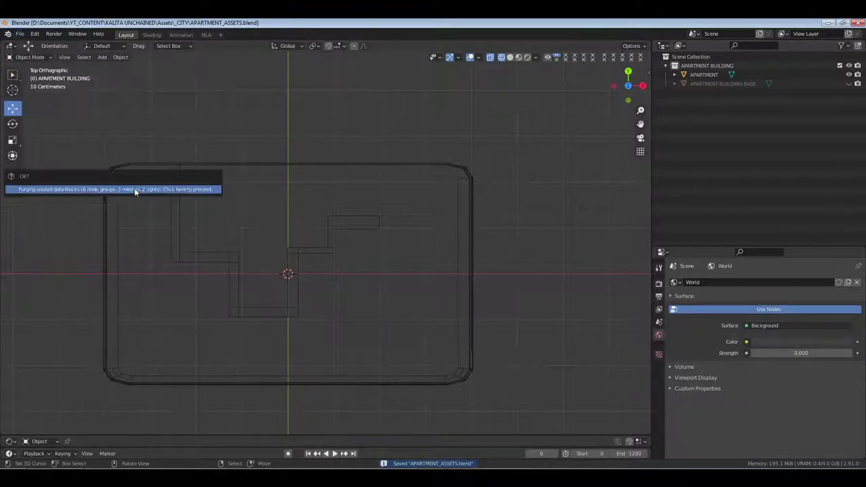
pyautogui.click(135, 190)
# Return to a perspective view in Solid shading and select the APARTMENT object.
pyautogui.moveTo(510, 243); pyautogui.dragTo(514, 166, button='middle')
pyautogui.press('z')
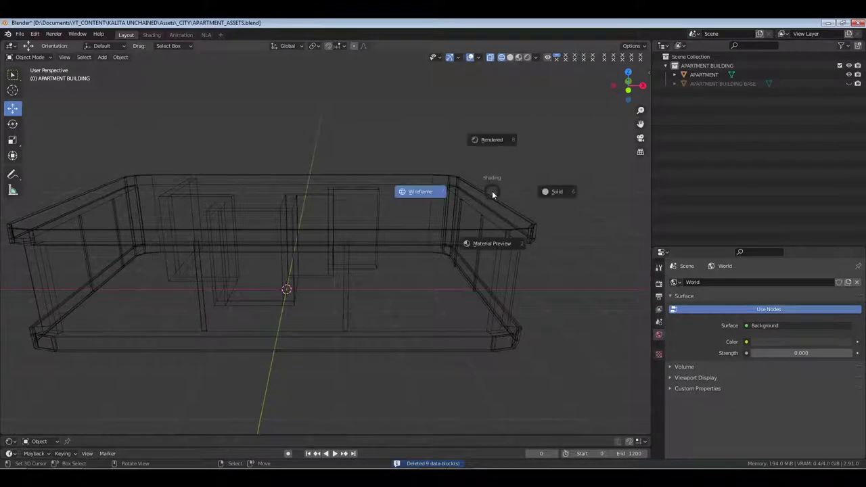
pyautogui.press('2')
pyautogui.moveTo(451, 189)
pyautogui.mouseDown(button='middle')
pyautogui.moveTo(403, 258)
pyautogui.moveTo(321, 268)
pyautogui.mouseUp(button='middle')
pyautogui.press('z')
pyautogui.click(422, 259)
pyautogui.click(320, 269)
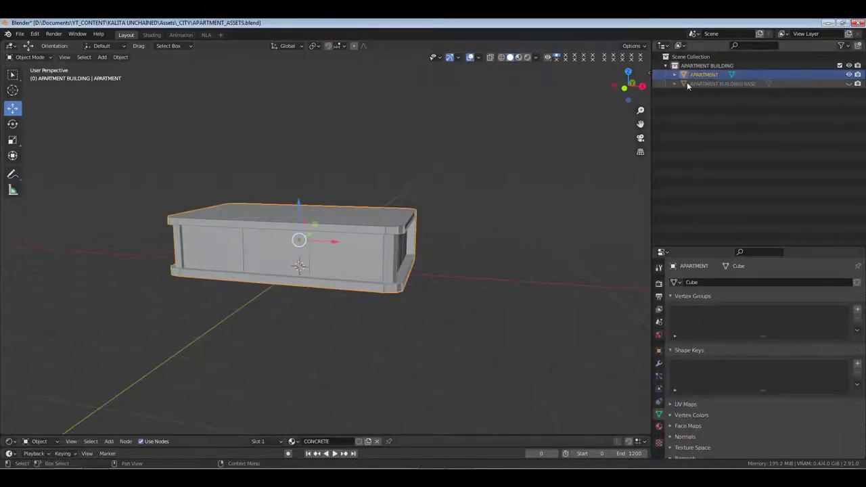
pyautogui.hotkey('alt', 'Tab')
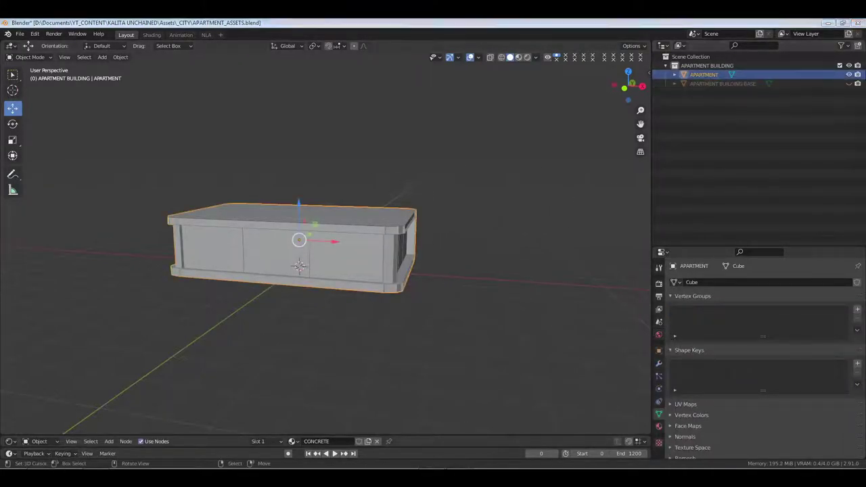
pyautogui.hotkey('alt', 'Tab')
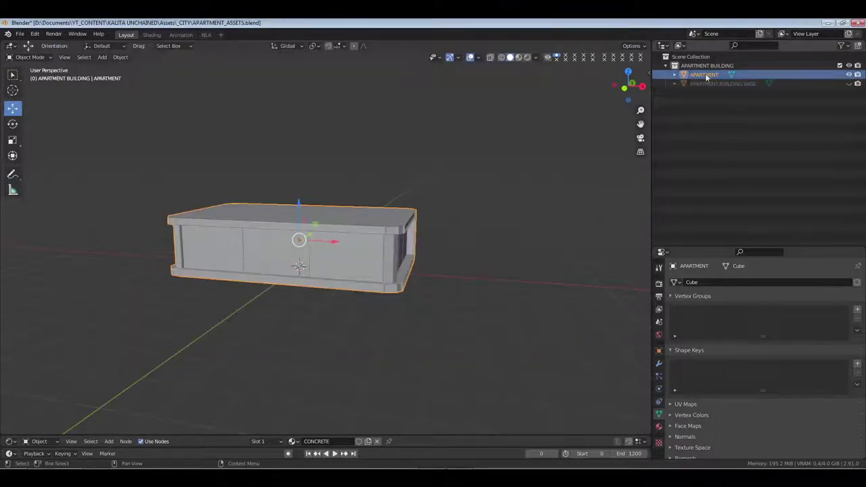
# Switch to the front view and add an Array modifier to the APARTMENT object.
pyautogui.click(659, 364)
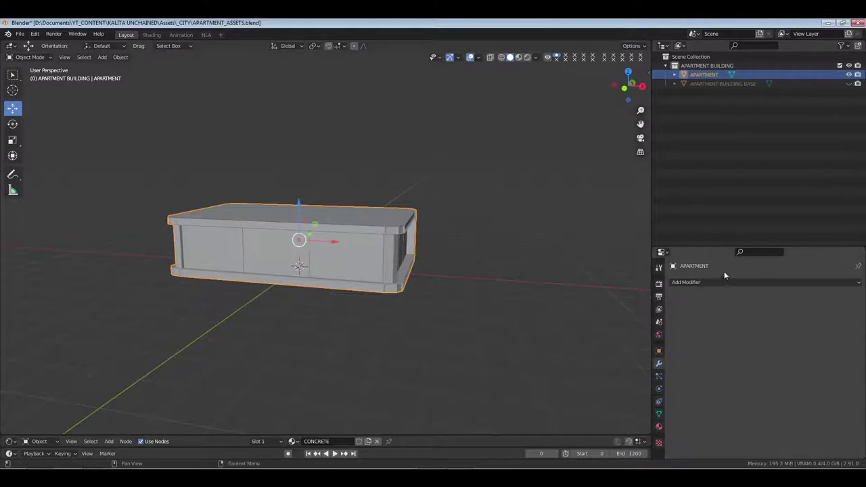
pyautogui.moveTo(379, 271); pyautogui.dragTo(359, 255, button='middle')
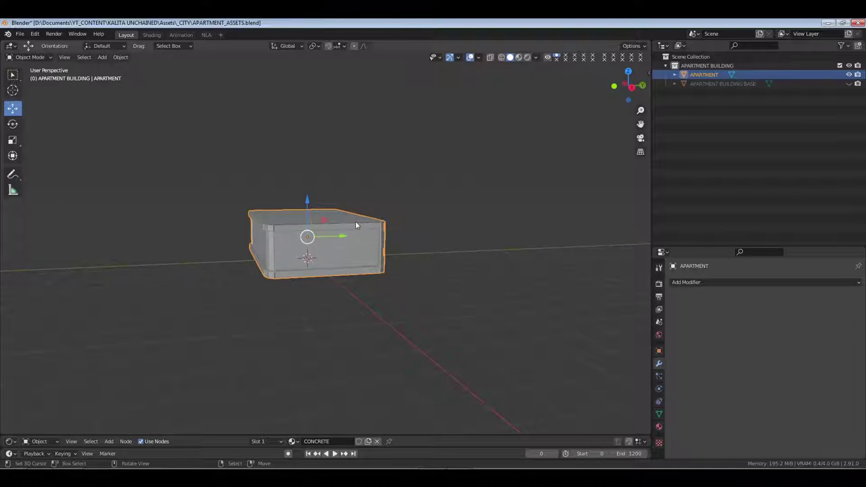
pyautogui.moveTo(332, 258); pyautogui.dragTo(340, 293, button='middle')
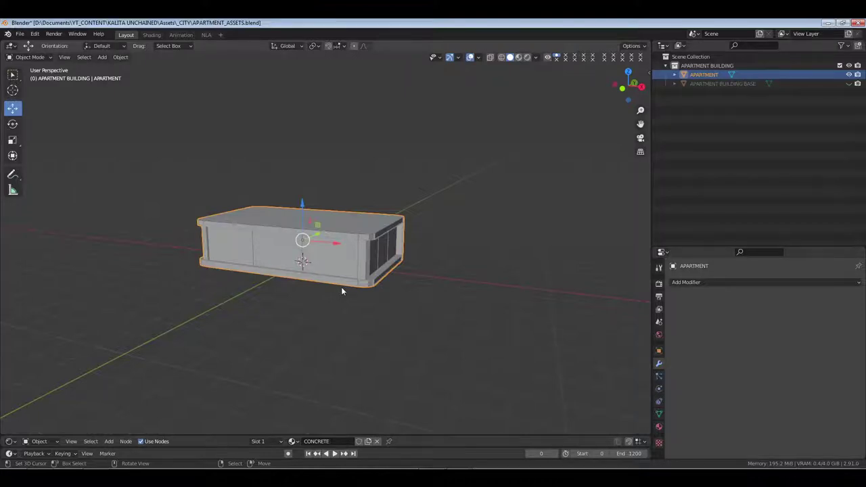
pyautogui.press('KP_1')
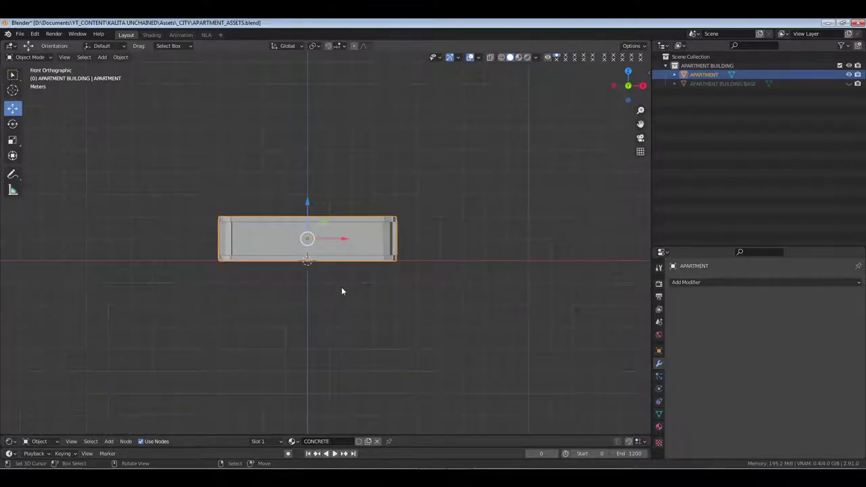
pyautogui.click(685, 282)
pyautogui.click(683, 105)
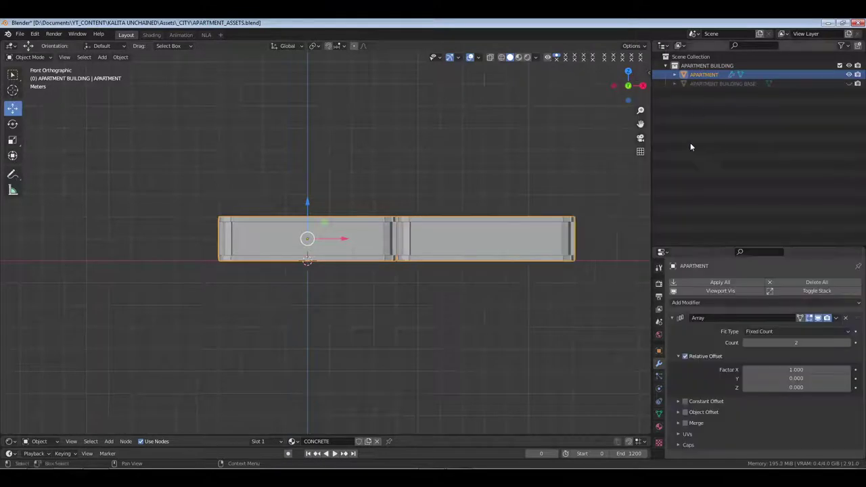
# Try an Array relative offset X factor of 0, and set it back to 1.
pyautogui.doubleClick(796, 369)
pyautogui.write('0')
pyautogui.press('Return')
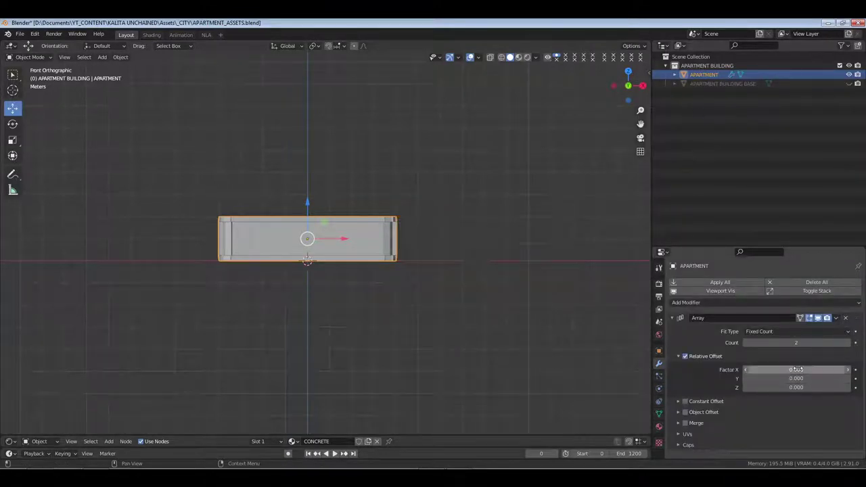
pyautogui.doubleClick(796, 369)
pyautogui.write('1')
pyautogui.press('Return')
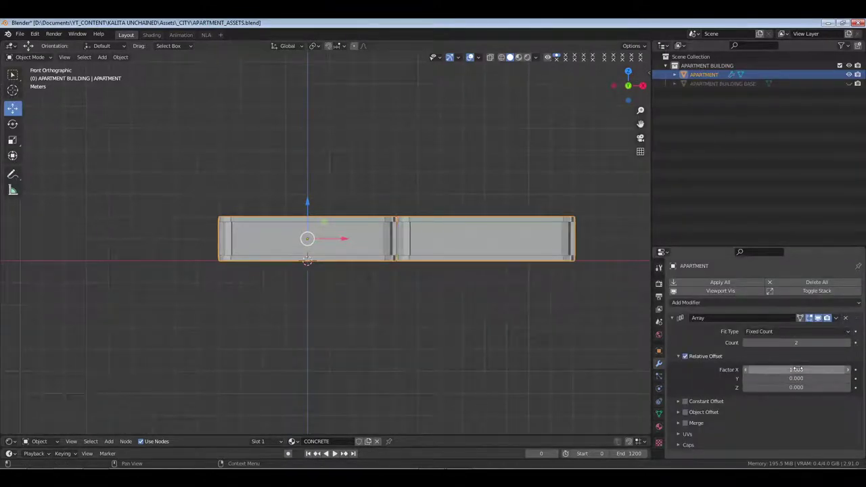
# Try wider gaps between the two apartments with relative offset X factors of 1.3 and 1.4.
pyautogui.moveTo(797, 370)
pyautogui.mouseDown()
pyautogui.moveTo(815, 370)
pyautogui.moveTo(799, 371)
pyautogui.mouseUp()
pyautogui.doubleClick(799, 371)
pyautogui.write('1.3')
pyautogui.press('Return')
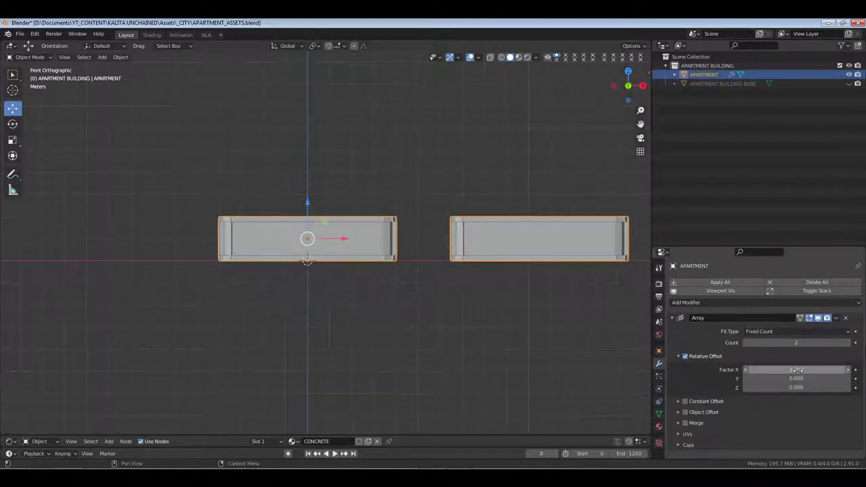
pyautogui.click(849, 371)
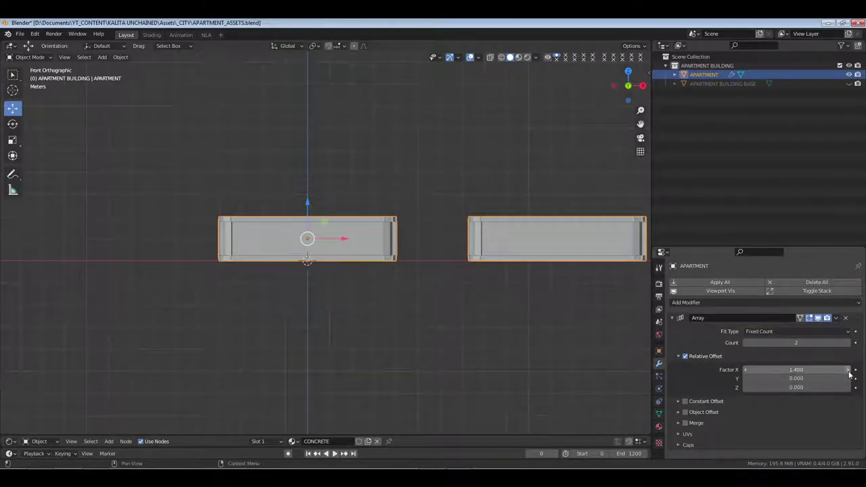
pyautogui.click(795, 370)
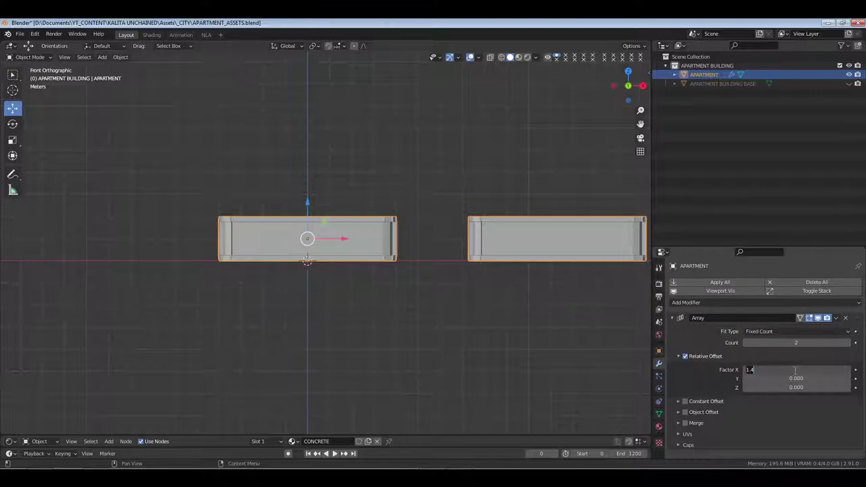
pyautogui.press('Return')
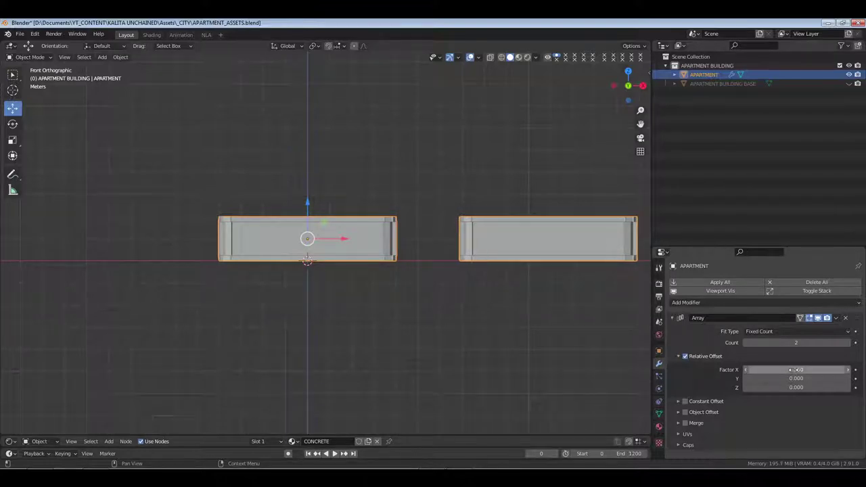
# Set the Array's relative offset X factor to 1.36 and move APARTMENT along X so the two copies straddle the origin.
pyautogui.click(795, 371)
pyautogui.write('1.34')
pyautogui.press('Return')
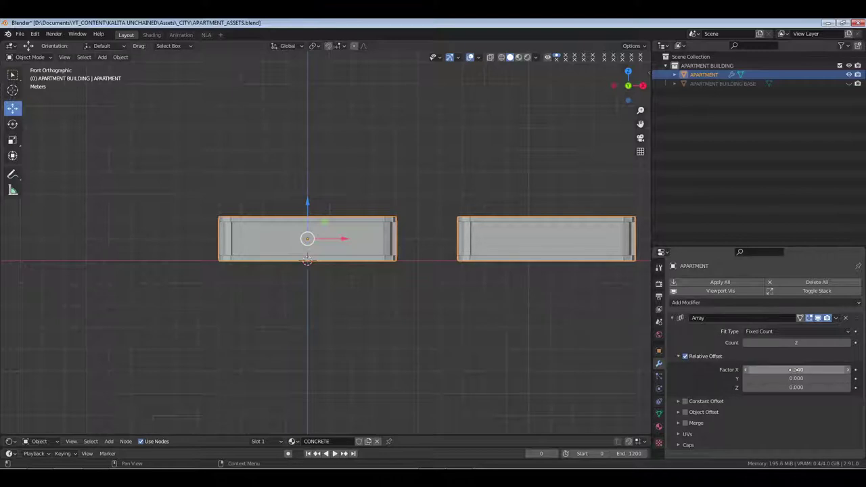
pyautogui.moveTo(797, 370)
pyautogui.mouseDown()
pyautogui.moveTo(816, 370)
pyautogui.moveTo(799, 372)
pyautogui.mouseUp()
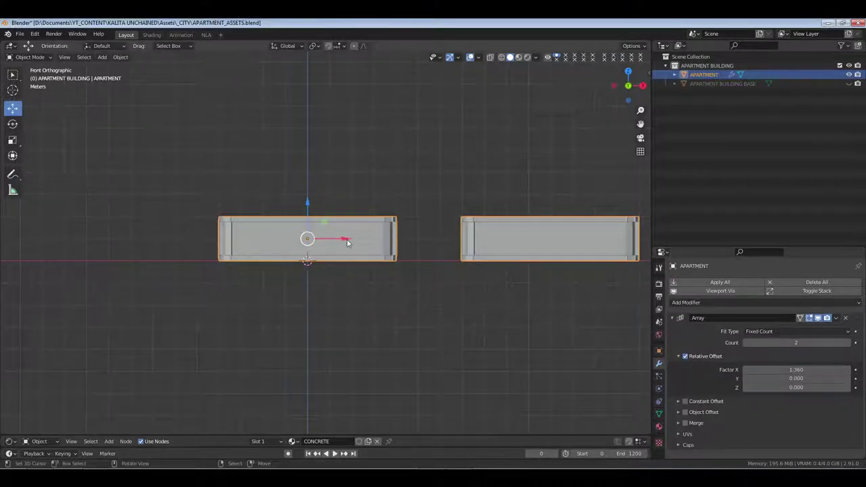
pyautogui.moveTo(344, 239); pyautogui.dragTo(234, 238)
pyautogui.moveTo(408, 293); pyautogui.dragTo(366, 261, button='middle')
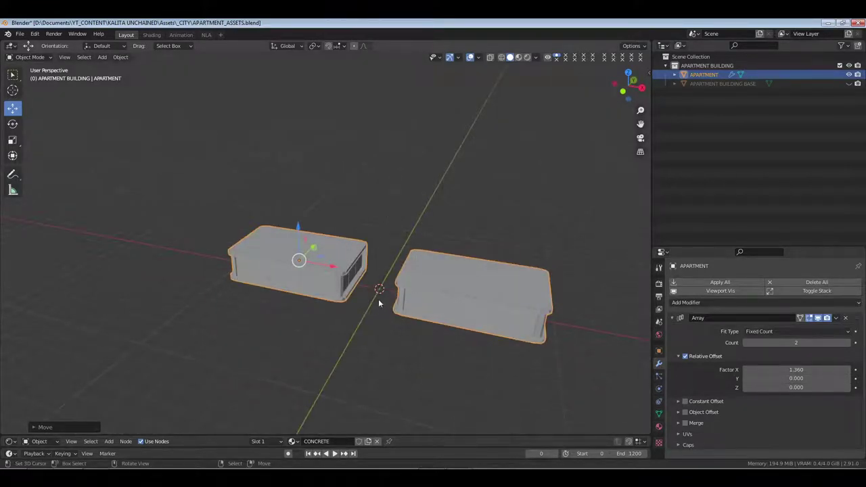
# Add a cube to the APARTMENT BUILDING collection and raise it 1 m along Z between the two apartments.
pyautogui.hotkey('shift', 'a')
pyautogui.click(697, 66)
pyautogui.hotkey('shift', 'a')
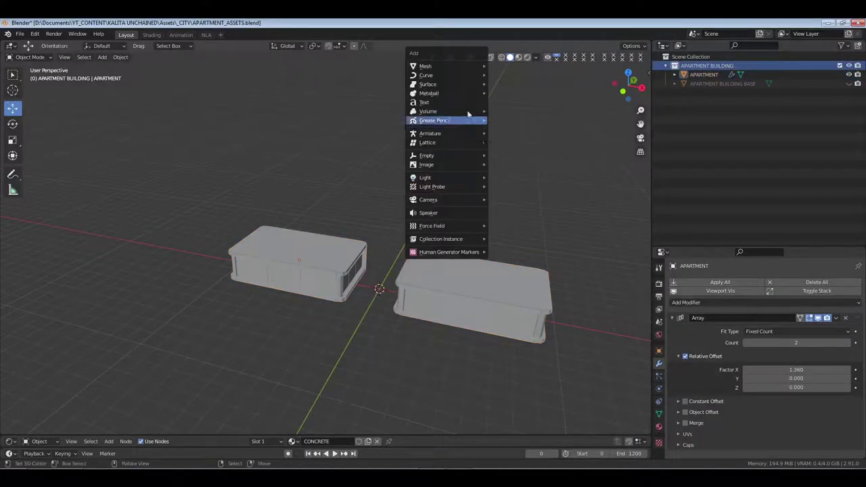
pyautogui.moveTo(475, 65)
pyautogui.click(508, 74)
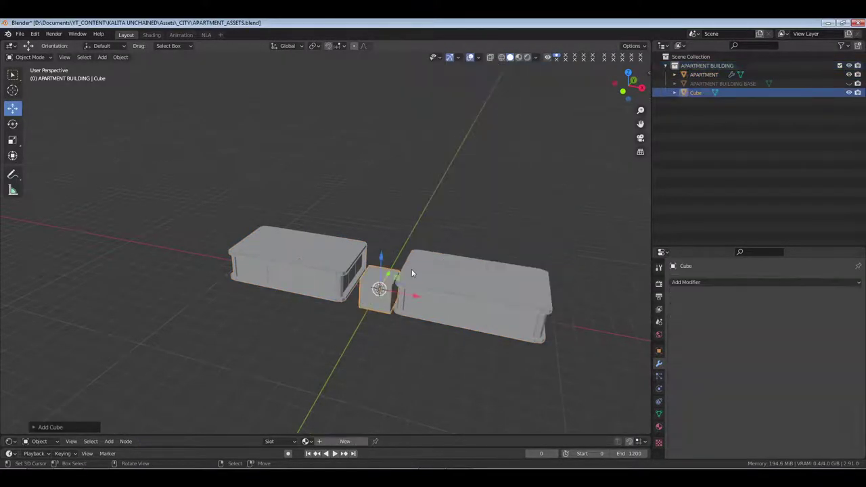
pyautogui.press('KP_1')
pyautogui.write('gz1')
pyautogui.press('Return')
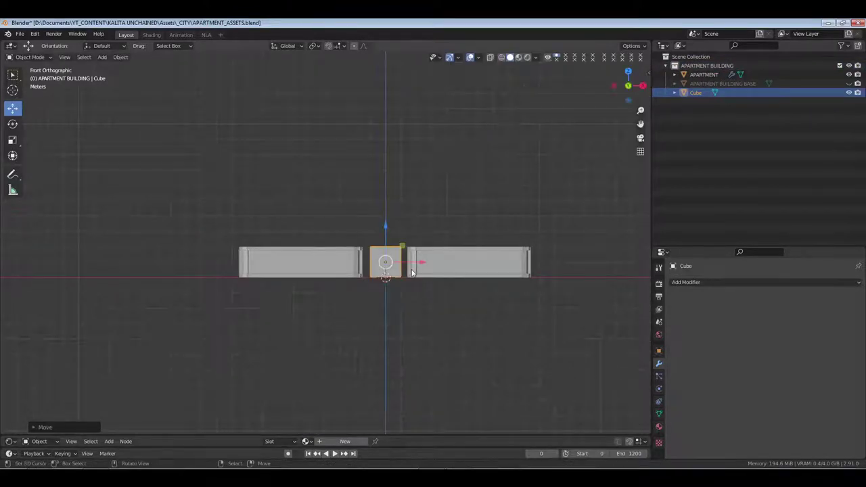
# Shorten the cube along Z and scale it to about 1.4 along X so it nearly fills the gap between the apartments.
pyautogui.scroll(4, 412, 273)
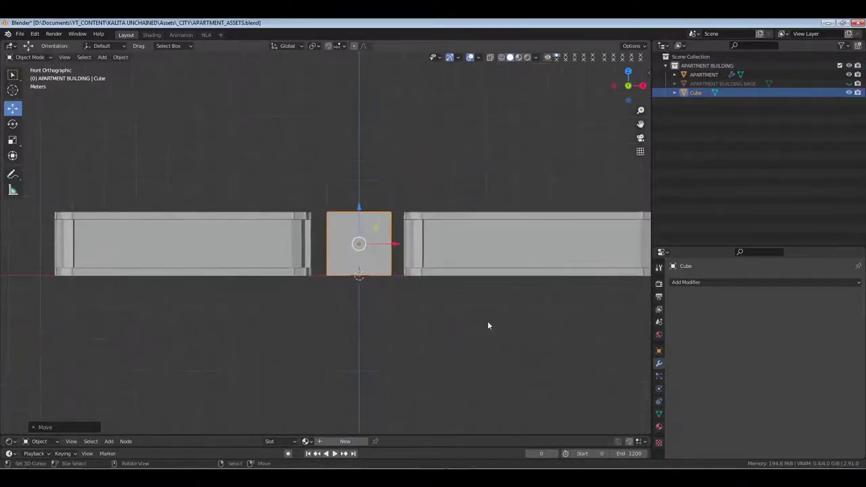
pyautogui.press('s')
pyautogui.press('z')
pyautogui.click(454, 290)
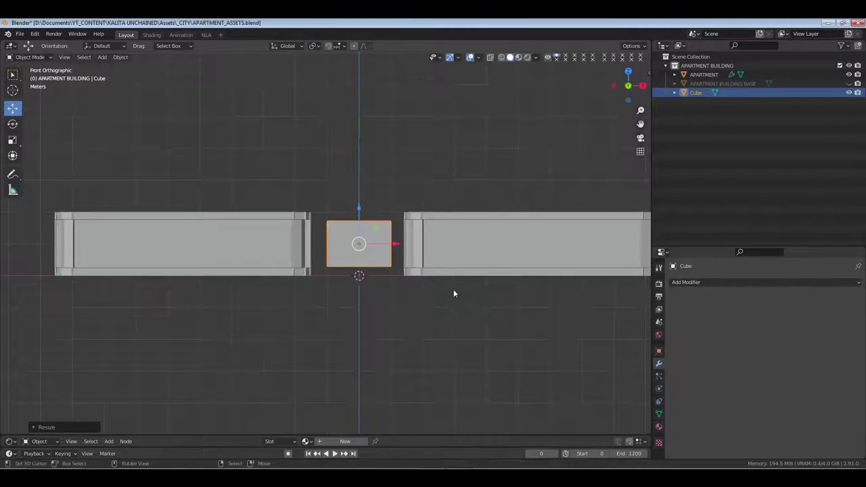
pyautogui.press('s')
pyautogui.press('x')
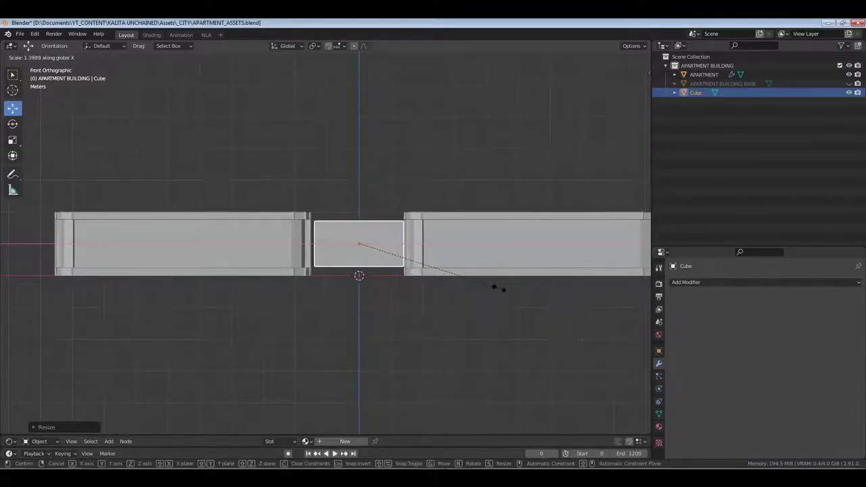
pyautogui.click(499, 288)
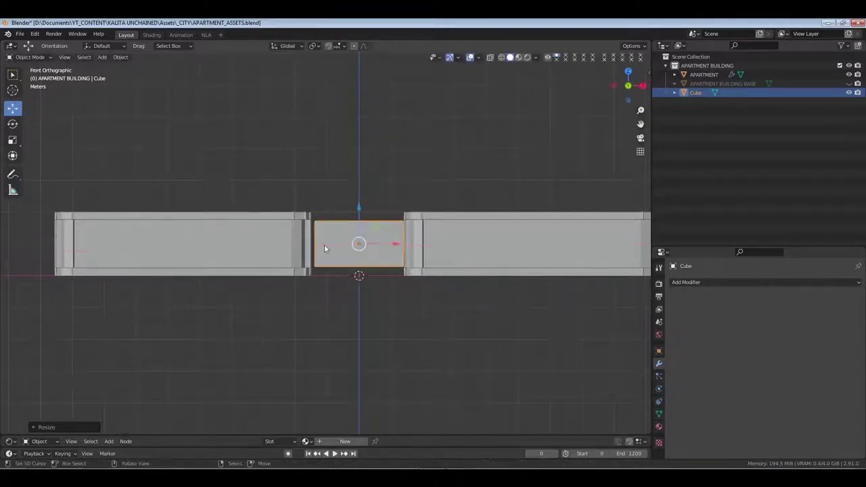
# Set the relative offset X factor of APARTMENT's Array modifier to 1.35.
pyautogui.click(288, 215)
pyautogui.click(798, 370)
pyautogui.write('1.36')
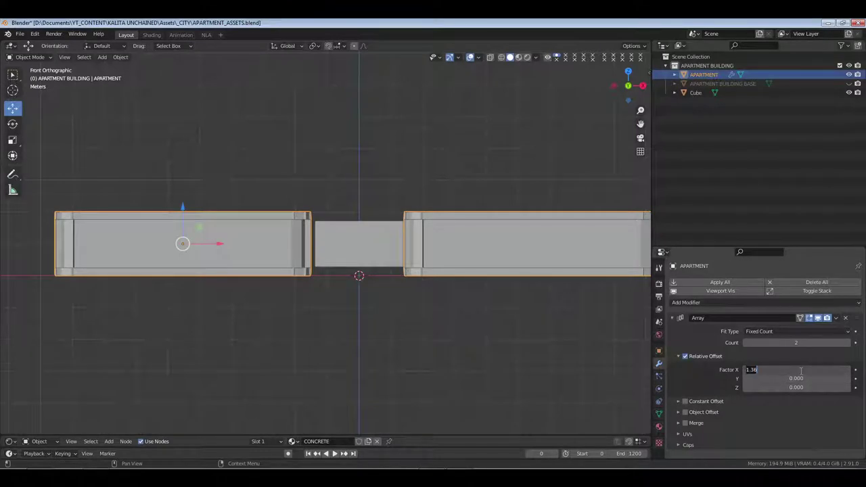
pyautogui.press('BackSpace')
pyautogui.press('BackSpace')
pyautogui.press('BackSpace')
pyautogui.write('.350')
pyautogui.press('Return')
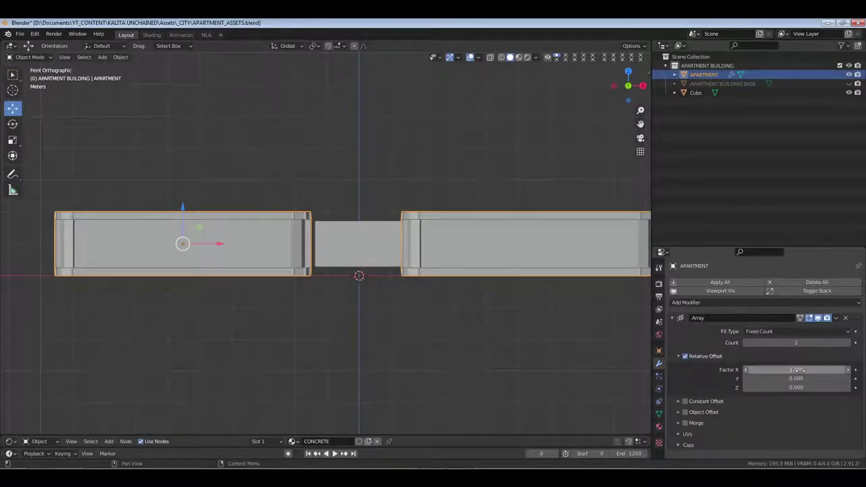
# Shift the cube slightly toward negative X and adjust its X scale so it meets both apartments.
pyautogui.click(372, 253)
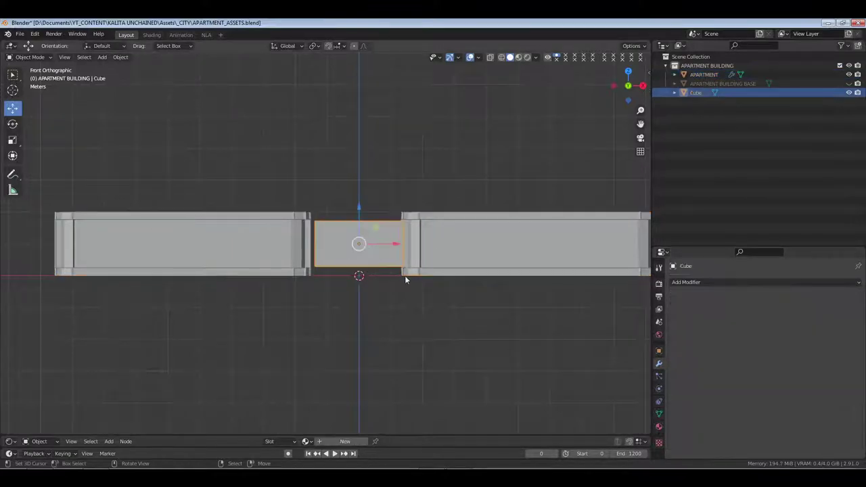
pyautogui.press('g')
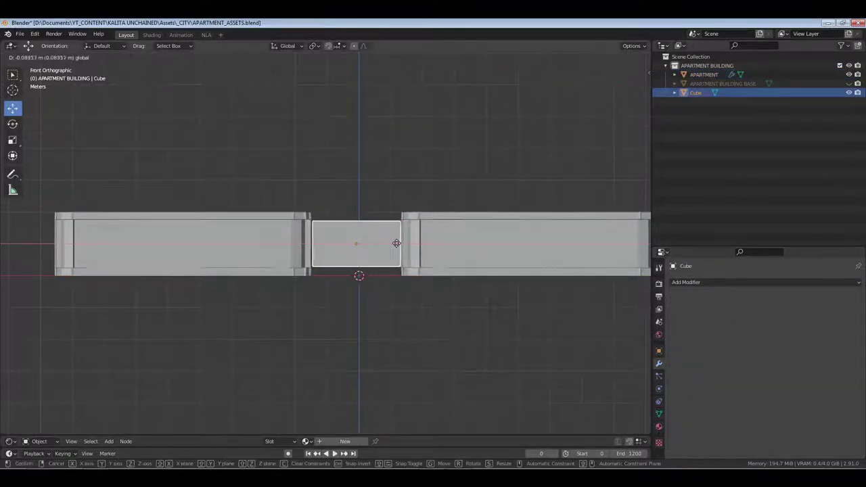
pyautogui.click(394, 244)
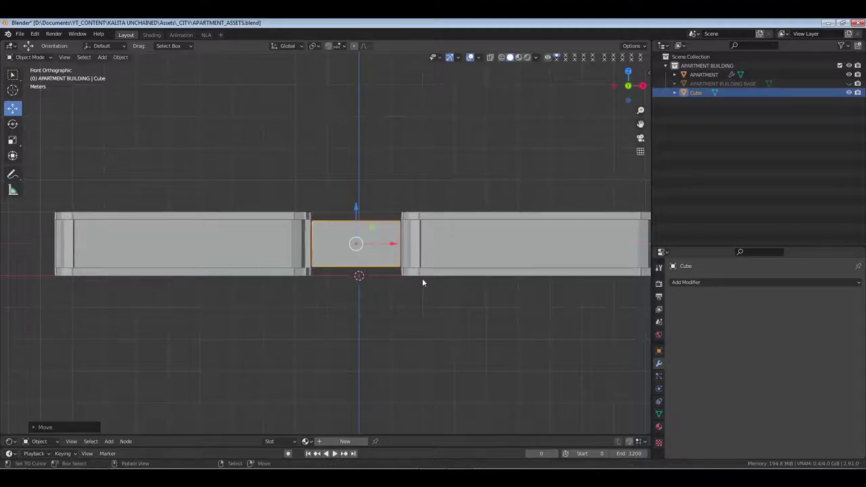
pyautogui.press('s')
pyautogui.press('x')
pyautogui.click(434, 276)
# In wireframe, scale the cube to about 2.1 along Y so it reaches the apartments' rounded corners.
pyautogui.press('KP_7')
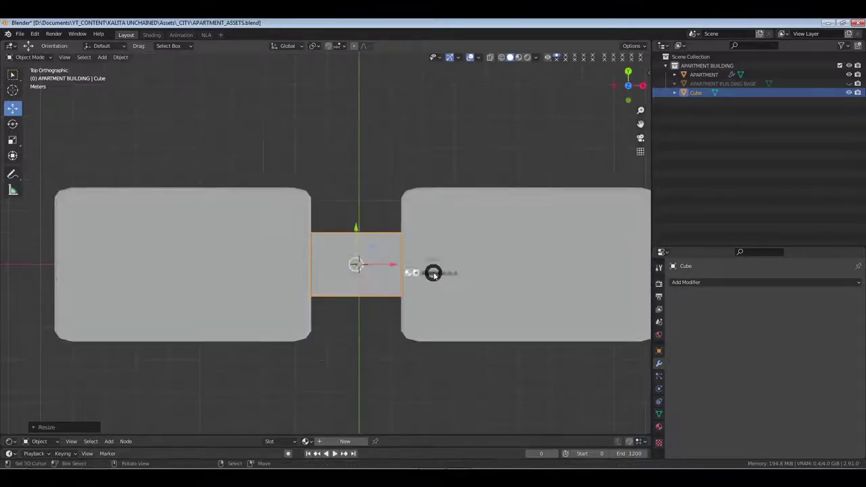
pyautogui.hotkey('shift', 'z')
pyautogui.scroll(3, 434, 276)
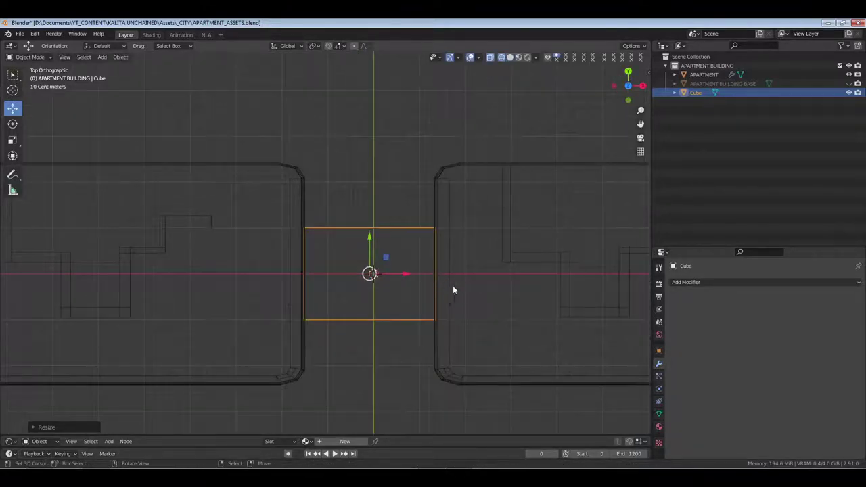
pyautogui.moveTo(453, 291); pyautogui.dragTo(447, 251, button='middle')
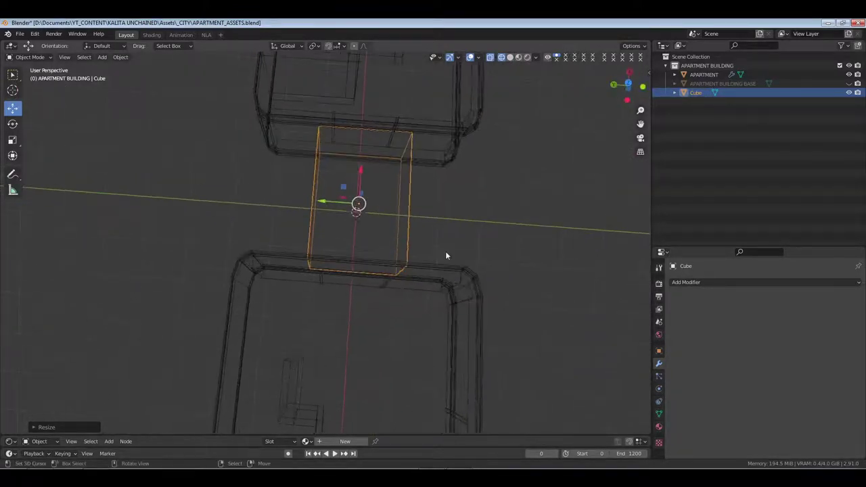
pyautogui.press('KP_7')
pyautogui.press('s')
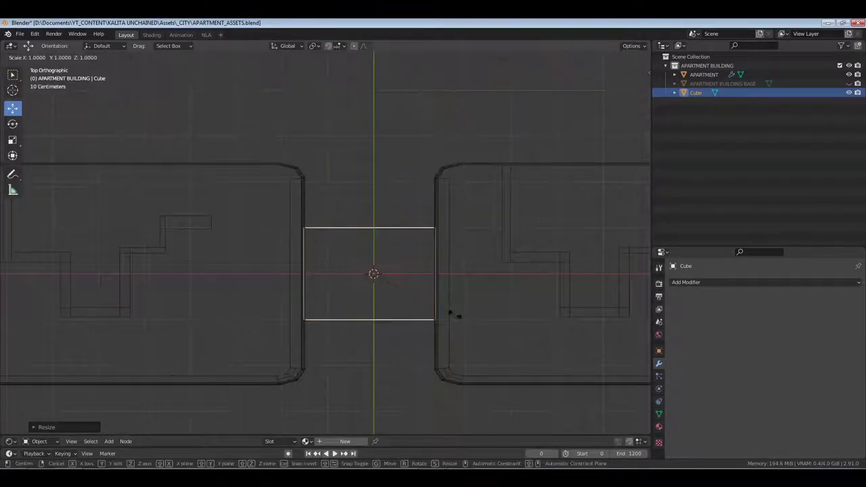
pyautogui.press('y')
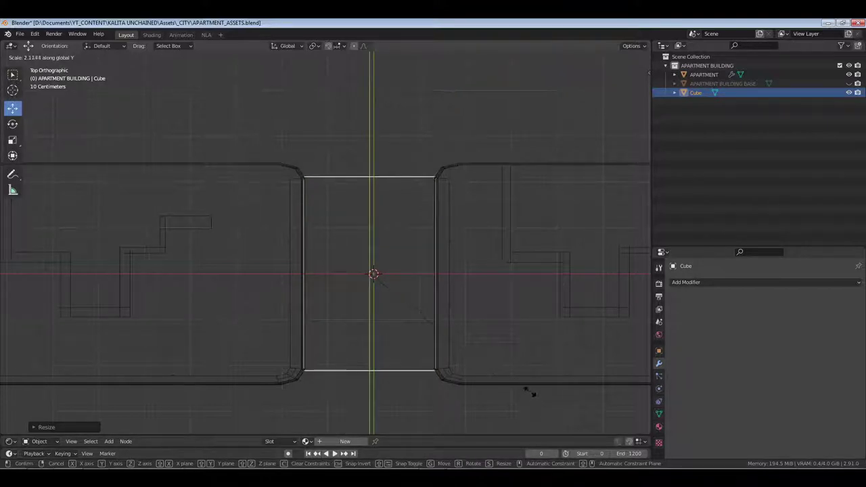
pyautogui.click(521, 385)
# Scale the cube to about 1.2 along Z so it overlaps the apartments' floor and roof slabs in height.
pyautogui.moveTo(505, 388); pyautogui.dragTo(495, 280, button='middle')
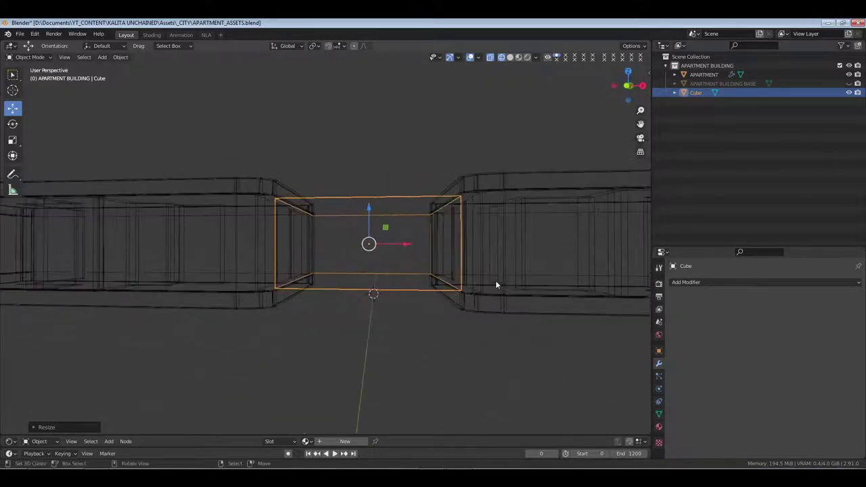
pyautogui.press('KP_1')
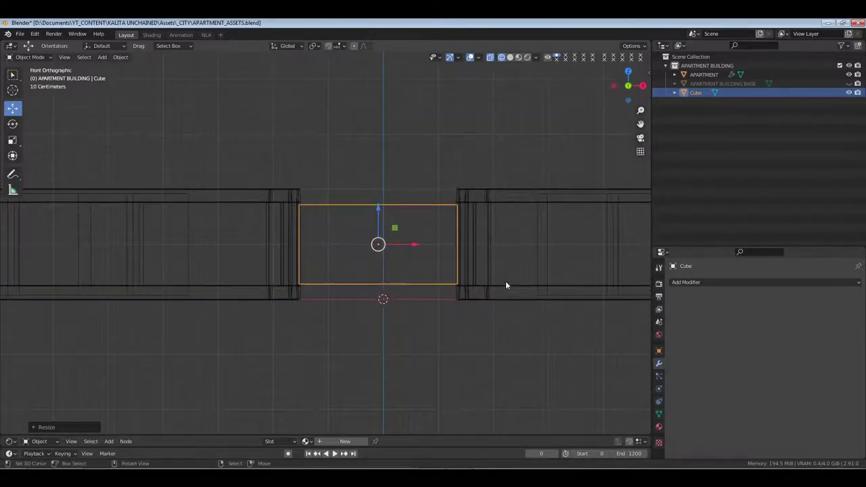
pyautogui.scroll(6, 507, 271)
pyautogui.keyDown('shift'); pyautogui.moveTo(509, 253); pyautogui.dragTo(381, 241, button='middle'); pyautogui.keyUp('shift')
pyautogui.press('s')
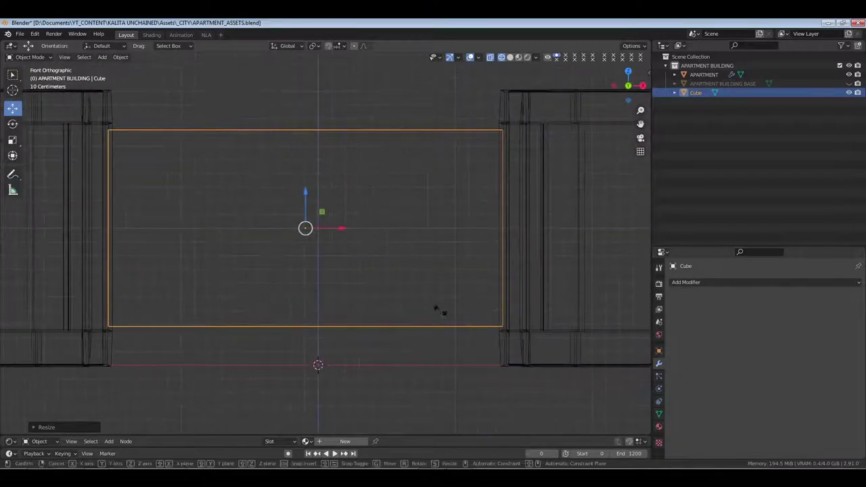
pyautogui.press('z')
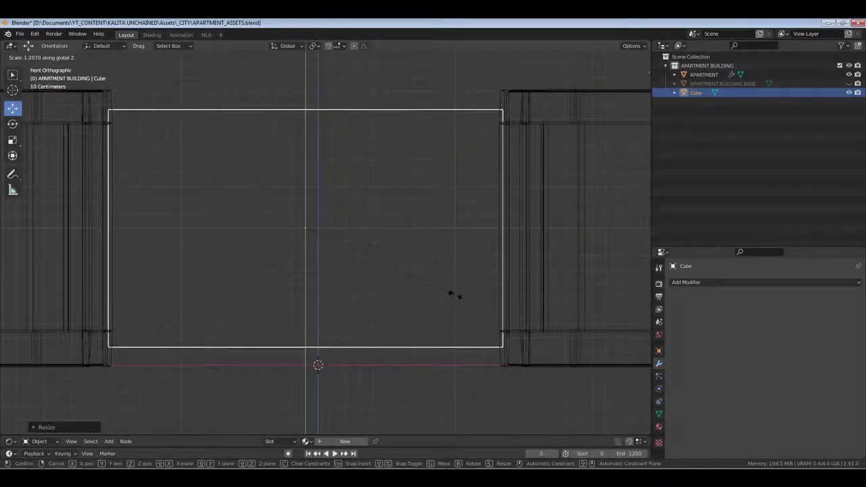
pyautogui.click(453, 294)
# Scale the cube to about 0.99 along X to fit flush between the apartment walls, and clear the selection.
pyautogui.press('x')
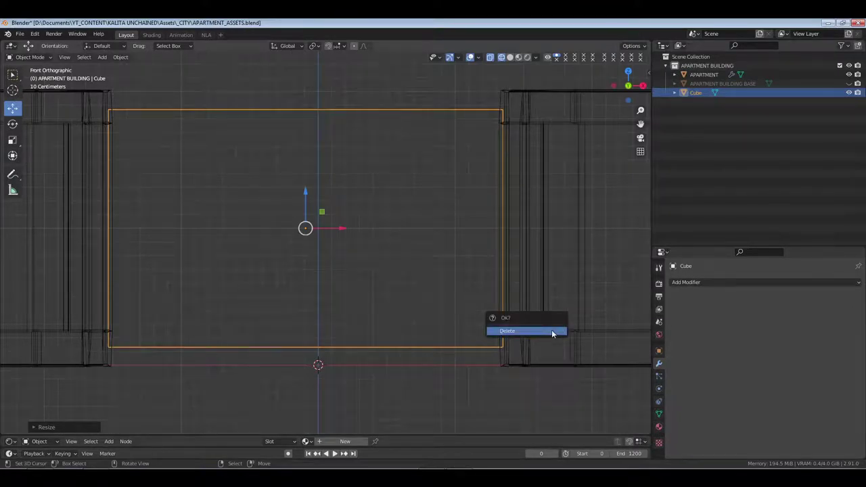
pyautogui.press('Escape')
pyautogui.press('s')
pyautogui.press('x')
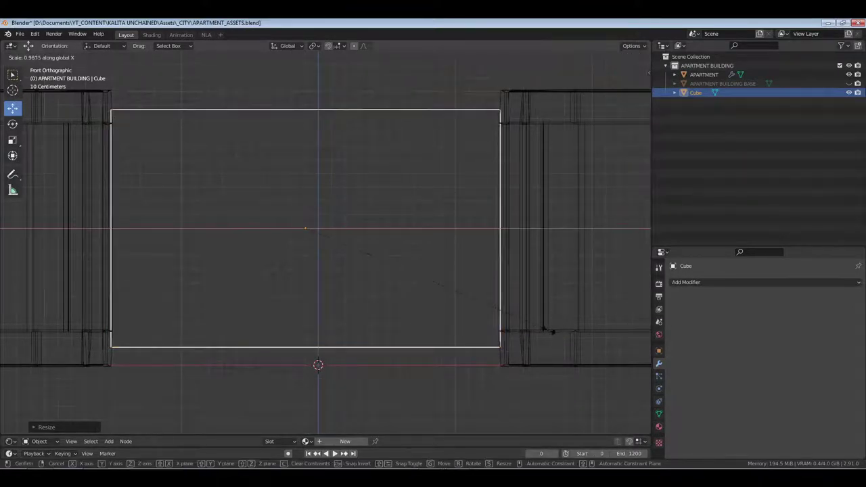
pyautogui.click(550, 329)
pyautogui.hotkey('alt', 'a')
# Rename the cube between the apartments to APARTMENT DIVIDER.
pyautogui.scroll(-2, 429, 288)
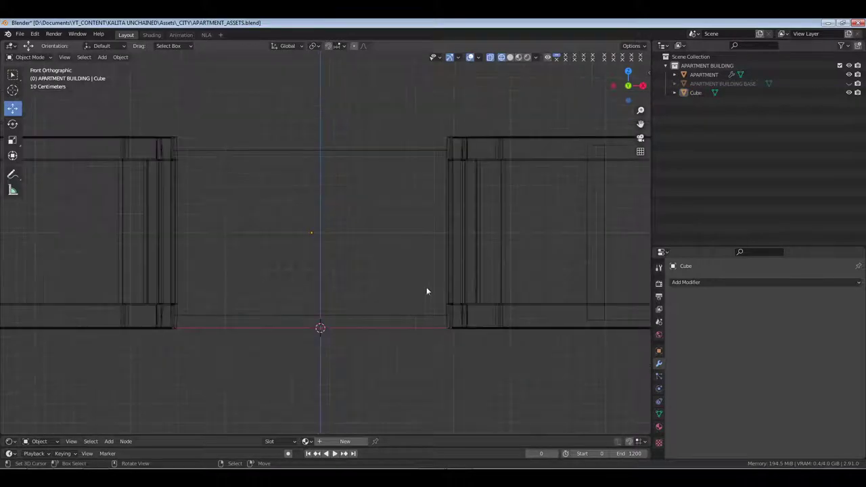
pyautogui.click(393, 312)
pyautogui.press('F2')
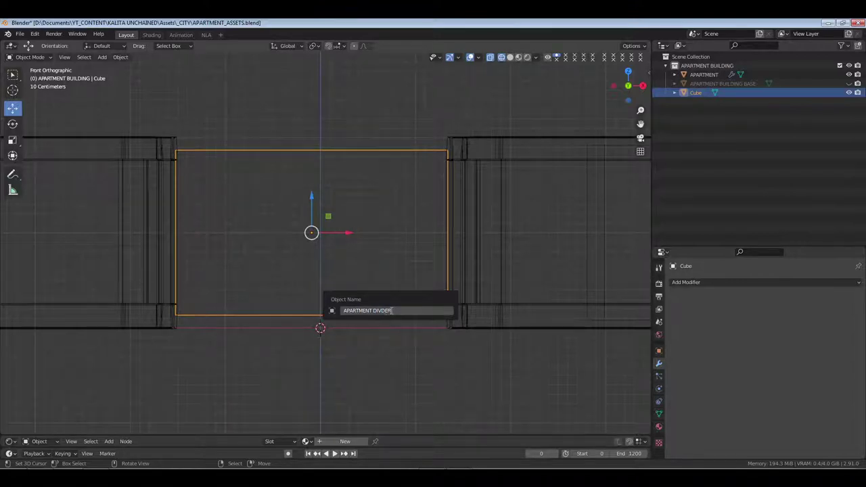
pyautogui.press('Return')
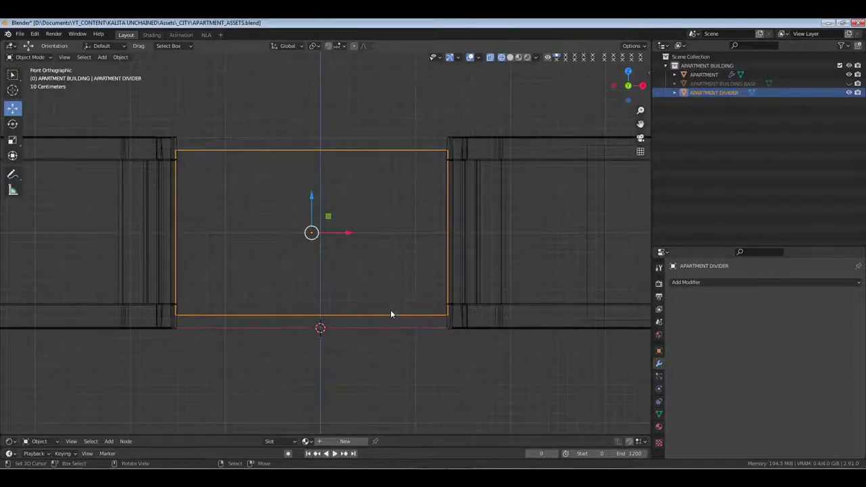
# Add a Bevel modifier to APARTMENT DIVIDER and display the scene in Material Preview shading.
pyautogui.click(717, 282)
pyautogui.click(692, 113)
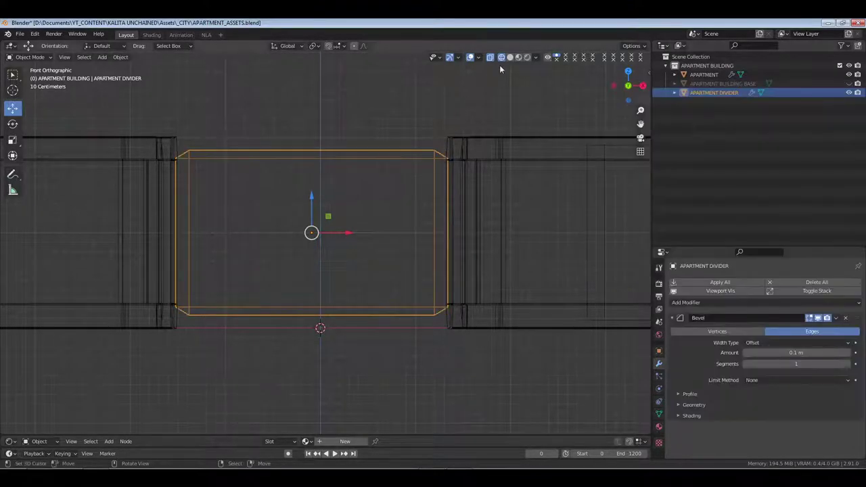
pyautogui.click(518, 57)
pyautogui.moveTo(368, 203)
pyautogui.mouseDown(button='middle')
pyautogui.moveTo(362, 245)
pyautogui.moveTo(374, 231)
pyautogui.moveTo(447, 280)
pyautogui.moveTo(444, 312)
pyautogui.moveTo(398, 303)
pyautogui.moveTo(423, 309)
pyautogui.moveTo(376, 312)
pyautogui.moveTo(345, 257)
pyautogui.mouseUp(button='middle')
pyautogui.moveTo(357, 341); pyautogui.dragTo(526, 357, button='middle')
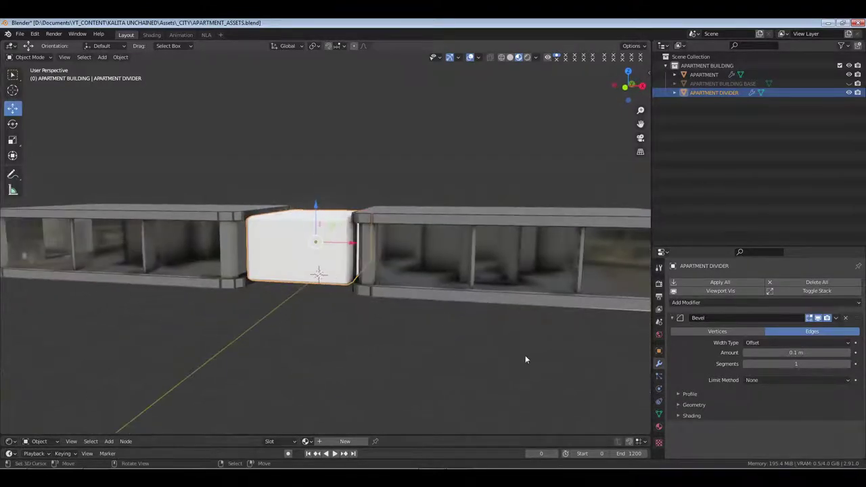
# Set the divider's Bevel to the Angle limit method, 6 segments and an amount of 0.034 m.
pyautogui.click(772, 381)
pyautogui.click(767, 401)
pyautogui.click(795, 364)
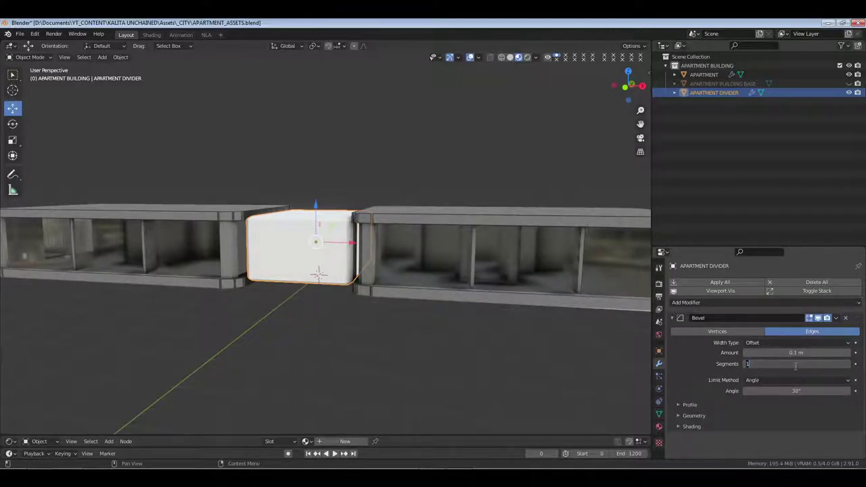
pyautogui.write('6')
pyautogui.press('Return')
pyautogui.click(798, 351)
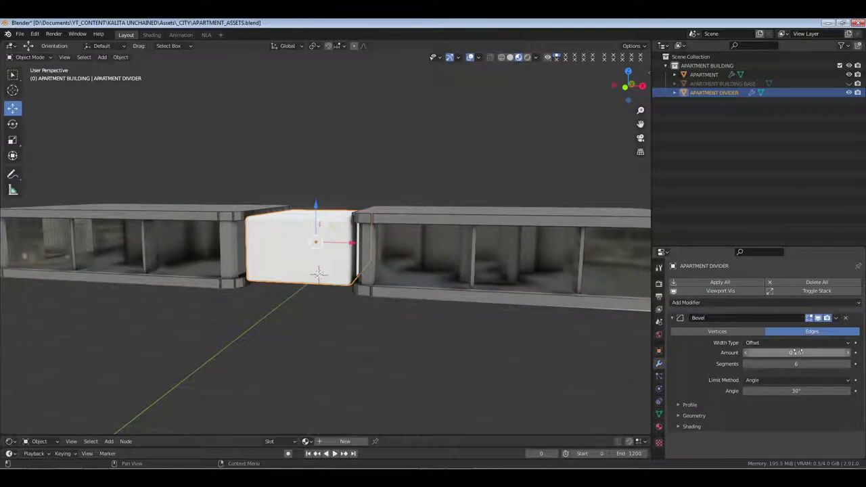
pyautogui.write('0.034')
pyautogui.press('Return')
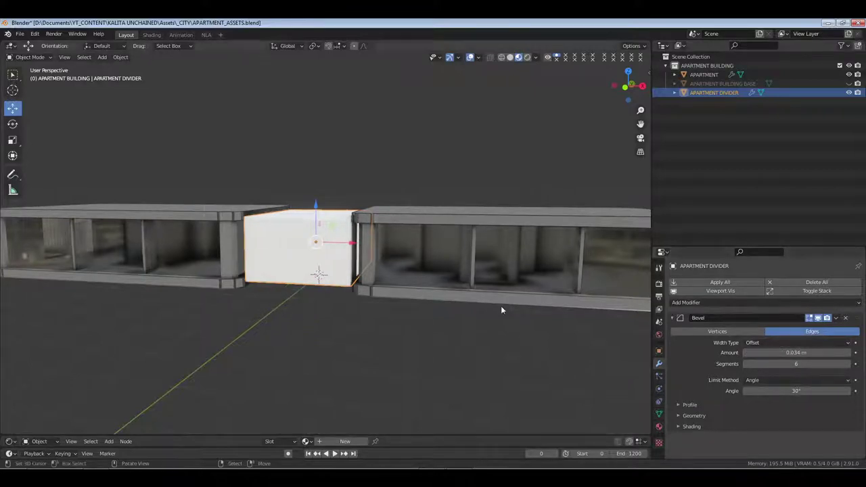
# Turn off the viewport display of APARTMENT's Array modifier and hide APARTMENT DIVIDER.
pyautogui.moveTo(500, 306); pyautogui.dragTo(418, 297, button='middle')
pyautogui.press('Tab')
pyautogui.press('Tab')
pyautogui.keyDown('shift'); pyautogui.moveTo(258, 298); pyautogui.dragTo(371, 269, button='middle'); pyautogui.keyUp('shift')
pyautogui.rightClick(349, 235)
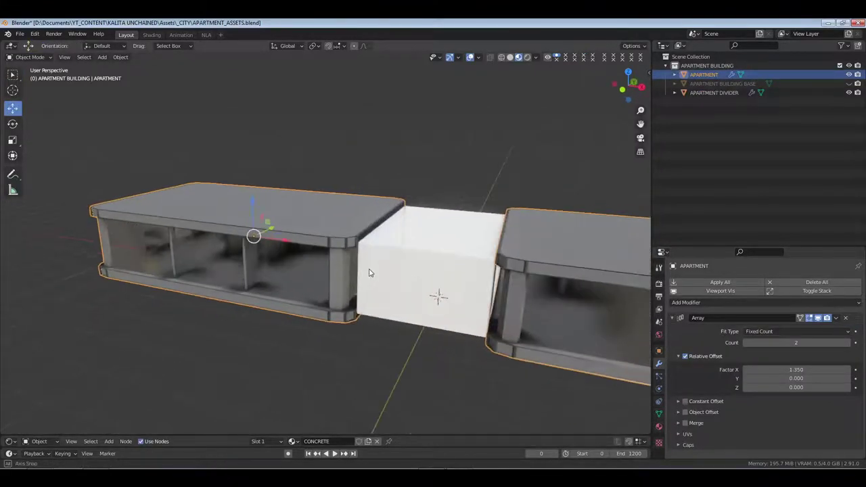
pyautogui.click(818, 318)
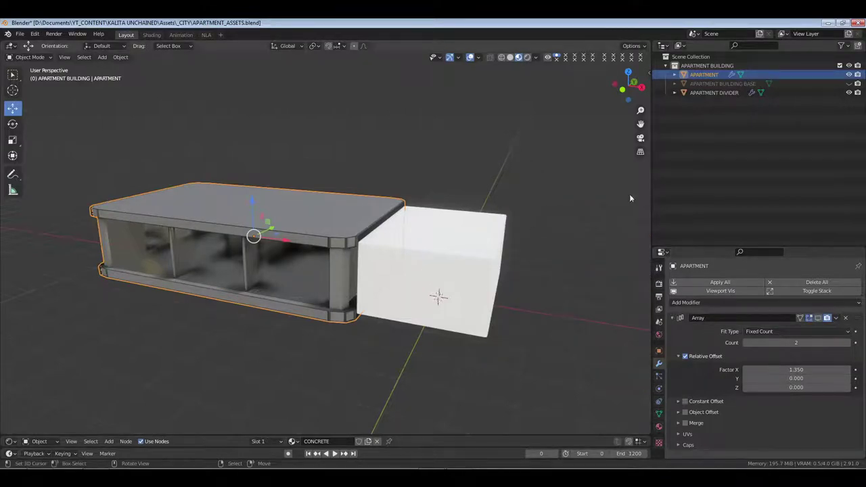
pyautogui.click(850, 92)
# In Edit Mode, select the three window faces on the apartment's end that faces the divider.
pyautogui.moveTo(349, 281); pyautogui.dragTo(335, 251, button='middle')
pyautogui.press('Tab')
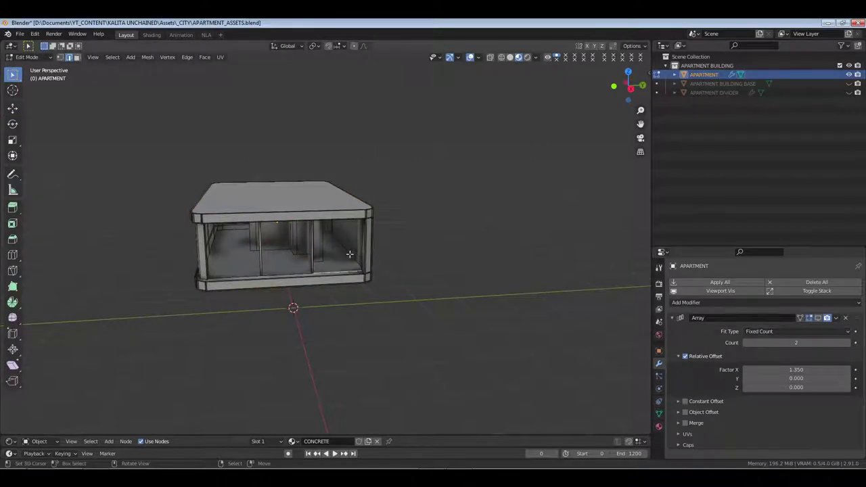
pyautogui.press('3')
pyautogui.click(338, 253)
pyautogui.keyDown('shift'); pyautogui.click(292, 251); pyautogui.keyUp('shift')
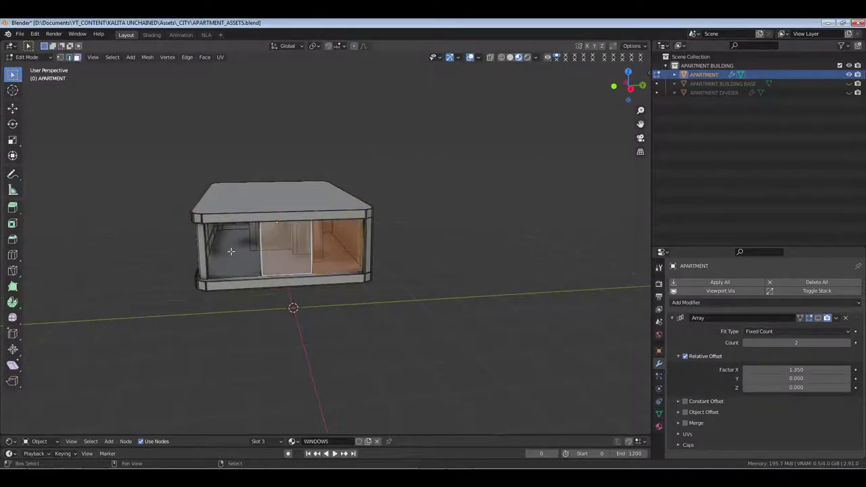
pyautogui.keyDown('shift'); pyautogui.click(231, 251); pyautogui.keyUp('shift')
# Display the model in Wireframe shading and assign the CONCRETE material to the selected window faces on the divider-facing end.
pyautogui.moveTo(278, 316); pyautogui.dragTo(303, 322, button='middle')
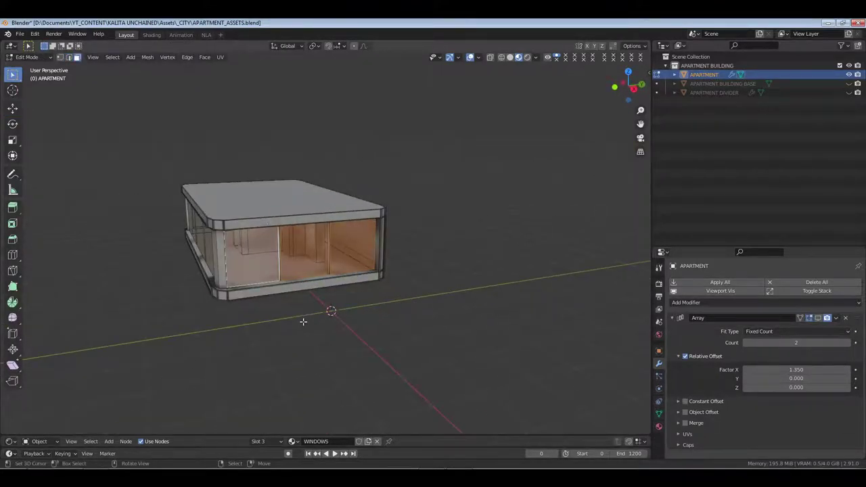
pyautogui.scroll(8, 303, 321)
pyautogui.moveTo(357, 327); pyautogui.dragTo(191, 294, button='middle')
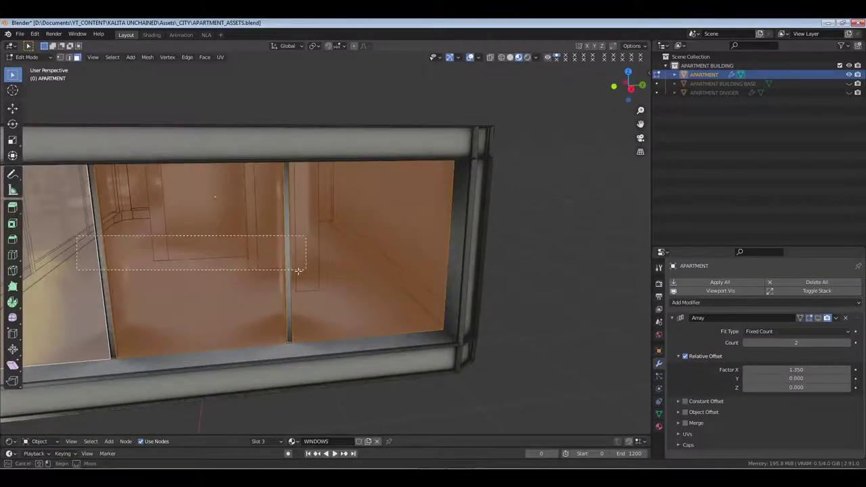
pyautogui.scroll(6, 309, 280)
pyautogui.press('z')
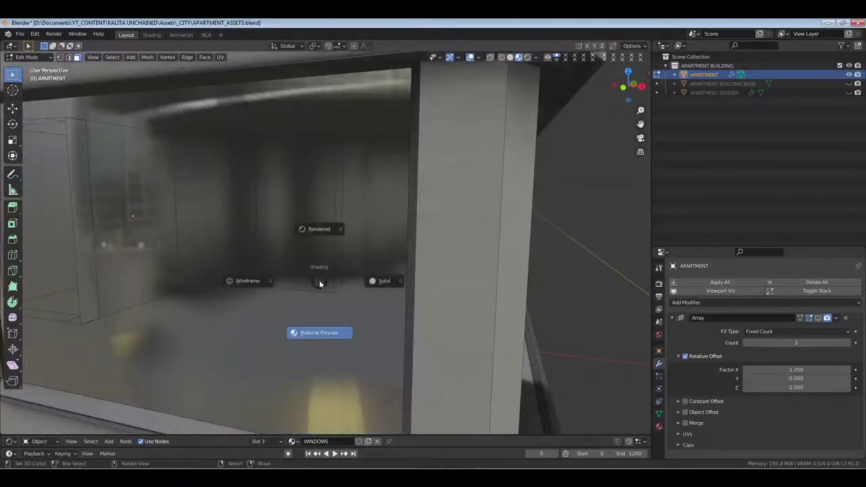
pyautogui.click(249, 280)
pyautogui.scroll(-6, 335, 263)
pyautogui.moveTo(336, 263)
pyautogui.mouseDown(button='middle')
pyautogui.moveTo(287, 269)
pyautogui.moveTo(285, 317)
pyautogui.moveTo(402, 286)
pyautogui.moveTo(409, 270)
pyautogui.mouseUp(button='middle')
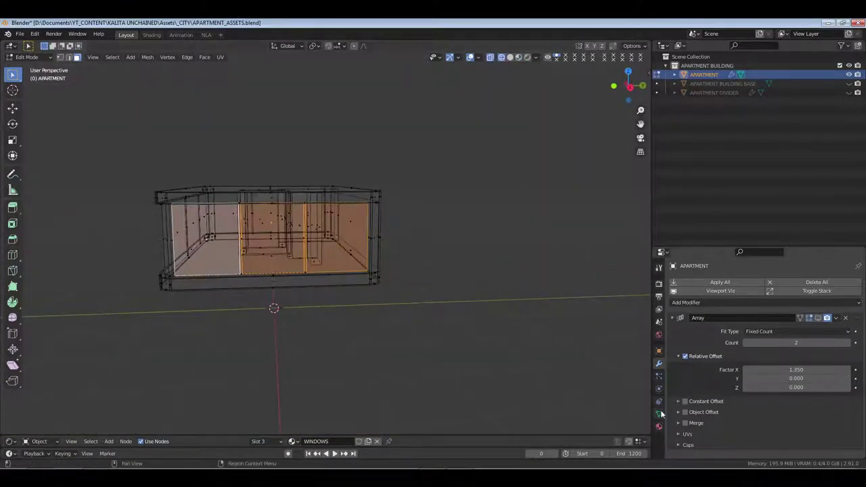
pyautogui.click(659, 426)
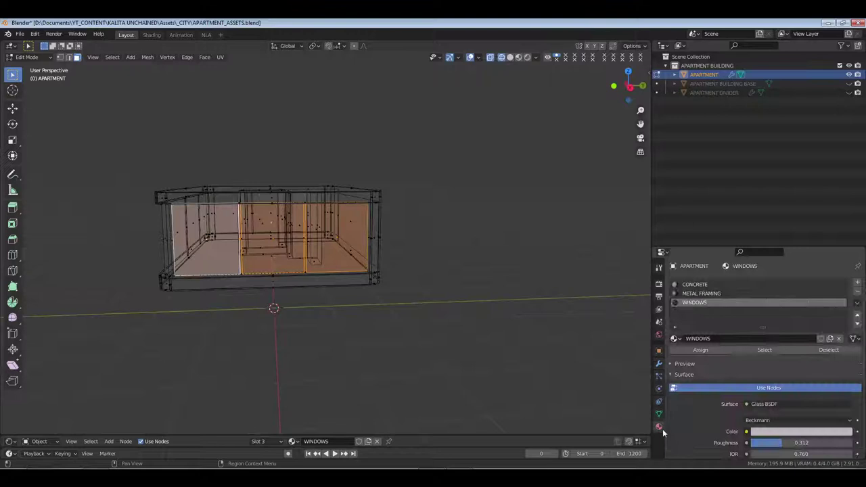
pyautogui.click(697, 284)
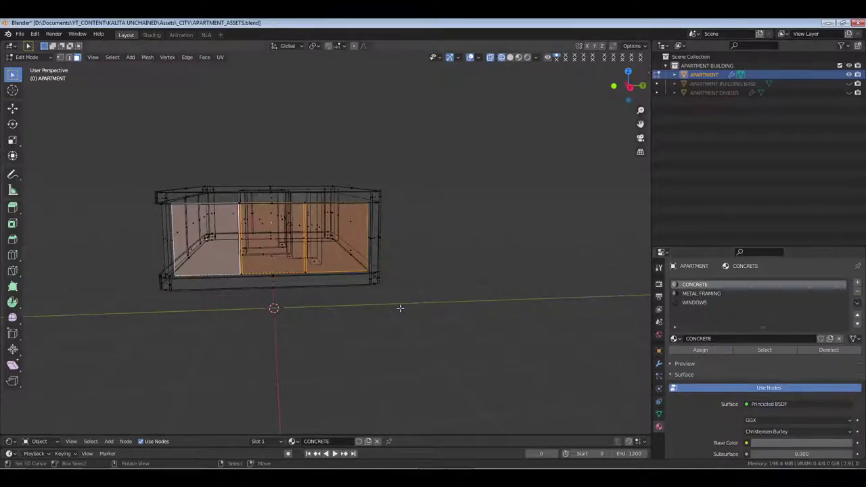
# Return to Material Preview shading, save the file and leave Edit Mode with everything deselected.
pyautogui.hotkey('alt', 'a')
pyautogui.press('z')
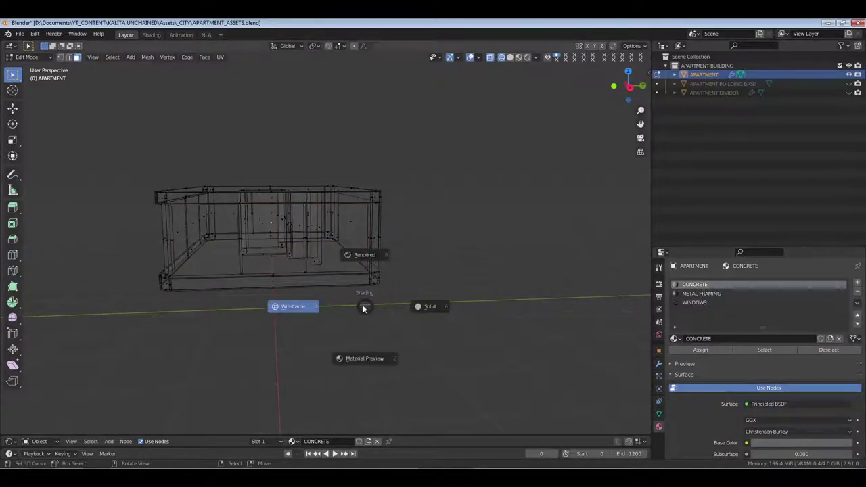
pyautogui.click(365, 357)
pyautogui.moveTo(310, 293); pyautogui.dragTo(412, 315, button='middle')
pyautogui.hotkey('ctrl', 's')
pyautogui.scroll(1, 349, 305)
pyautogui.press('Tab')
pyautogui.hotkey('alt', 'a')
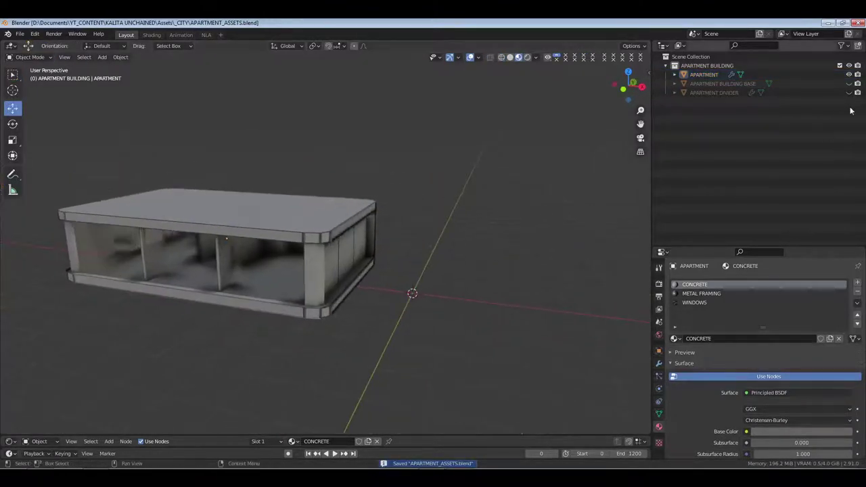
# Unhide APARTMENT DIVIDER and turn the viewport display of APARTMENT's Array modifier back on.
pyautogui.click(849, 92)
pyautogui.click(309, 237)
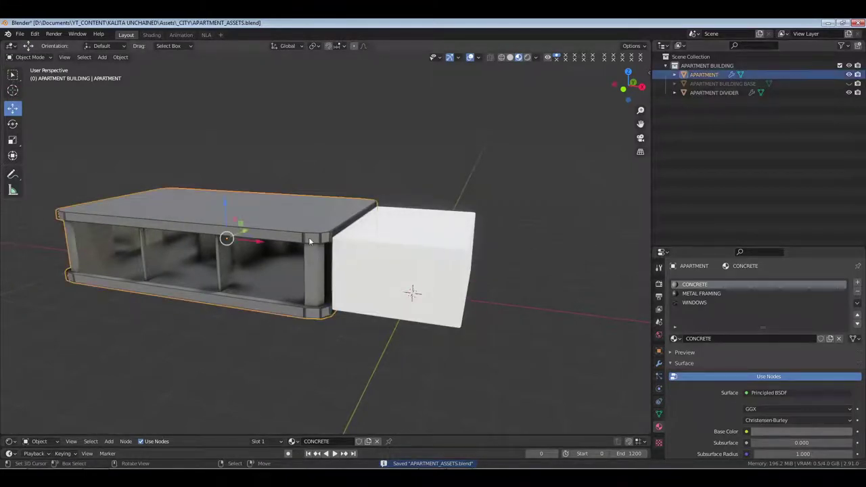
pyautogui.click(659, 363)
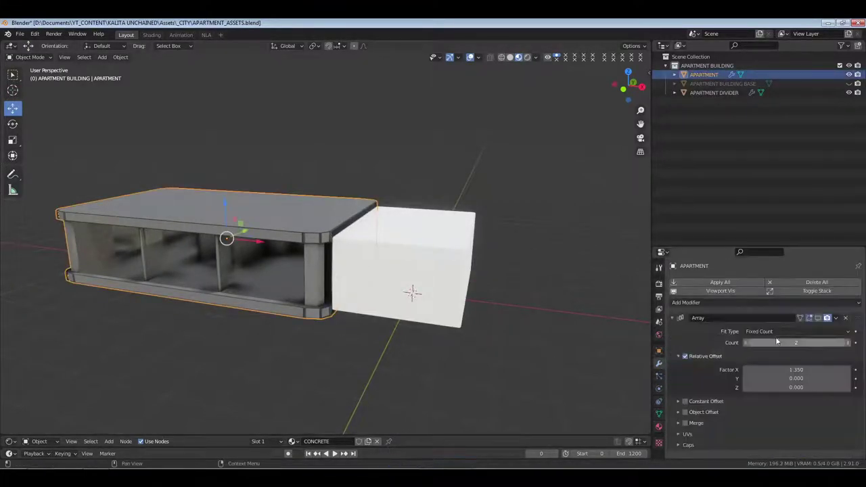
pyautogui.click(823, 320)
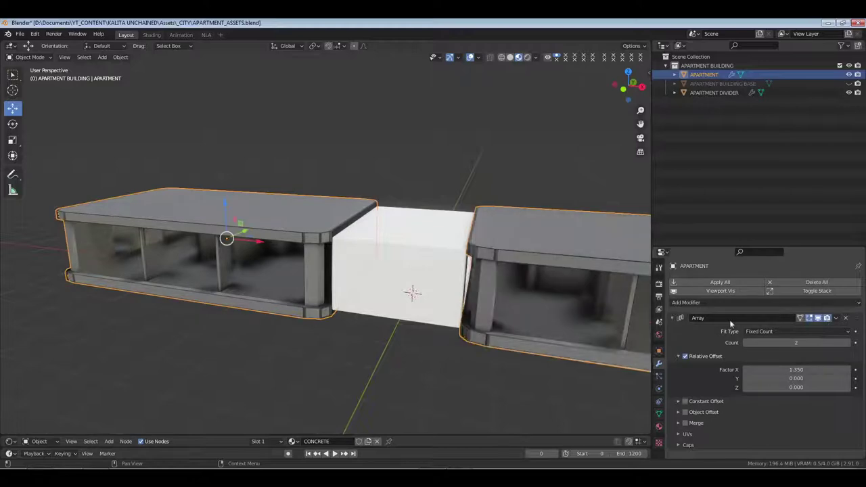
pyautogui.hotkey('alt', 'a')
# In Edit Mode, select the three window faces on the apartment's outer end wall, opposite the divider.
pyautogui.moveTo(555, 310); pyautogui.dragTo(315, 265, button='middle')
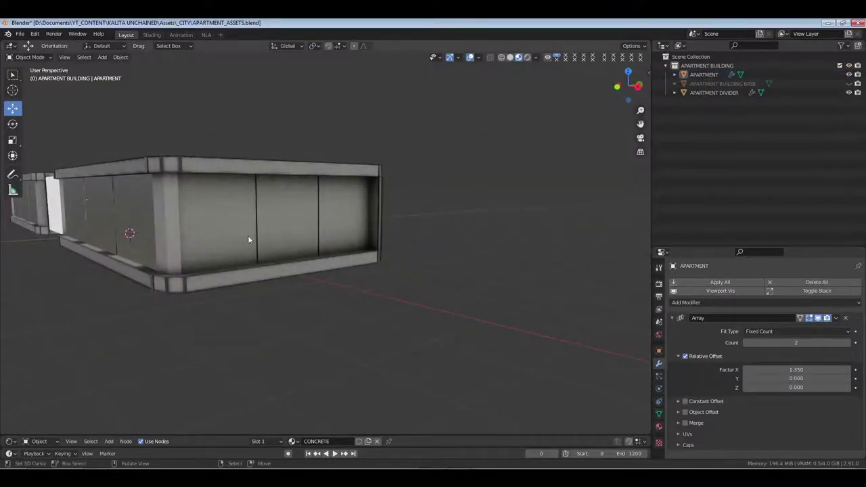
pyautogui.moveTo(248, 239); pyautogui.dragTo(508, 180, button='middle')
pyautogui.click(506, 202)
pyautogui.press('Tab')
pyautogui.click(524, 247)
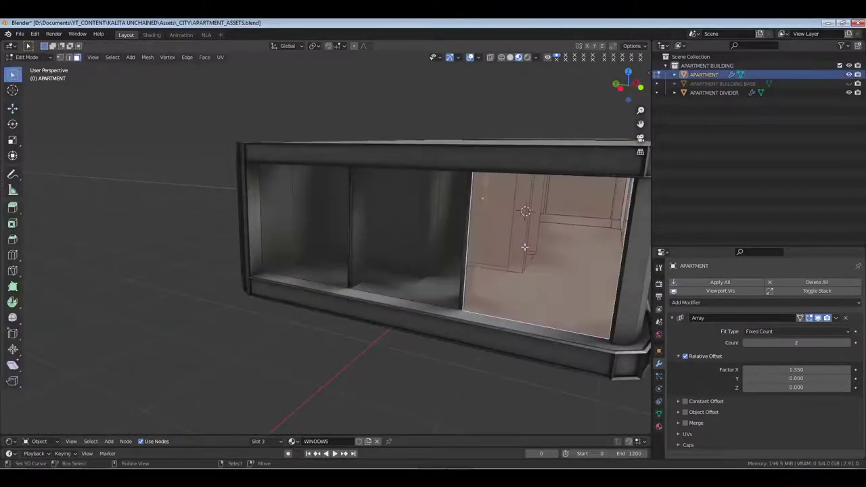
pyautogui.keyDown('shift'); pyautogui.click(412, 232); pyautogui.keyUp('shift')
pyautogui.keyDown('shift'); pyautogui.click(314, 232); pyautogui.keyUp('shift')
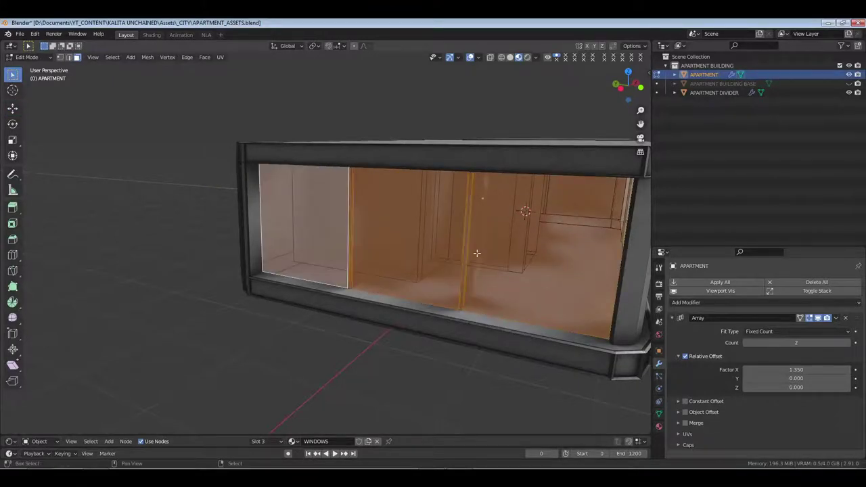
# Assign the CONCRETE material to the selected window faces on the outer end wall.
pyautogui.press('z')
pyautogui.click(442, 264)
pyautogui.moveTo(443, 264)
pyautogui.mouseDown(button='middle')
pyautogui.moveTo(464, 271)
pyautogui.moveTo(447, 260)
pyautogui.moveTo(471, 259)
pyautogui.mouseUp(button='middle')
pyautogui.press('z')
pyautogui.click(474, 311)
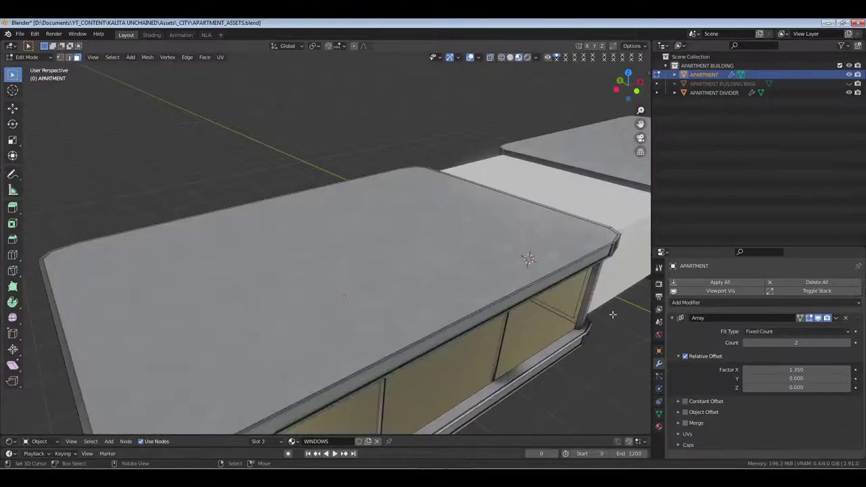
pyautogui.moveTo(475, 310)
pyautogui.mouseDown(button='middle')
pyautogui.moveTo(489, 298)
pyautogui.moveTo(572, 352)
pyautogui.mouseUp(button='middle')
pyautogui.click(659, 426)
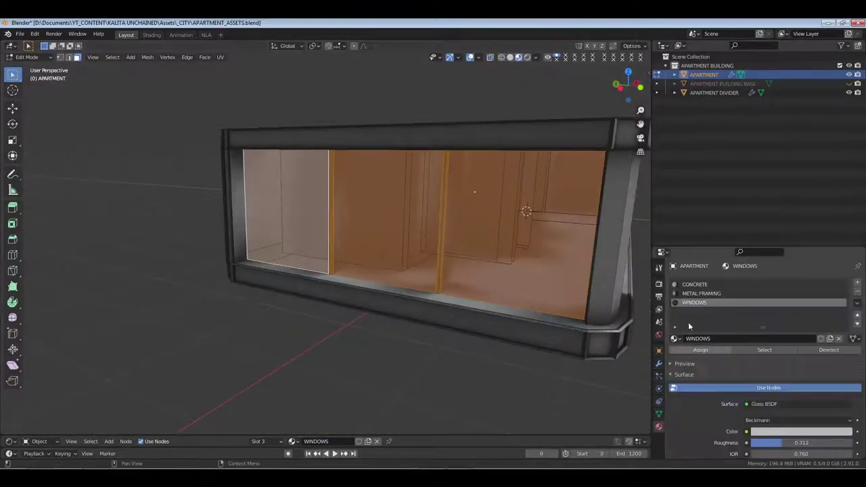
pyautogui.click(695, 285)
pyautogui.click(700, 350)
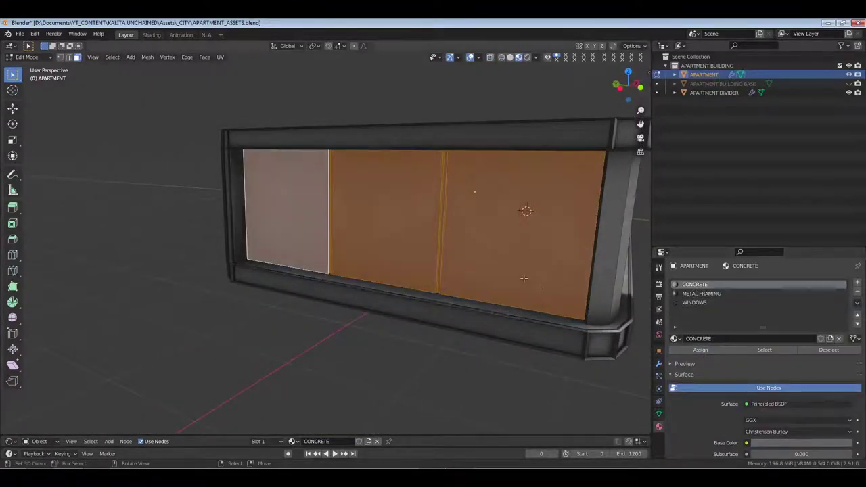
# Leave Edit Mode, deselect the apartment and save the file.
pyautogui.press('Tab')
pyautogui.hotkey('alt', 'a')
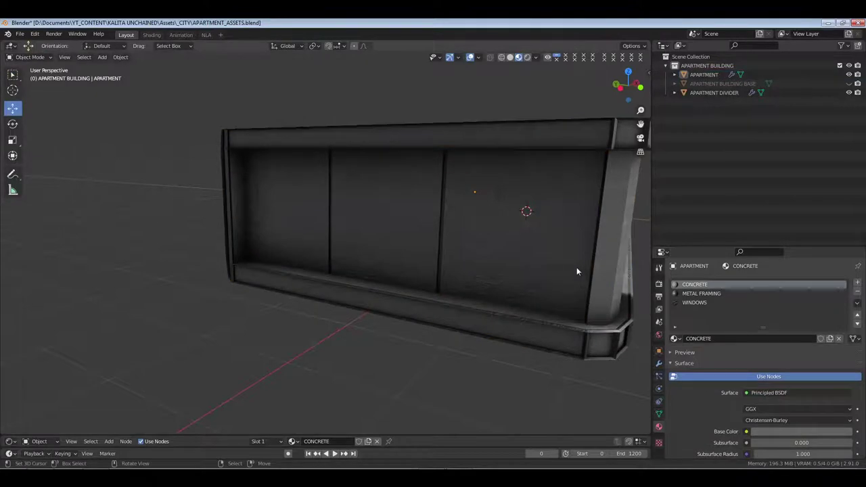
pyautogui.scroll(-5, 572, 266)
pyautogui.moveTo(564, 264); pyautogui.dragTo(484, 266, button='middle')
pyautogui.scroll(1, 482, 267)
pyautogui.hotkey('ctrl', 's')
pyautogui.moveTo(428, 272); pyautogui.dragTo(361, 296, button='middle')
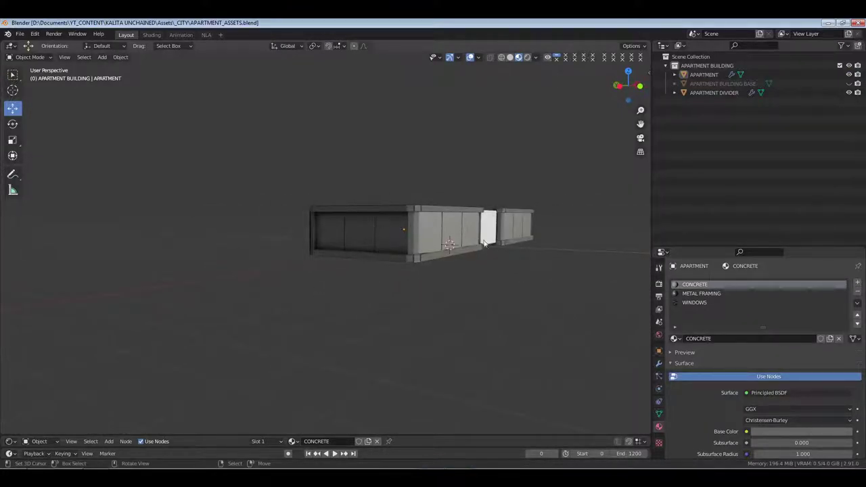
# Select APARTMENT DIVIDER and frame it in the front orthographic view.
pyautogui.moveTo(550, 247); pyautogui.dragTo(428, 288, button='middle')
pyautogui.rightClick(361, 266)
pyautogui.moveTo(361, 268); pyautogui.dragTo(408, 304, button='middle')
pyautogui.press('KP_1')
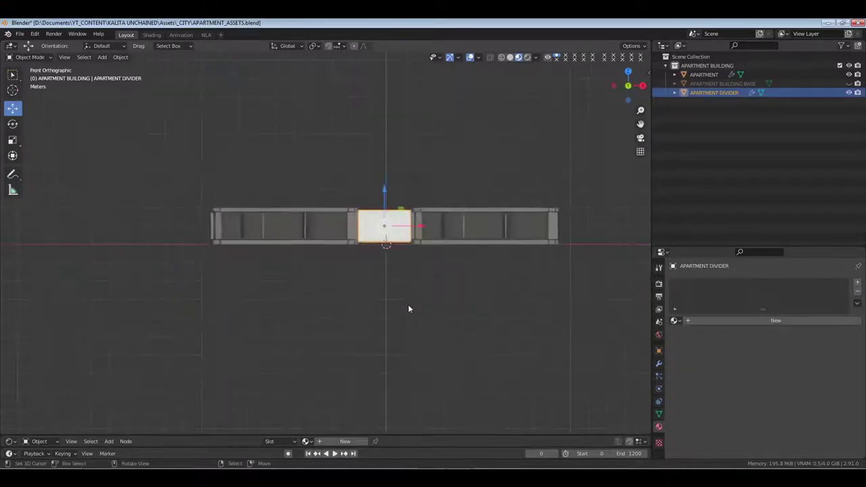
pyautogui.press('KP_Decimal')
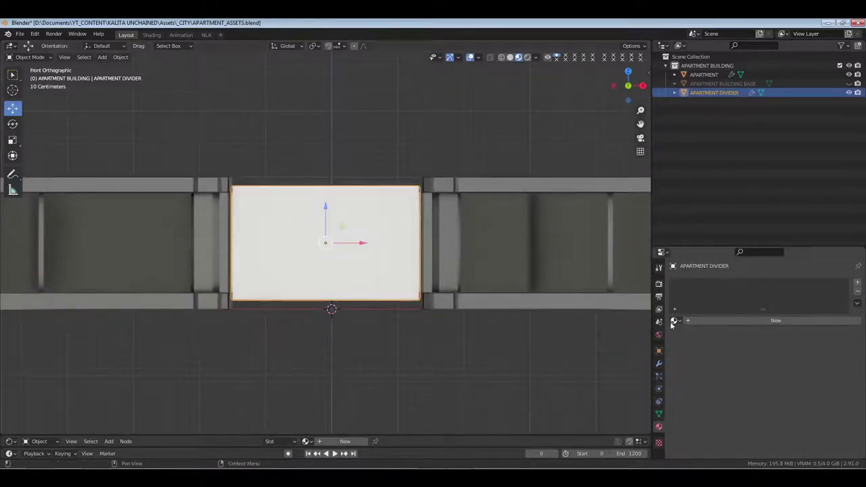
pyautogui.click(674, 321)
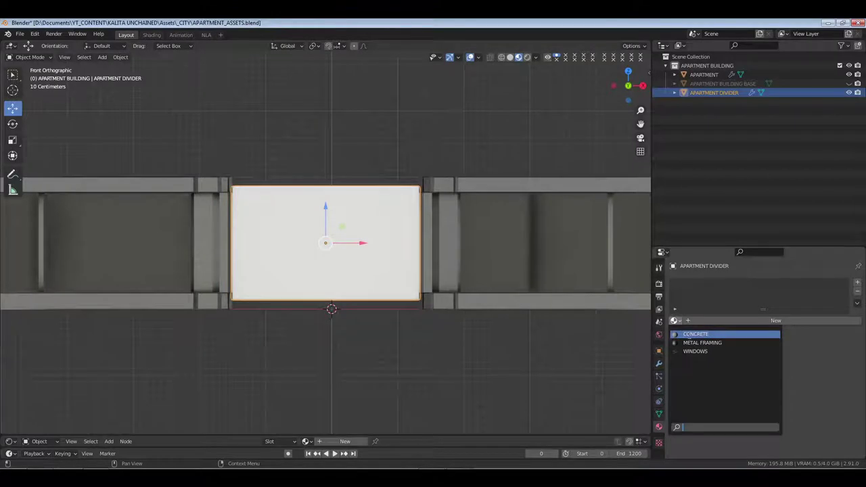
pyautogui.click(433, 306)
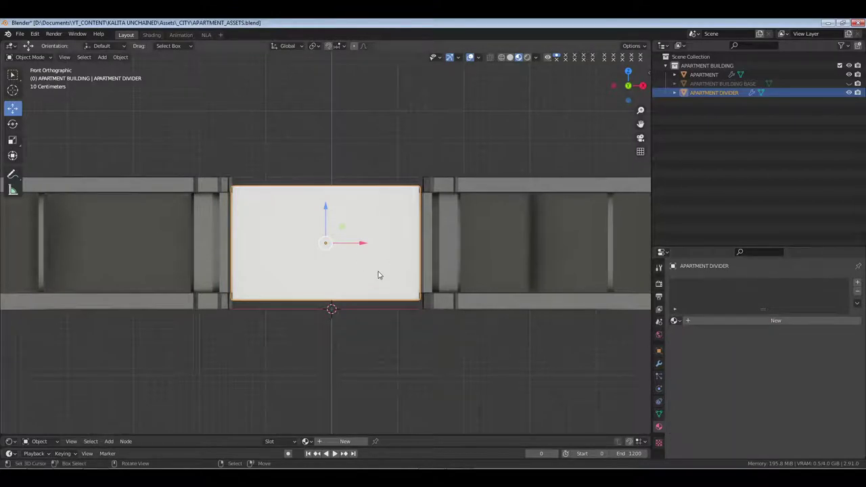
pyautogui.press('KP_Divide')
pyautogui.moveTo(371, 245); pyautogui.dragTo(366, 297, button='middle')
pyautogui.press('Tab')
pyautogui.press('Tab')
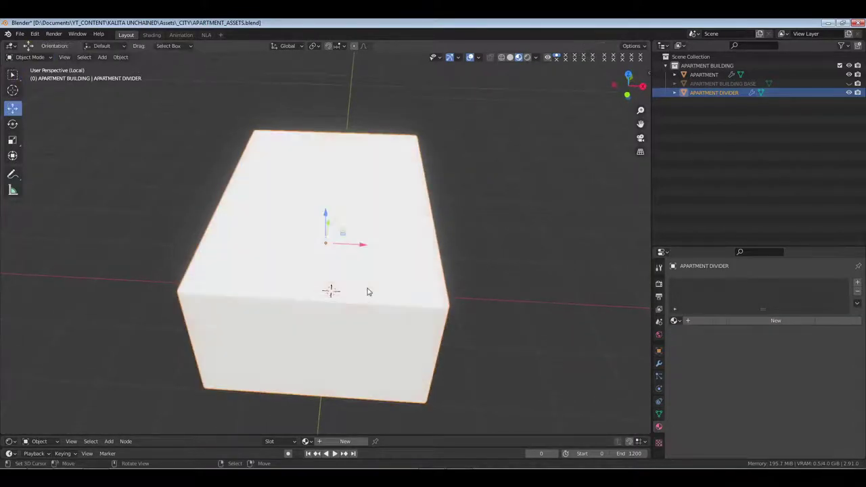
pyautogui.press('KP_1')
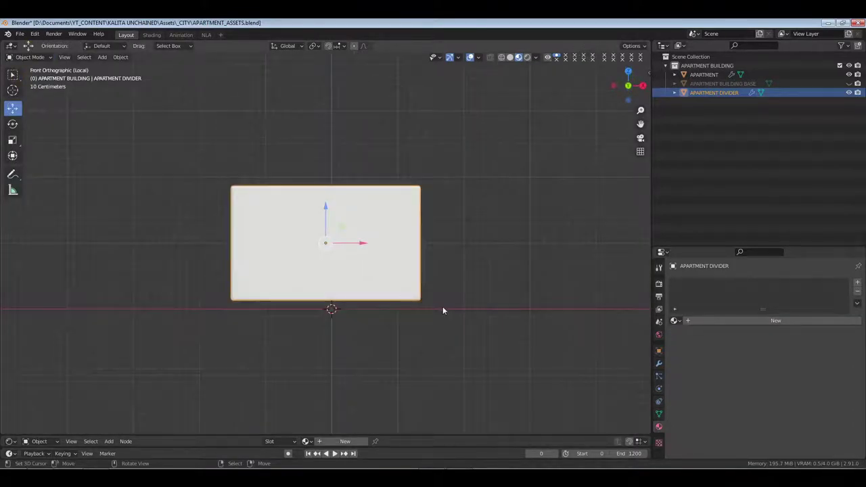
pyautogui.press('KP_Divide')
# Scale APARTMENT DIVIDER along X by about 1.14 so its sides extend into both apartment units.
pyautogui.press('s')
pyautogui.press('x')
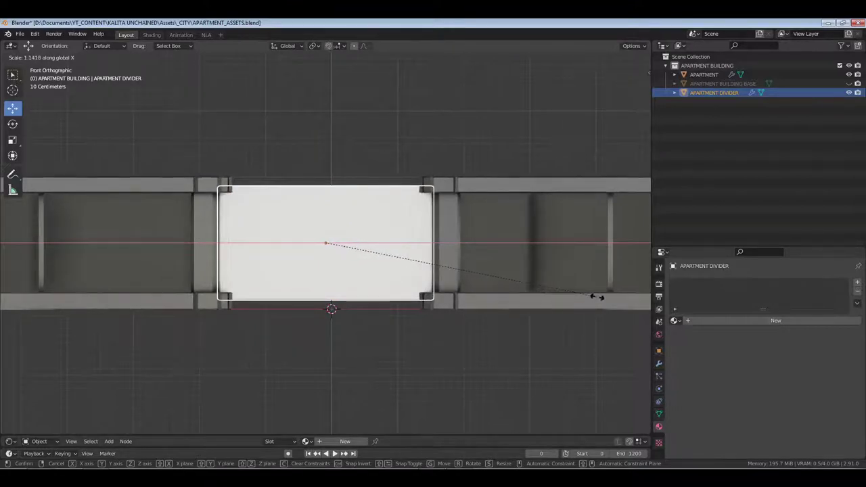
pyautogui.click(597, 296)
# Isolate APARTMENT DIVIDER in local view, switch to Solid shading and enter Edit Mode.
pyautogui.moveTo(466, 238)
pyautogui.mouseDown(button='middle')
pyautogui.moveTo(388, 299)
pyautogui.moveTo(455, 263)
pyautogui.moveTo(325, 290)
pyautogui.moveTo(434, 266)
pyautogui.moveTo(443, 283)
pyautogui.mouseUp(button='middle')
pyautogui.press('KP_Divide')
pyautogui.press('z')
pyautogui.press('KP_6')
pyautogui.press('Tab')
# Turn off the viewport and render display of the divider's Bevel modifier.
pyautogui.click(658, 364)
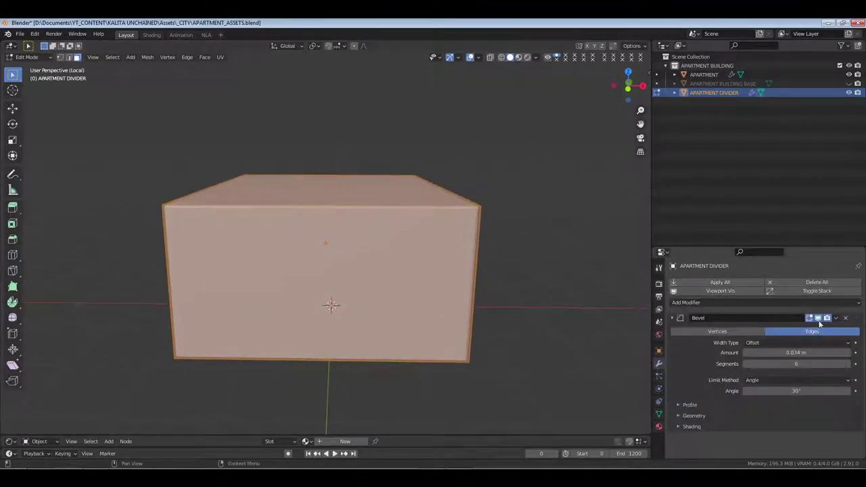
pyautogui.click(818, 319)
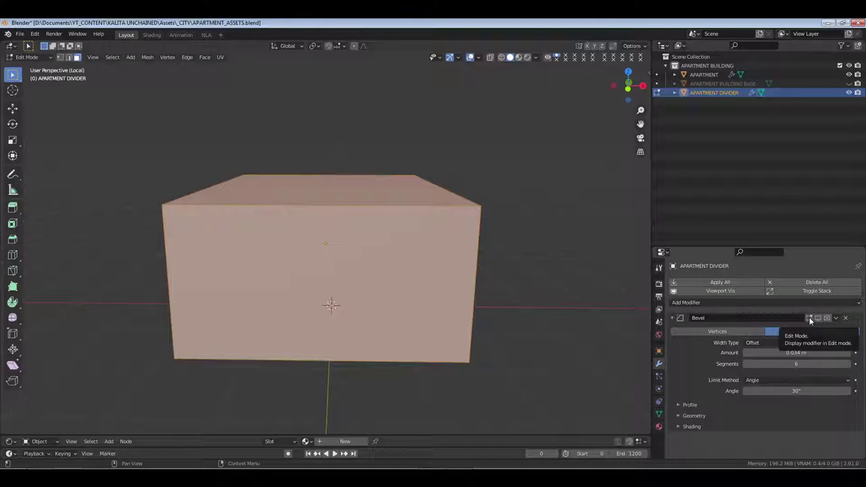
pyautogui.click(809, 317)
pyautogui.press('Tab')
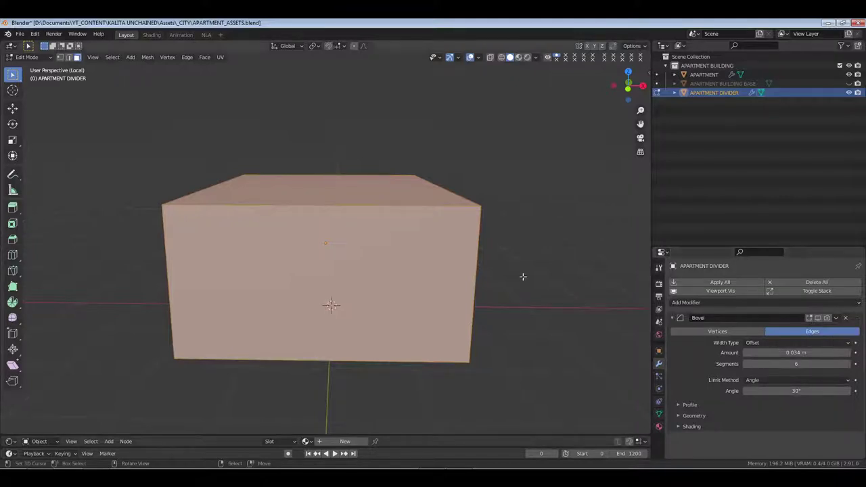
pyautogui.moveTo(522, 276); pyautogui.dragTo(429, 296, button='middle')
pyautogui.press('Tab')
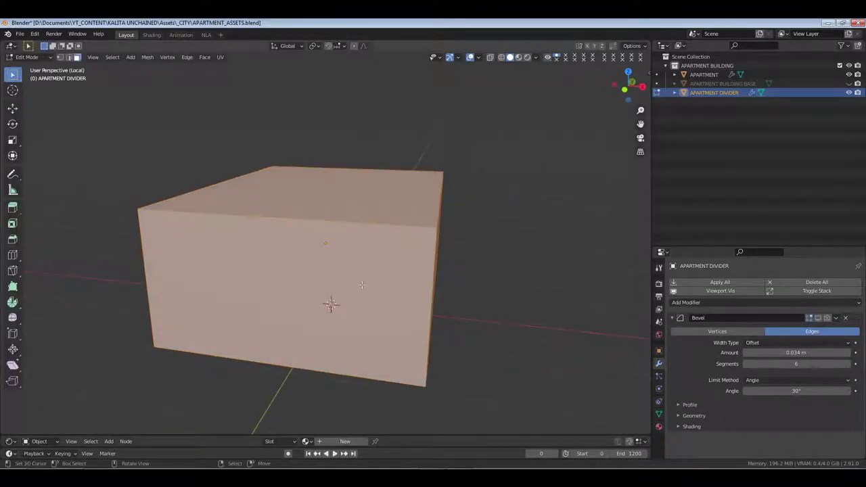
pyautogui.press('KP_1')
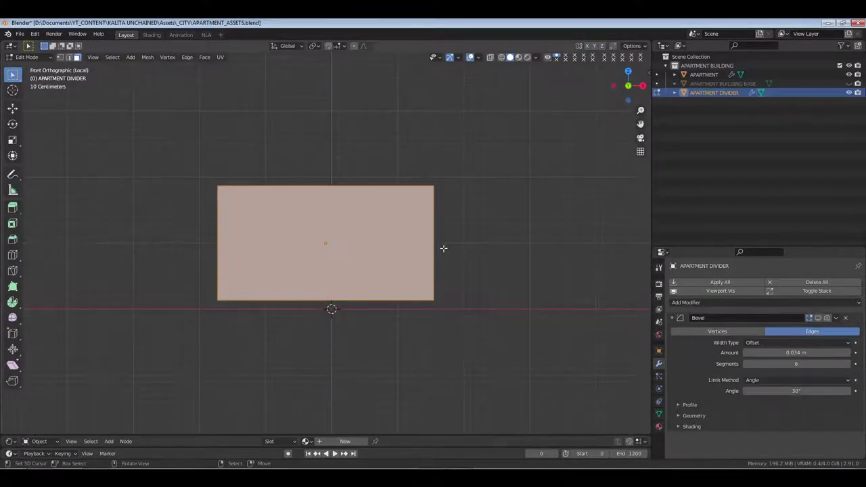
pyautogui.press('i')
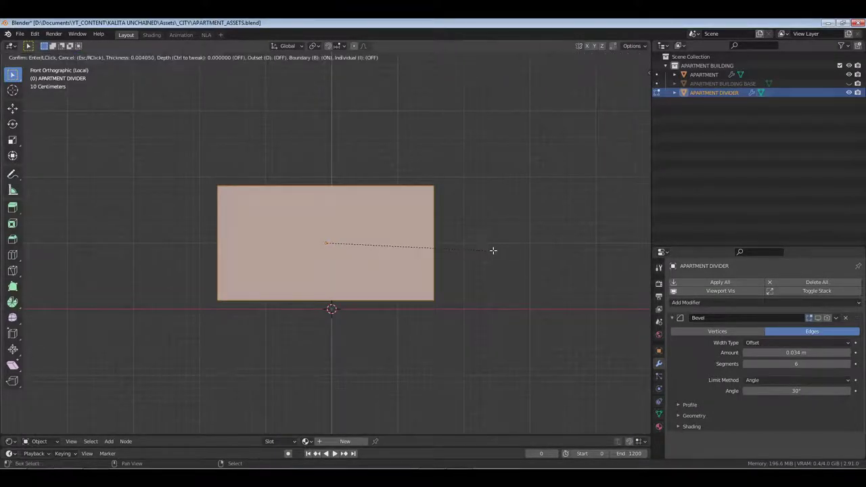
pyautogui.press('Escape')
# Delete the Bevel modifier from APARTMENT DIVIDER.
pyautogui.moveTo(493, 251); pyautogui.dragTo(242, 251, button='middle')
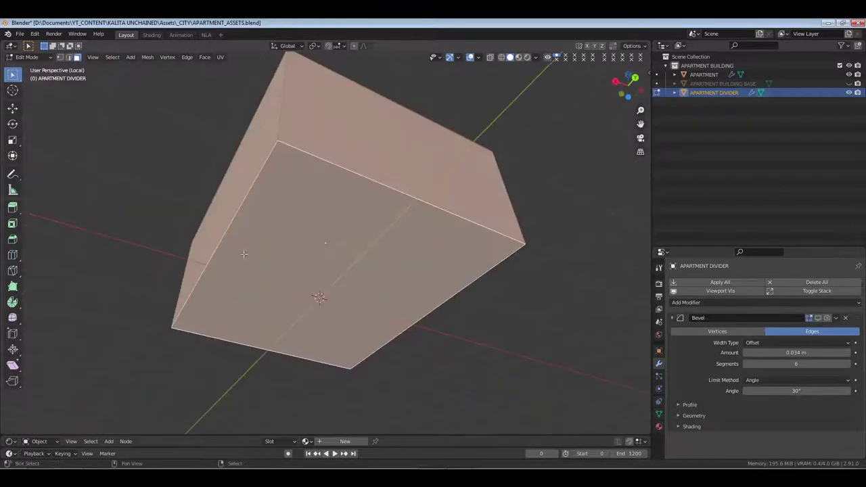
pyautogui.click(844, 318)
# Inset the faces of APARTMENT DIVIDER individually and scale the inset faces along the Z axis.
pyautogui.moveTo(555, 264); pyautogui.dragTo(426, 286, button='middle')
pyautogui.press('i')
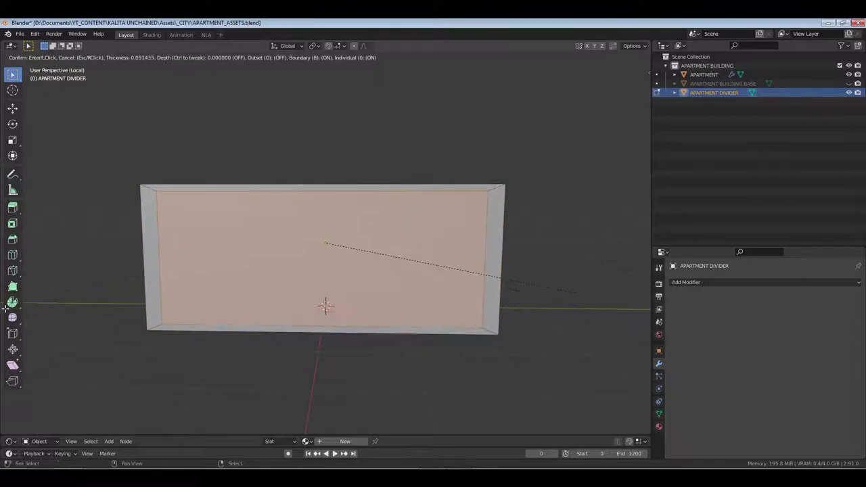
pyautogui.click(51, 307)
pyautogui.press('s')
pyautogui.press('z')
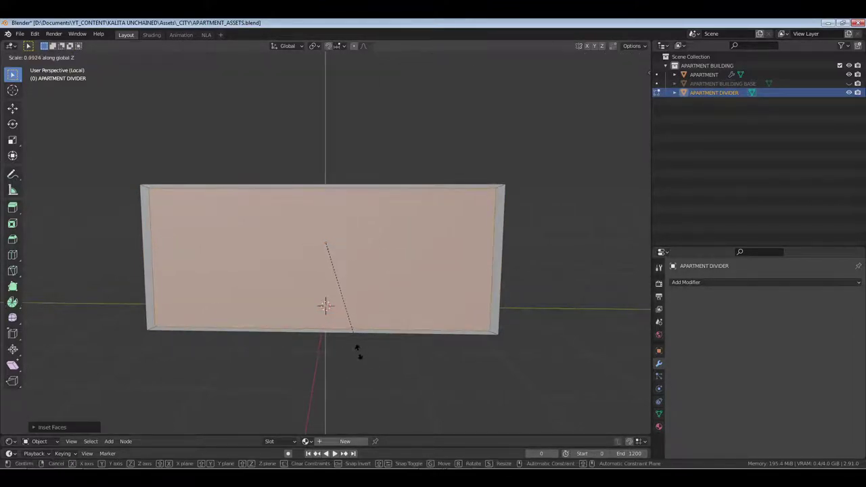
pyautogui.click(342, 324)
# Extrude the divider's inset faces inward along their normals to form shallow recessed panels.
pyautogui.moveTo(342, 324); pyautogui.dragTo(336, 236, button='middle')
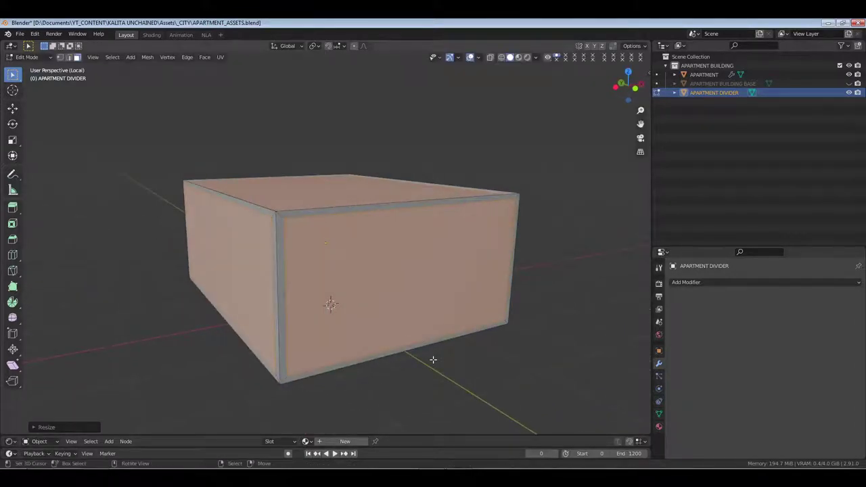
pyautogui.hotkey('alt', 'e')
pyautogui.click(433, 359)
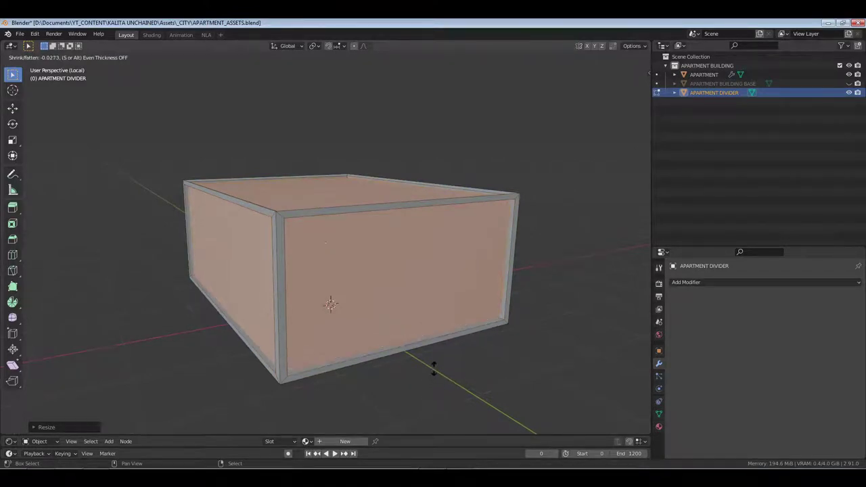
pyautogui.click(433, 365)
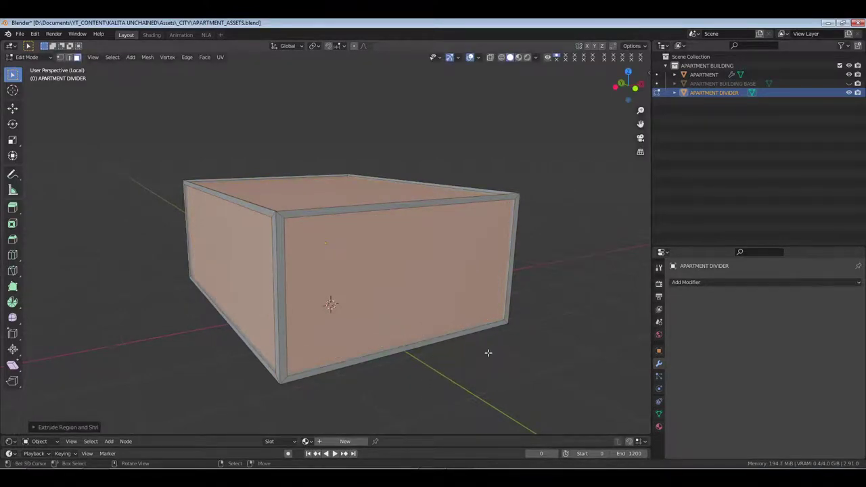
pyautogui.moveTo(487, 352); pyautogui.dragTo(439, 352, button='middle')
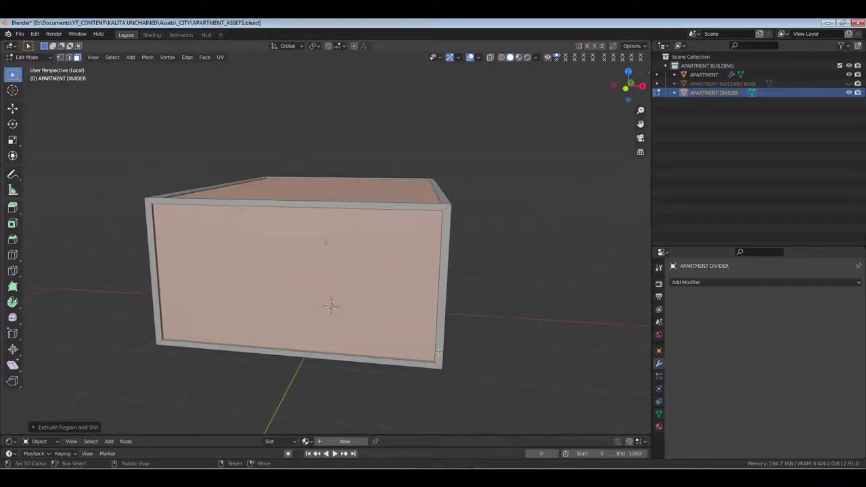
# Add two material slots to APARTMENT DIVIDER and assign CONCRETE in the second slot to the recessed faces.
pyautogui.click(658, 426)
pyautogui.click(856, 279)
pyautogui.click(856, 281)
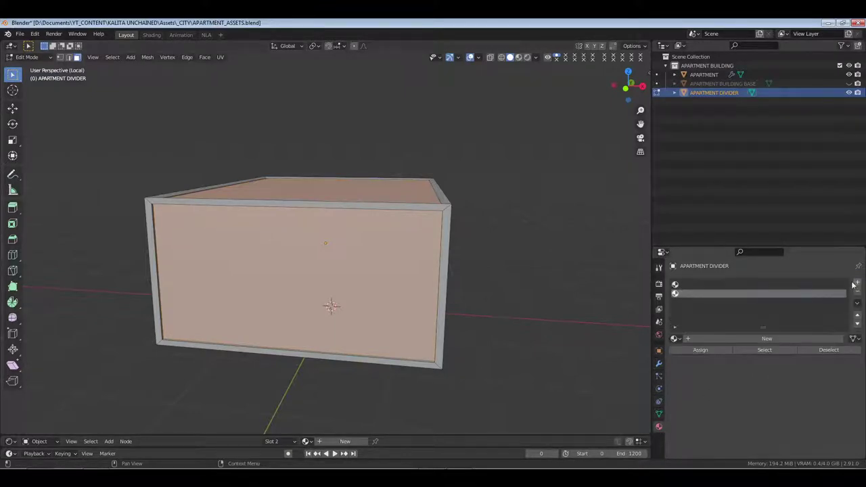
pyautogui.click(676, 339)
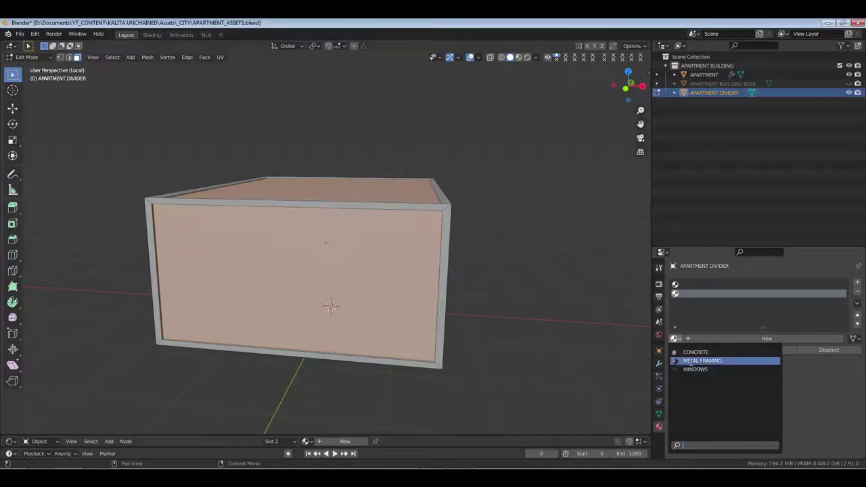
pyautogui.click(694, 351)
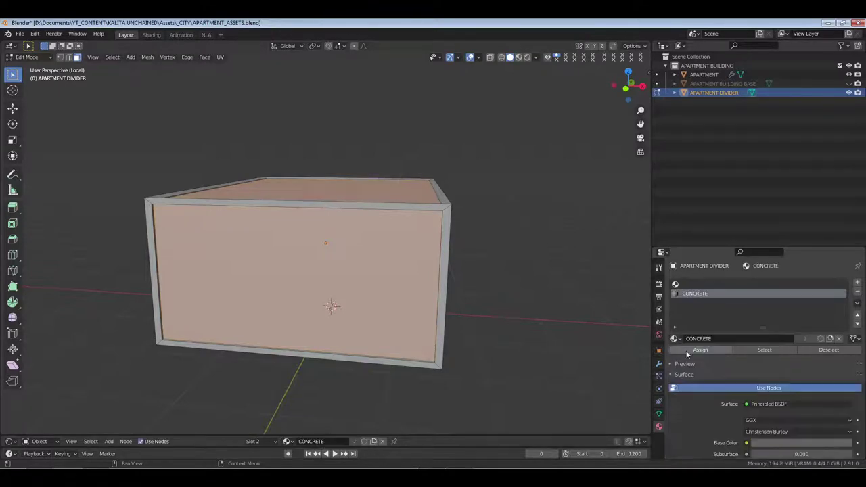
pyautogui.click(702, 350)
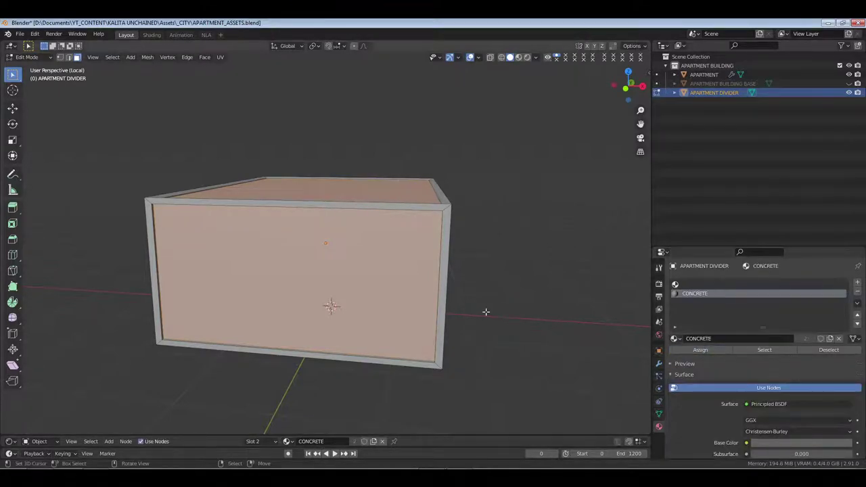
# Select the divider's frame faces and set METAL FRAMING as the material of the first slot.
pyautogui.click(685, 285)
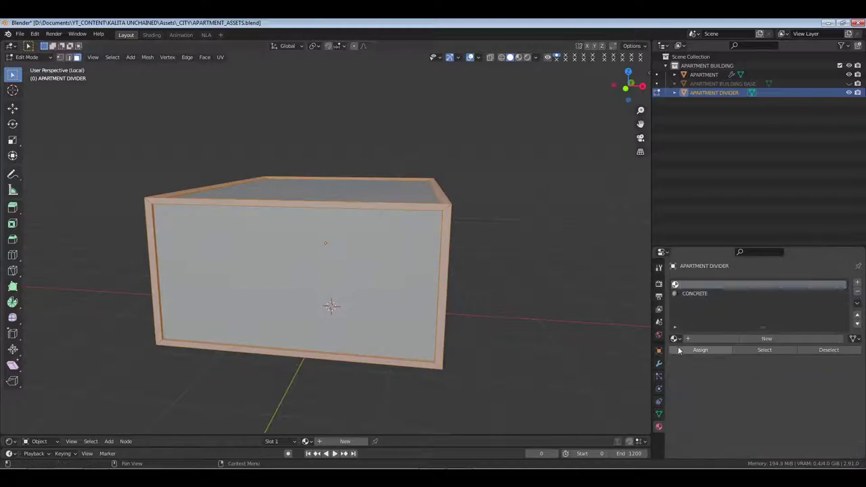
pyautogui.click(674, 338)
pyautogui.click(700, 361)
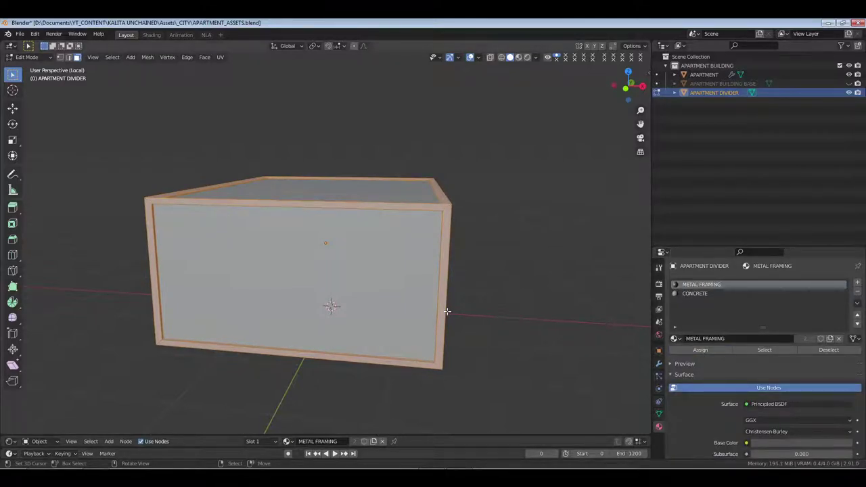
# UV-map the metal frame faces and the concrete panel faces separately with Cube Projection.
pyautogui.press('u')
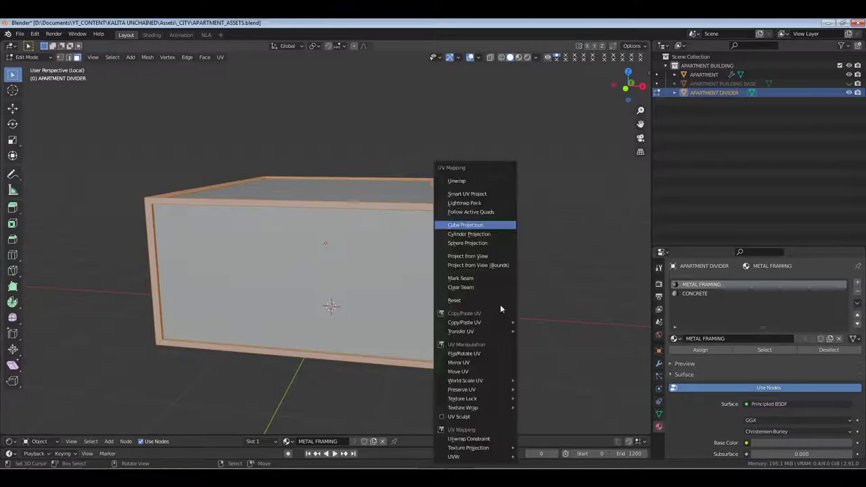
pyautogui.click(489, 225)
pyautogui.click(695, 293)
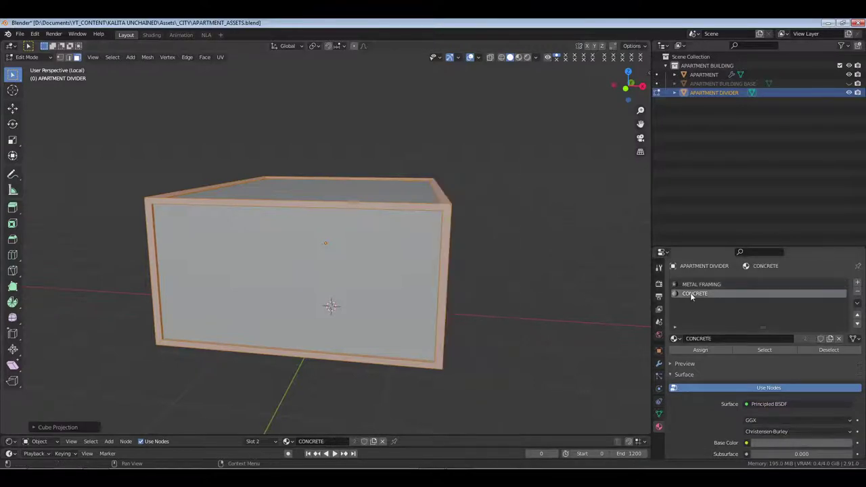
pyautogui.press('u')
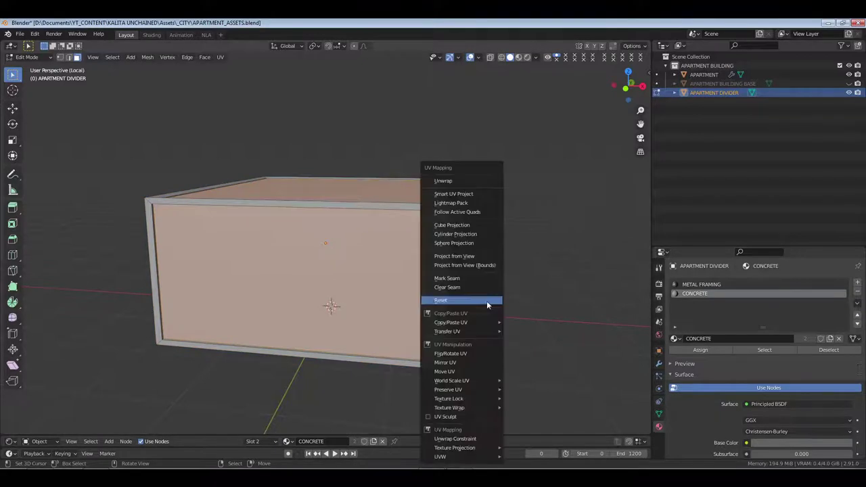
pyautogui.click(489, 230)
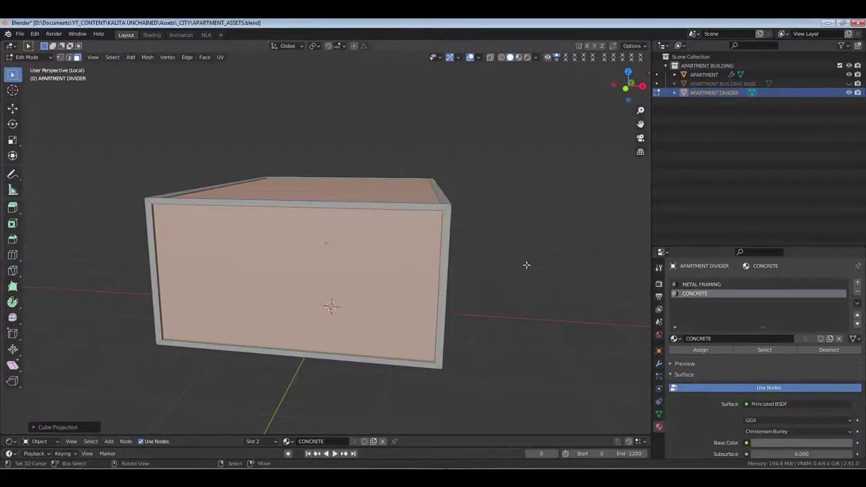
# Return to Object Mode, exit local view into Material Preview shading and save the file.
pyautogui.press('Tab')
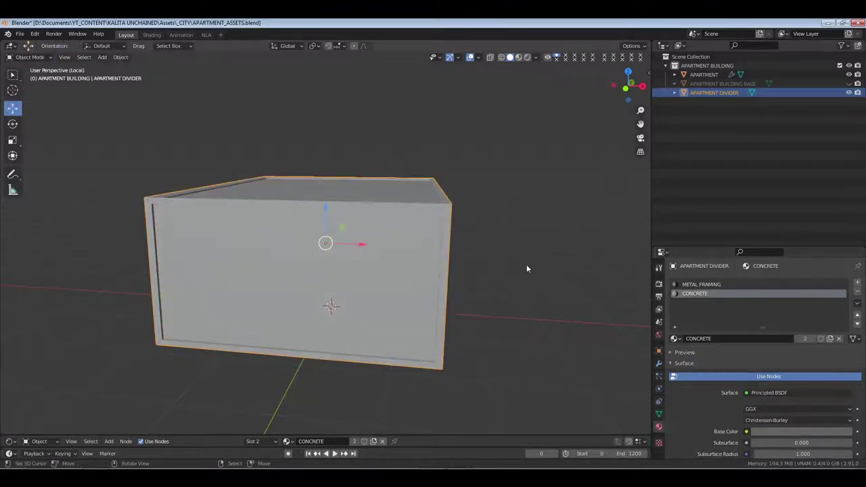
pyautogui.press('KP_Divide')
pyautogui.press('z')
pyautogui.press('2')
pyautogui.scroll(-3, 501, 262)
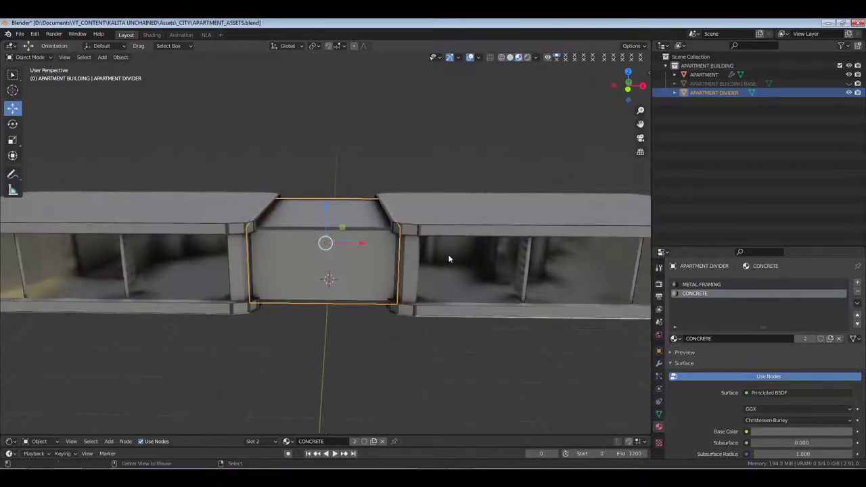
pyautogui.hotkey('alt', 'a')
pyautogui.scroll(-3, 366, 261)
pyautogui.hotkey('ctrl', 's')
# Select APARTMENT DIVIDER together with APARTMENT, making APARTMENT the active object.
pyautogui.moveTo(366, 261)
pyautogui.mouseDown(button='middle')
pyautogui.moveTo(402, 258)
pyautogui.moveTo(369, 256)
pyautogui.moveTo(366, 272)
pyautogui.mouseUp(button='middle')
pyautogui.click(362, 260)
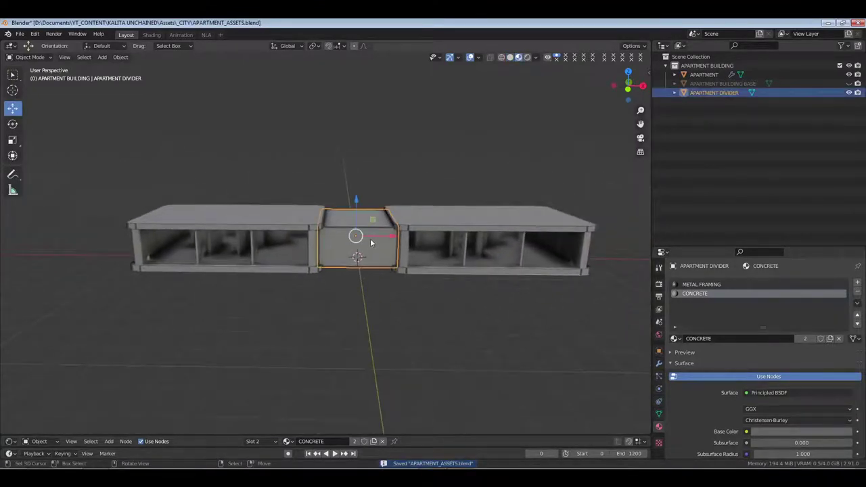
pyautogui.keyDown('shift'); pyautogui.click(285, 226); pyautogui.keyUp('shift')
# Try joining the divider into APARTMENT and undo the join.
pyautogui.hotkey('ctrl', 'j')
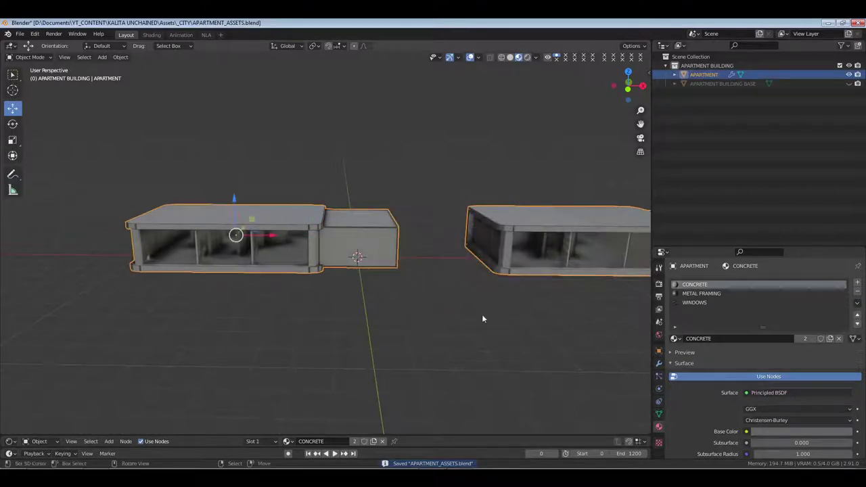
pyautogui.hotkey('ctrl', 'z')
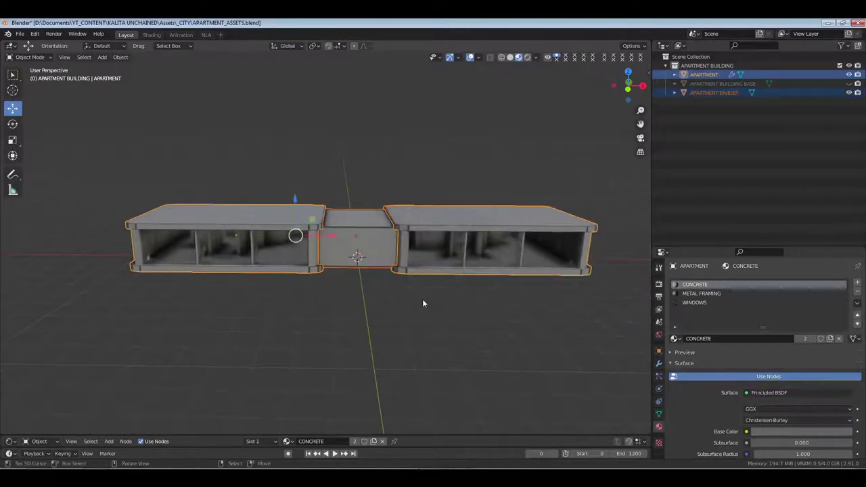
pyautogui.hotkey('ctrl', 'p')
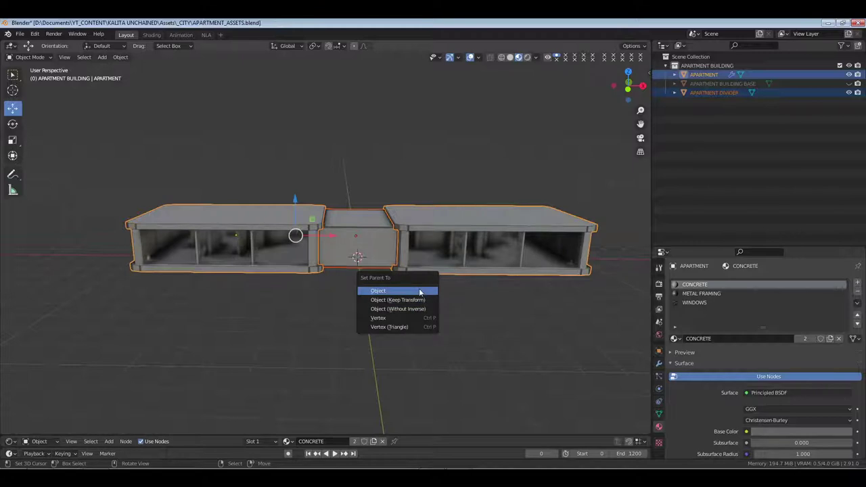
pyautogui.press('Escape')
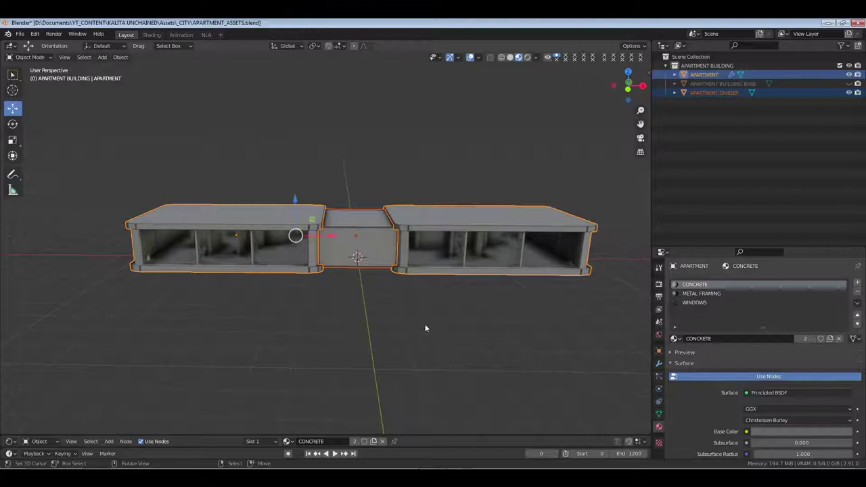
# Parent APARTMENT DIVIDER to APARTMENT with Object (Keep Transform) and save the file.
pyautogui.hotkey('ctrl', 'p')
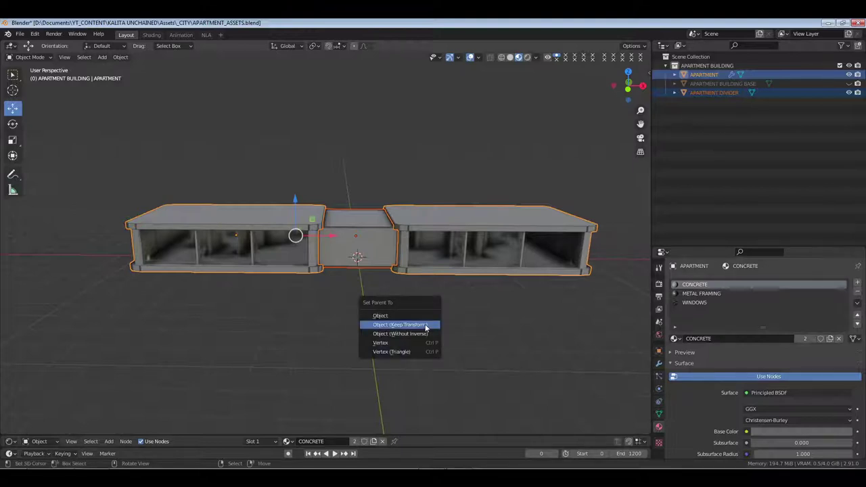
pyautogui.click(424, 325)
pyautogui.click(425, 325)
pyautogui.hotkey('ctrl', 's')
# Select APARTMENT alone and show its modifier settings.
pyautogui.click(340, 224)
pyautogui.click(289, 219)
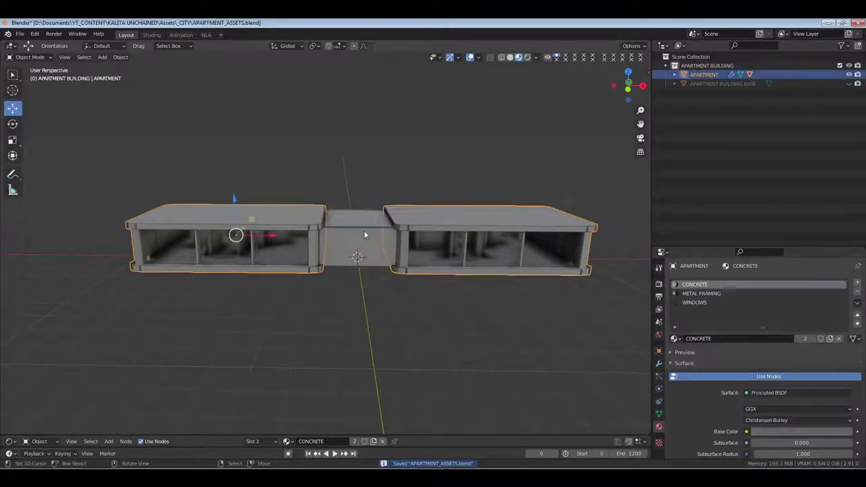
pyautogui.click(375, 235)
pyautogui.click(276, 215)
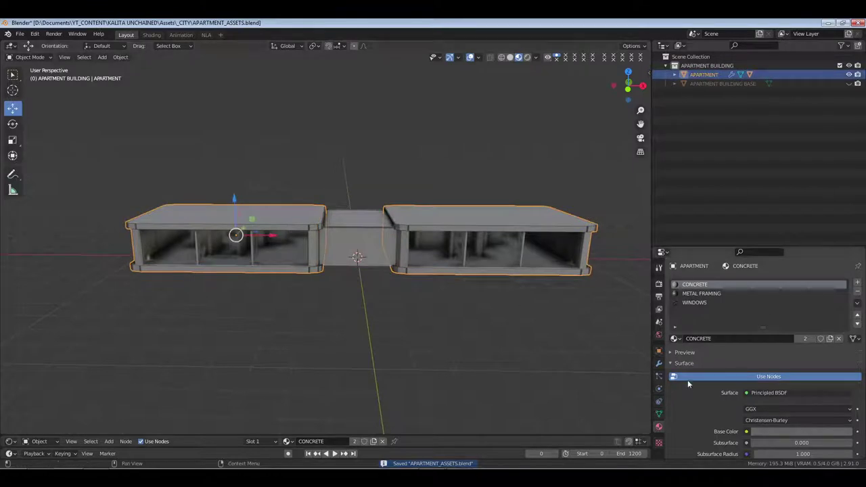
pyautogui.click(659, 364)
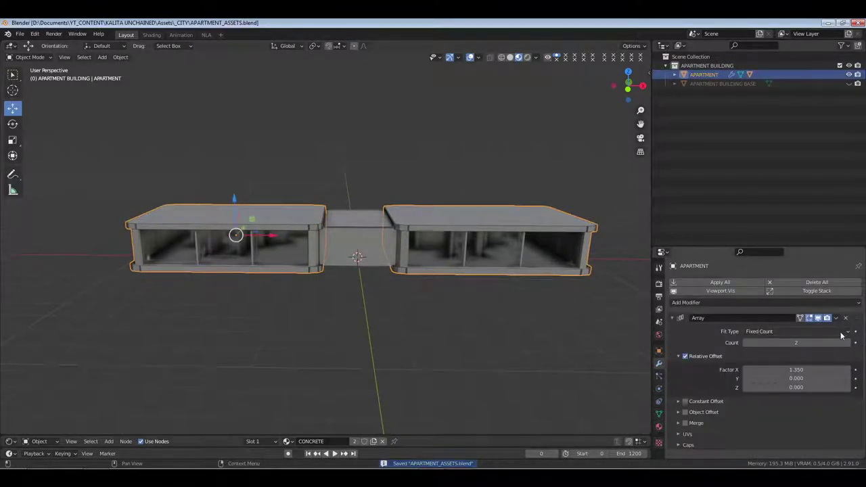
# Try a relative offset Z factor of 1 on the Array modifier and reset it to 0.
pyautogui.click(796, 387)
pyautogui.write('1')
pyautogui.press('Return')
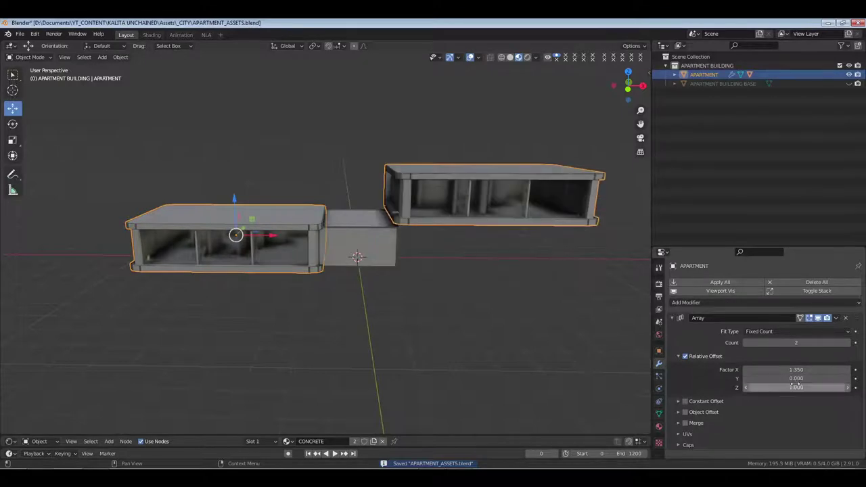
pyautogui.click(796, 385)
pyautogui.write('0')
pyautogui.press('Return')
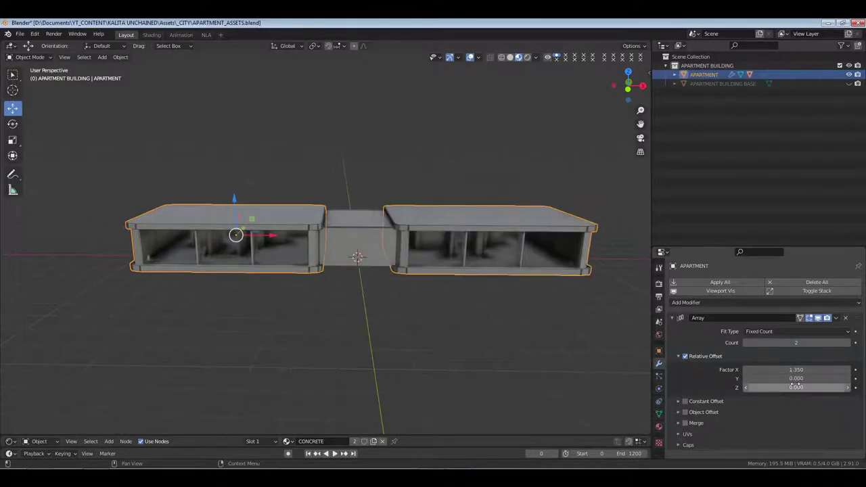
pyautogui.click(679, 403)
pyautogui.click(678, 404)
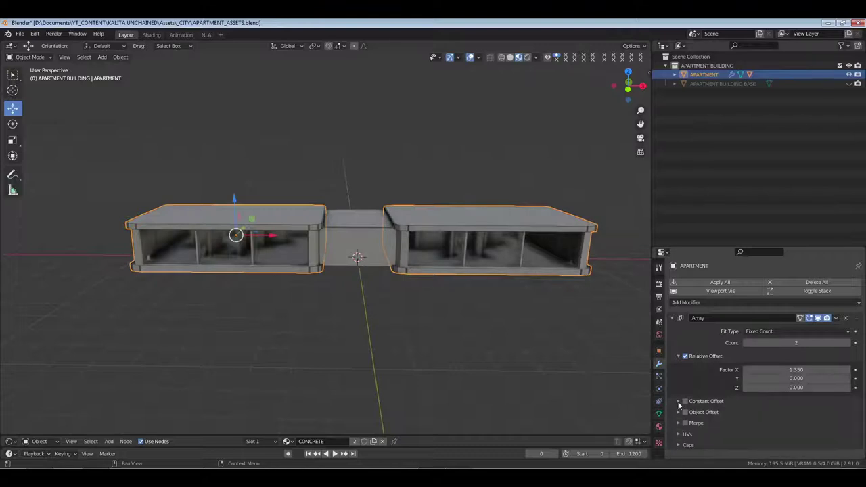
pyautogui.click(678, 412)
pyautogui.click(678, 412)
# Try a relative offset Y factor of 1 on the Array modifier and reset it to 0.
pyautogui.moveTo(796, 378); pyautogui.dragTo(805, 381)
pyautogui.click(798, 381)
pyautogui.press('Return')
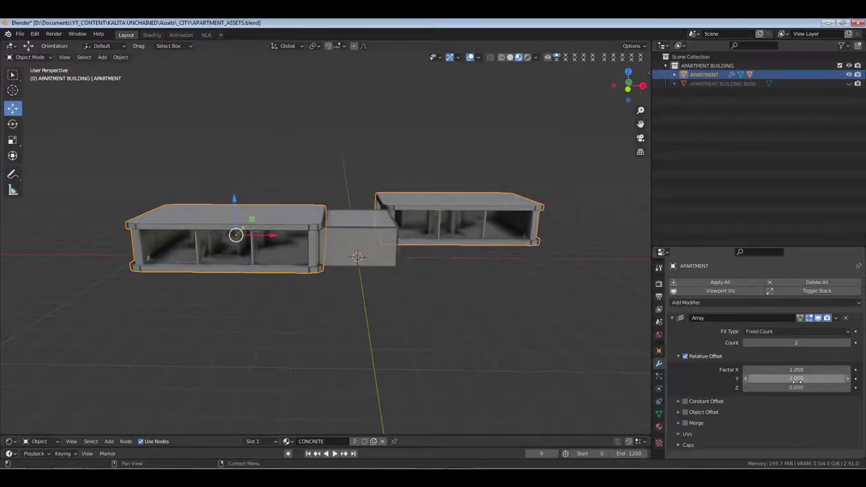
pyautogui.click(790, 381)
pyautogui.write('0')
pyautogui.press('Return')
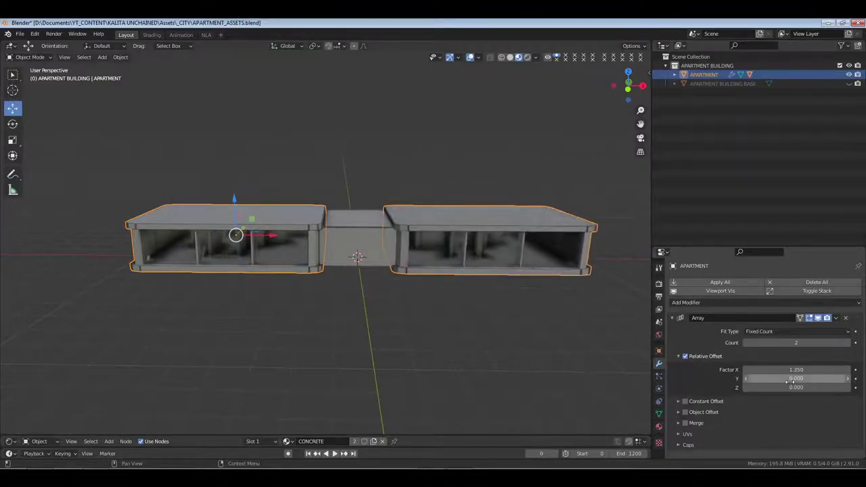
# Add a second Array modifier to APARTMENT beneath the collapsed first one.
pyautogui.click(672, 318)
pyautogui.click(714, 303)
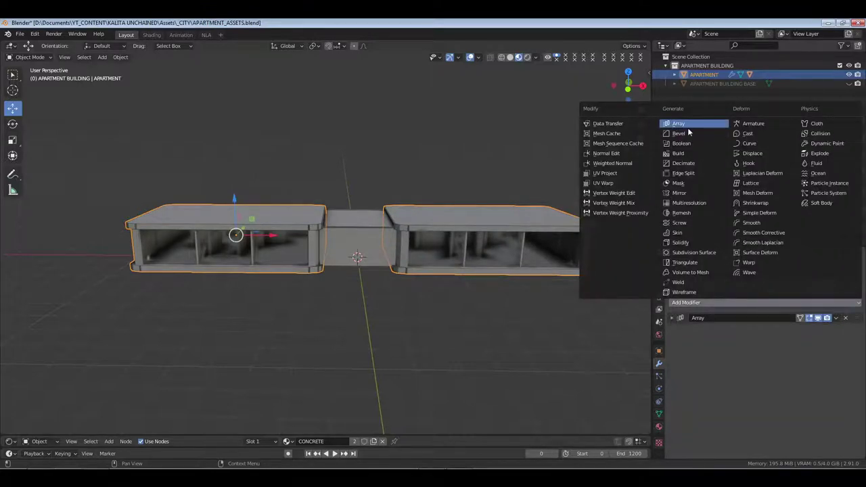
pyautogui.click(673, 317)
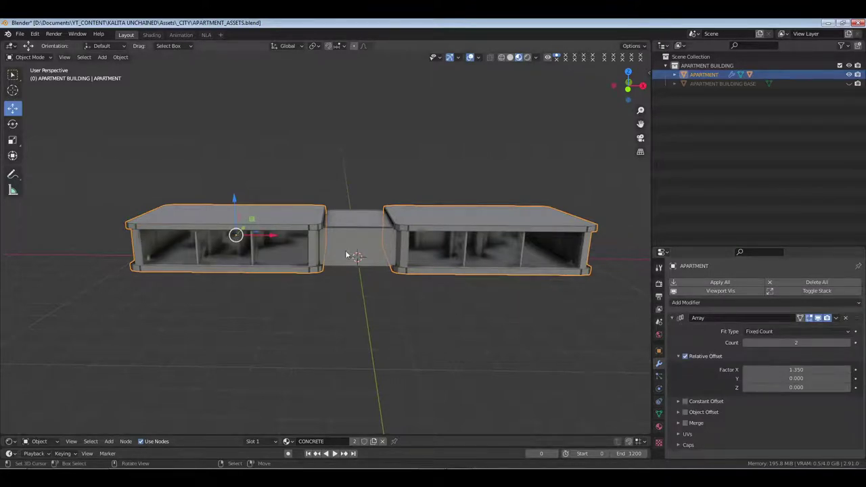
pyautogui.click(673, 318)
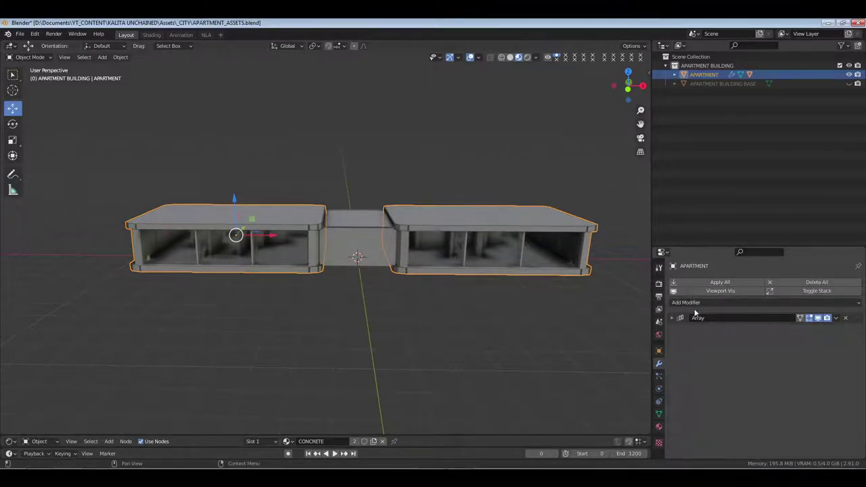
pyautogui.click(685, 302)
pyautogui.click(680, 123)
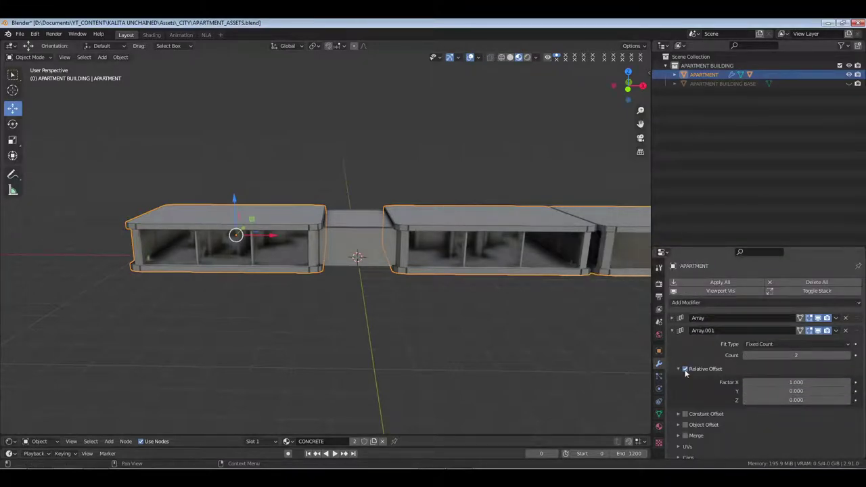
# Set the second Array modifier's relative offset to X factor 0 and Z factor 1 so the floors stack vertically.
pyautogui.click(796, 382)
pyautogui.write('0')
pyautogui.press('Return')
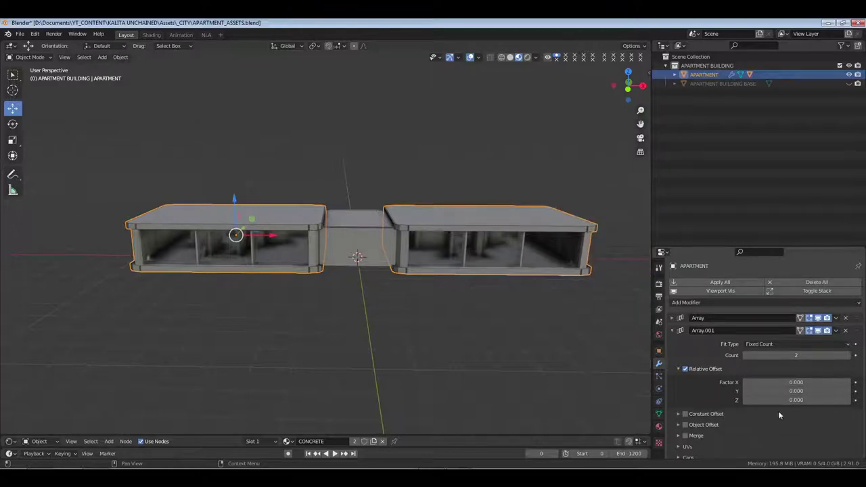
pyautogui.click(788, 400)
pyautogui.write('1')
pyautogui.press('Return')
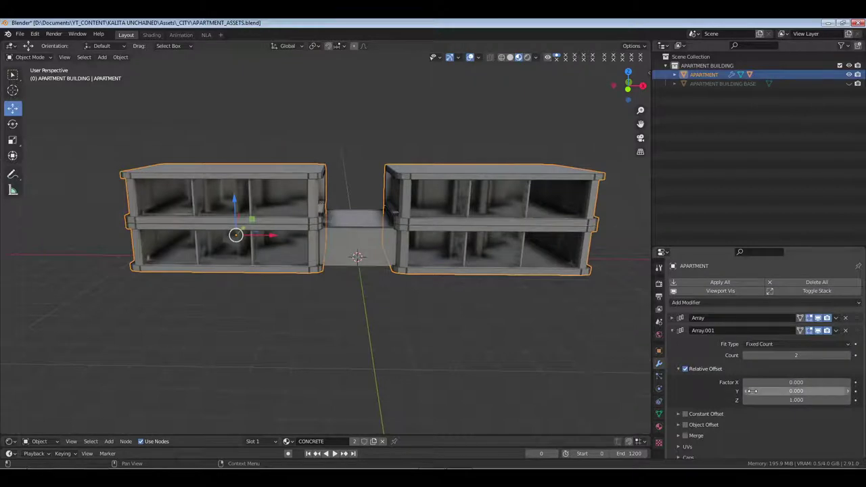
# Raise the second Array modifier's count to 6 floors.
pyautogui.click(848, 356)
pyautogui.click(848, 356)
pyautogui.click(848, 356)
pyautogui.click(849, 356)
pyautogui.scroll(-4, 417, 240)
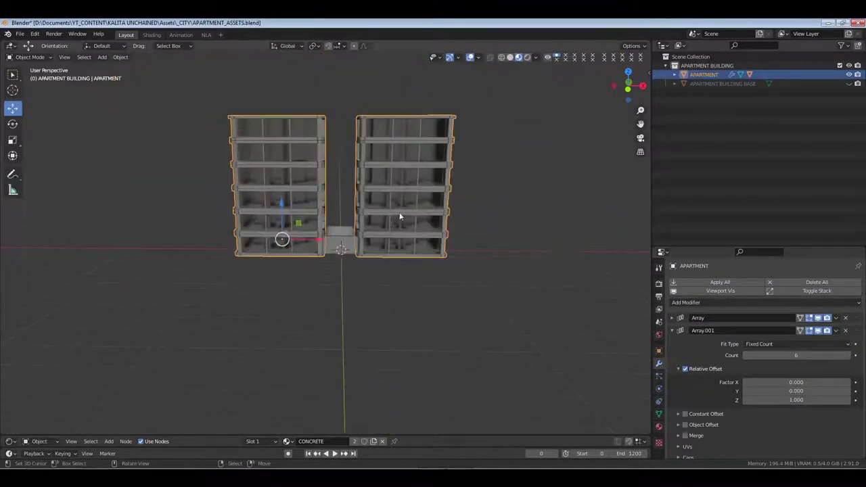
# Add an Array modifier to APARTMENT DIVIDER with relative offset X factor 0 and Z factor 1.
pyautogui.moveTo(400, 217); pyautogui.dragTo(285, 259, button='middle')
pyautogui.click(320, 233)
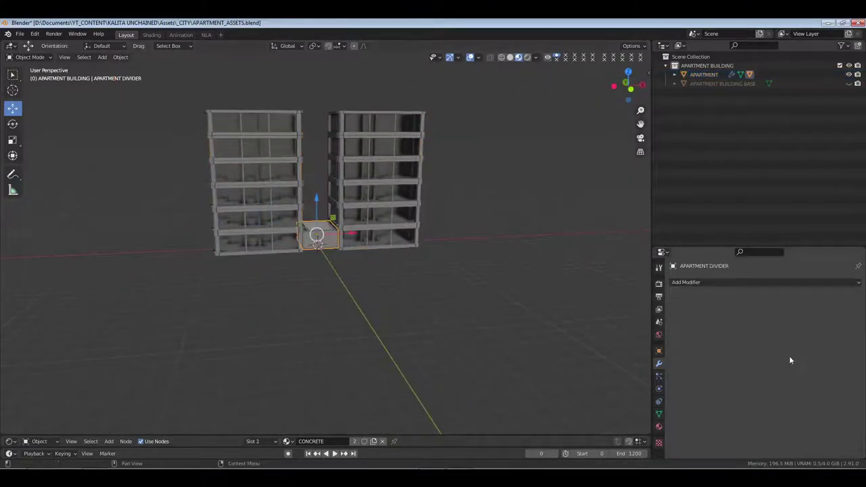
pyautogui.click(727, 284)
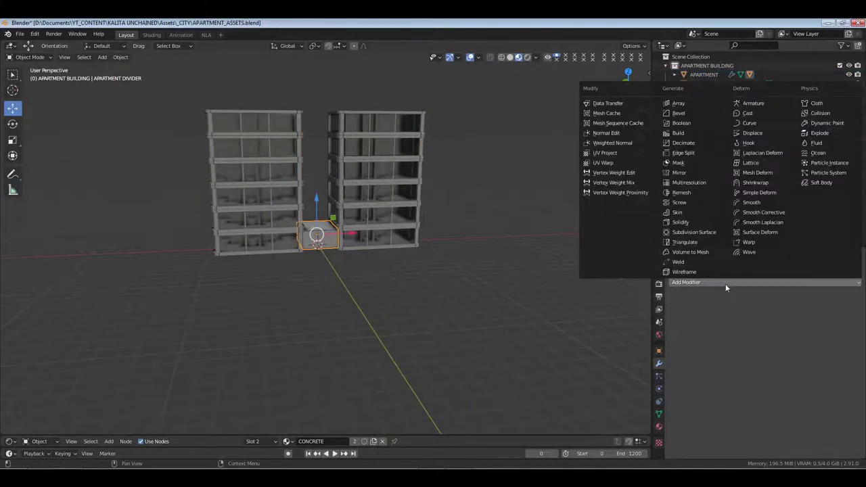
pyautogui.click(678, 103)
pyautogui.click(778, 369)
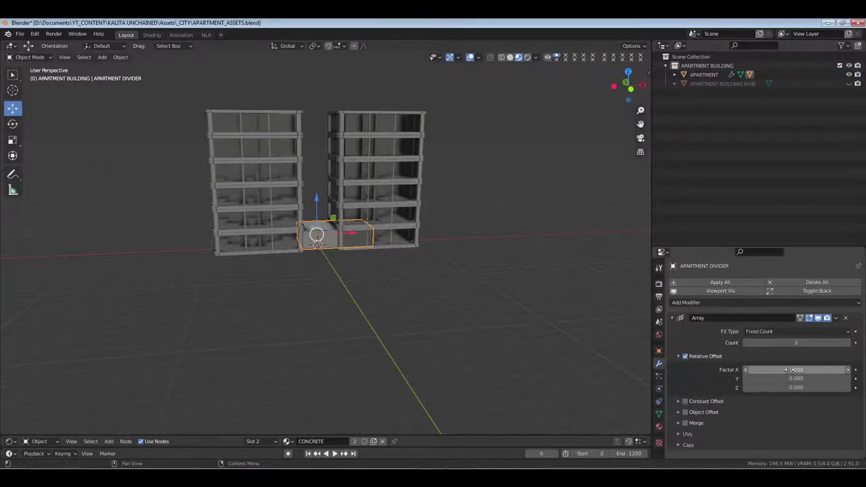
pyautogui.write('0')
pyautogui.press('Return')
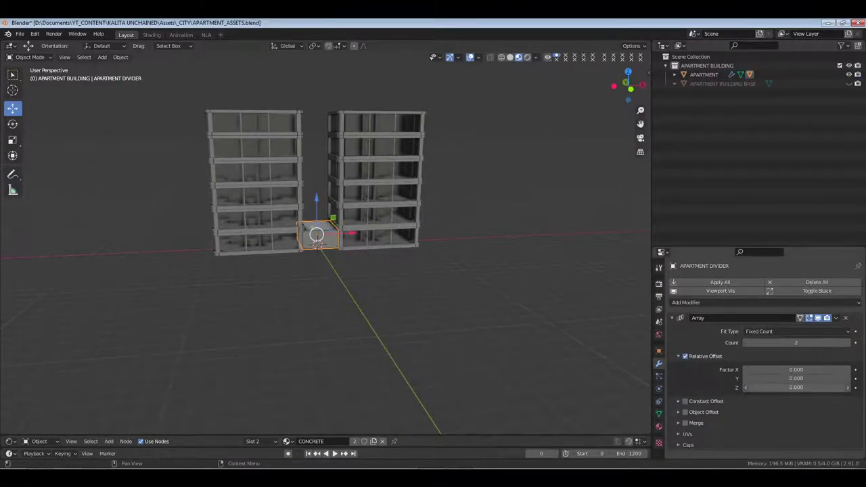
pyautogui.moveTo(793, 388); pyautogui.dragTo(805, 388)
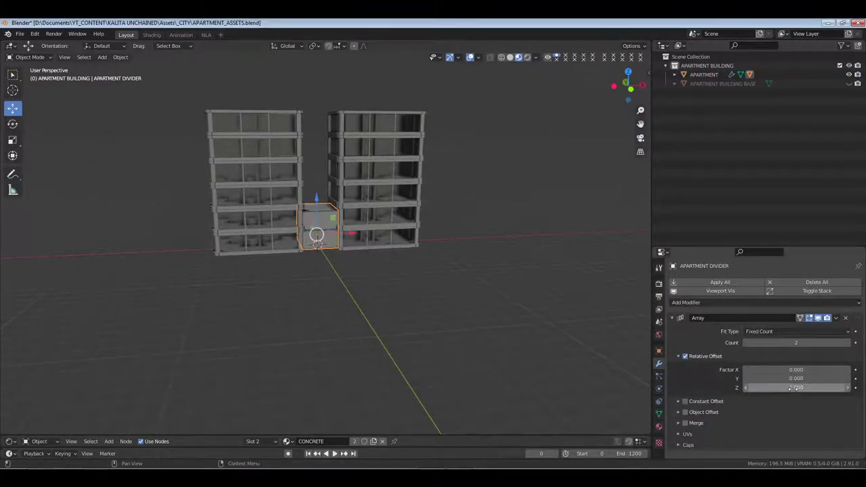
# Raise the divider's Array count to 7.
pyautogui.click(848, 343)
pyautogui.click(848, 343)
pyautogui.click(849, 343)
pyautogui.click(849, 343)
pyautogui.click(849, 343)
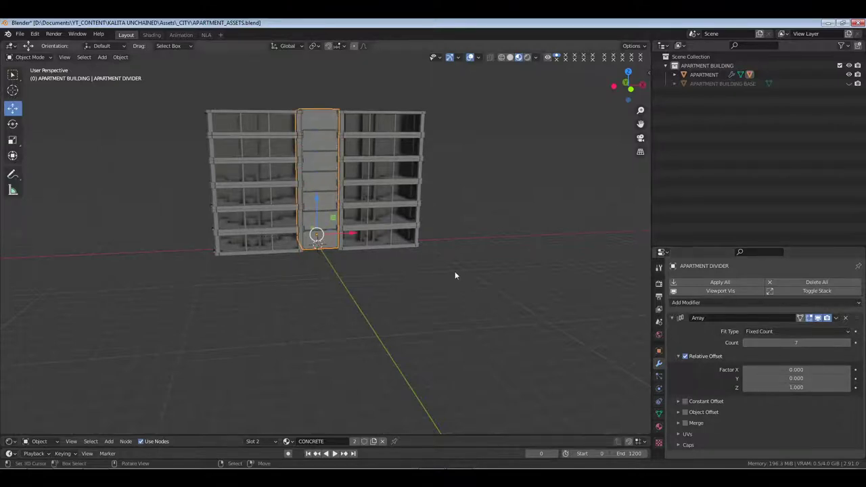
pyautogui.moveTo(443, 245); pyautogui.dragTo(412, 354, button='middle')
pyautogui.scroll(3, 433, 297)
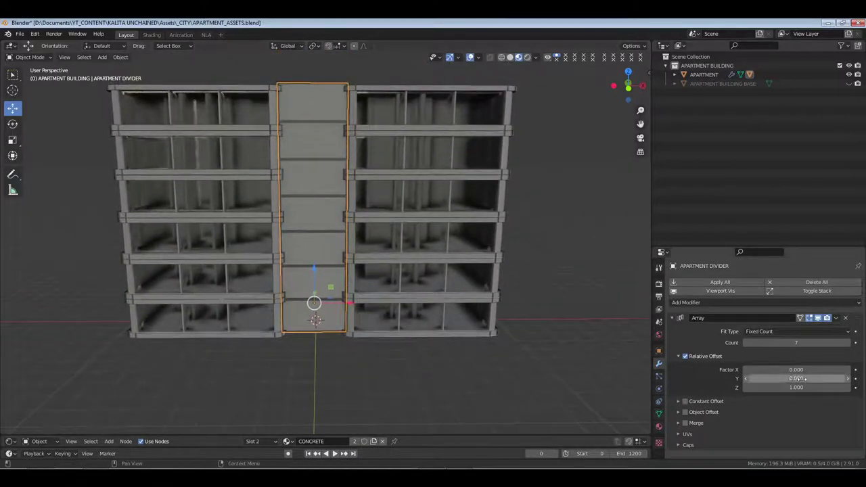
# Set the divider Array's relative offset Z factor to 0.95 and compare its height with the apartment roofs.
pyautogui.moveTo(797, 387)
pyautogui.mouseDown()
pyautogui.moveTo(781, 387)
pyautogui.moveTo(789, 387)
pyautogui.mouseUp()
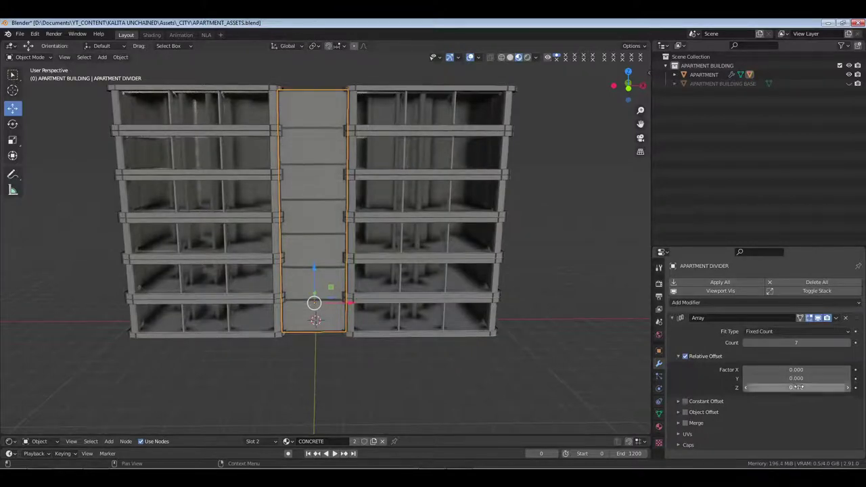
pyautogui.click(798, 387)
pyautogui.write('.95')
pyautogui.press('Return')
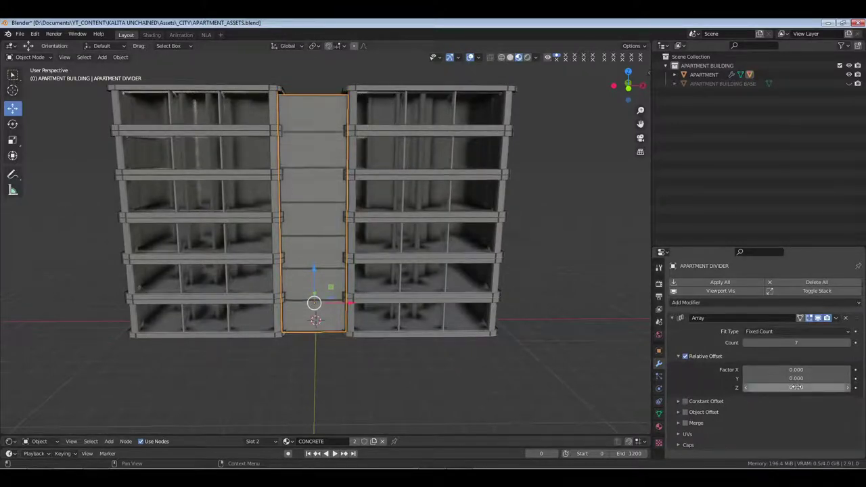
pyautogui.keyDown('shift'); pyautogui.moveTo(422, 205); pyautogui.dragTo(427, 263, button='middle'); pyautogui.keyUp('shift')
pyautogui.scroll(5, 429, 264)
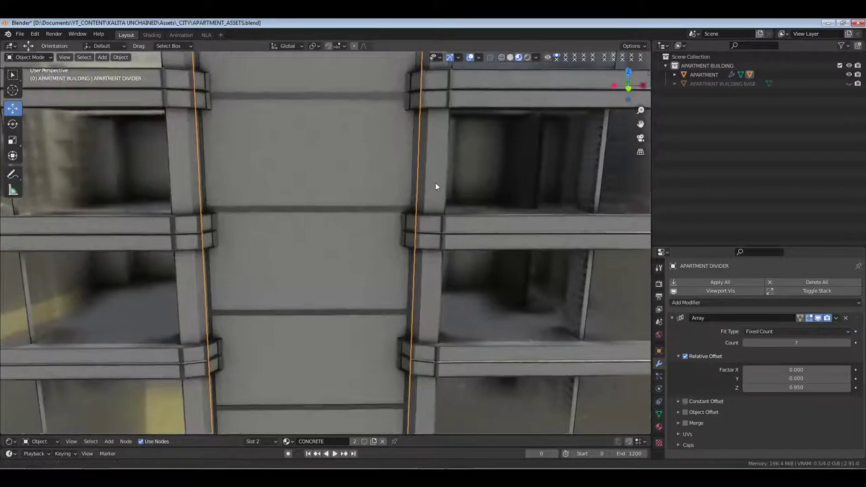
pyautogui.scroll(-5, 427, 271)
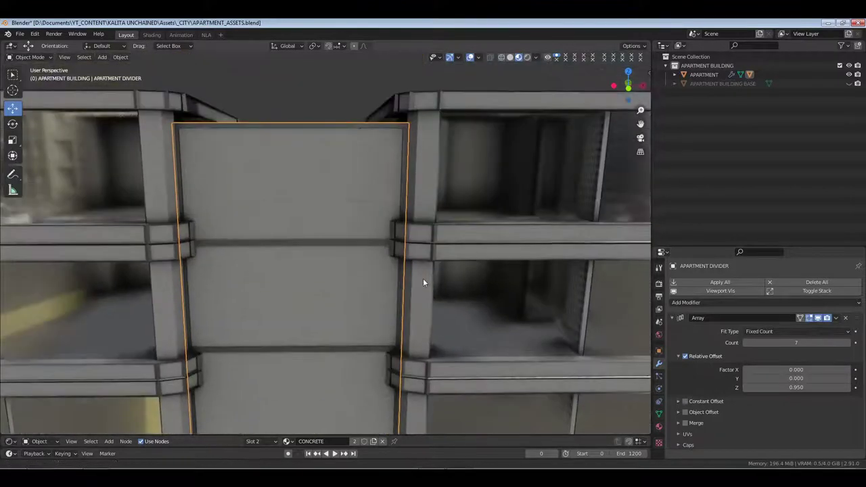
# Set the divider Array's relative offset Z factor to 0.97 and save the file.
pyautogui.click(847, 387)
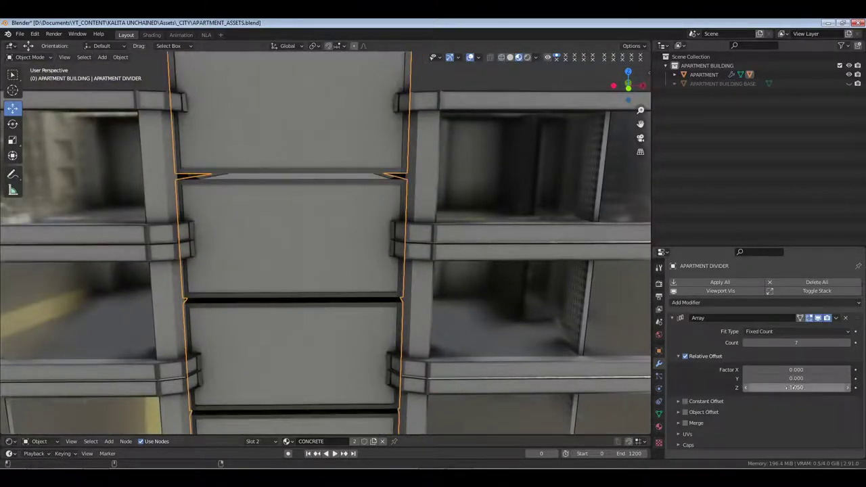
pyautogui.click(745, 388)
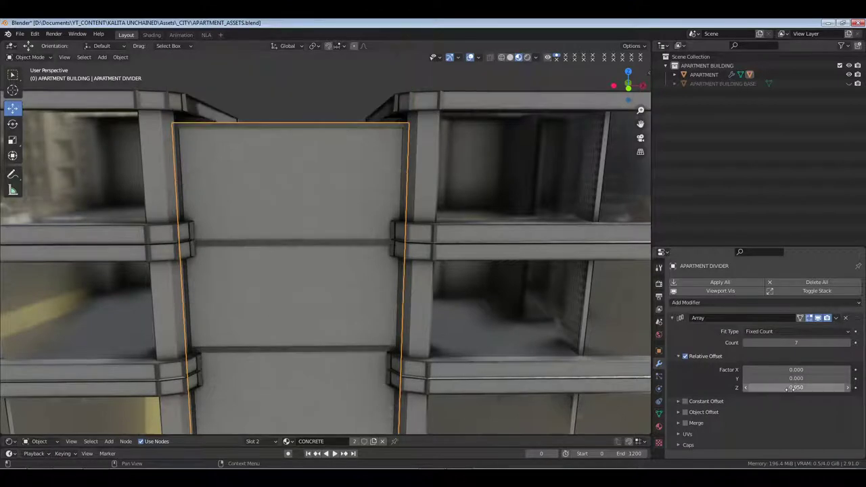
pyautogui.moveTo(795, 388); pyautogui.dragTo(809, 387)
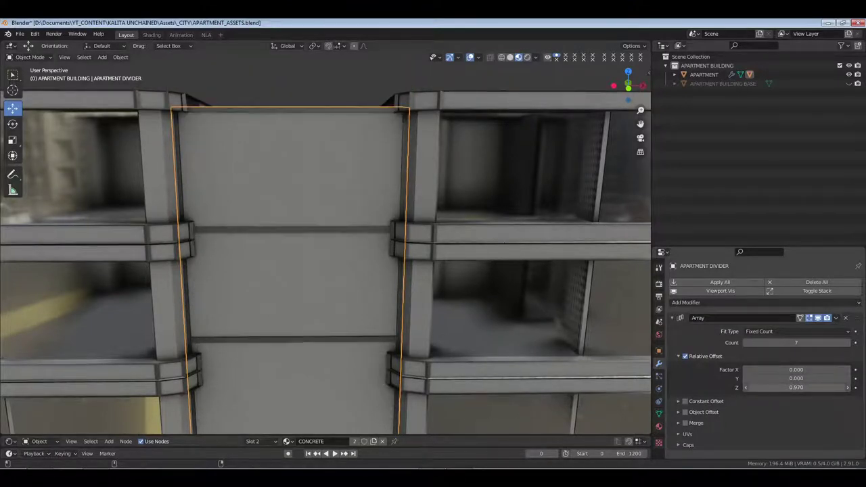
pyautogui.scroll(-8, 478, 282)
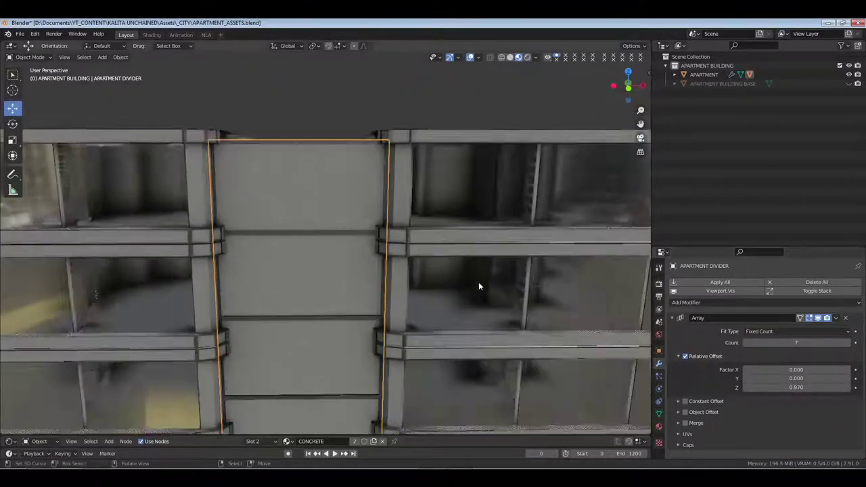
pyautogui.hotkey('ctrl', 's')
pyautogui.moveTo(385, 319); pyautogui.dragTo(359, 281, button='middle')
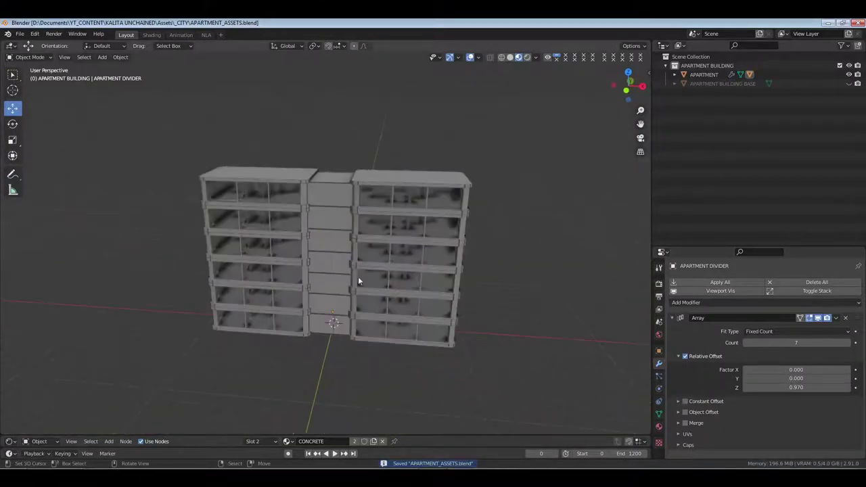
# Select APARTMENT and try moving it to check how the parented divider follows.
pyautogui.click(292, 334)
pyautogui.keyDown('shift'); pyautogui.click(317, 330); pyautogui.keyUp('shift')
pyautogui.moveTo(315, 350); pyautogui.dragTo(397, 327, button='middle')
pyautogui.scroll(-2, 377, 350)
pyautogui.click(298, 301)
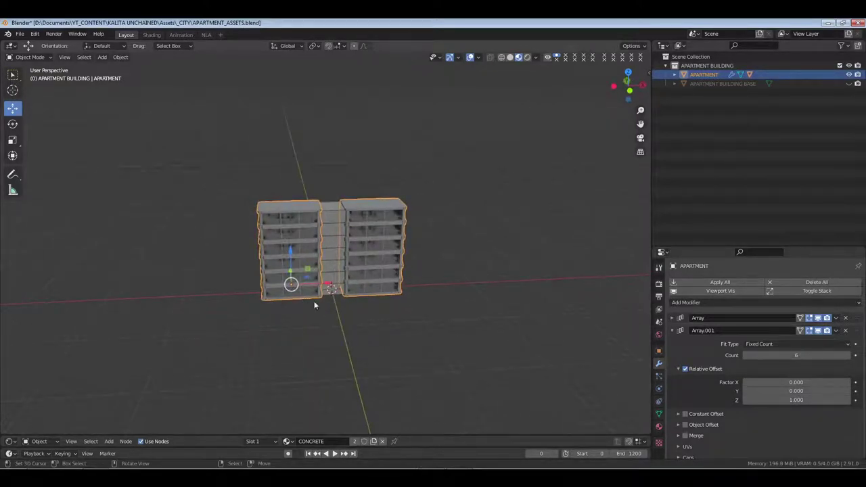
pyautogui.press('g')
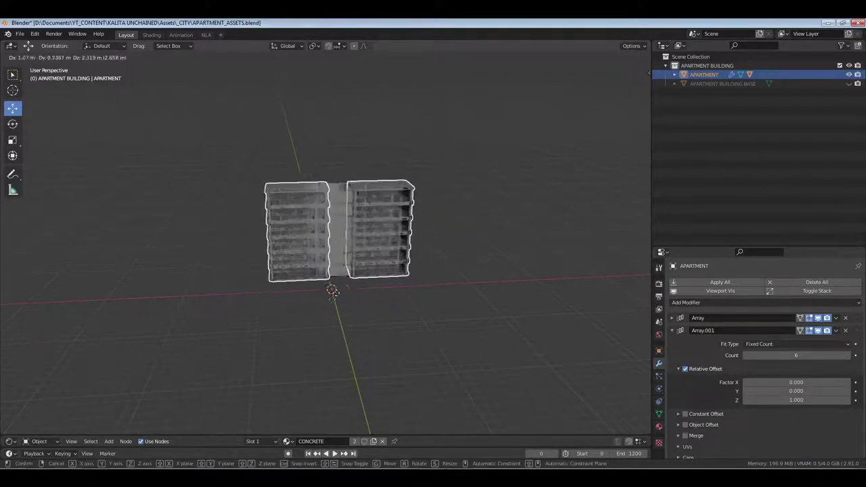
pyautogui.click(331, 303)
pyautogui.moveTo(331, 303); pyautogui.dragTo(384, 329, button='middle')
pyautogui.scroll(3, 343, 330)
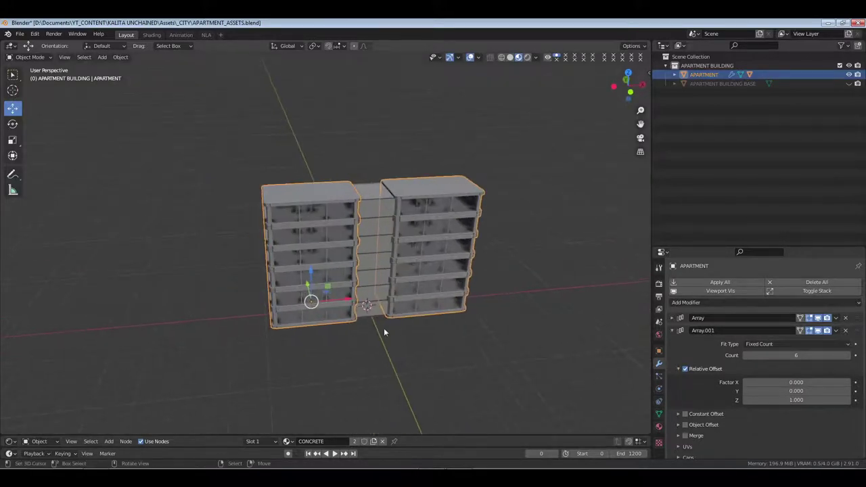
# Select the whole APARTMENT hierarchy, including the divider, and save the file.
pyautogui.rightClick(702, 74)
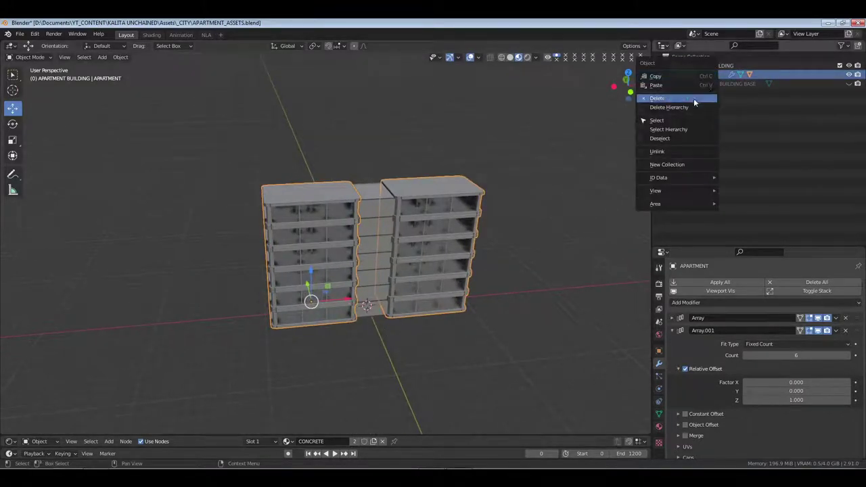
pyautogui.click(685, 129)
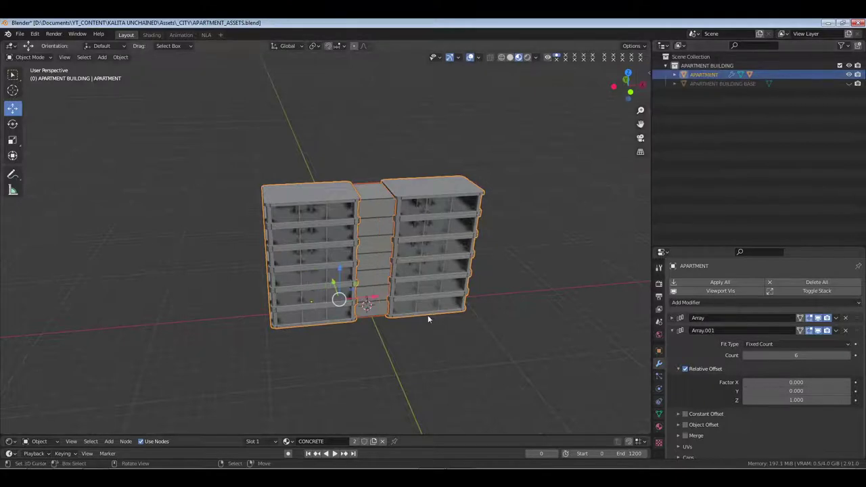
pyautogui.hotkey('ctrl', 's')
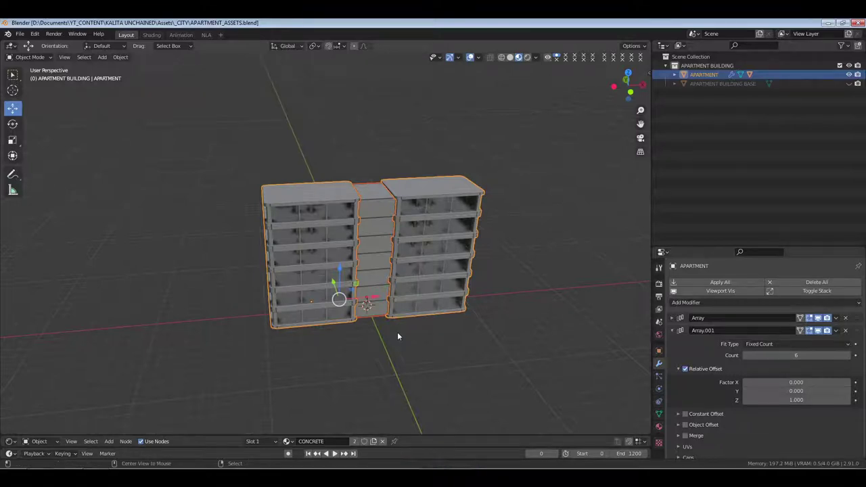
# Make a linked duplicate of the apartment hierarchy in place and set its Z rotation to -90°.
pyautogui.hotkey('shift', 'd')
pyautogui.rightClick(397, 332)
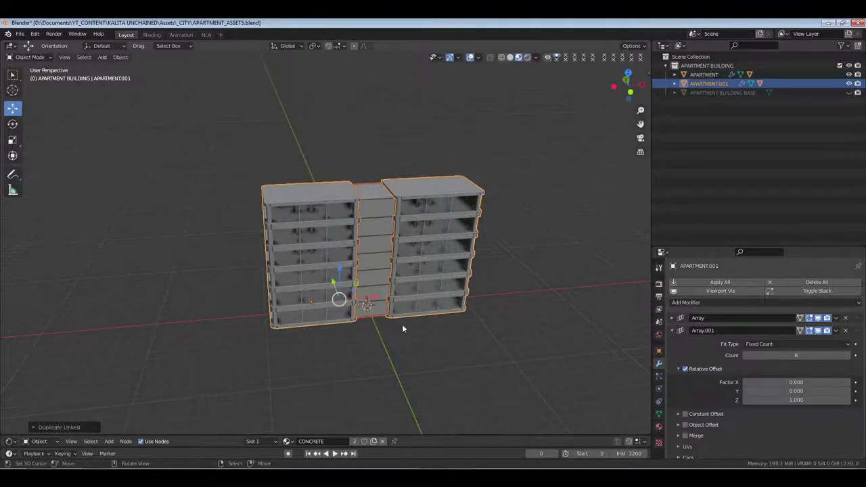
pyautogui.moveTo(387, 314); pyautogui.dragTo(497, 327, button='middle')
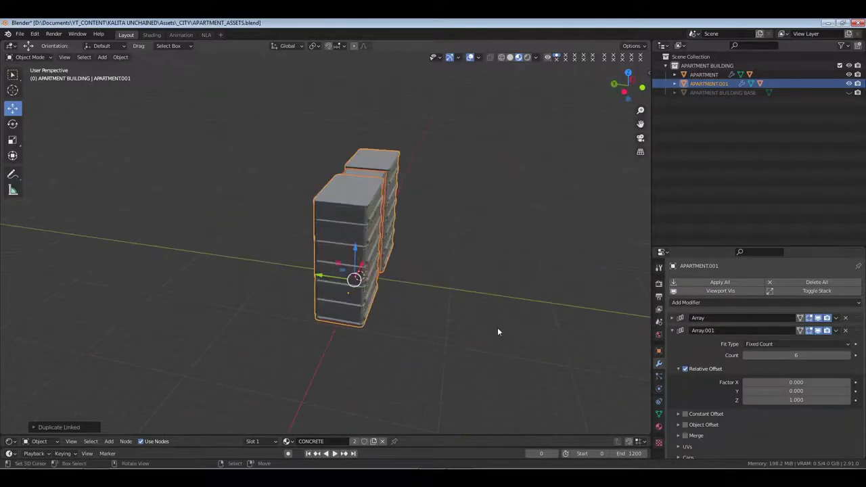
pyautogui.click(658, 351)
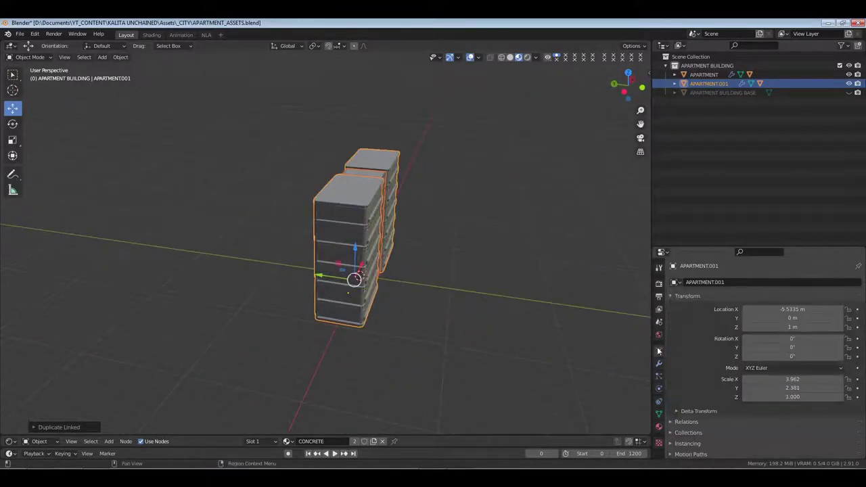
pyautogui.moveTo(804, 357); pyautogui.dragTo(752, 356)
pyautogui.click(791, 356)
pyautogui.write('-90')
pyautogui.press('Return')
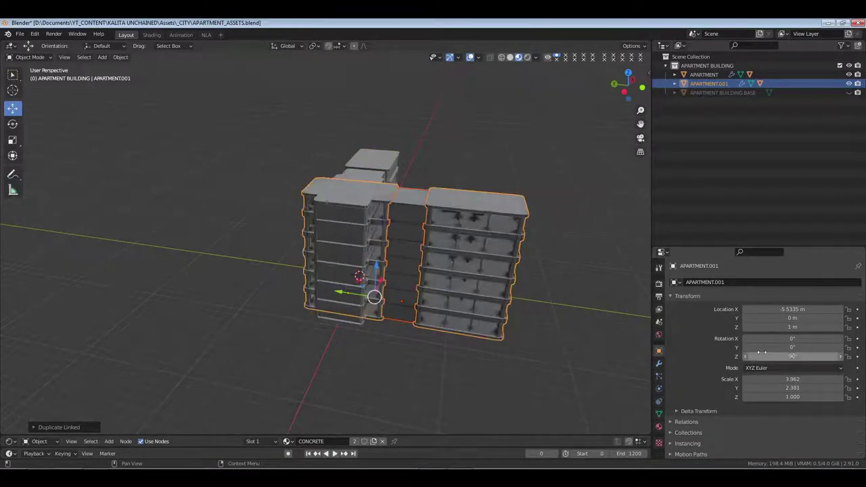
# Move the rotated duplicate along the Y axis to about 17.4 m, behind the original block's end.
pyautogui.moveTo(340, 295); pyautogui.dragTo(181, 276)
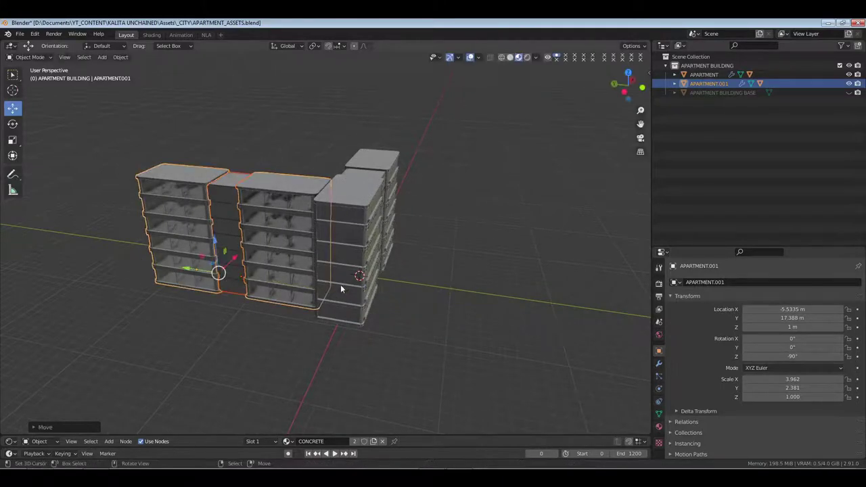
pyautogui.moveTo(340, 284); pyautogui.dragTo(327, 315, button='middle')
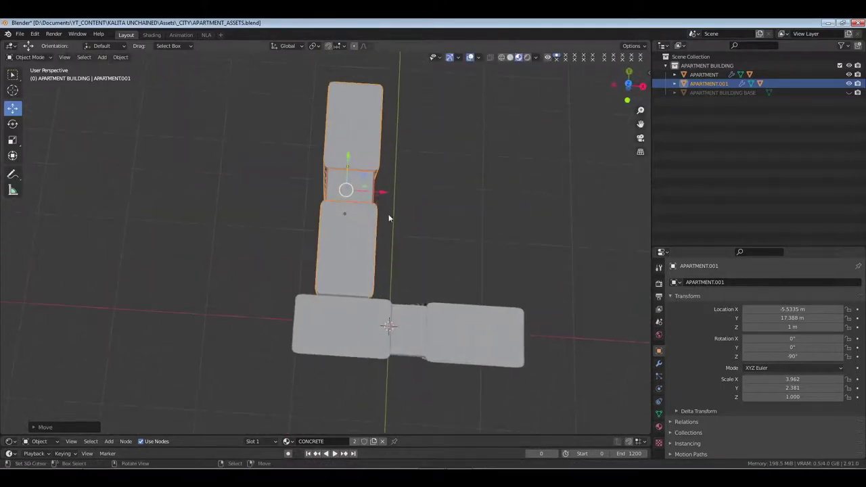
# Move the rotated apartment duplicate along X to about -7.12 m, flush with the original block's outer end, and save the file.
pyautogui.moveTo(379, 193)
pyautogui.mouseDown()
pyautogui.moveTo(348, 193)
pyautogui.moveTo(363, 192)
pyautogui.mouseUp()
pyautogui.moveTo(364, 196); pyautogui.dragTo(386, 294, button='middle')
pyautogui.moveTo(217, 313); pyautogui.dragTo(226, 313)
pyautogui.scroll(4, 325, 313)
pyautogui.moveTo(353, 315); pyautogui.dragTo(379, 277, button='middle')
pyautogui.scroll(-3, 344, 304)
pyautogui.scroll(-3, 442, 282)
pyautogui.click(424, 309)
pyautogui.hotkey('ctrl', 's')
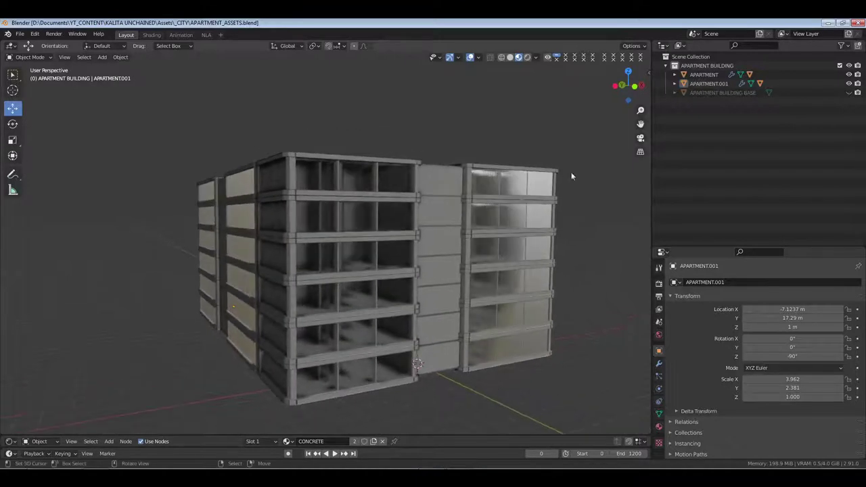
# Unhide and select APARTMENT BUILDING BASE, then assign it the existing CONCRETE material.
pyautogui.click(723, 92)
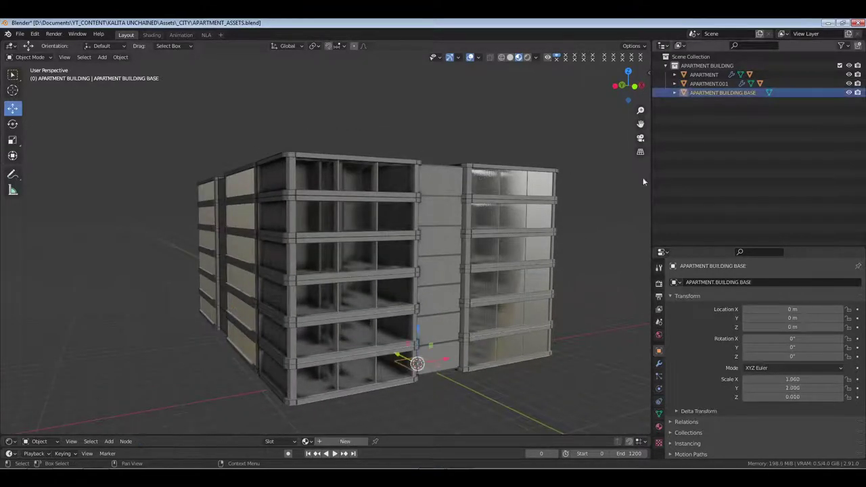
pyautogui.click(658, 426)
pyautogui.click(674, 319)
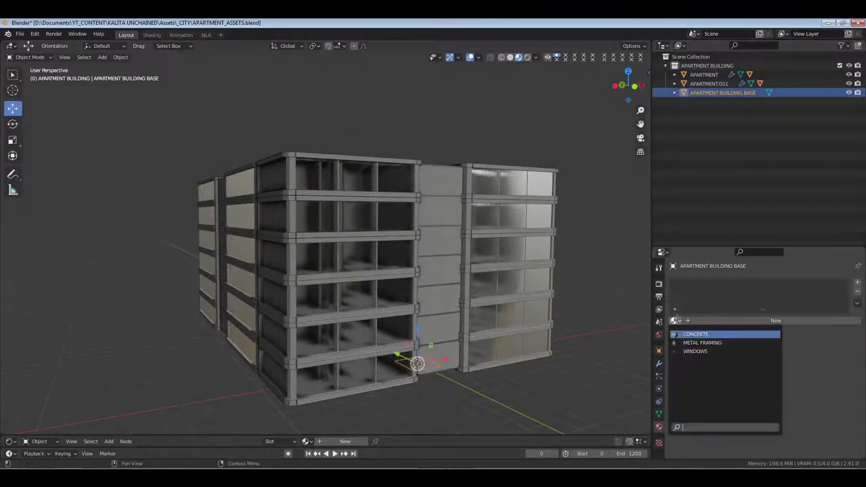
pyautogui.click(704, 342)
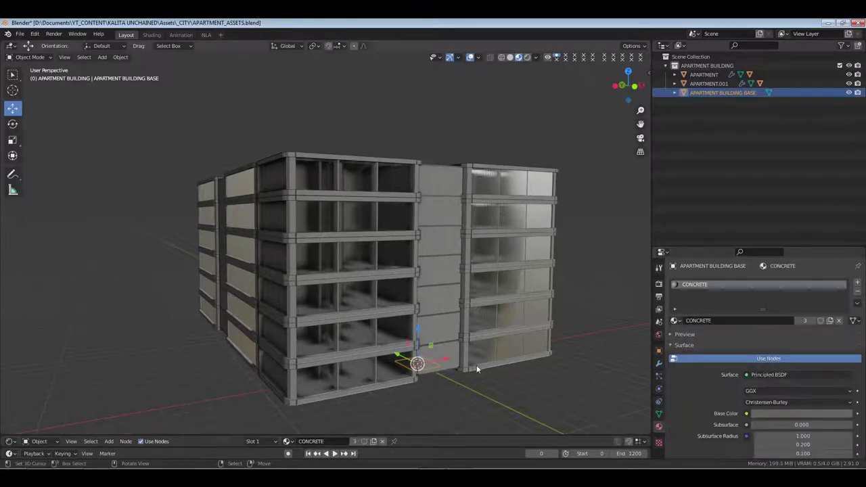
# Unwrap the base's mesh with Cube Projection and return to Object Mode.
pyautogui.press('Tab')
pyautogui.click(697, 331)
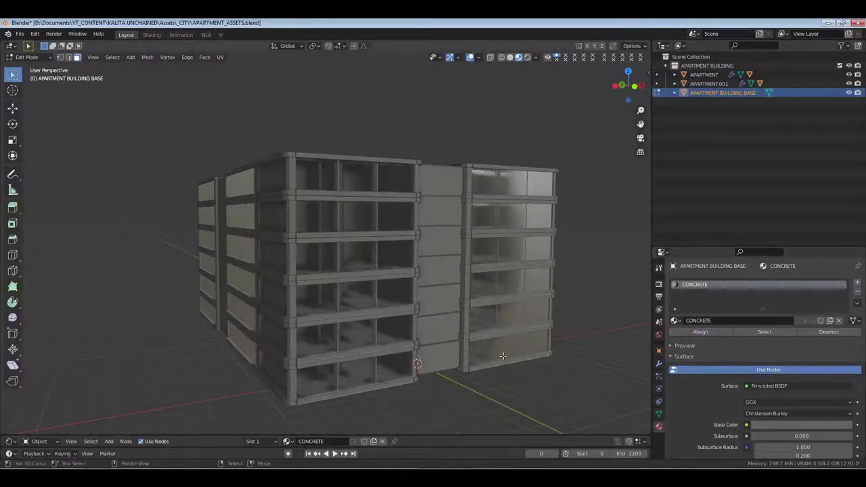
pyautogui.press('u')
pyautogui.click(502, 246)
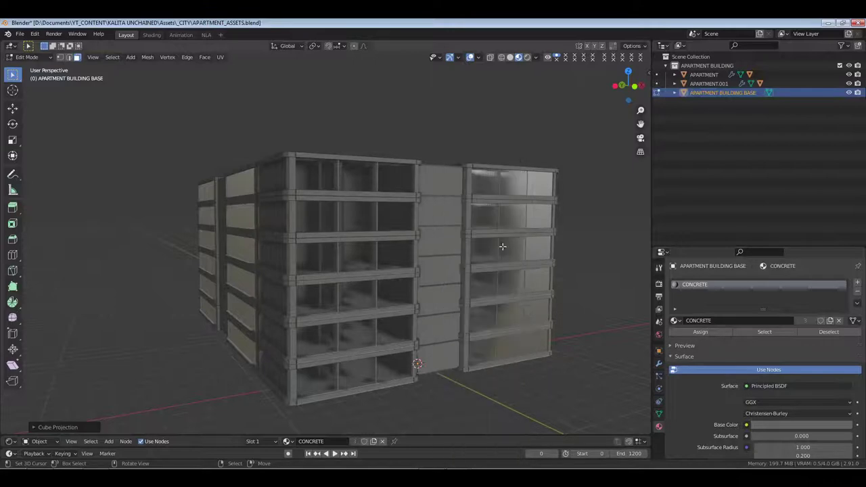
pyautogui.press('Tab')
pyautogui.scroll(-3, 412, 282)
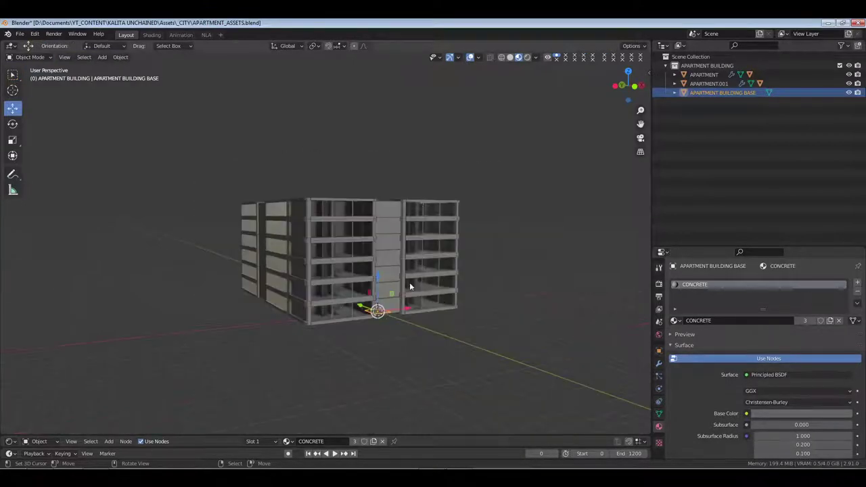
pyautogui.press('KP_7')
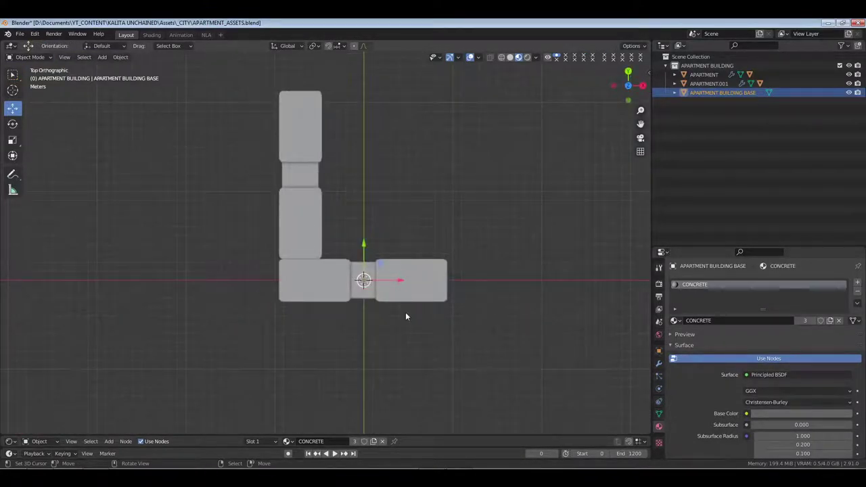
pyautogui.press('s')
pyautogui.press('x')
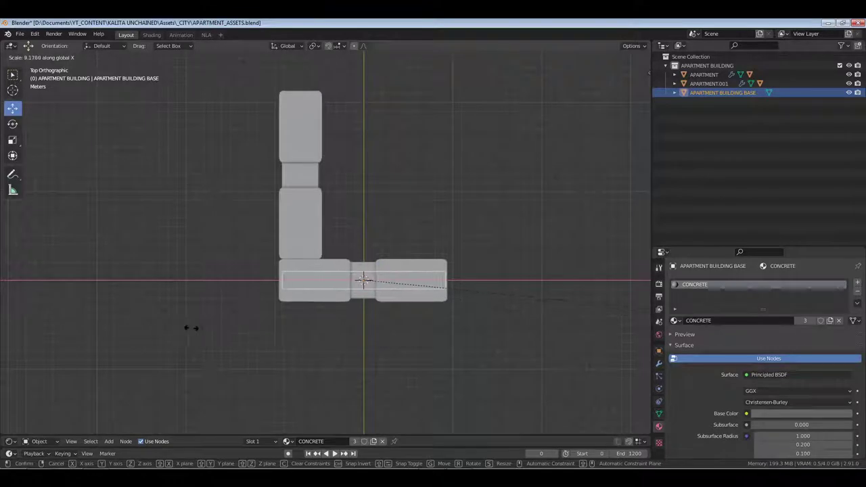
pyautogui.click(196, 328)
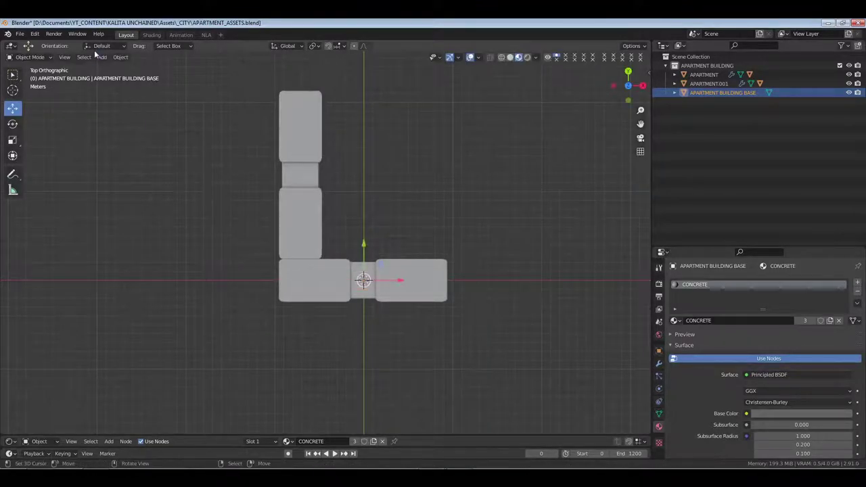
pyautogui.click(64, 57)
pyautogui.moveTo(119, 58)
pyautogui.moveTo(64, 57)
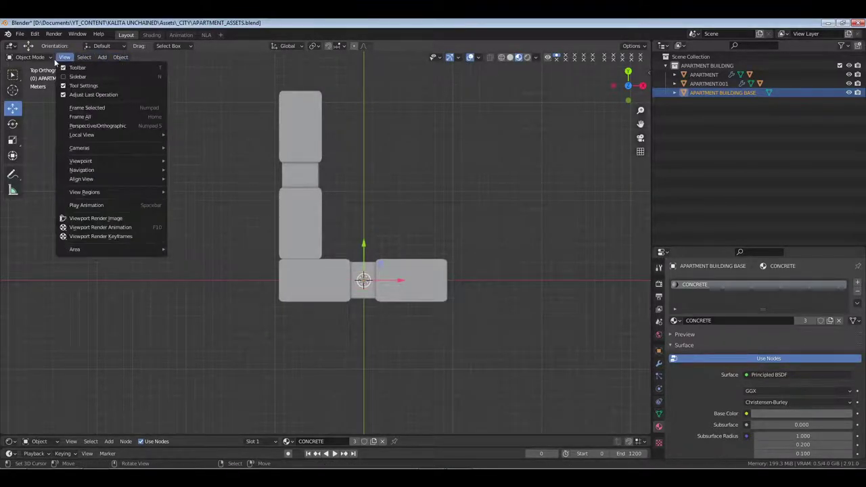
pyautogui.click(101, 46)
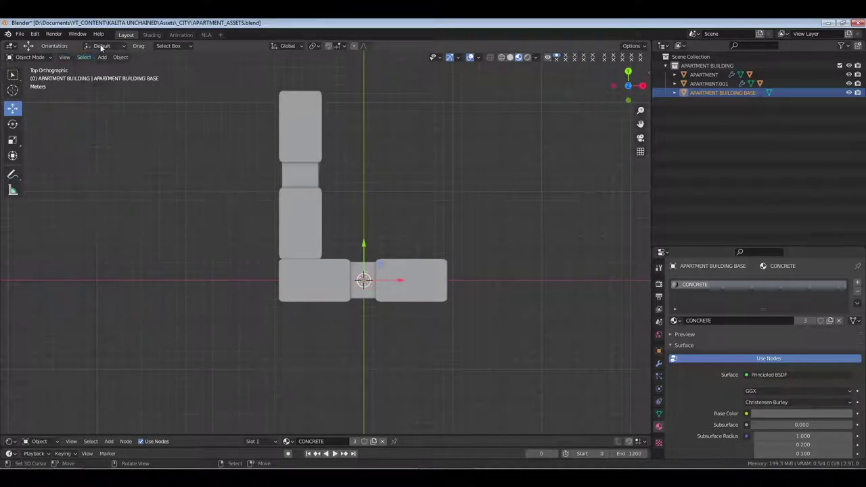
pyautogui.click(101, 46)
pyautogui.click(101, 46)
pyautogui.click(166, 46)
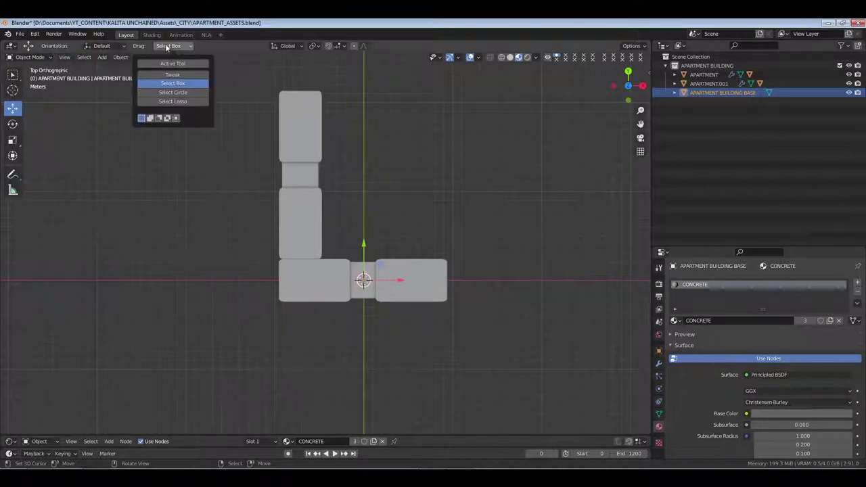
pyautogui.click(64, 57)
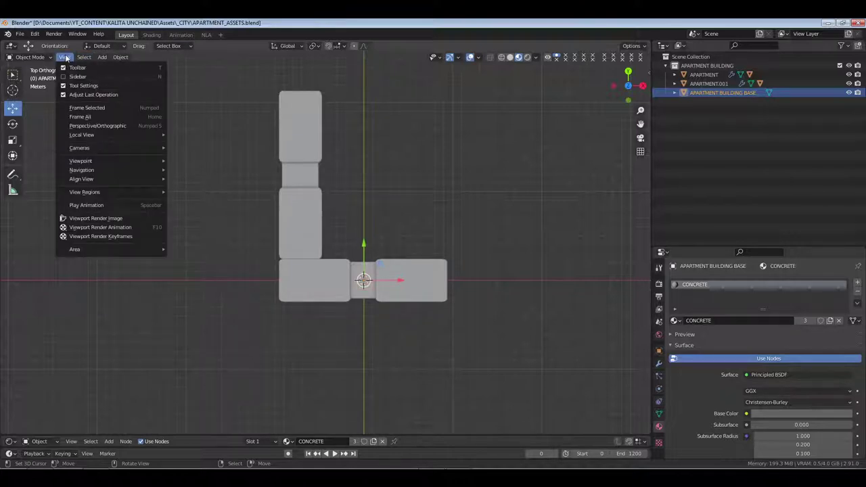
pyautogui.moveTo(82, 58)
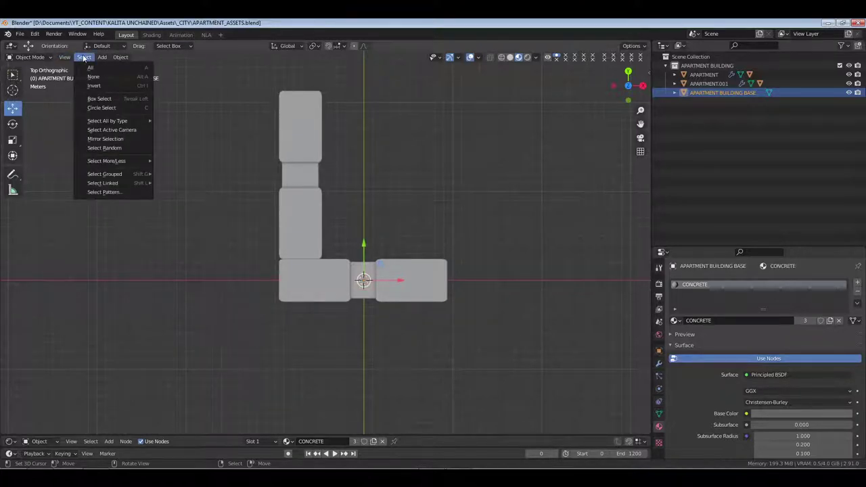
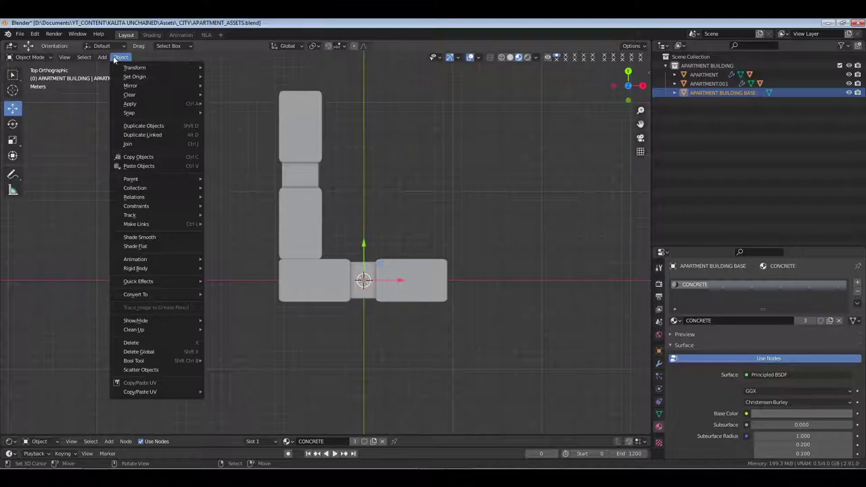
pyautogui.moveTo(139, 107)
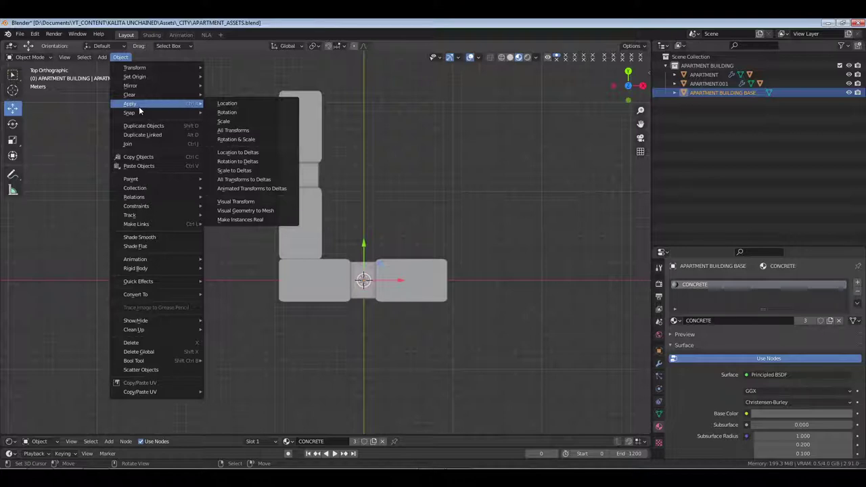
# Scale the base along X to span the full length of the front block and lower it slightly along Z.
pyautogui.press('s')
pyautogui.press('x')
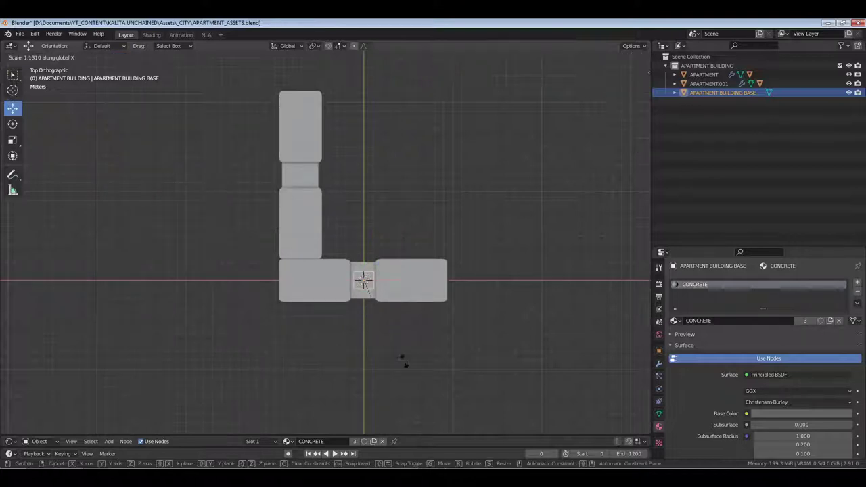
pyautogui.click(459, 351)
pyautogui.moveTo(463, 398); pyautogui.dragTo(446, 334, button='middle')
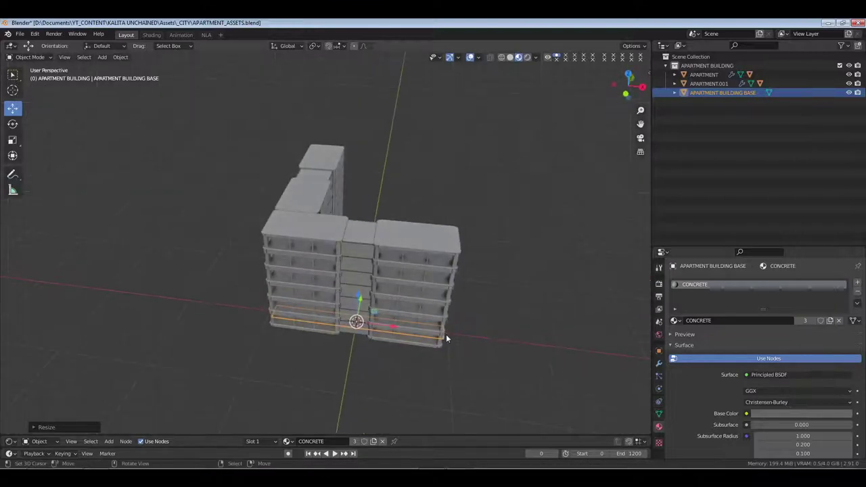
pyautogui.press('KP_1')
pyautogui.scroll(4, 432, 325)
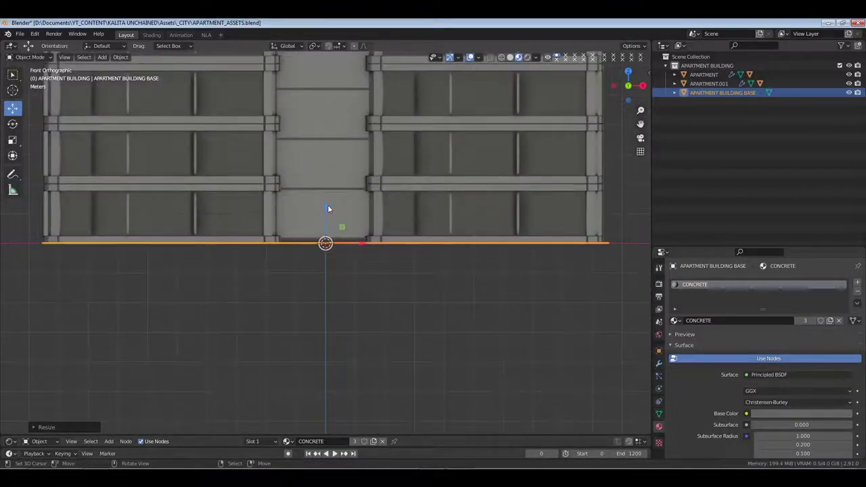
pyautogui.moveTo(327, 206); pyautogui.dragTo(321, 228)
# Scale the base along Y by about 2.5 to cover the front block's depth.
pyautogui.scroll(-6, 275, 239)
pyautogui.moveTo(275, 239); pyautogui.dragTo(399, 305, button='middle')
pyautogui.press('s')
pyautogui.press('y')
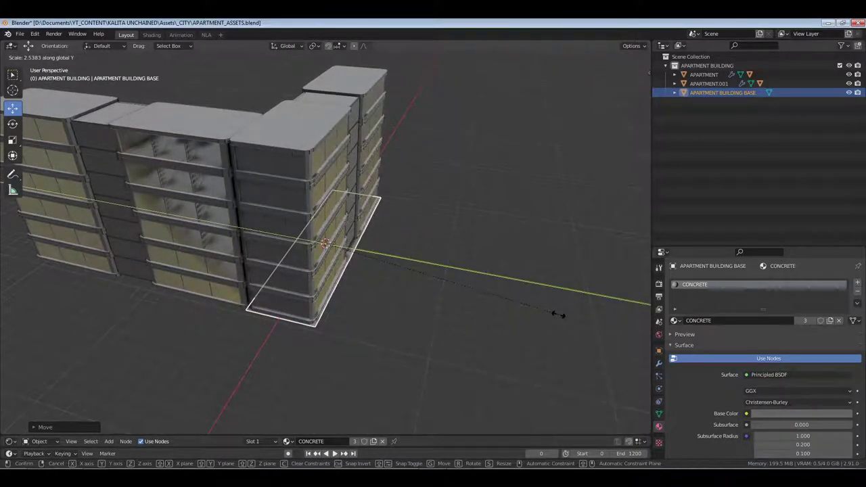
pyautogui.click(544, 311)
pyautogui.moveTo(450, 295); pyautogui.dragTo(291, 274, button='middle')
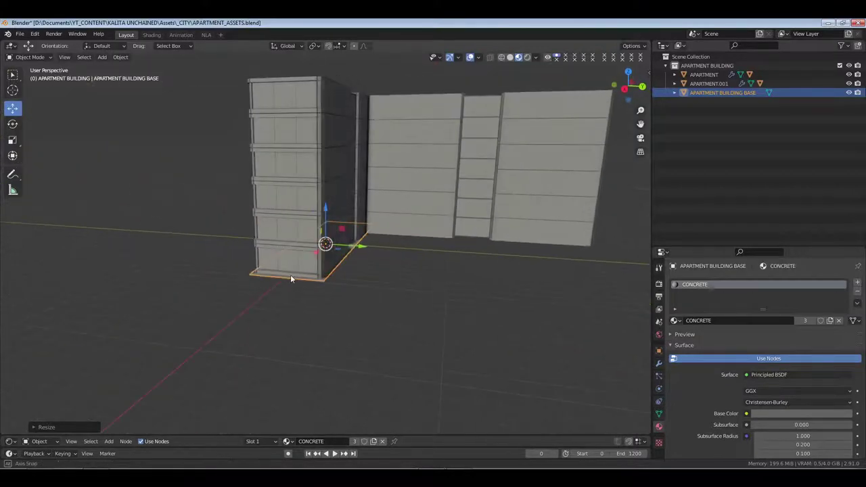
pyautogui.click(659, 364)
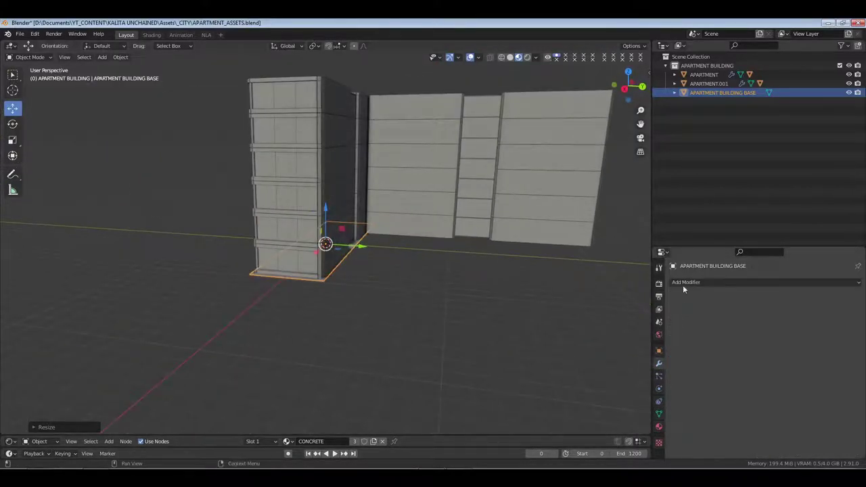
pyautogui.click(683, 282)
pyautogui.click(685, 111)
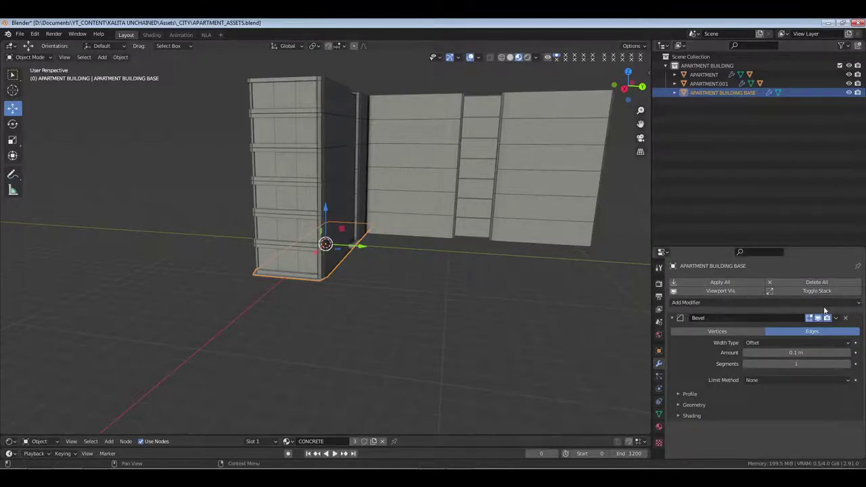
pyautogui.click(845, 318)
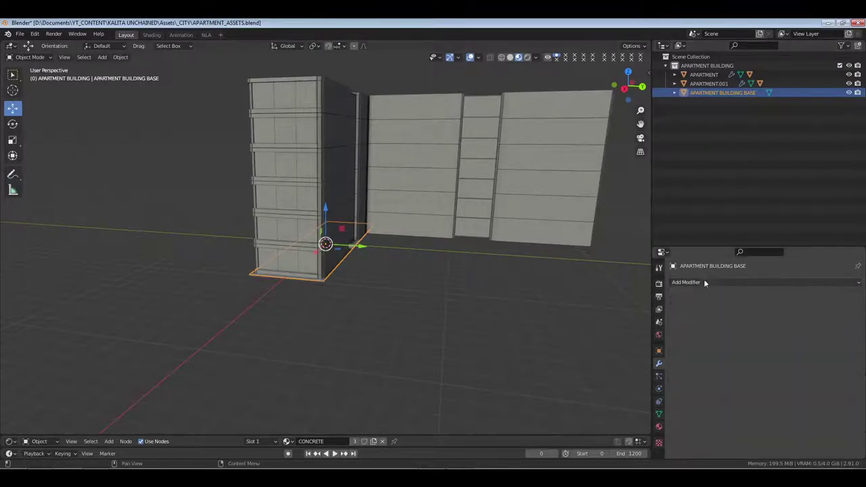
pyautogui.click(709, 281)
pyautogui.click(686, 271)
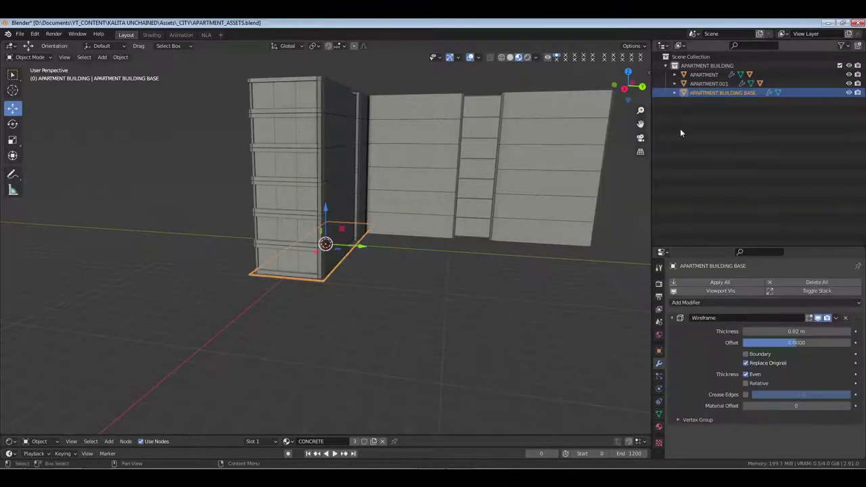
pyautogui.click(844, 318)
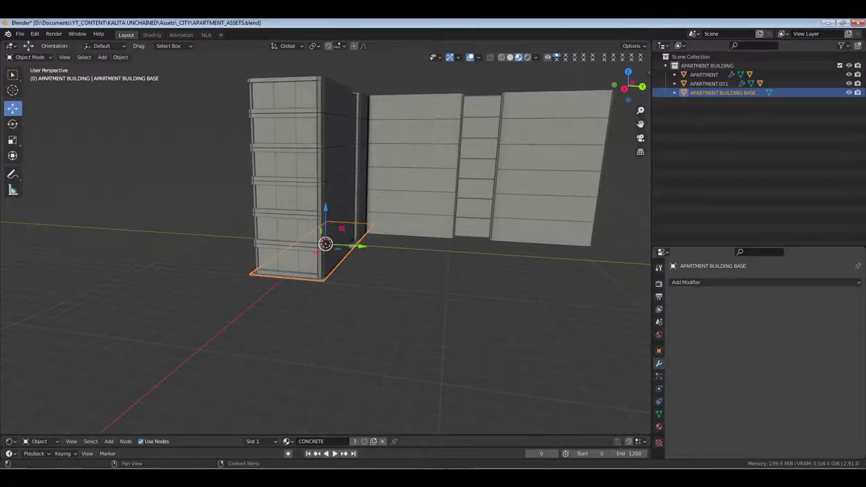
# Add an Array modifier to the base with relative offset factors of 0 in X and 1 in Y.
pyautogui.click(746, 281)
pyautogui.click(690, 104)
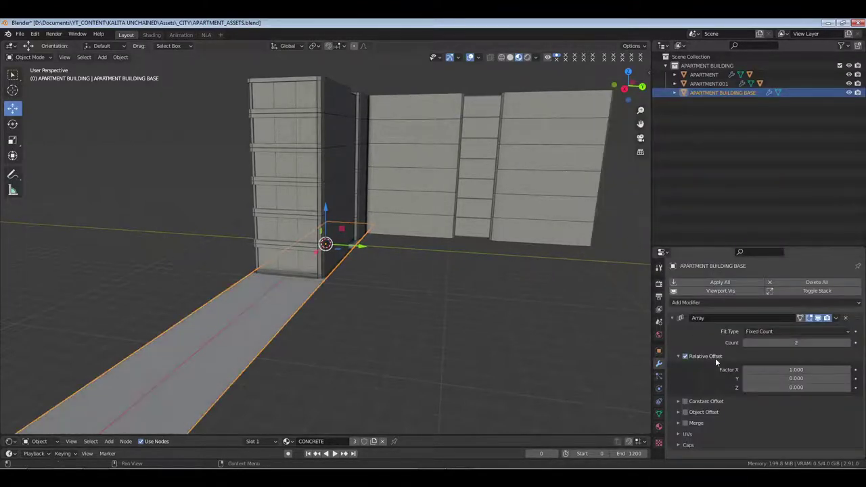
pyautogui.click(794, 369)
pyautogui.write('0')
pyautogui.press('Return')
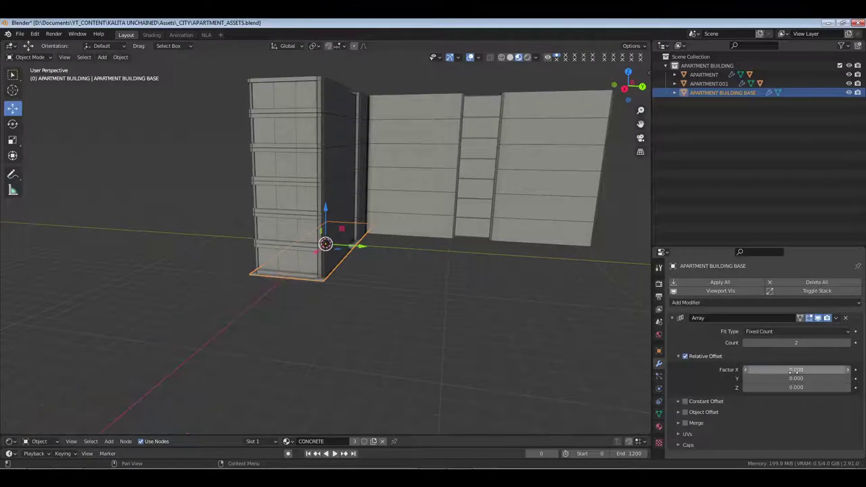
pyautogui.click(791, 379)
pyautogui.write('1')
pyautogui.press('Return')
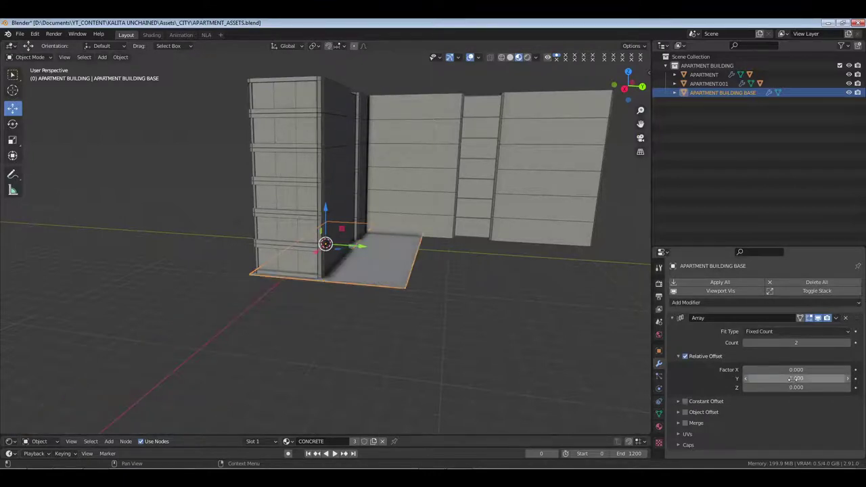
# Set the base array's count to 4, then deselect the base and check its coverage under the blocks.
pyautogui.click(848, 343)
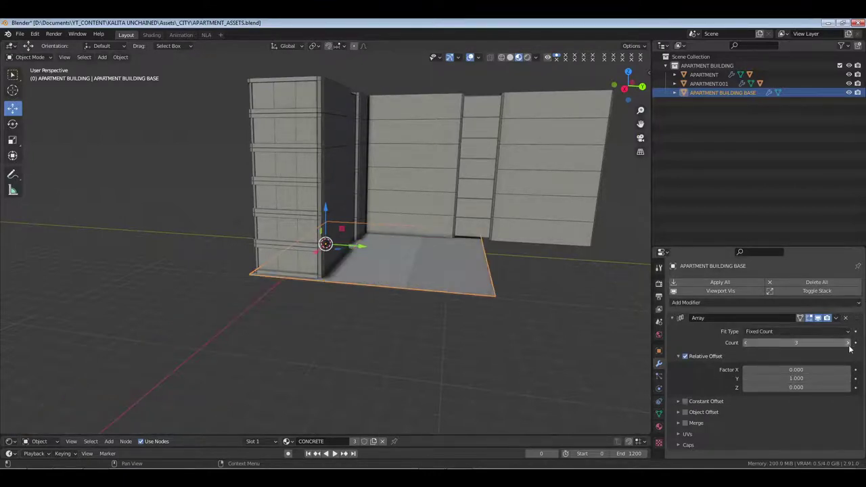
pyautogui.click(849, 343)
pyautogui.click(848, 343)
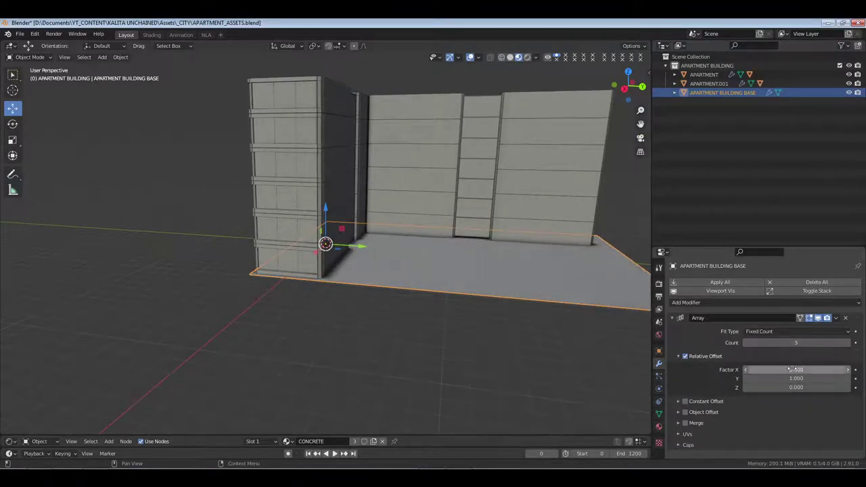
pyautogui.click(746, 343)
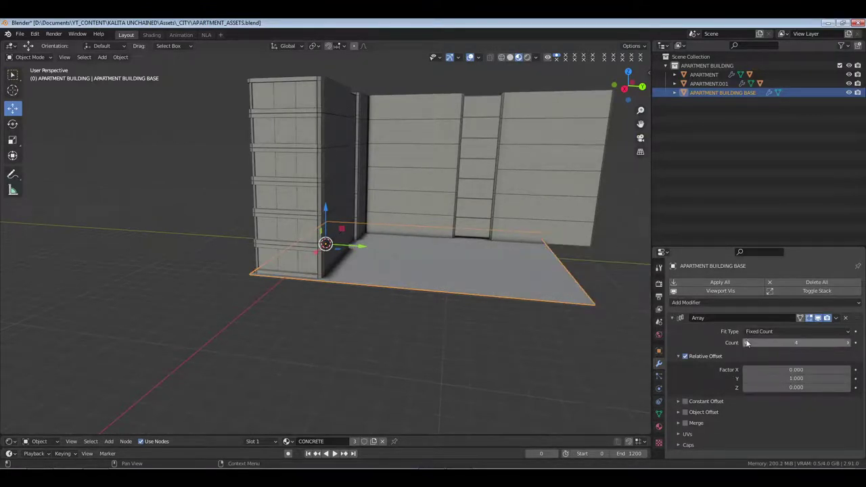
pyautogui.moveTo(438, 249); pyautogui.dragTo(491, 249, button='middle')
pyautogui.click(490, 248)
pyautogui.moveTo(334, 240); pyautogui.dragTo(336, 290, button='middle')
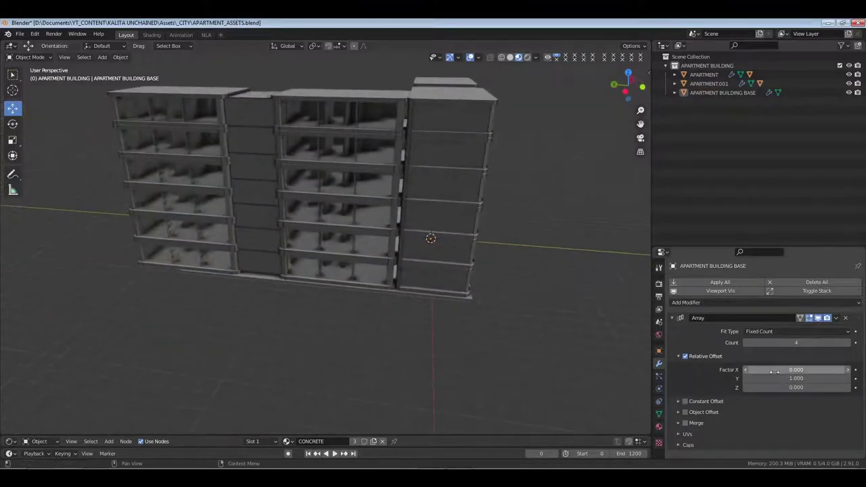
# Set the Array count of the apartment building base to 5 and save the file.
pyautogui.click(853, 343)
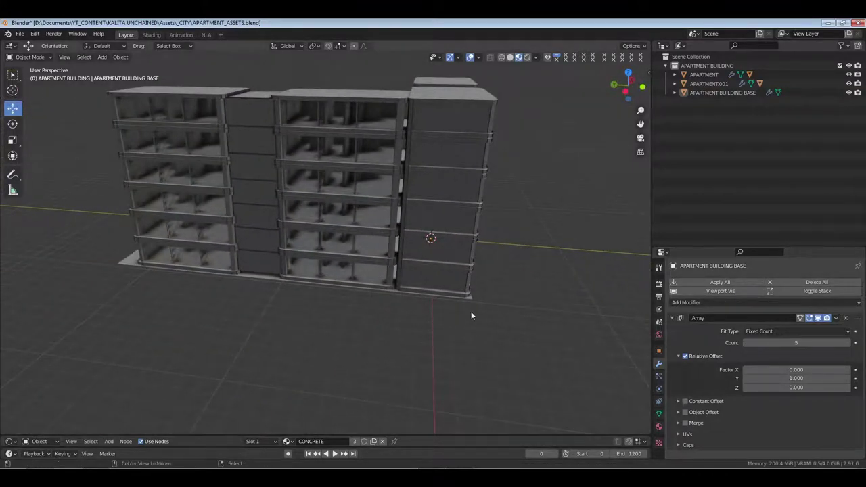
pyautogui.hotkey('ctrl', 's')
pyautogui.moveTo(481, 312); pyautogui.dragTo(406, 277, button='middle')
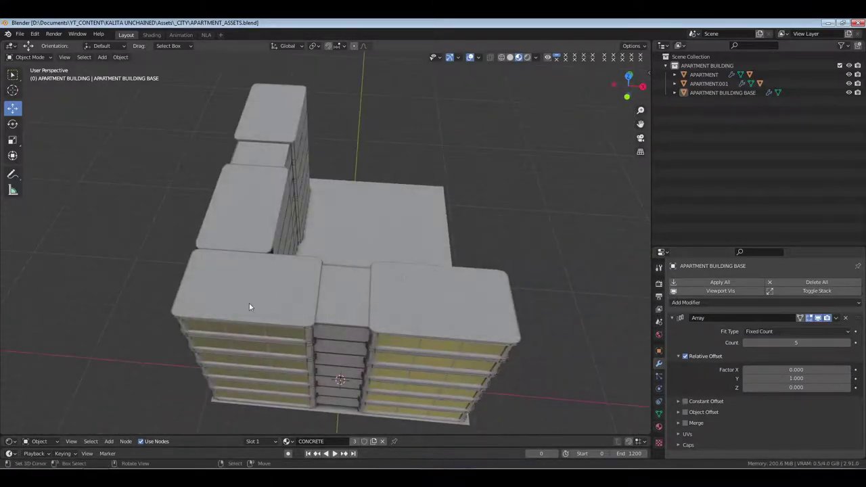
# Set the Array on the front wing's apartment divider to a relative Z offset of 1.16 and a count of 6.
pyautogui.moveTo(320, 331); pyautogui.dragTo(444, 188, button='middle')
pyautogui.scroll(5, 396, 358)
pyautogui.scroll(-5, 444, 187)
pyautogui.moveTo(396, 257); pyautogui.dragTo(373, 255, button='middle')
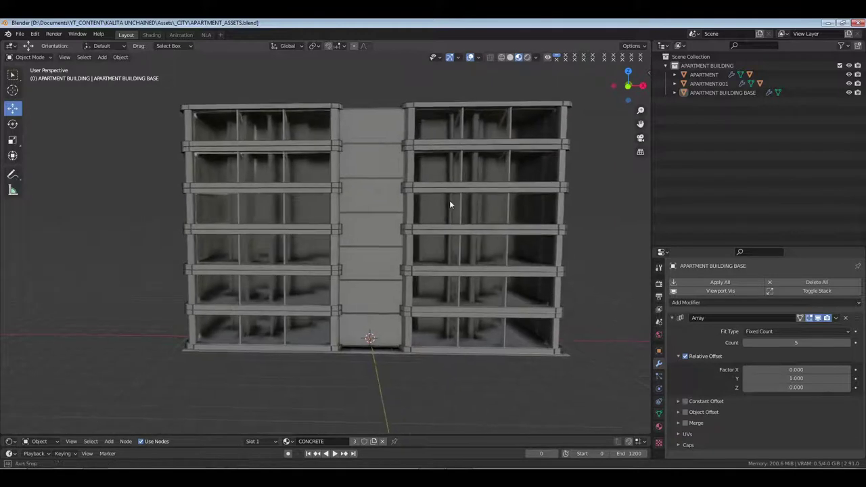
pyautogui.moveTo(450, 203); pyautogui.dragTo(377, 306, button='middle')
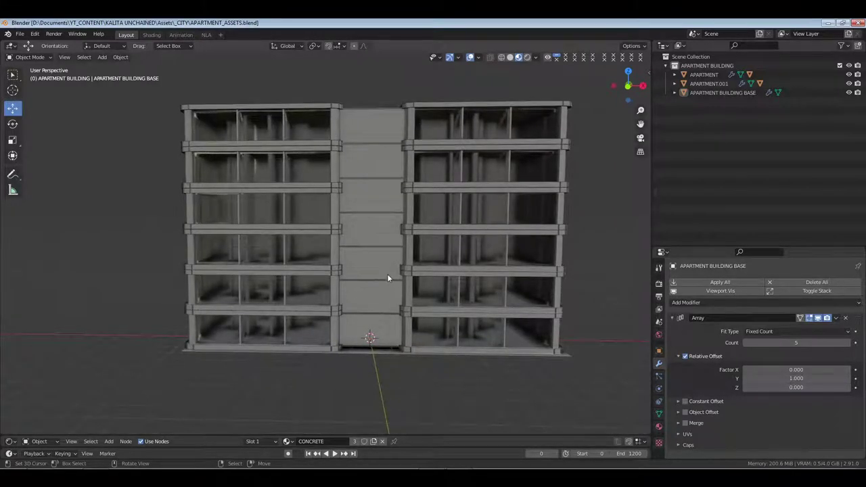
pyautogui.click(372, 333)
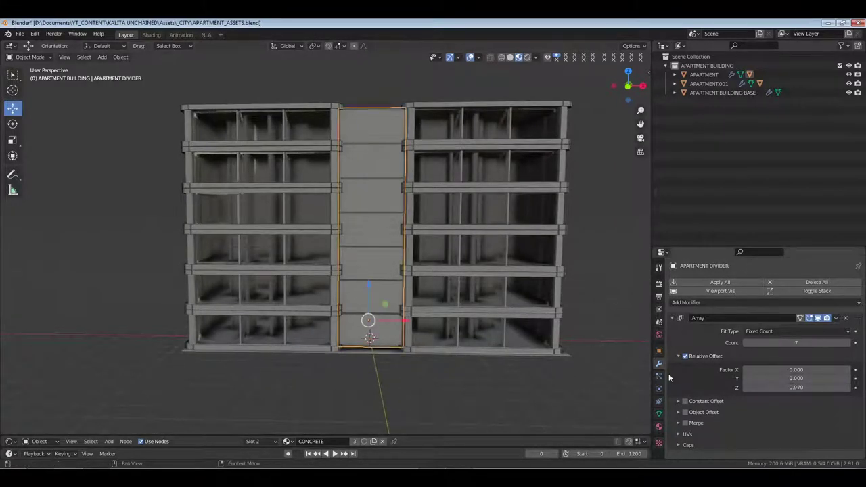
pyautogui.moveTo(764, 387); pyautogui.dragTo(787, 387)
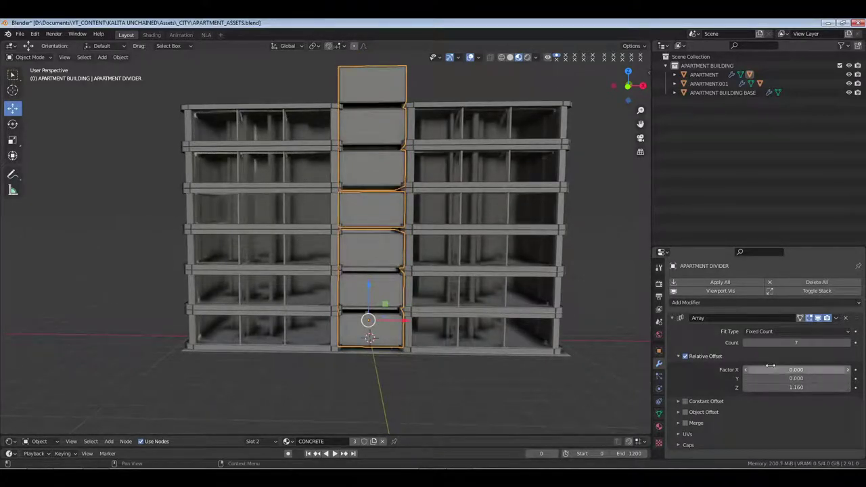
pyautogui.click(746, 343)
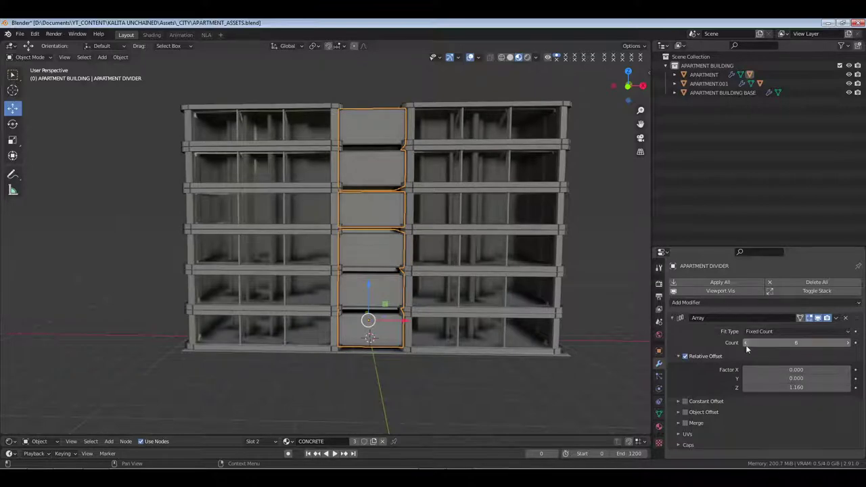
pyautogui.hotkey('alt', 'a')
# Set the Array on the side wing's apartment divider to a count of 6 and a relative Z offset of 1.16, and save the file.
pyautogui.moveTo(375, 303); pyautogui.dragTo(453, 295, button='middle')
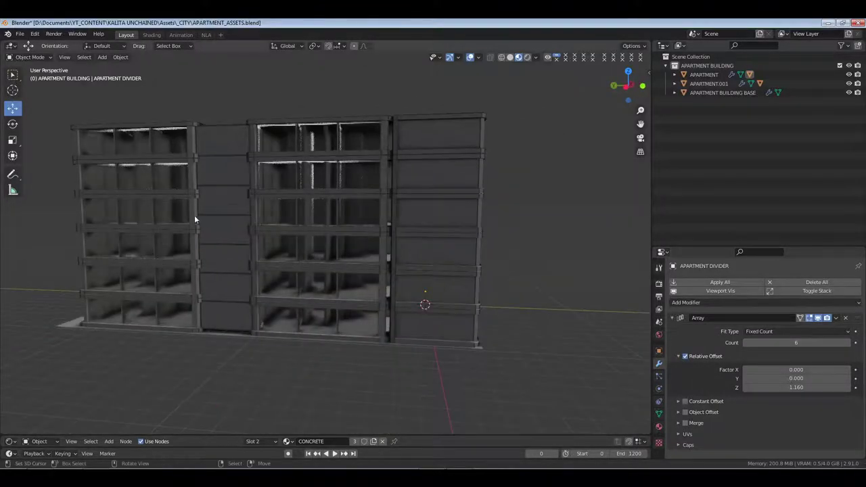
pyautogui.click(235, 247)
pyautogui.moveTo(455, 257); pyautogui.dragTo(429, 259, button='middle')
pyautogui.click(428, 259)
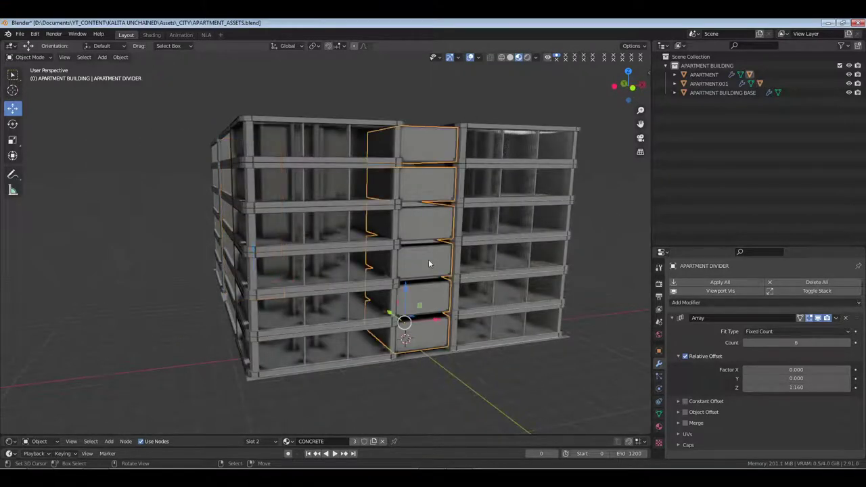
pyautogui.moveTo(360, 274); pyautogui.dragTo(370, 278, button='middle')
pyautogui.click(222, 291)
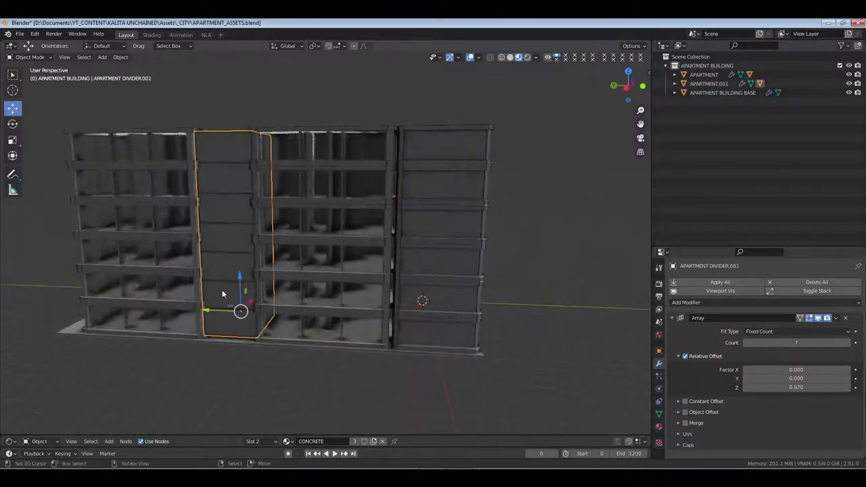
pyautogui.click(747, 342)
pyautogui.click(798, 387)
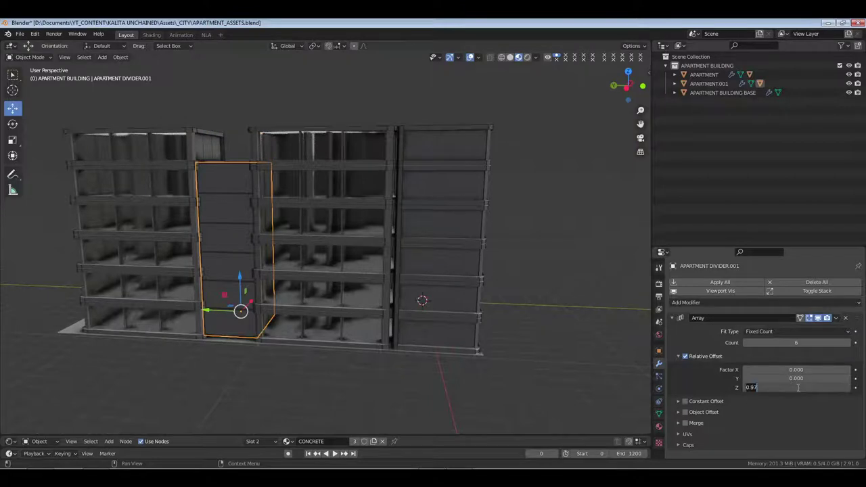
pyautogui.write('1.16')
pyautogui.press('Return')
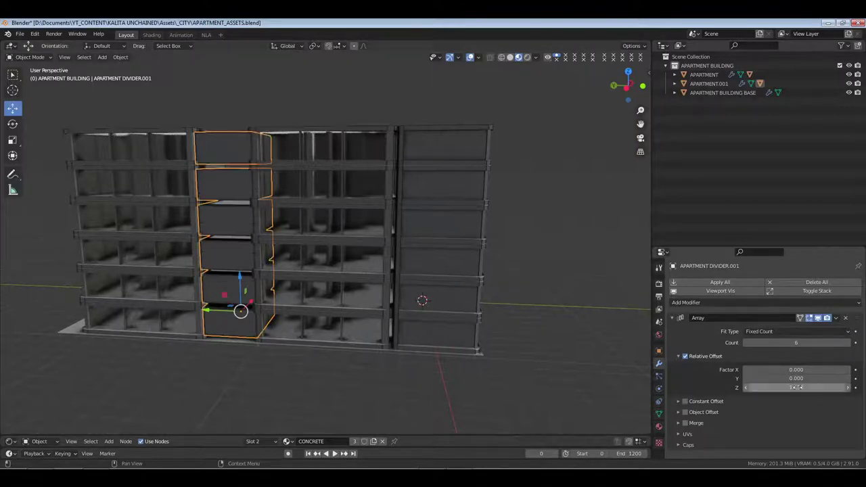
pyautogui.click(536, 315)
pyautogui.hotkey('ctrl', 's')
# Examine the spacing of the divider blocks on both wings of the building and save the file.
pyautogui.moveTo(535, 315); pyautogui.dragTo(467, 316, button='middle')
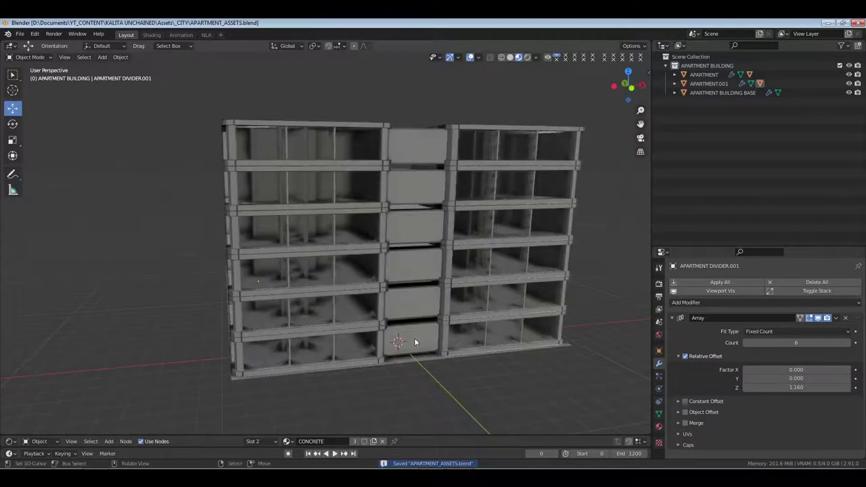
pyautogui.click(415, 340)
pyautogui.moveTo(301, 333); pyautogui.dragTo(409, 327, button='middle')
pyautogui.hotkey('alt', 'a')
pyautogui.hotkey('ctrl', 's')
pyautogui.hotkey('ctrl', 's')
pyautogui.moveTo(487, 312); pyautogui.dragTo(402, 304, button='middle')
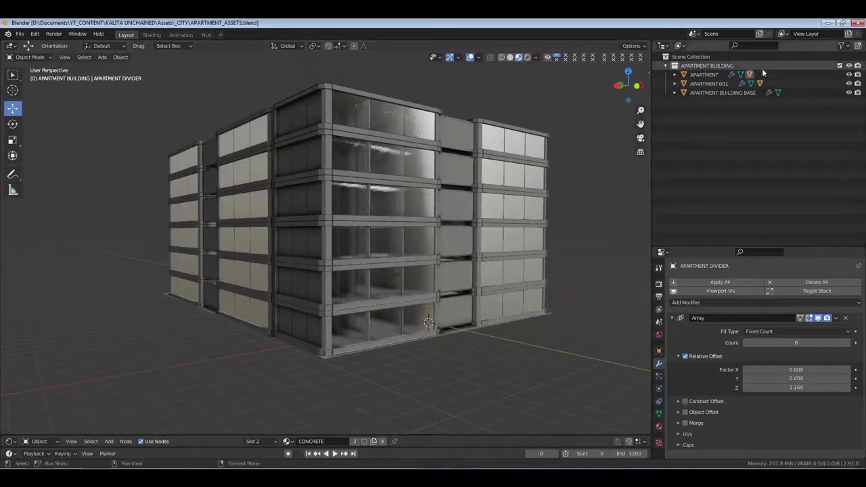
# Save the file and add a mesh plane to the APARTMENT BUILDING collection.
pyautogui.click(705, 68)
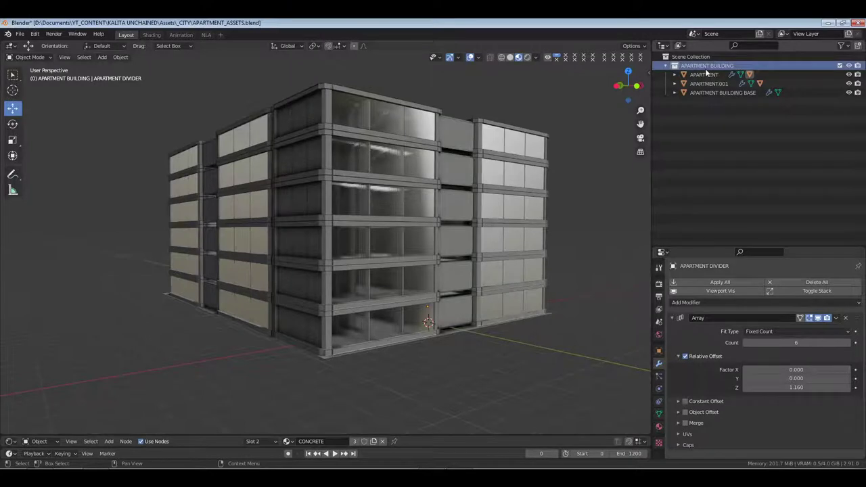
pyautogui.hotkey('ctrl', 's')
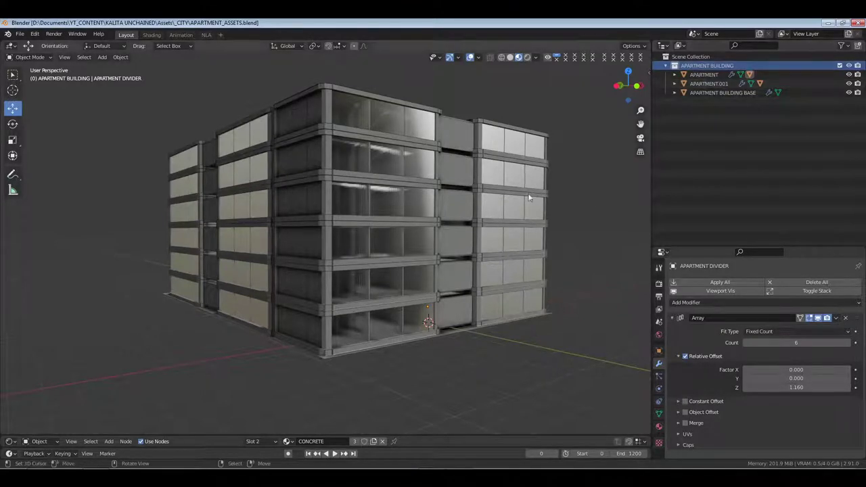
pyautogui.hotkey('shift', 'a')
pyautogui.click(506, 248)
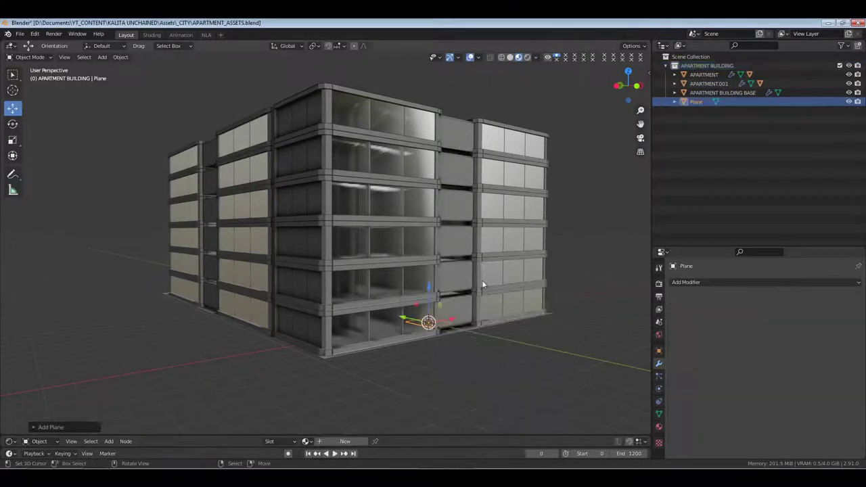
# Rename the new plane as GROUND\.
pyautogui.press('F2')
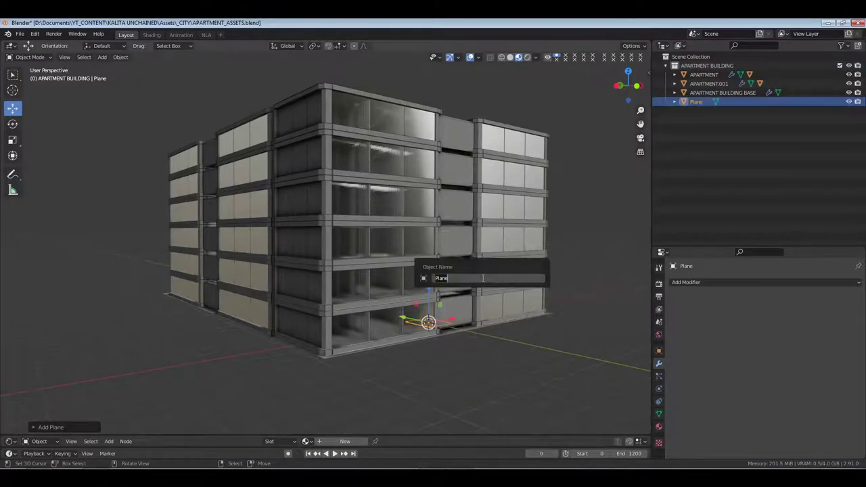
pyautogui.write('GOUND')
pyautogui.press('Return')
pyautogui.press('F2')
pyautogui.write('G')
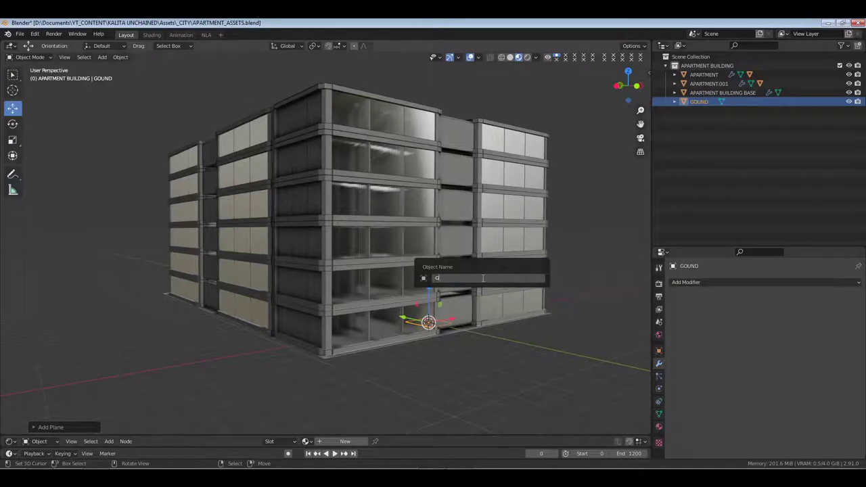
pyautogui.write('ROUND')
pyautogui.press('Return')
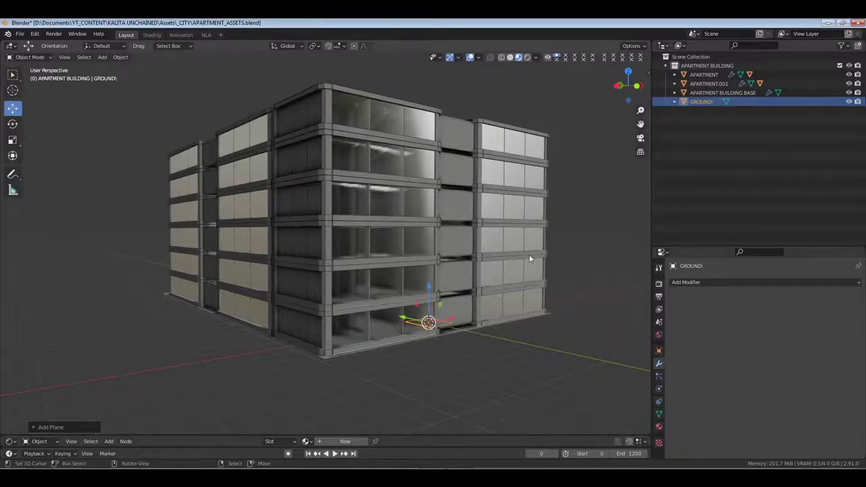
# Scale the ground plane by 30 and lower it slightly along Z so it sits beneath the building base.
pyautogui.write('s30')
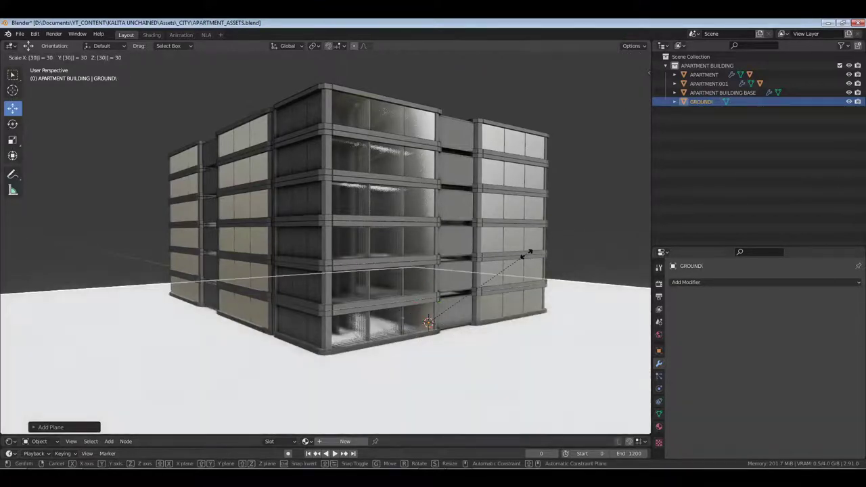
pyautogui.press('Return')
pyautogui.press('g')
pyautogui.press('z')
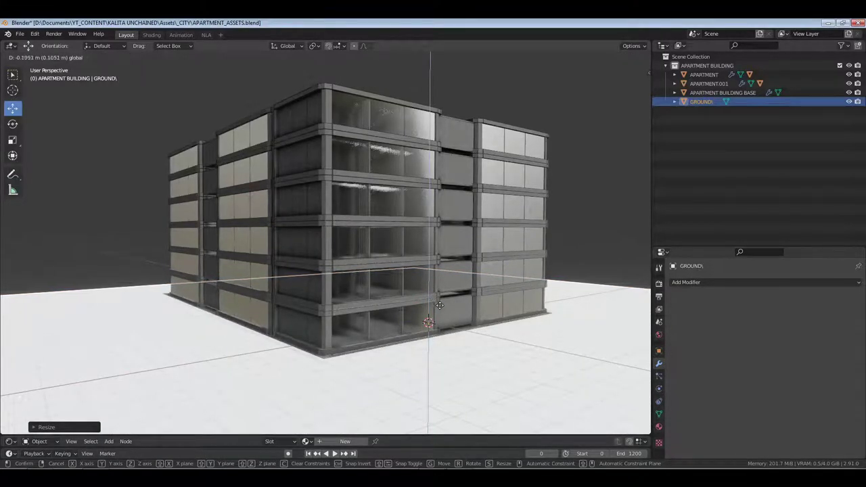
pyautogui.click(441, 313)
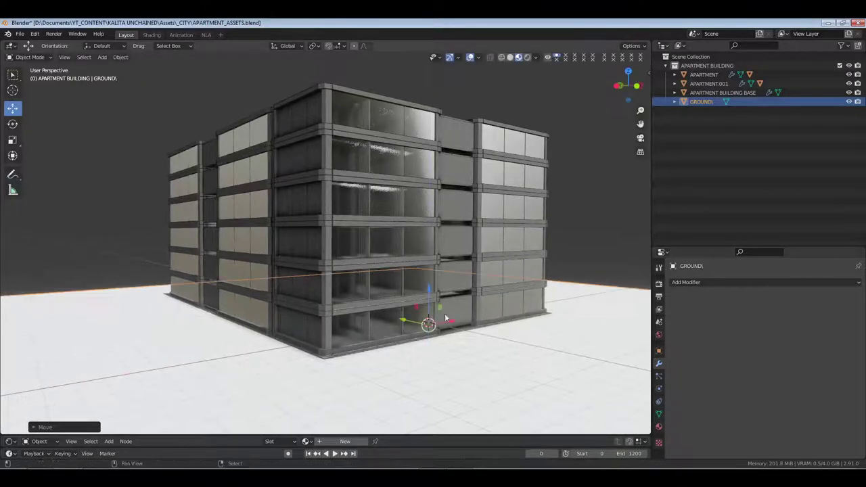
# Apply all transforms to the ground plane and save the file.
pyautogui.hotkey('ctrl', 'a')
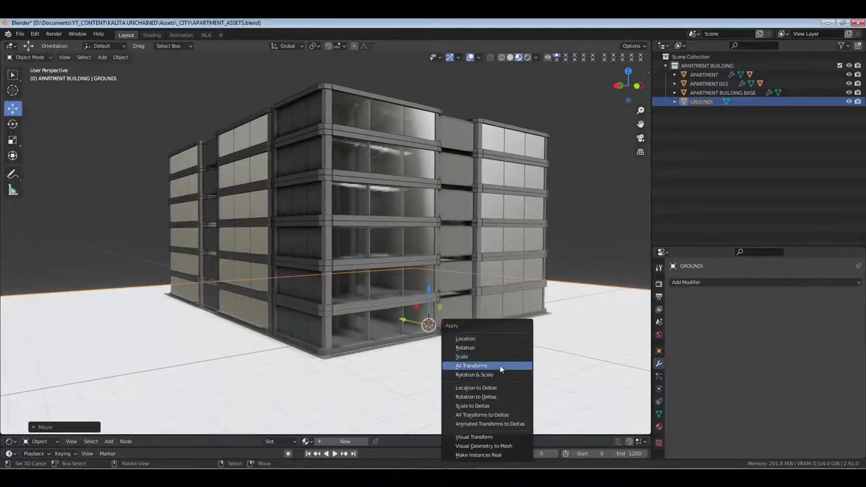
pyautogui.click(499, 366)
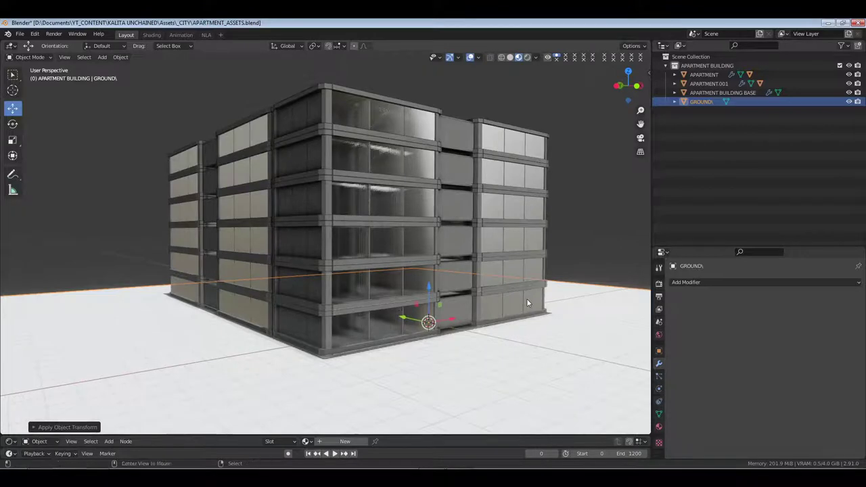
pyautogui.hotkey('alt', 'a')
pyautogui.scroll(-5, 524, 298)
pyautogui.hotkey('ctrl', 's')
# Assign the existing CONCRETE material to the ground plane.
pyautogui.moveTo(501, 274); pyautogui.dragTo(474, 291, button='middle')
pyautogui.click(553, 310)
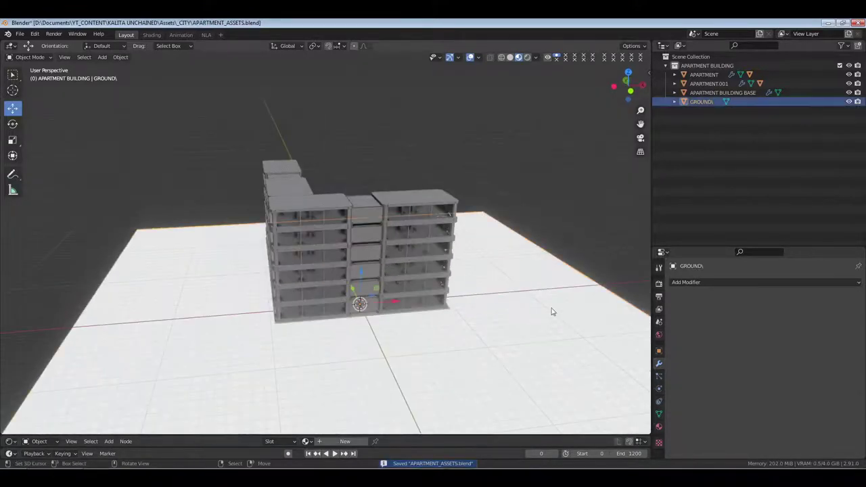
pyautogui.click(658, 428)
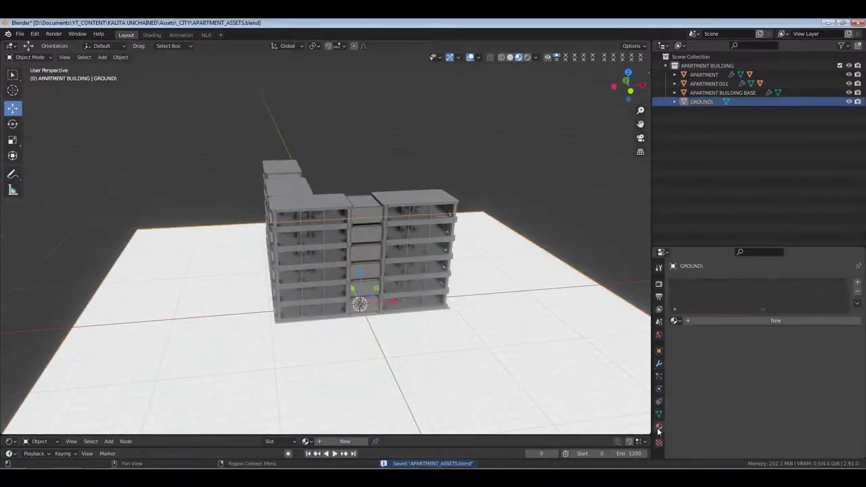
pyautogui.click(675, 320)
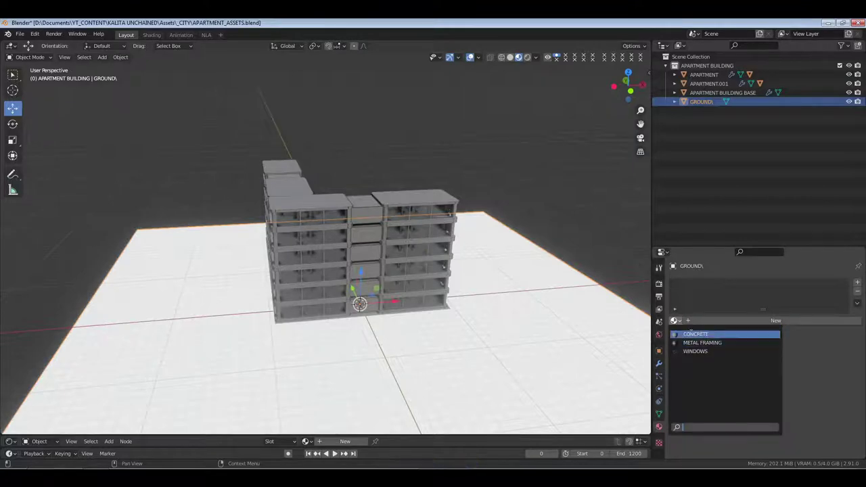
pyautogui.click(712, 333)
# Unwrap the ground plane's UVs with Cube Projection and save the file.
pyautogui.press('Tab')
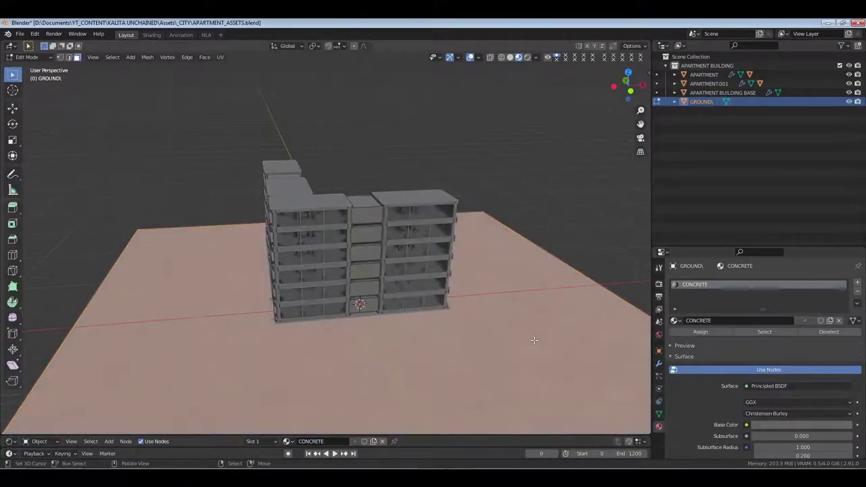
pyautogui.press('u')
pyautogui.click(510, 225)
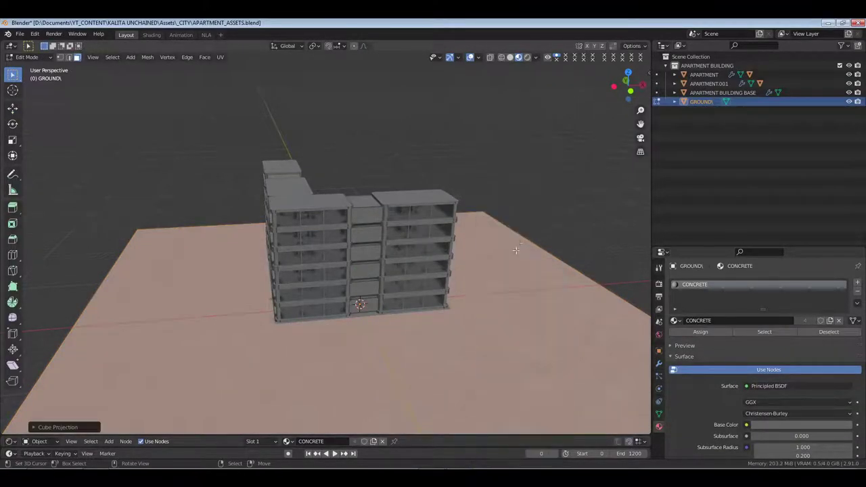
pyautogui.press('Tab')
pyautogui.hotkey('alt', 'a')
pyautogui.hotkey('ctrl', 's')
# Inspect the concrete on the ground plane and open its material nodes in the Shading workspace.
pyautogui.moveTo(493, 297); pyautogui.dragTo(437, 253, button='middle')
pyautogui.scroll(4, 507, 297)
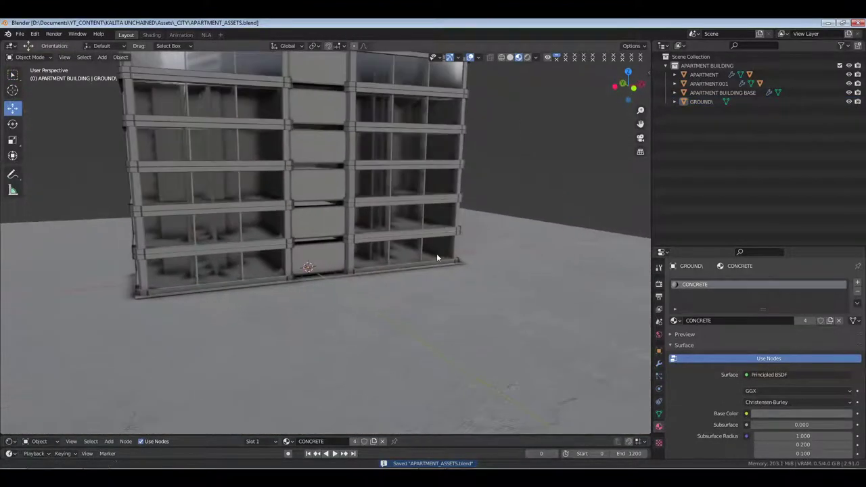
pyautogui.click(557, 331)
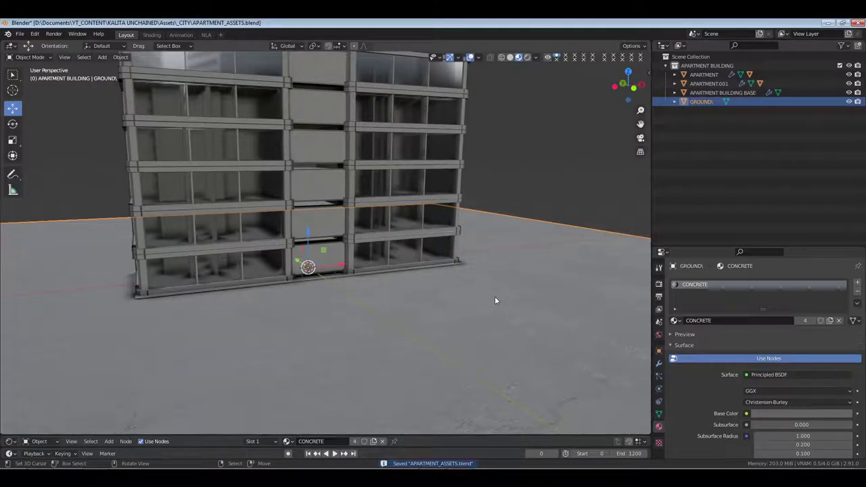
pyautogui.moveTo(492, 292); pyautogui.dragTo(505, 295, button='middle')
pyautogui.press('Tab')
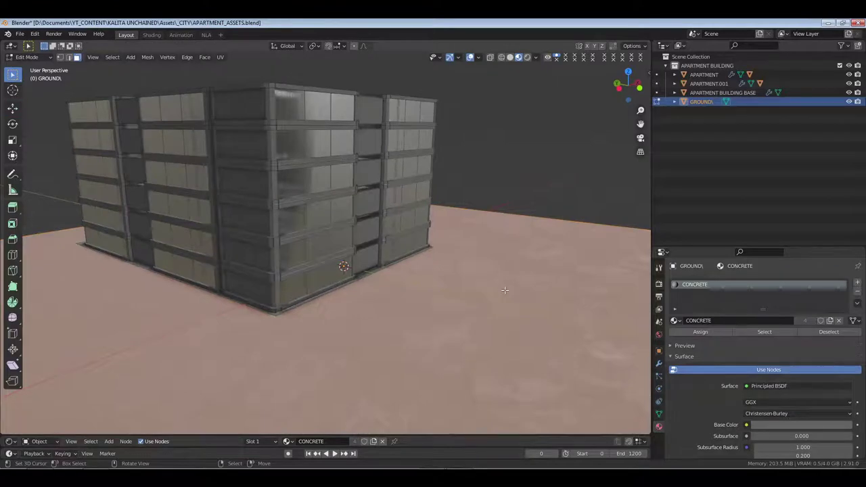
pyautogui.press('Tab')
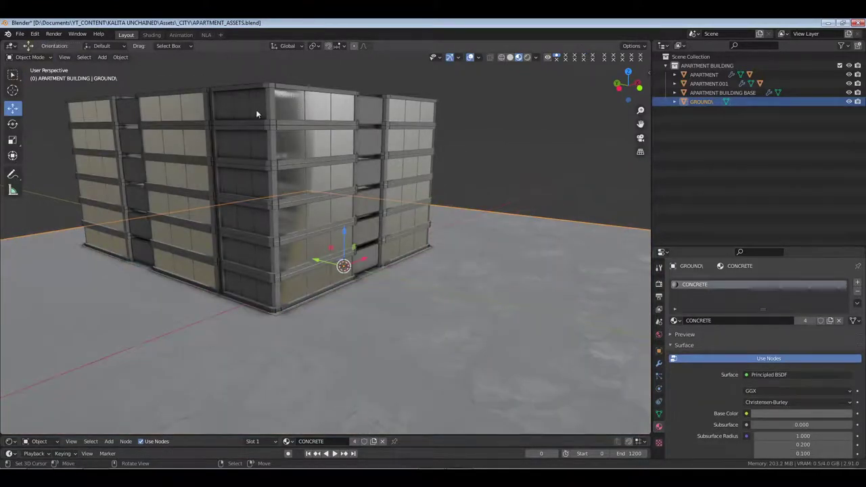
pyautogui.click(153, 35)
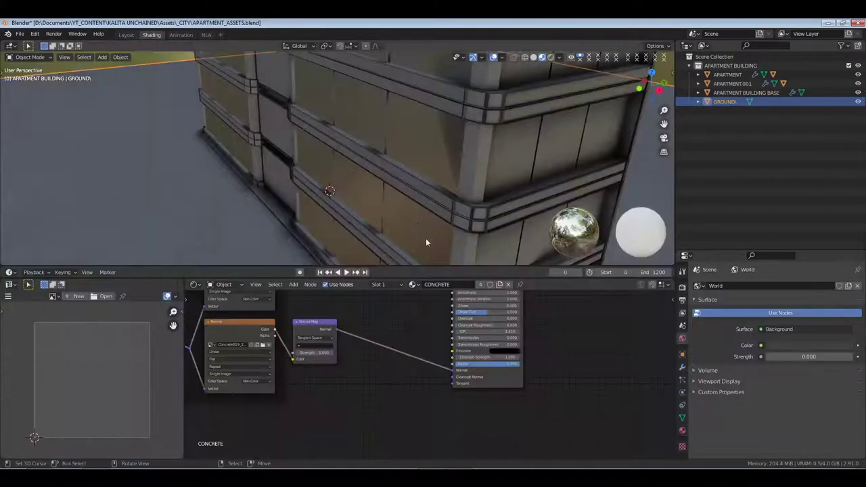
# Scale the ground plane's UVs up well beyond the concrete image and inspect the texture density near the building's base.
pyautogui.scroll(-6, 368, 187)
pyautogui.press('Tab')
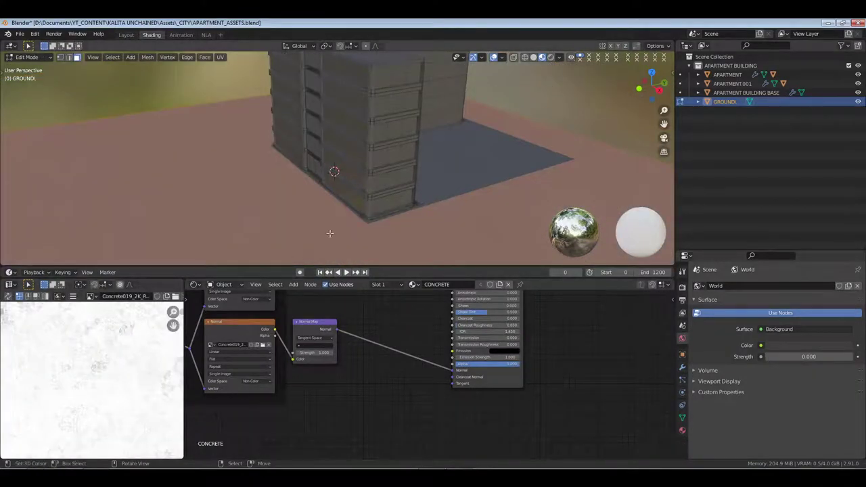
pyautogui.scroll(-3, 143, 345)
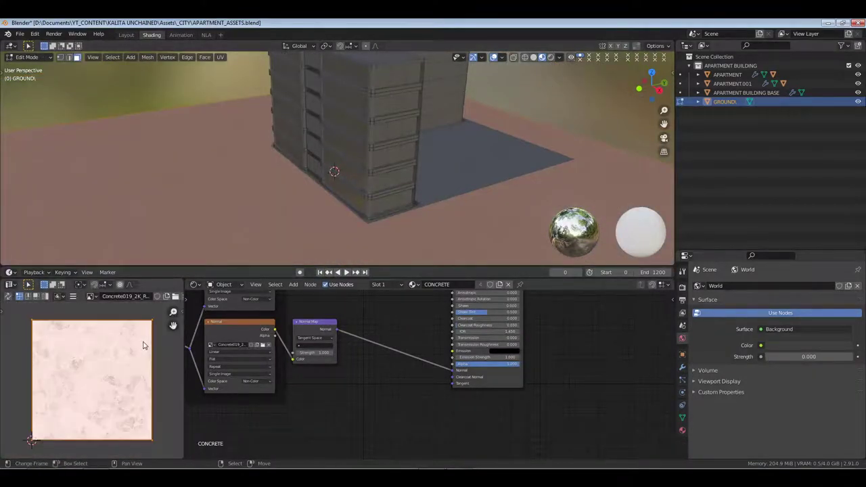
pyautogui.press('s')
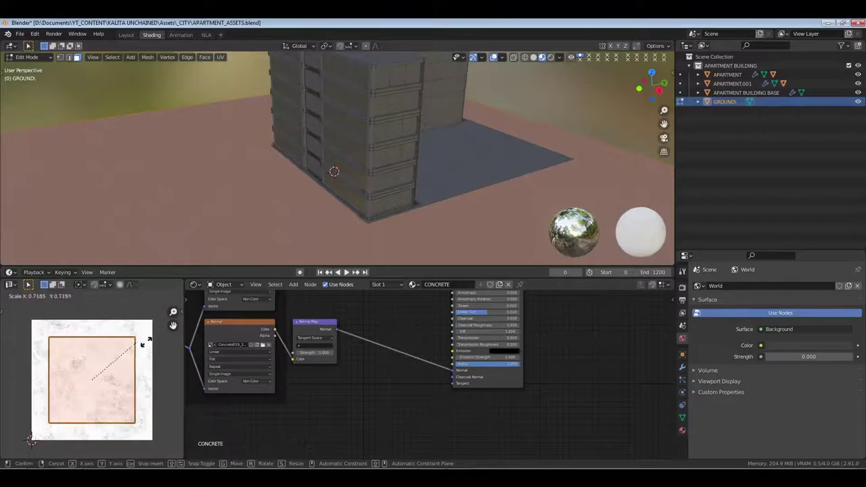
pyautogui.click(115, 346)
pyautogui.scroll(4, 307, 215)
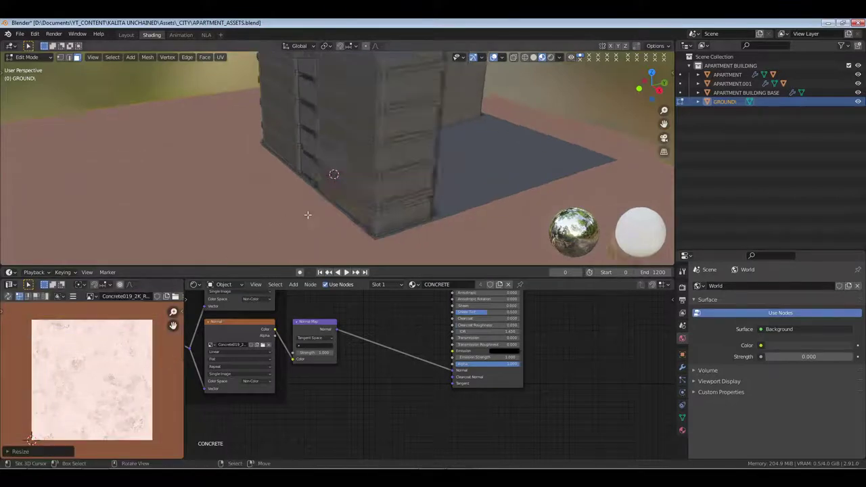
pyautogui.keyDown('shift'); pyautogui.moveTo(304, 226); pyautogui.dragTo(313, 109, button='middle'); pyautogui.keyUp('shift')
pyautogui.moveTo(317, 170); pyautogui.dragTo(329, 155, button='middle')
# Enlarge the ground plane's UVs further for denser tiling, return to the Layout workspace in Object Mode and save the file.
pyautogui.press('s')
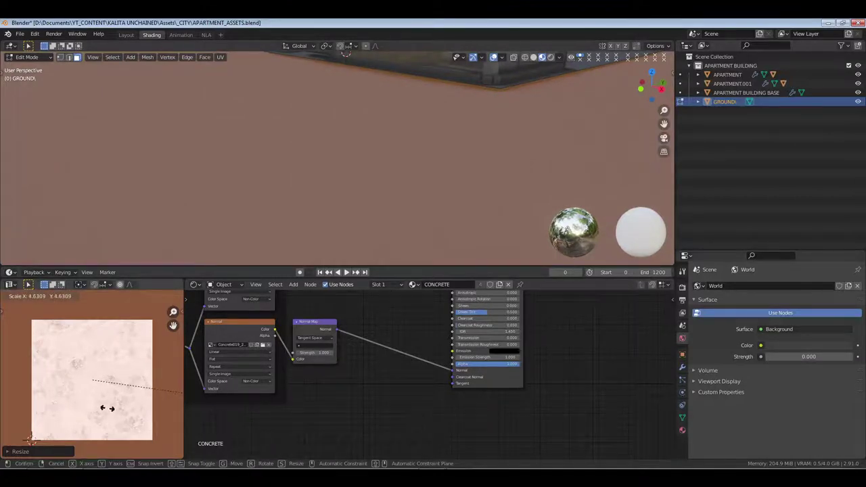
pyautogui.click(63, 384)
pyautogui.scroll(-6, 344, 166)
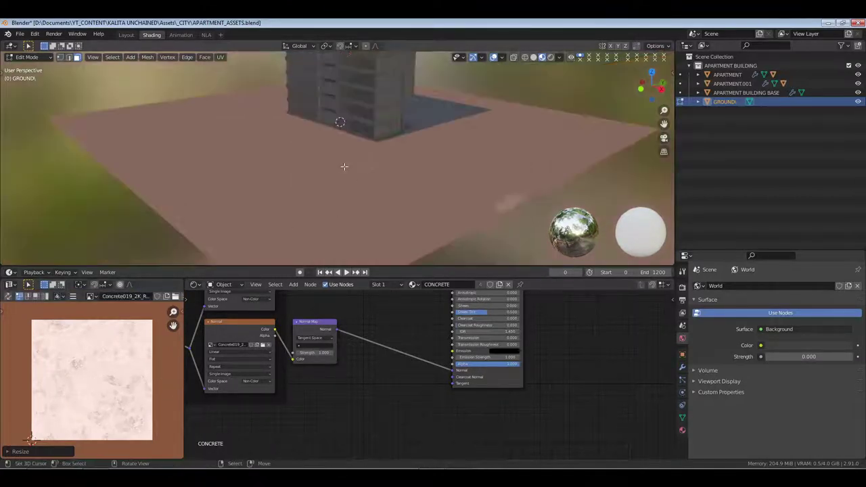
pyautogui.press('Tab')
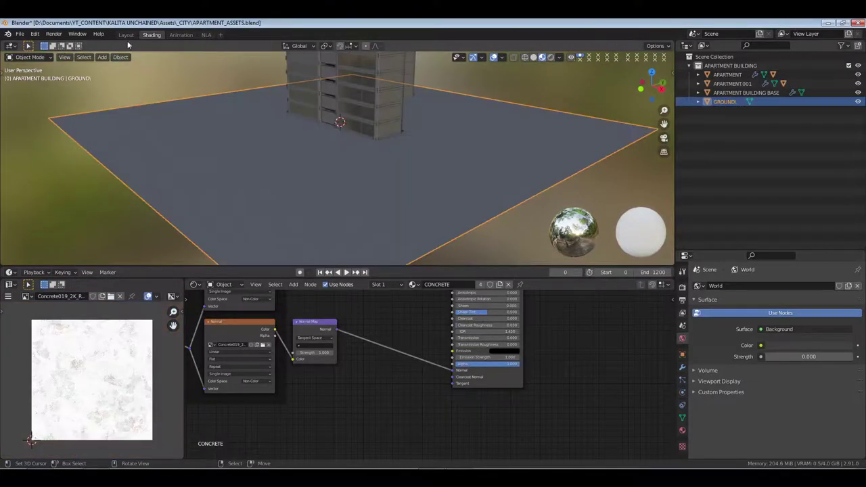
pyautogui.click(126, 35)
pyautogui.hotkey('ctrl', 's')
pyautogui.moveTo(469, 255); pyautogui.dragTo(445, 282, button='middle')
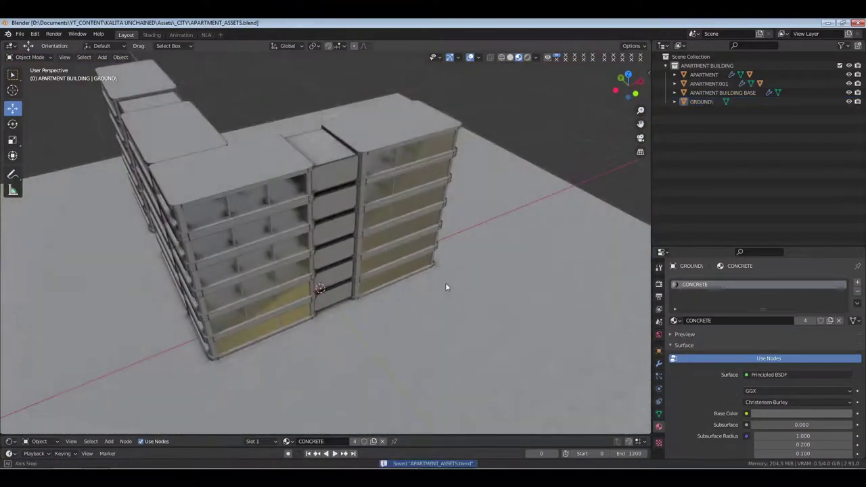
# Make a separate copy of the ground plane's CONCRETE material and rename it CONCRETE.GROUND.
pyautogui.press('Tab')
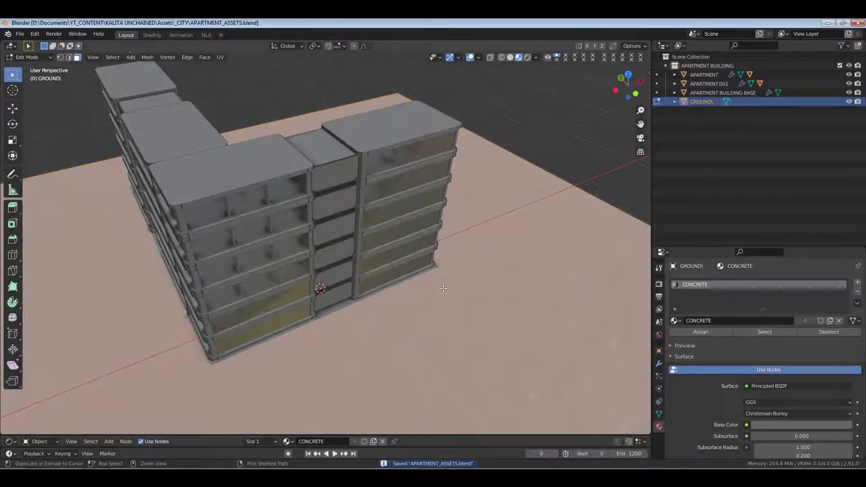
pyautogui.press('Tab')
pyautogui.hotkey('alt', 'a')
pyautogui.moveTo(441, 287); pyautogui.dragTo(490, 309, button='middle')
pyautogui.click(490, 310)
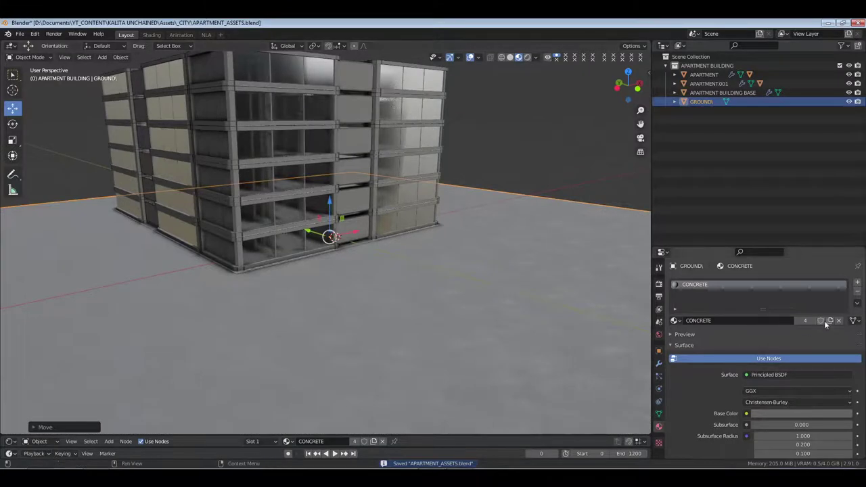
pyautogui.click(831, 321)
pyautogui.doubleClick(738, 322)
pyautogui.click(738, 322)
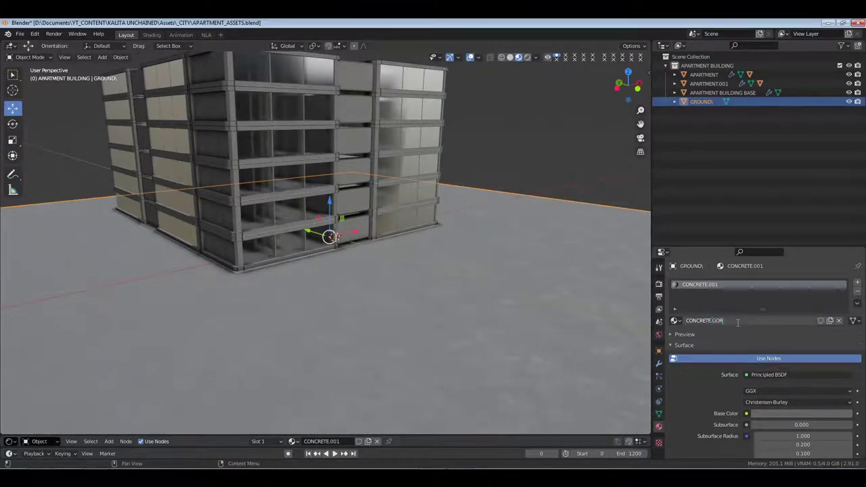
pyautogui.write('GROUND')
pyautogui.press('Return')
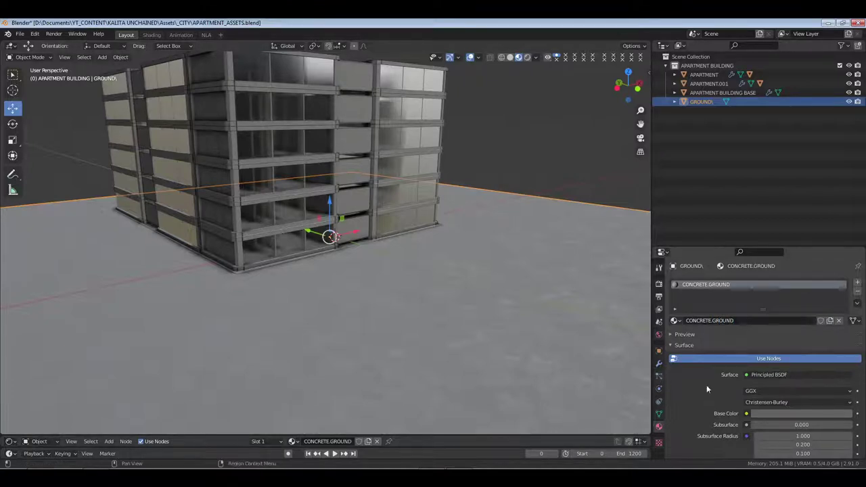
# Examine the ground material's roughness texture and the mapping inputs that feed it in the material properties.
pyautogui.scroll(-4, 718, 374)
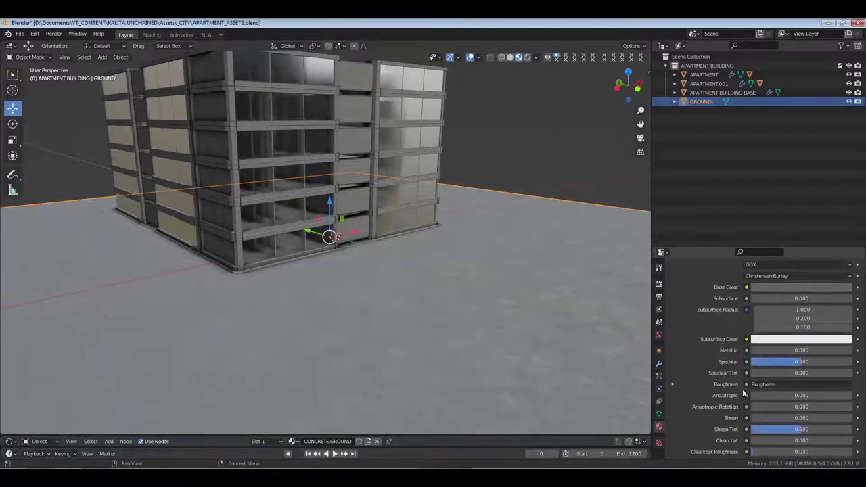
pyautogui.click(671, 383)
pyautogui.scroll(-2, 724, 414)
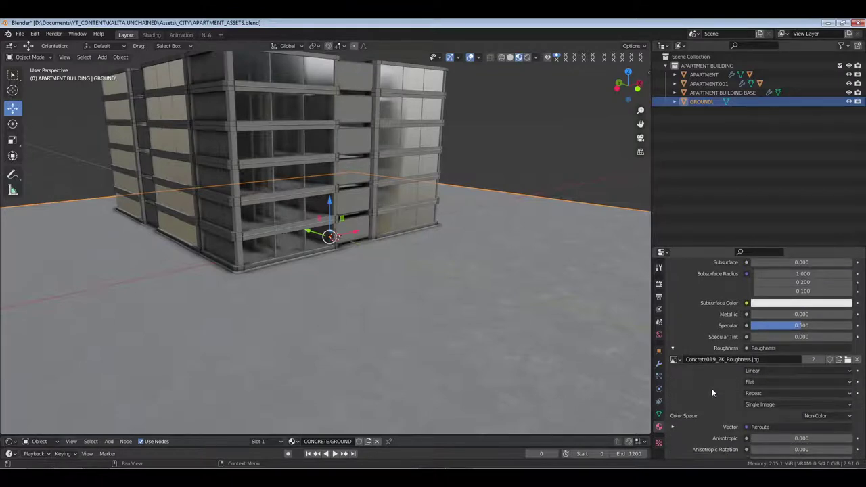
pyautogui.scroll(-4, 705, 383)
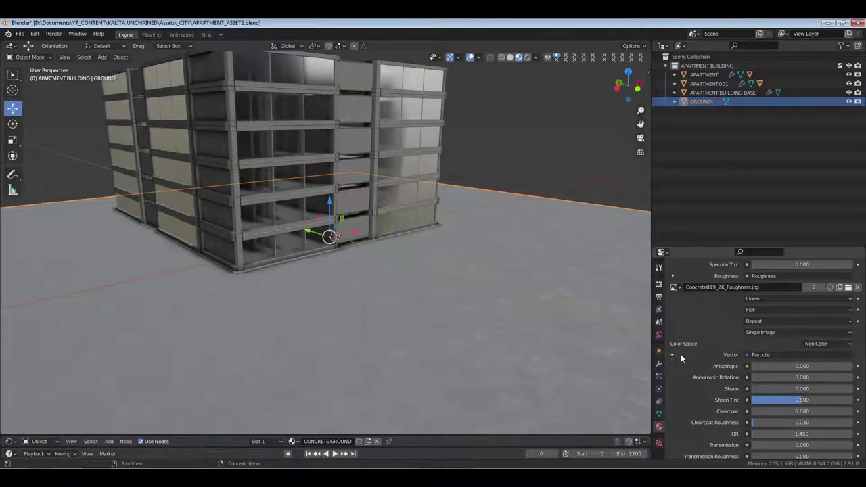
pyautogui.click(673, 355)
pyautogui.click(673, 366)
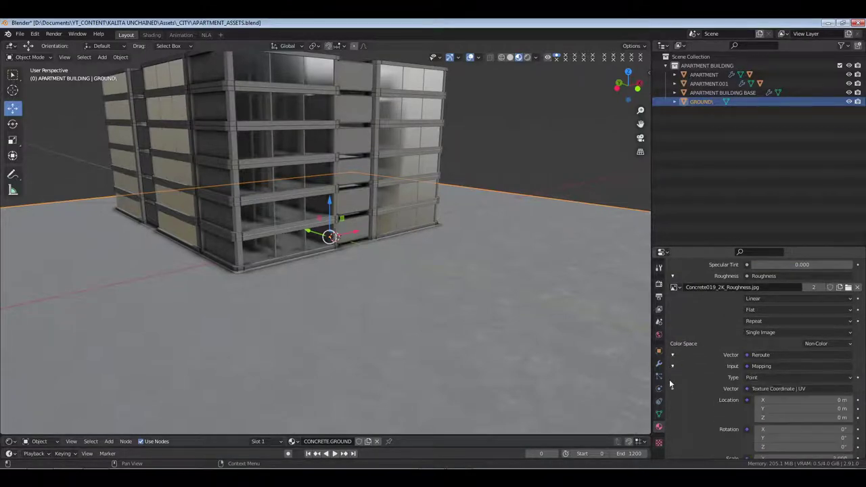
pyautogui.click(673, 366)
pyautogui.click(672, 355)
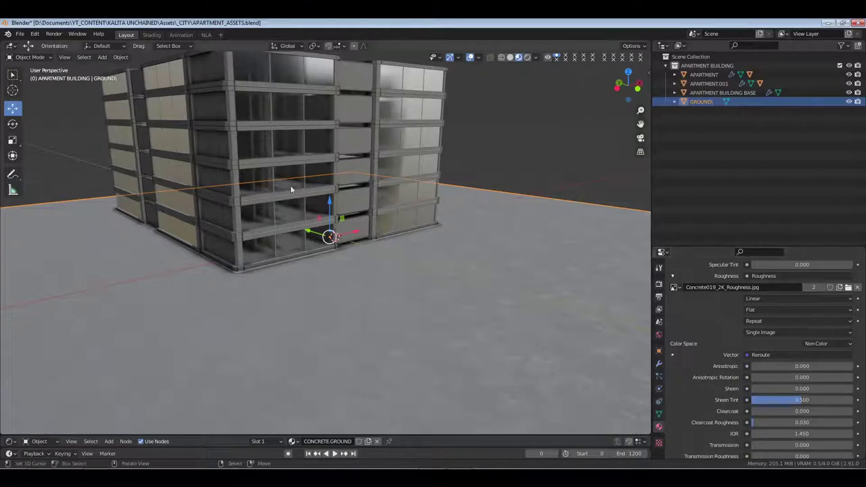
# Insert a ColorRamp node between the Roughness texture and the Principled BSDF's Roughness input in the Shading workspace.
pyautogui.click(152, 34)
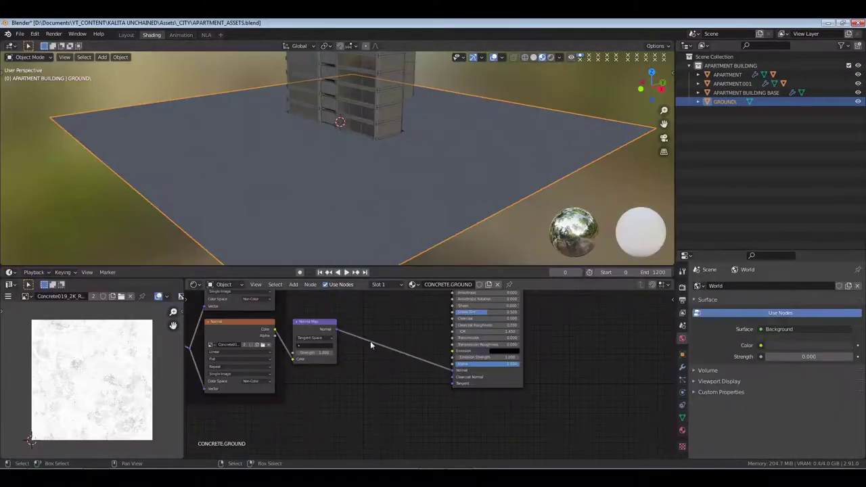
pyautogui.scroll(2, 370, 341)
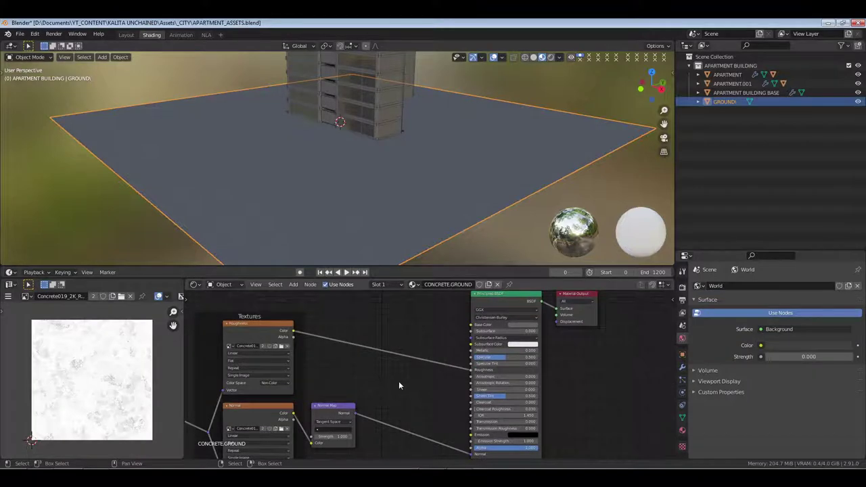
pyautogui.hotkey('shift', 'a')
pyautogui.click(406, 373)
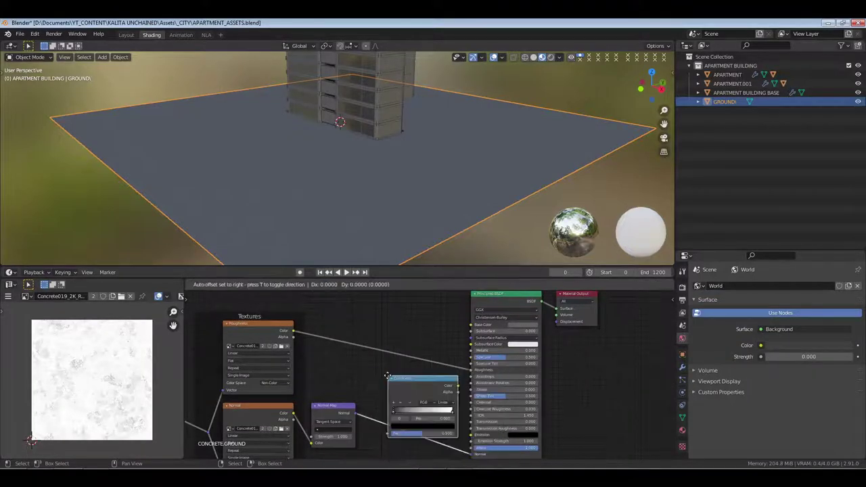
pyautogui.click(371, 313)
# Sharpen the roughness ColorRamp by moving the black stop close to the white one and setting the white stop to 0.809.
pyautogui.scroll(2, 377, 339)
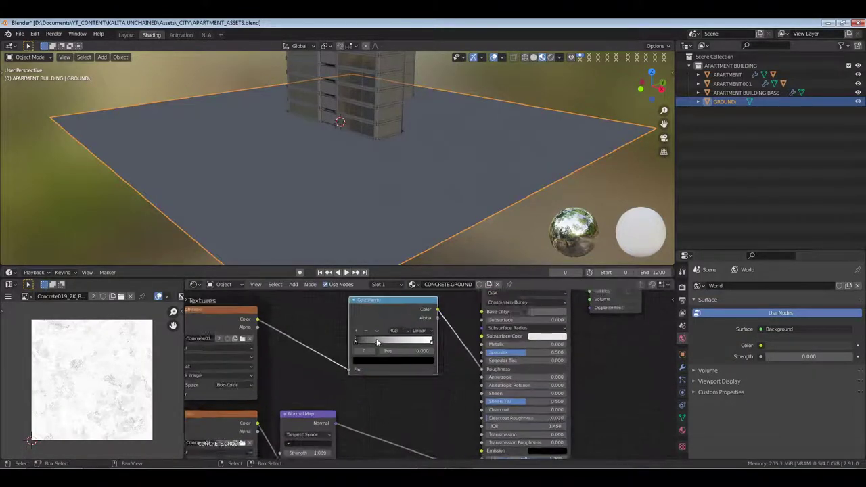
pyautogui.scroll(1, 377, 341)
pyautogui.moveTo(353, 336); pyautogui.dragTo(396, 337)
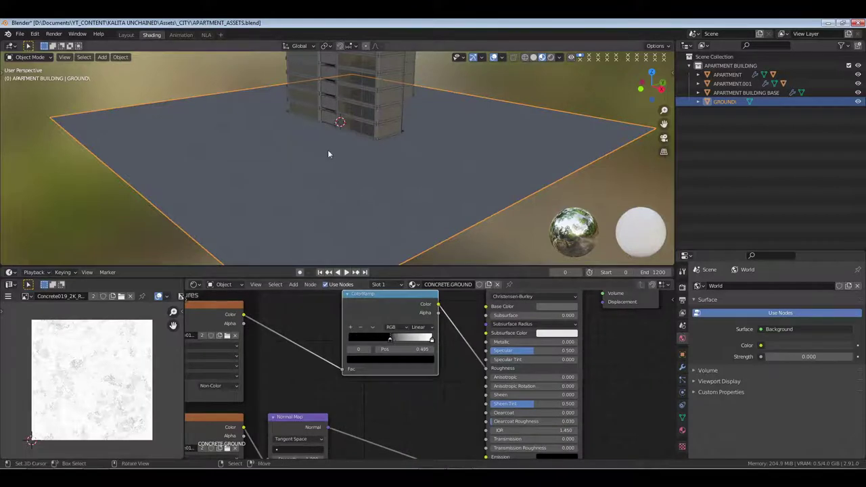
pyautogui.scroll(-2, 320, 160)
pyautogui.scroll(6, 325, 163)
pyautogui.moveTo(324, 162); pyautogui.dragTo(416, 144, button='middle')
pyautogui.scroll(1, 415, 144)
pyautogui.moveTo(390, 340); pyautogui.dragTo(419, 343)
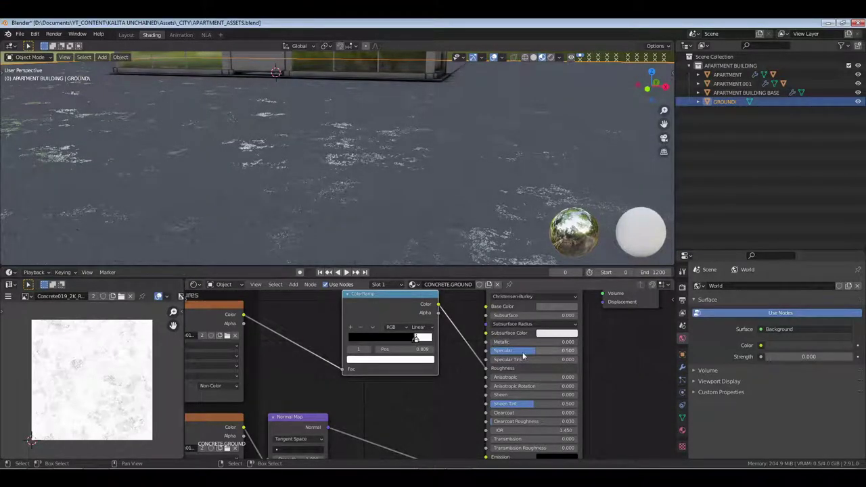
# Set the ground material's Specular to 0.482, Sheen to 0.118, Anisotropic to 0.245 and Anisotropic Rotation to 0.541, then save the file.
pyautogui.moveTo(521, 352); pyautogui.dragTo(527, 353)
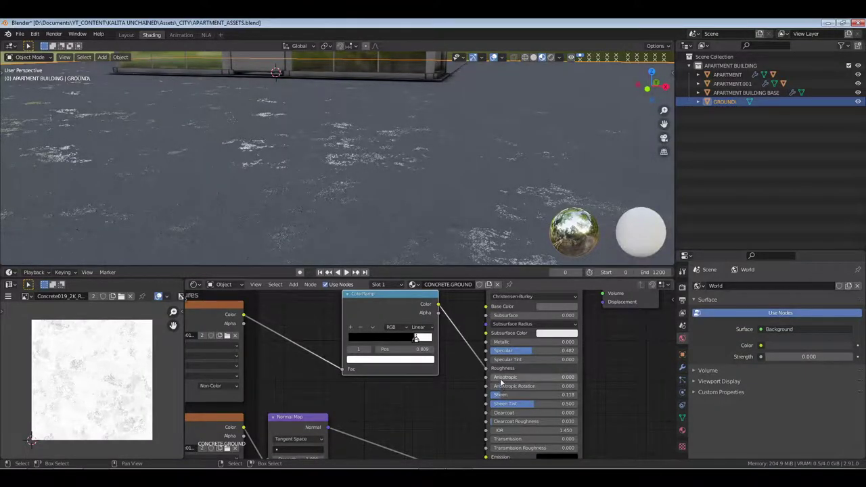
pyautogui.moveTo(501, 378); pyautogui.dragTo(514, 386)
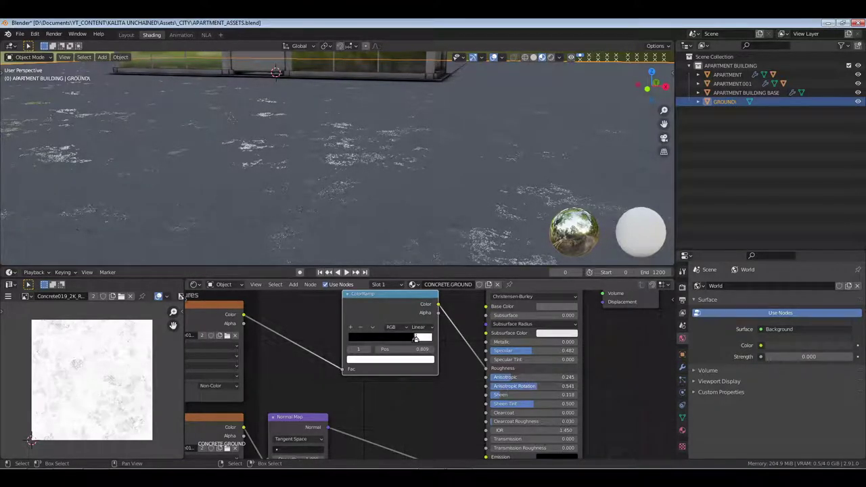
pyautogui.click(126, 34)
pyautogui.hotkey('ctrl', 's')
# Rename the ground plane object to GROUND without the trailing backslash and save the file.
pyautogui.scroll(-3, 386, 200)
pyautogui.moveTo(376, 197)
pyautogui.mouseDown(button='middle')
pyautogui.moveTo(350, 259)
pyautogui.moveTo(399, 262)
pyautogui.moveTo(305, 253)
pyautogui.mouseUp(button='middle')
pyautogui.scroll(2, 304, 252)
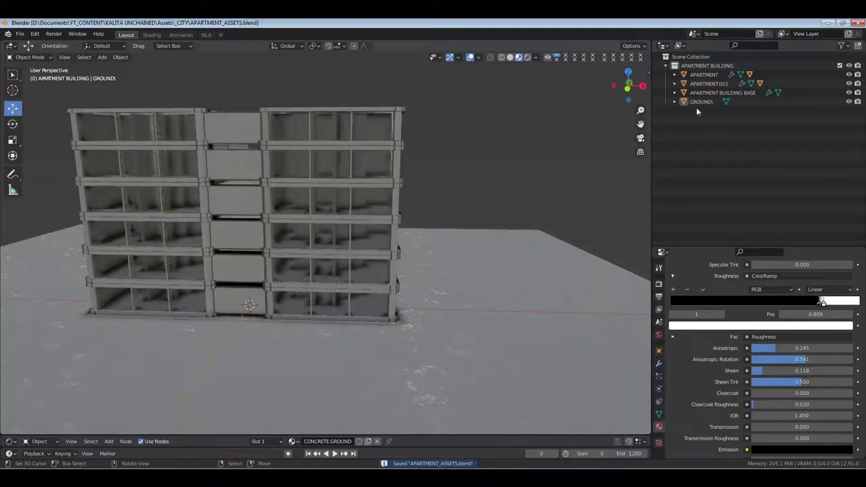
pyautogui.click(702, 102)
pyautogui.press('F3')
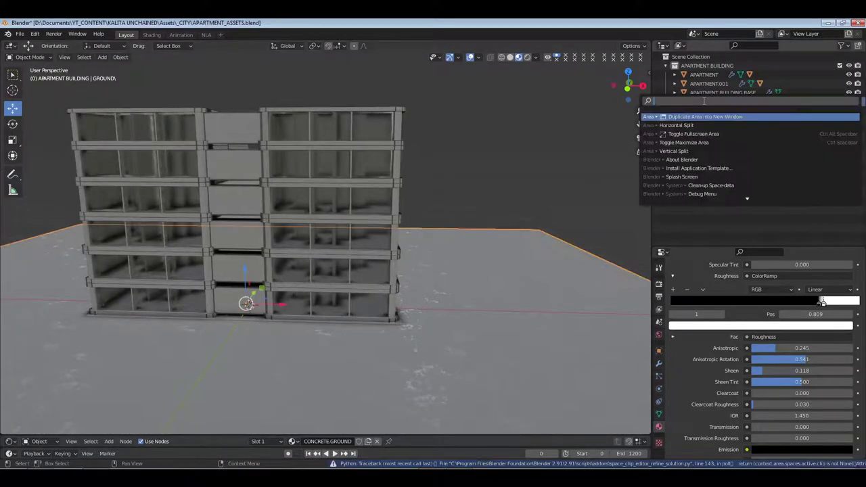
pyautogui.press('Escape')
pyautogui.doubleClick(702, 101)
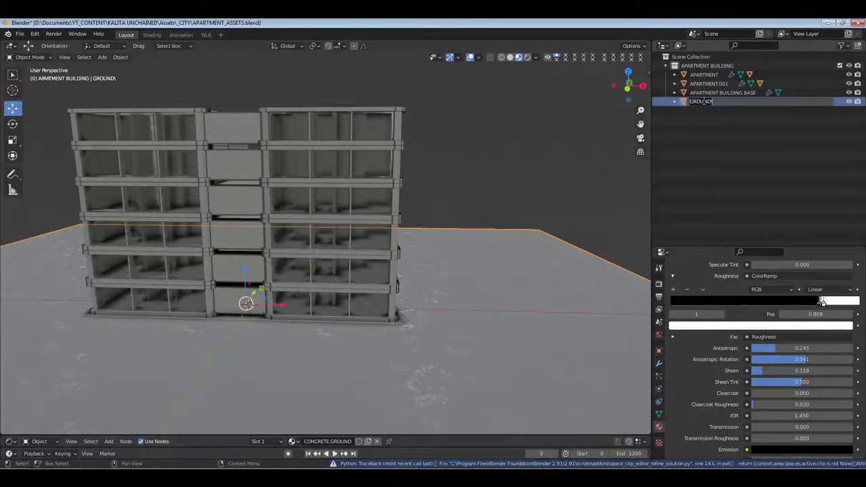
pyautogui.press('Escape')
pyautogui.hotkey('ctrl', 's')
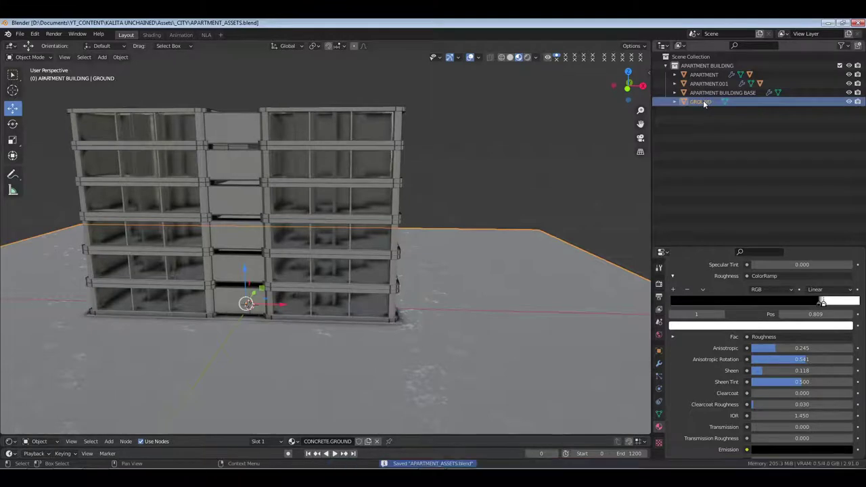
pyautogui.rightClick(697, 65)
pyautogui.click(695, 65)
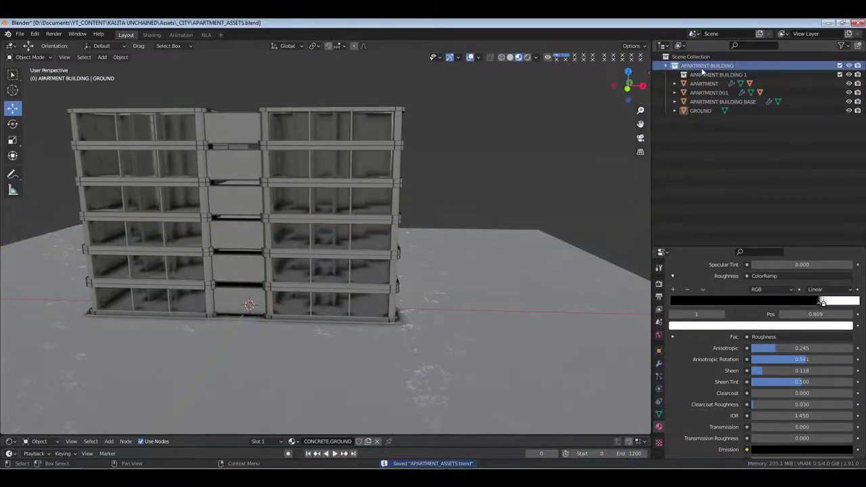
pyautogui.click(703, 75)
pyautogui.press('x')
pyautogui.click(700, 66)
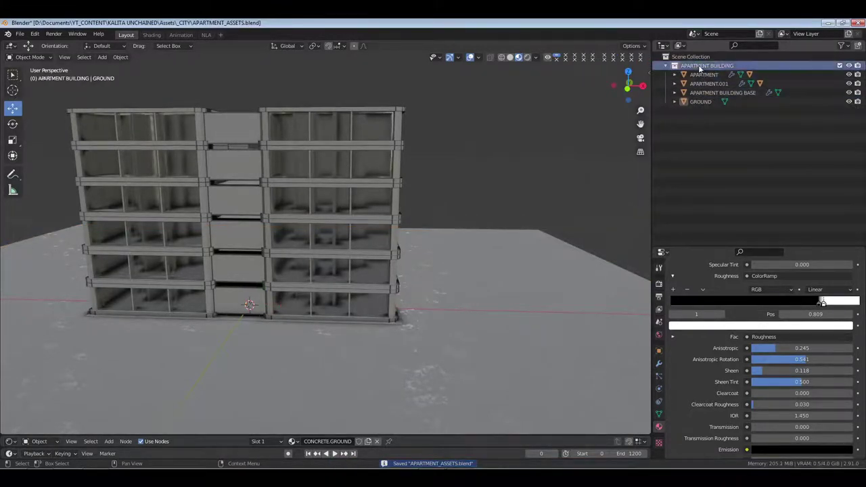
# Create a new collection directly under the Scene Collection, name it LIGHTING and save the file.
pyautogui.rightClick(688, 58)
pyautogui.click(691, 62)
pyautogui.click(696, 110)
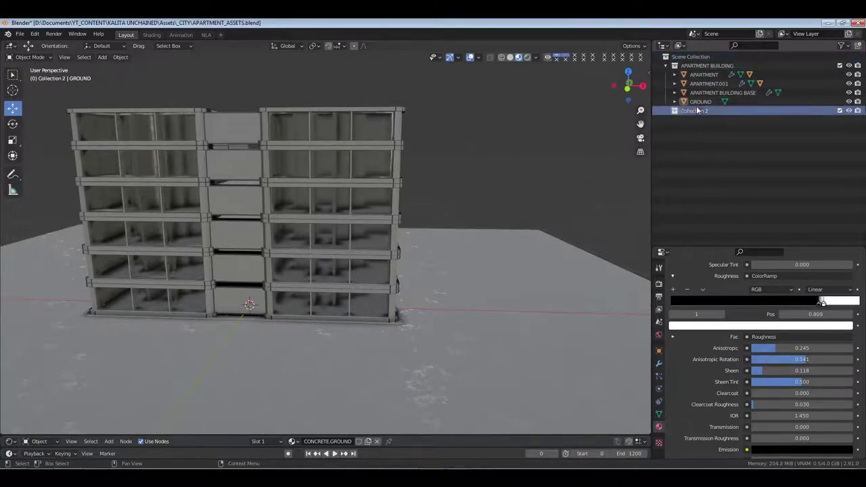
pyautogui.doubleClick(697, 110)
pyautogui.write('LIGHTING')
pyautogui.press('Return')
pyautogui.hotkey('ctrl', 's')
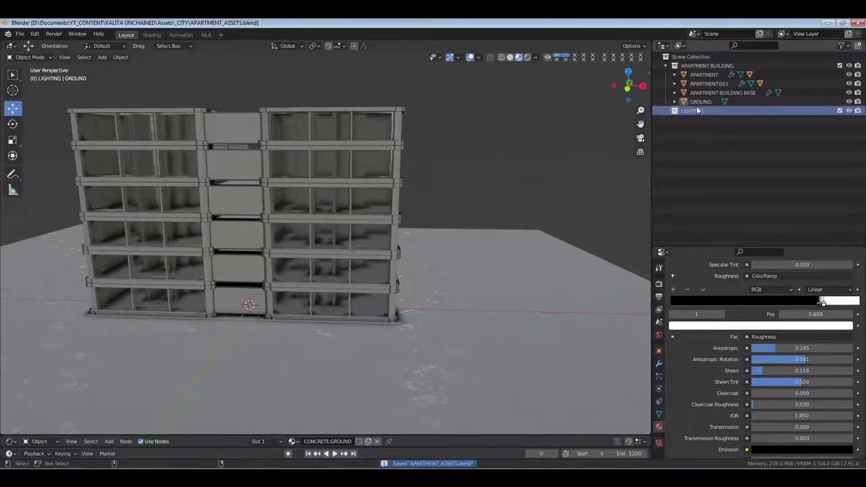
pyautogui.moveTo(94, 251); pyautogui.dragTo(371, 284, button='middle')
pyautogui.hotkey('shift', 'a')
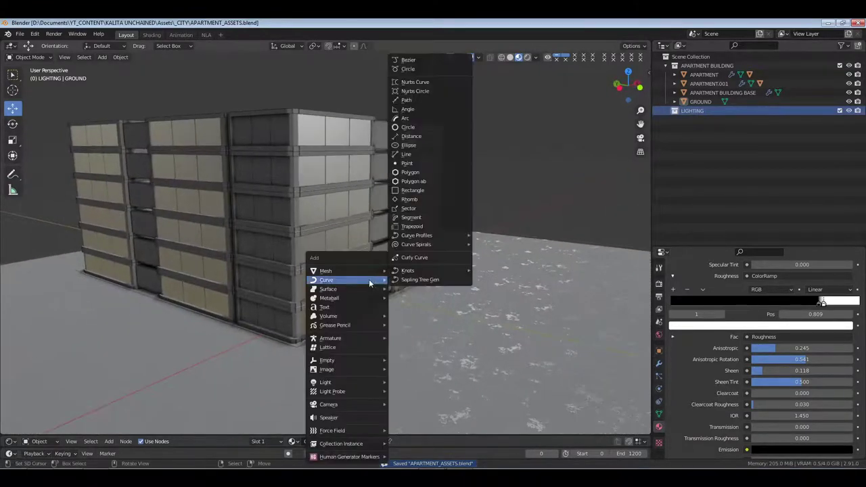
pyautogui.press('Escape')
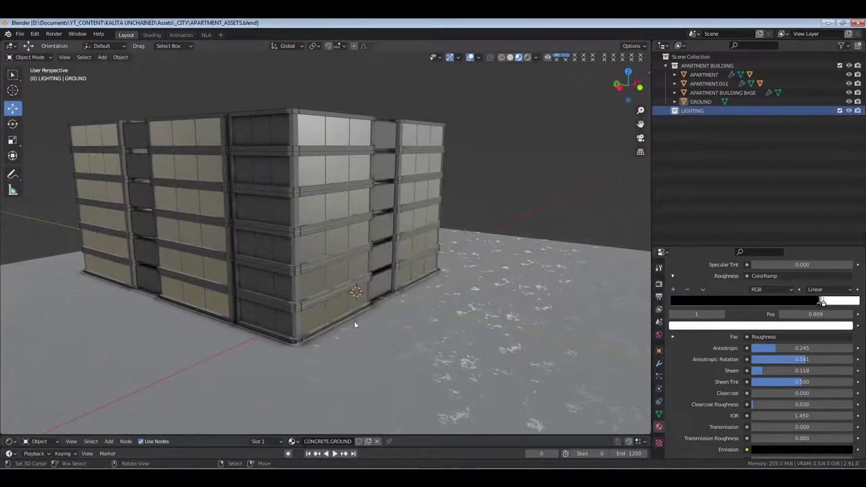
# Add a point light to the LIGHTING collection and move it along X into a ground-floor apartment at one end of the building.
pyautogui.hotkey('shift', 'a')
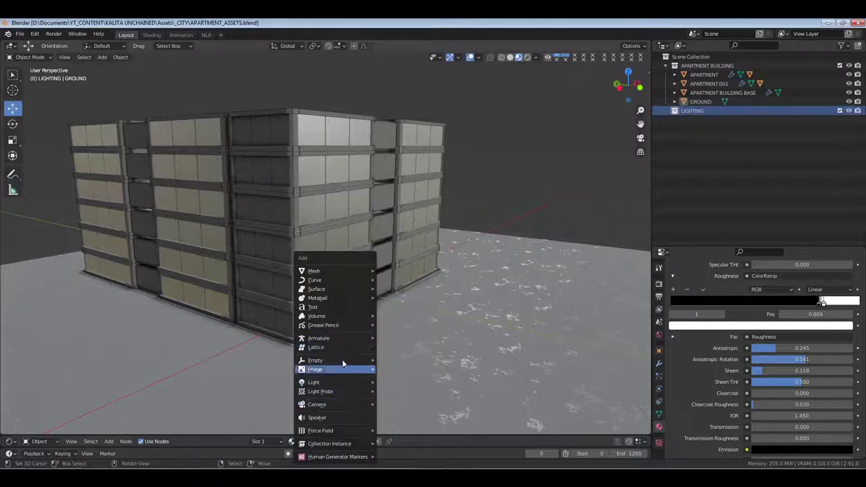
pyautogui.moveTo(358, 382)
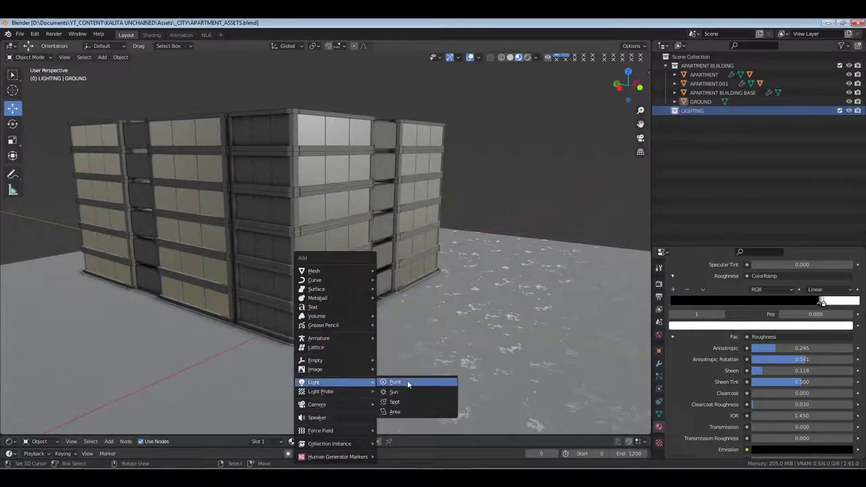
pyautogui.click(407, 383)
pyautogui.moveTo(408, 339); pyautogui.dragTo(323, 304, button='middle')
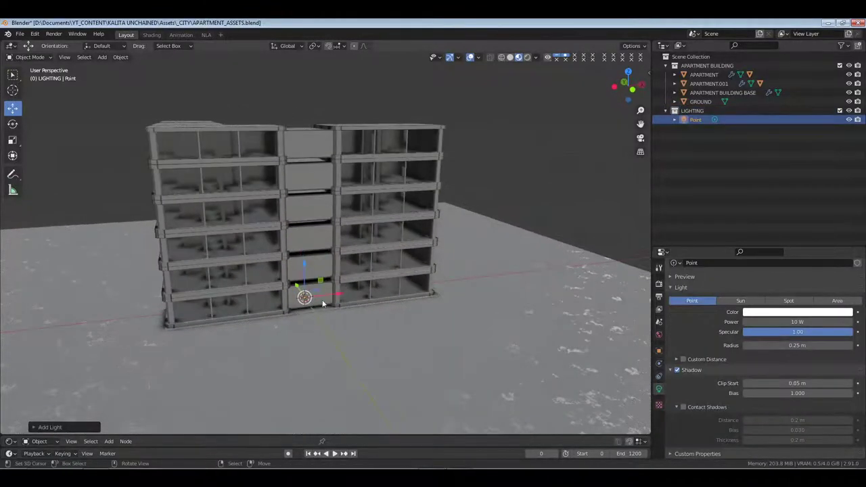
pyautogui.moveTo(338, 296); pyautogui.dragTo(229, 300)
pyautogui.press('KP_Decimal')
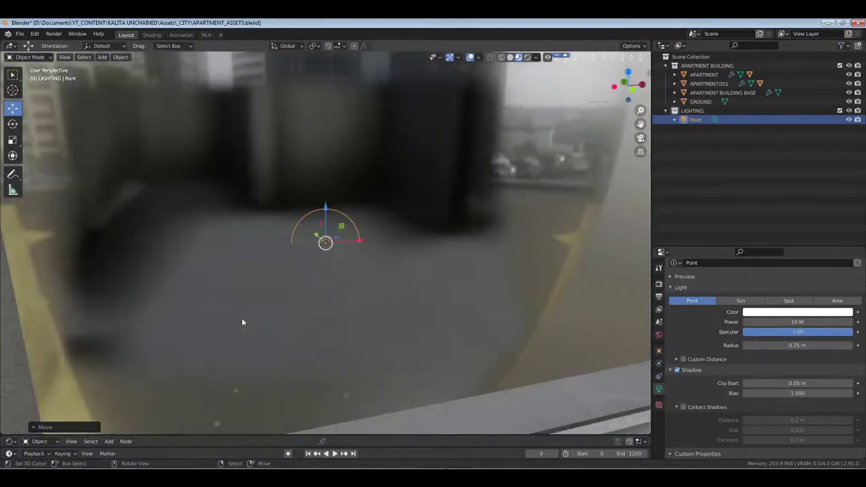
# Switch the viewport to Rendered shading, raise the point light off the floor along Z and fine-tune it along X.
pyautogui.click(528, 57)
pyautogui.press('g')
pyautogui.press('z')
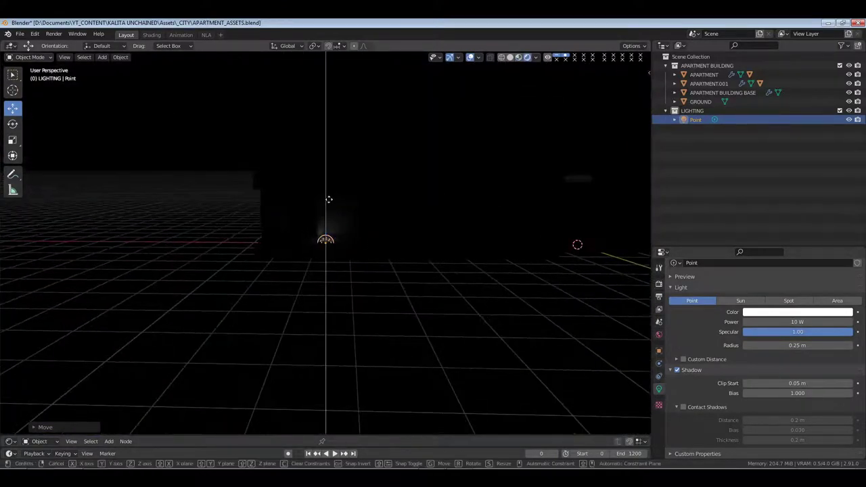
pyautogui.click(329, 177)
pyautogui.press('g')
pyautogui.press('x')
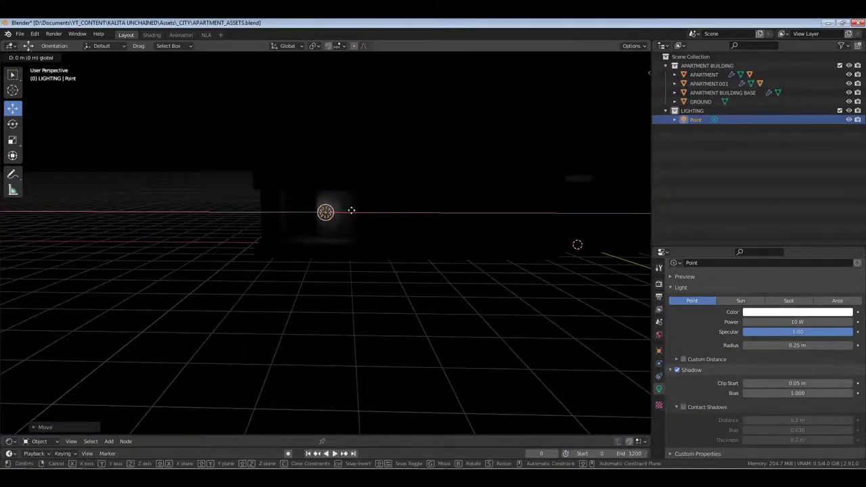
pyautogui.click(332, 209)
# Shift the point light along Y and adjust it along X so it sits inside the ground-floor room.
pyautogui.moveTo(261, 247); pyautogui.dragTo(349, 259, button='middle')
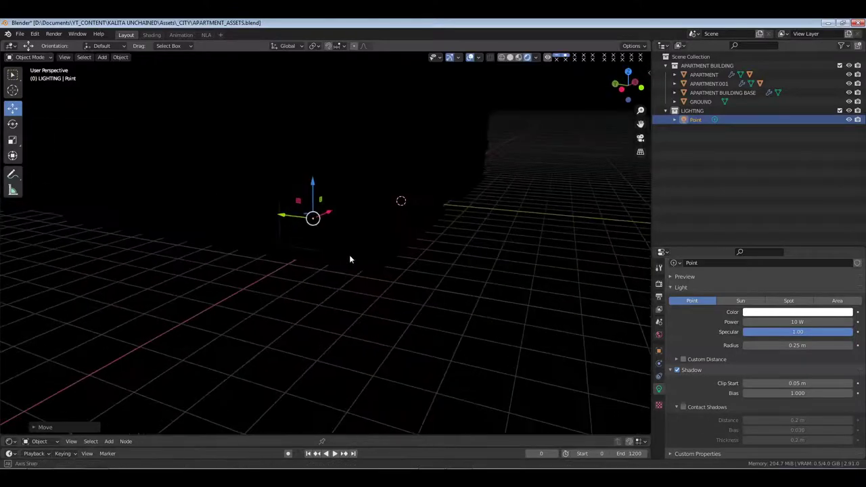
pyautogui.moveTo(282, 215); pyautogui.dragTo(236, 205)
pyautogui.scroll(1, 452, 236)
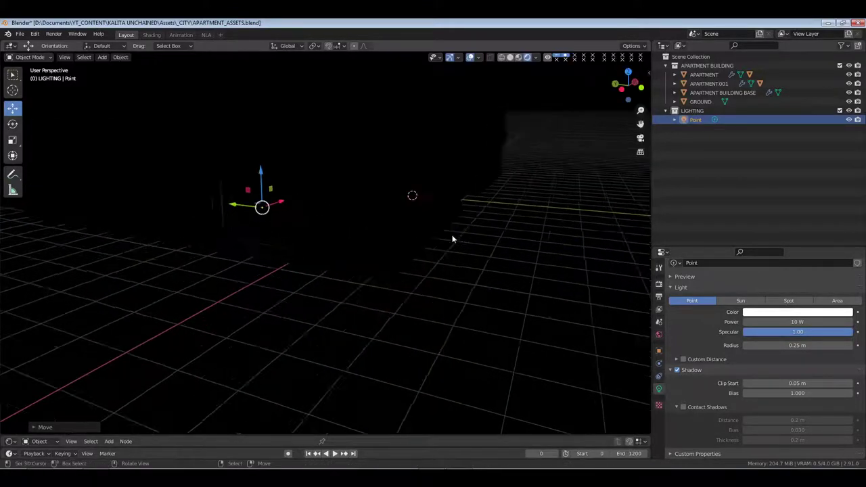
pyautogui.moveTo(453, 239); pyautogui.dragTo(337, 207, button='middle')
pyautogui.press('g')
pyautogui.press('x')
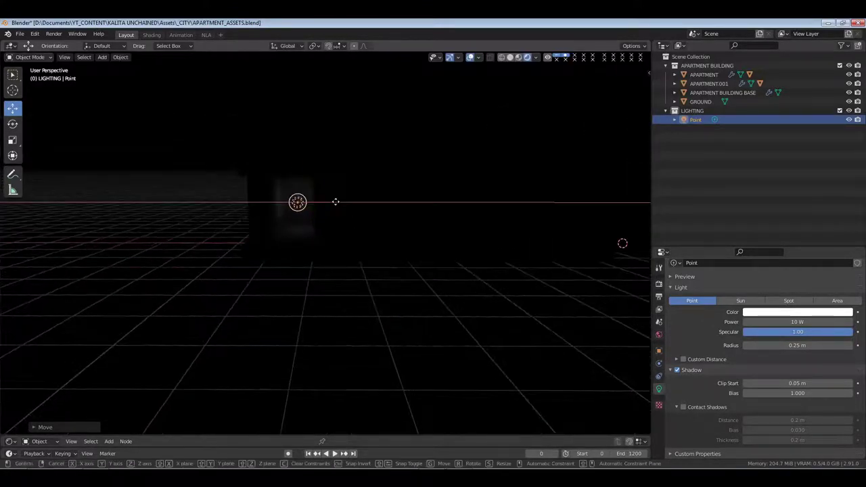
pyautogui.click(337, 202)
# Duplicate the point light and move the copy about 2.4 m along X into the neighbouring room.
pyautogui.moveTo(389, 218); pyautogui.dragTo(372, 244, button='middle')
pyautogui.hotkey('shift', 'd')
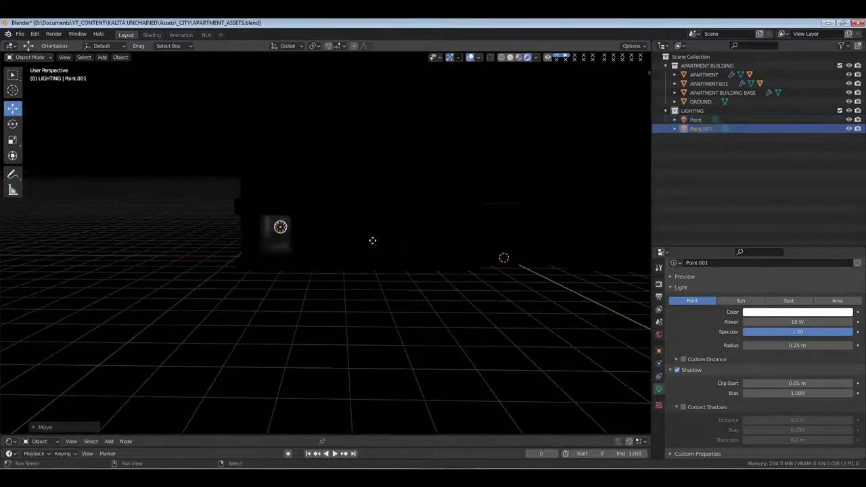
pyautogui.press('Escape')
pyautogui.press('g')
pyautogui.press('x')
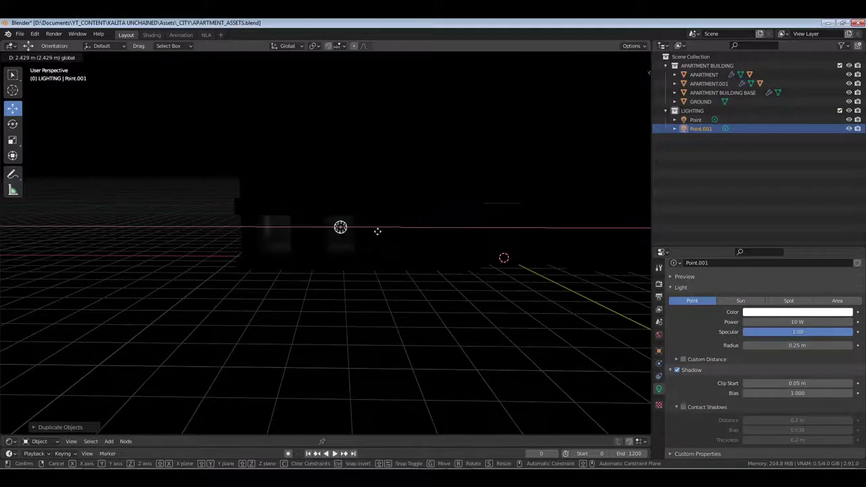
pyautogui.click(376, 232)
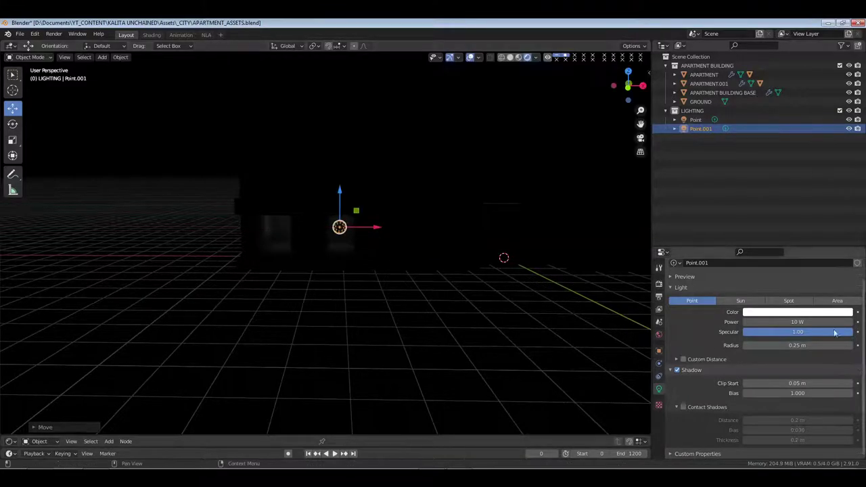
# Set the duplicated light's Power to 30 W and its colour to a pale blue.
pyautogui.click(795, 322)
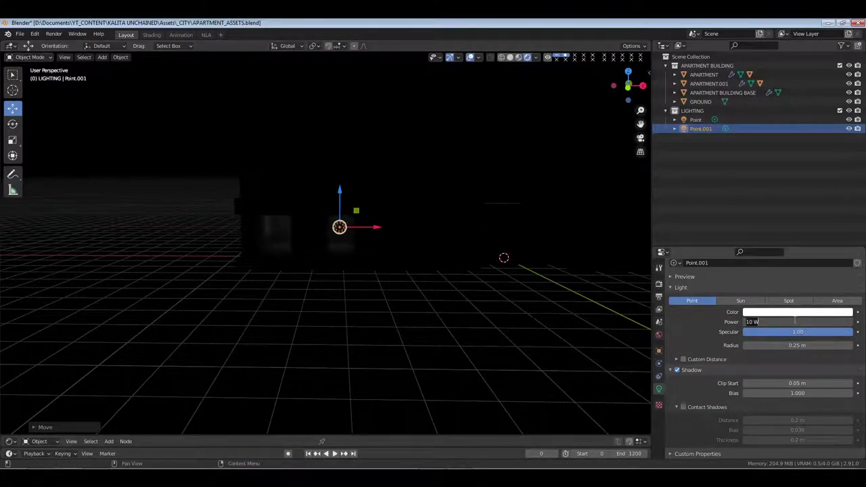
pyautogui.write('30')
pyautogui.press('Return')
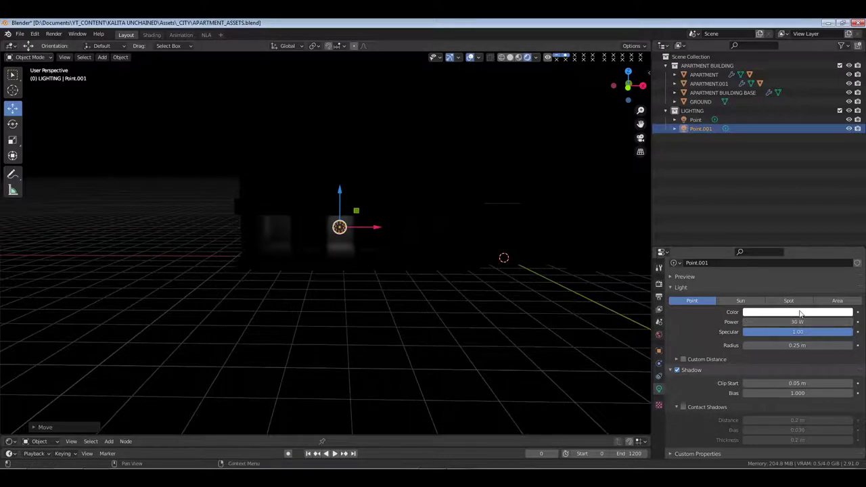
pyautogui.click(801, 313)
pyautogui.click(803, 217)
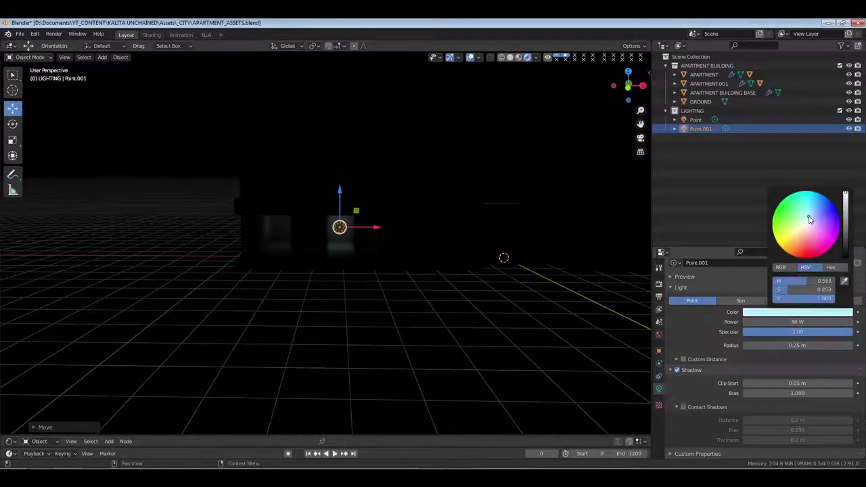
pyautogui.click(336, 259)
# Set the first point light's Power to 30 W and its colour to pale yellow with hue 0.143 and saturation 0.341.
pyautogui.click(280, 227)
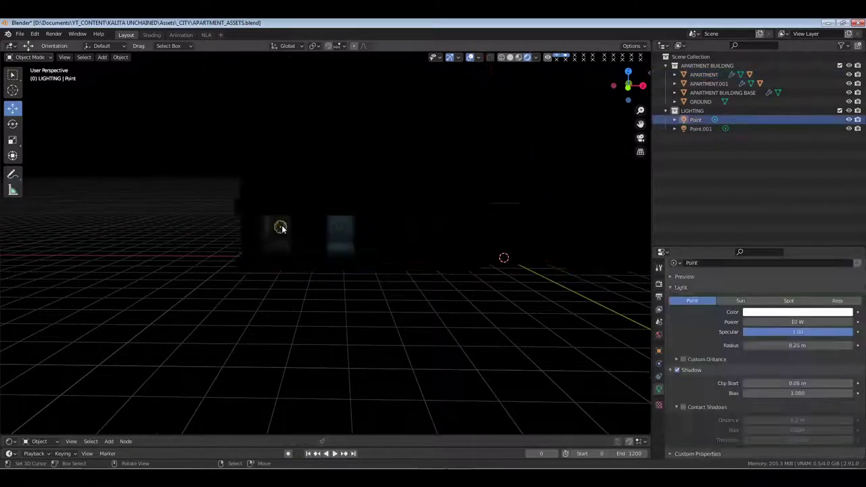
pyautogui.click(787, 323)
pyautogui.write('20')
pyautogui.press('Return')
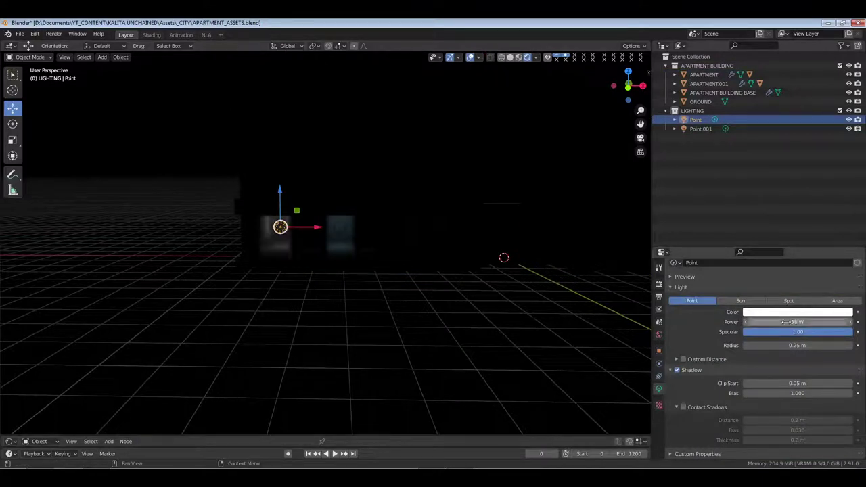
pyautogui.click(790, 312)
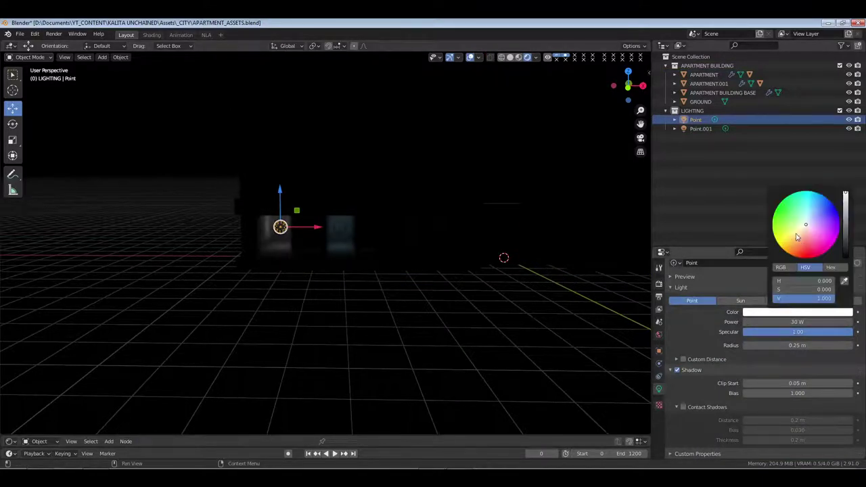
pyautogui.click(798, 234)
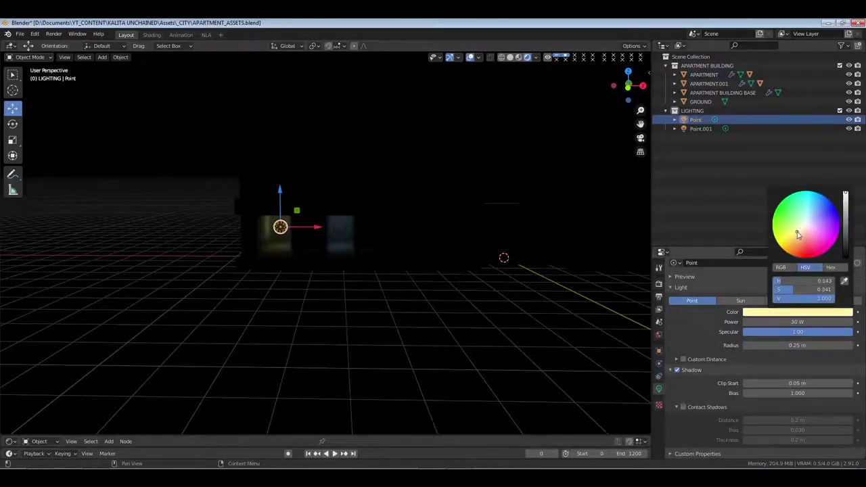
# Change the second point light's colour to a similar pale yellow.
pyautogui.click(343, 234)
pyautogui.click(341, 232)
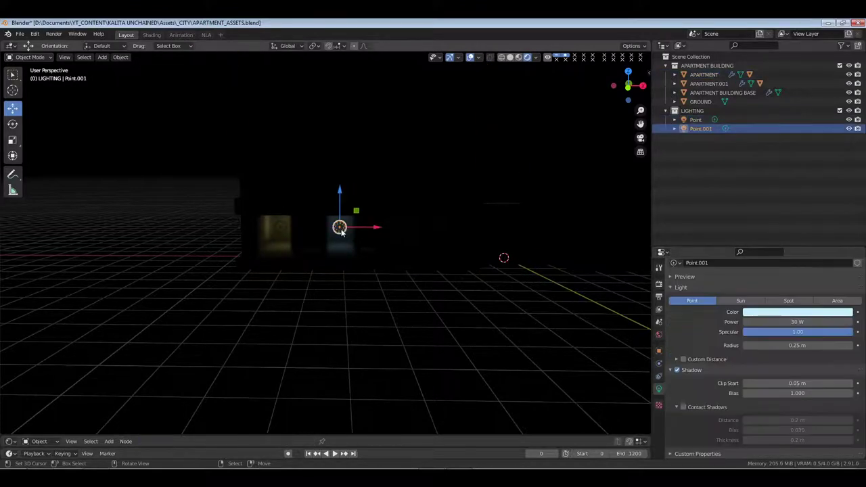
pyautogui.click(801, 312)
pyautogui.moveTo(808, 217); pyautogui.dragTo(798, 232)
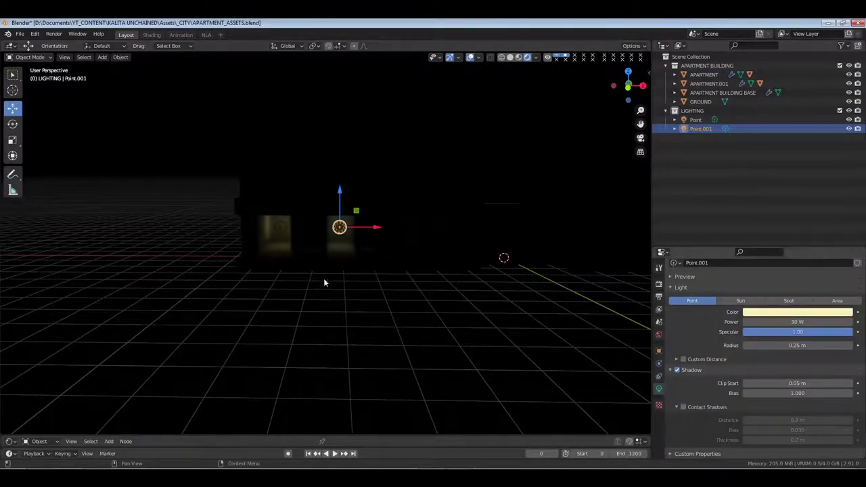
pyautogui.click(354, 272)
# Duplicate a pale yellow light and move the copy to an upper-floor apartment at the opposite end of the facade.
pyautogui.scroll(-3, 391, 269)
pyautogui.moveTo(391, 269); pyautogui.dragTo(344, 267, button='middle')
pyautogui.click(697, 129)
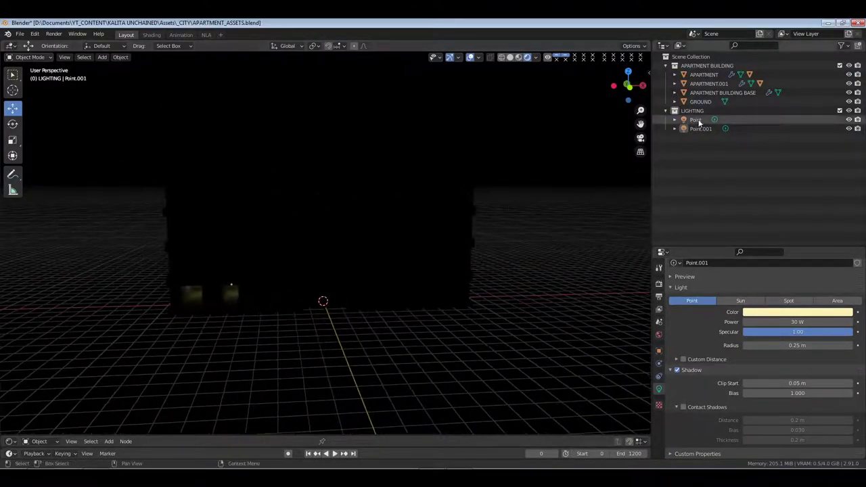
pyautogui.hotkey('shift', 'd')
pyautogui.rightClick(273, 333)
pyautogui.press('g')
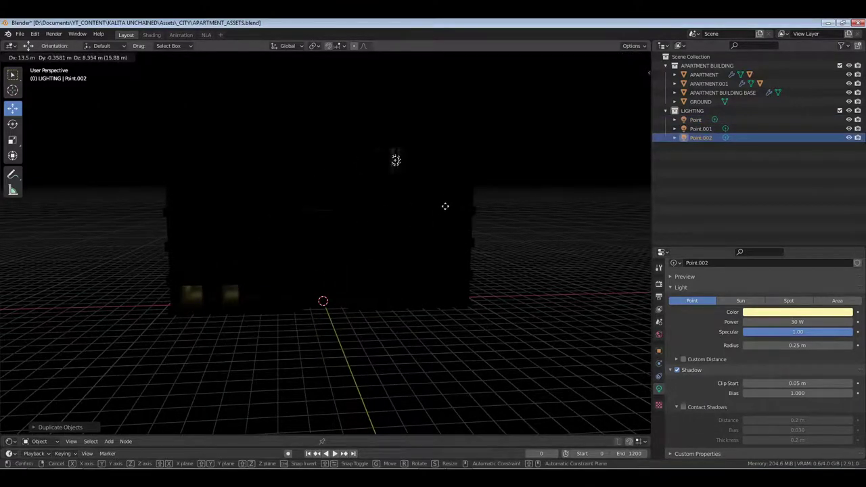
pyautogui.click(468, 209)
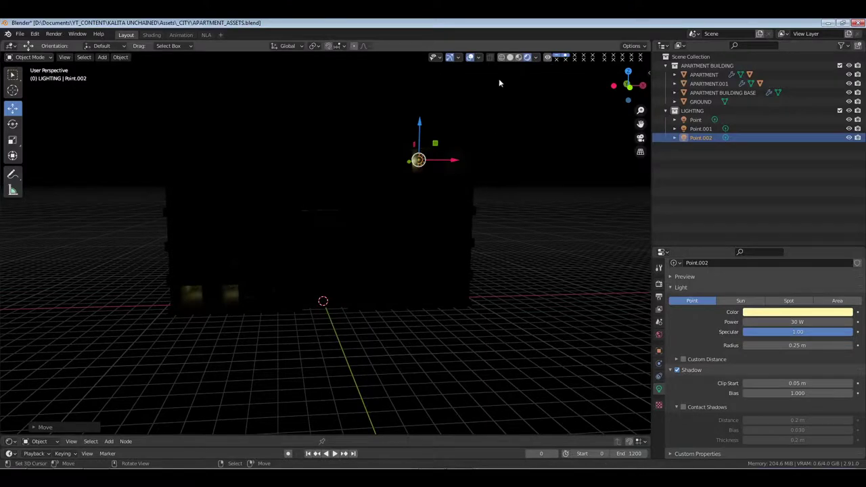
# Switch to Material Preview shading, lower the upper-floor light along Z and shift it along X toward the building's end wall.
pyautogui.click(518, 57)
pyautogui.moveTo(515, 178)
pyautogui.mouseDown(button='middle')
pyautogui.moveTo(461, 196)
pyautogui.moveTo(446, 190)
pyautogui.moveTo(465, 191)
pyautogui.moveTo(436, 153)
pyautogui.mouseUp(button='middle')
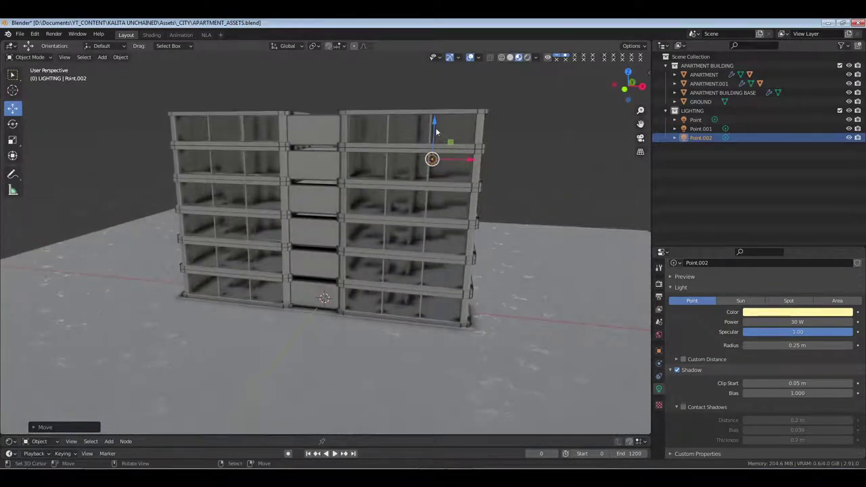
pyautogui.press('g')
pyautogui.press('z')
pyautogui.click(435, 130)
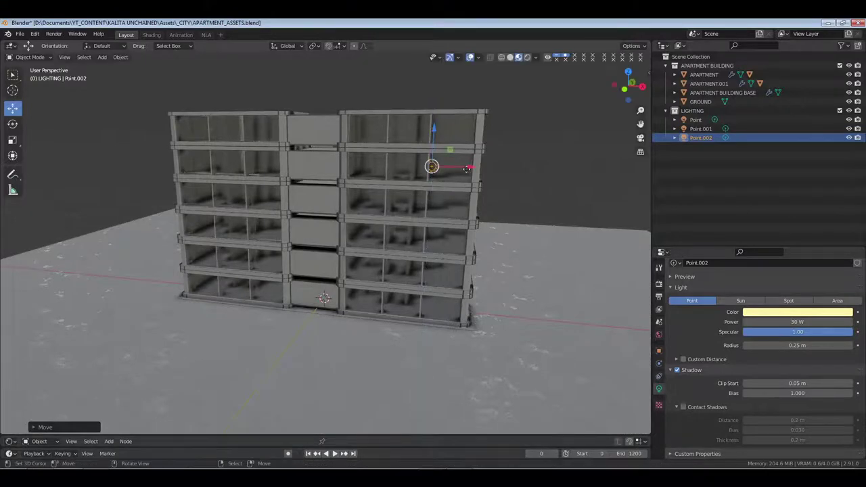
pyautogui.moveTo(466, 168); pyautogui.dragTo(495, 169)
# Move the upper-floor light about -1.2 m along Y, and nudge it back along X inside the end room.
pyautogui.moveTo(495, 169); pyautogui.dragTo(426, 190, button='middle')
pyautogui.moveTo(423, 189); pyautogui.dragTo(402, 188)
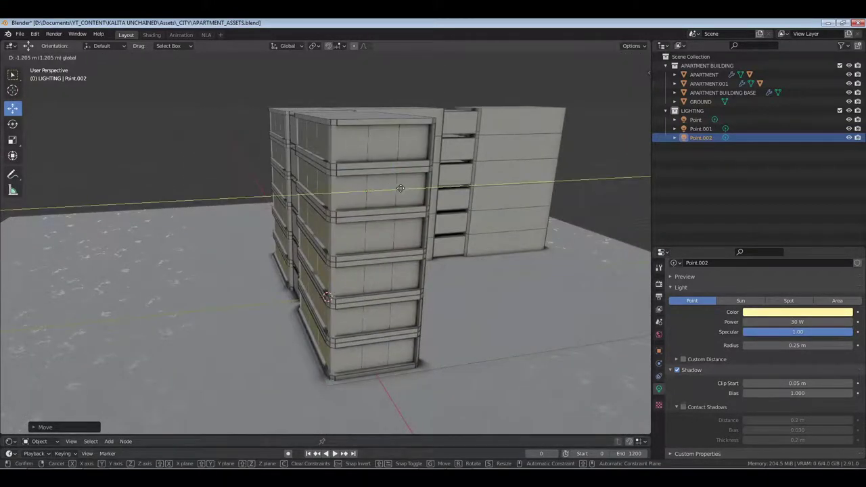
pyautogui.click(400, 188)
pyautogui.moveTo(401, 188); pyautogui.dragTo(452, 253, button='middle')
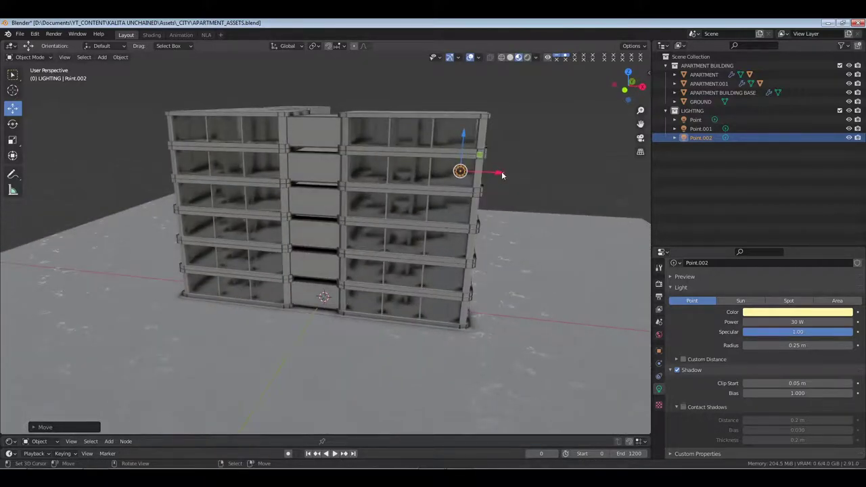
pyautogui.moveTo(502, 176); pyautogui.dragTo(458, 168)
pyautogui.moveTo(458, 169); pyautogui.dragTo(415, 222, button='middle')
pyautogui.moveTo(487, 186); pyautogui.dragTo(484, 185)
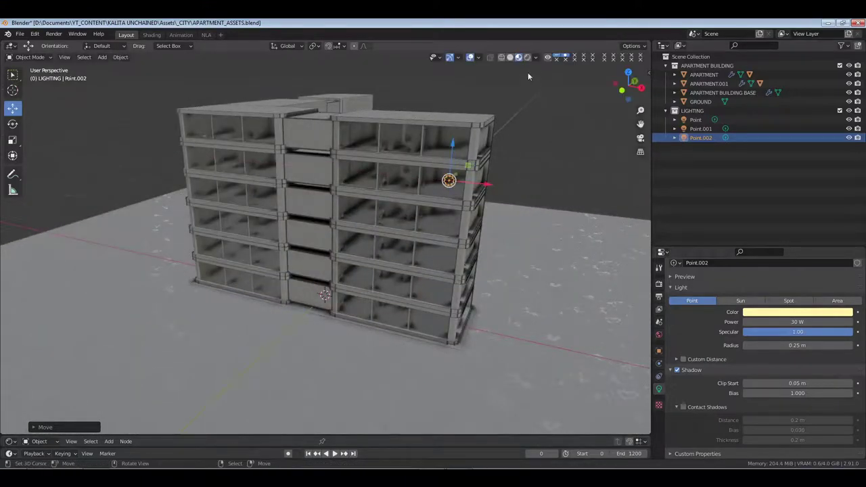
# Return the viewport to Rendered shading and raise the upper-floor light slightly along Z.
pyautogui.click(527, 57)
pyautogui.moveTo(464, 263)
pyautogui.mouseDown(button='middle')
pyautogui.moveTo(525, 231)
pyautogui.moveTo(492, 234)
pyautogui.mouseUp(button='middle')
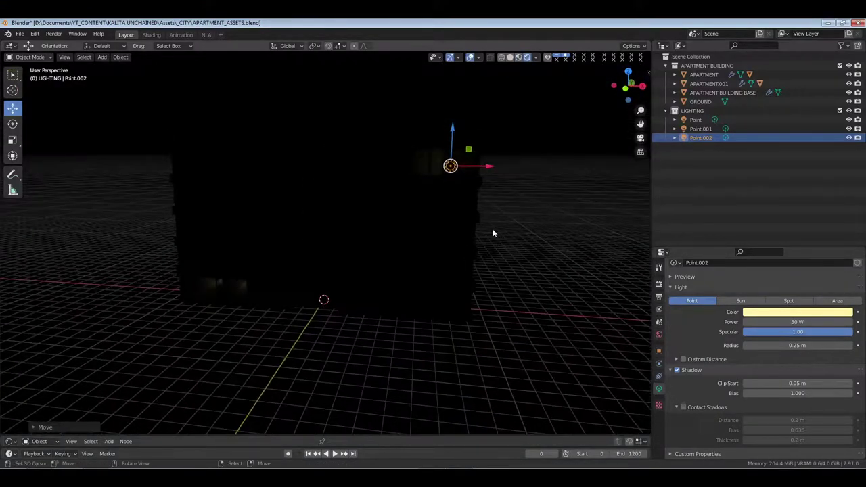
pyautogui.moveTo(455, 136); pyautogui.dragTo(455, 128)
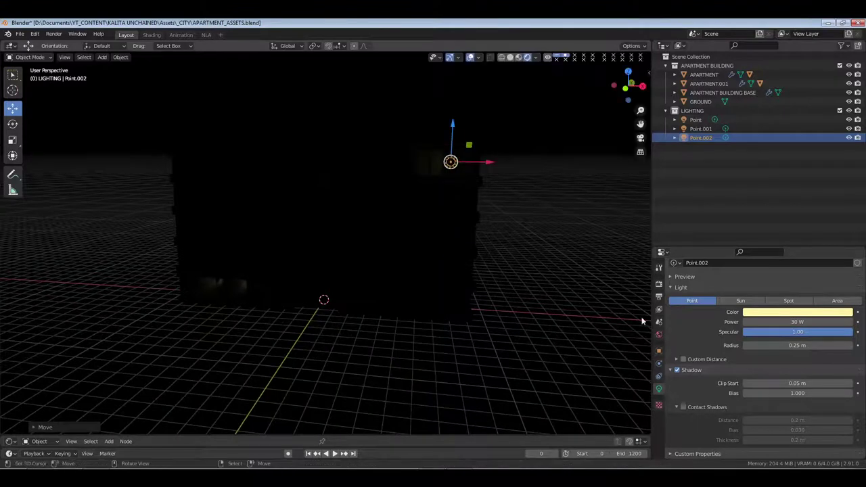
# Set the upper-floor light's colour to light cyan and its Power to 75 W, then save the file.
pyautogui.click(791, 313)
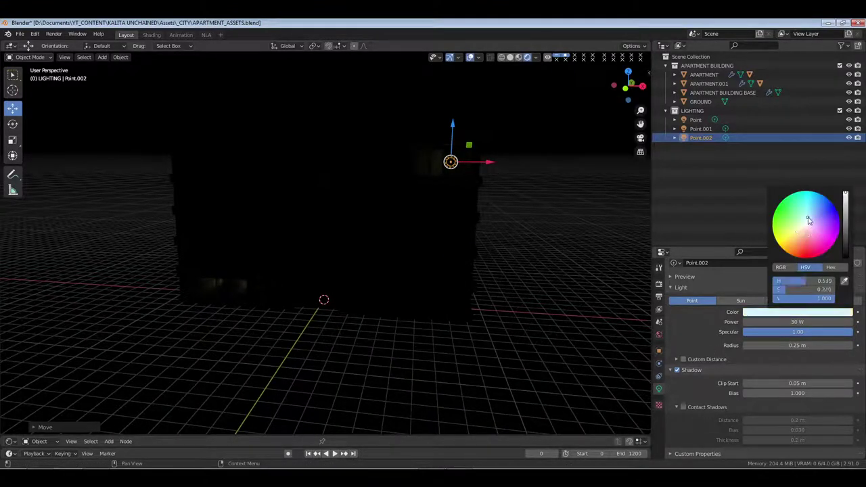
pyautogui.moveTo(808, 217); pyautogui.dragTo(804, 213)
pyautogui.click(797, 322)
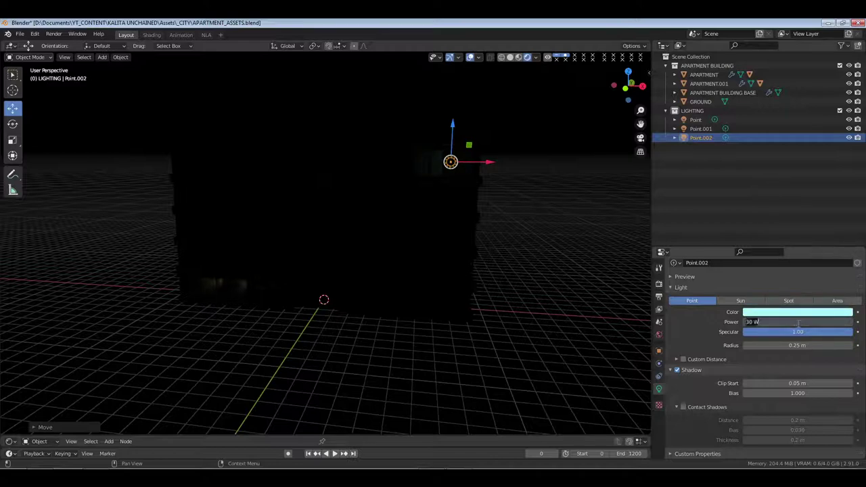
pyautogui.write('70')
pyautogui.press('Return')
pyautogui.moveTo(799, 322); pyautogui.dragTo(799, 322)
pyautogui.click(406, 226)
pyautogui.hotkey('ctrl', 's')
# Duplicate the first ground-floor light and reposition the copy along X near the same end of the building.
pyautogui.moveTo(406, 226); pyautogui.dragTo(379, 244, button='middle')
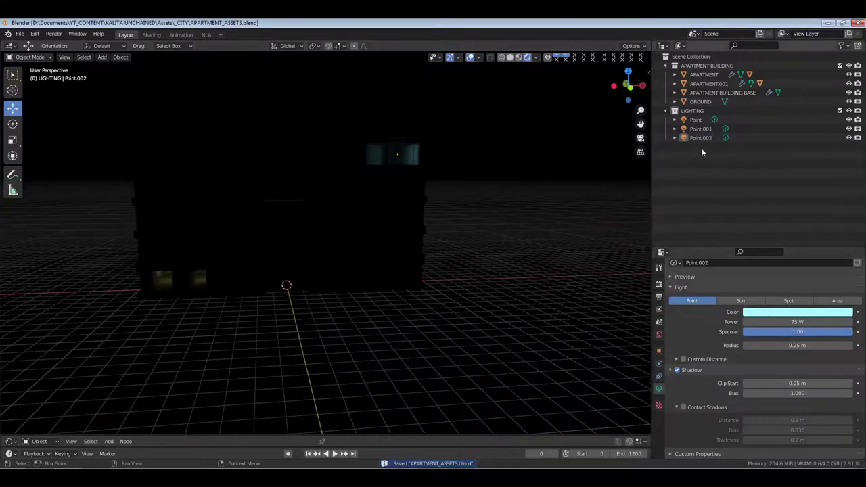
pyautogui.click(697, 120)
pyautogui.moveTo(233, 312); pyautogui.dragTo(290, 334, button='middle')
pyautogui.hotkey('shift', 'd')
pyautogui.click(236, 316)
pyautogui.moveTo(125, 304); pyautogui.dragTo(169, 310)
pyautogui.moveTo(271, 326); pyautogui.dragTo(215, 327, button='middle')
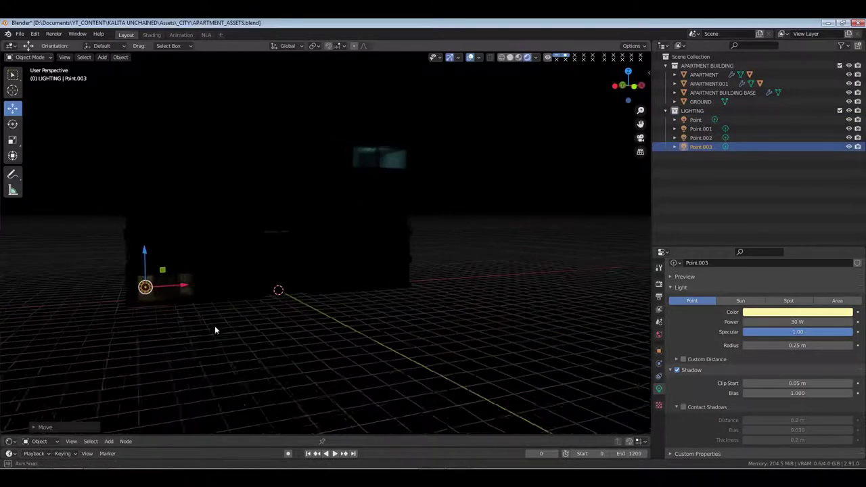
# Adjust the duplicated ground-floor light's position along X and Y, setting its Power to 120 W and Specular to 0.56.
pyautogui.moveTo(184, 287); pyautogui.dragTo(194, 282)
pyautogui.click(195, 283)
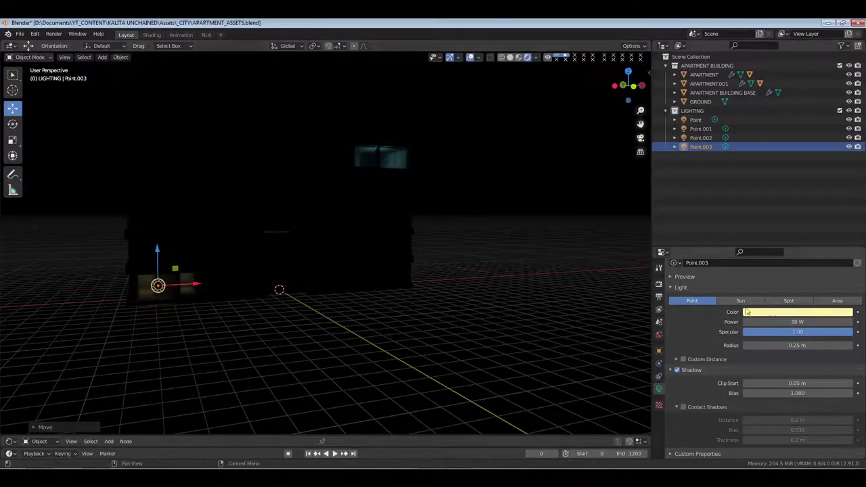
pyautogui.moveTo(797, 322); pyautogui.dragTo(798, 322)
pyautogui.moveTo(470, 329); pyautogui.dragTo(291, 356, button='middle')
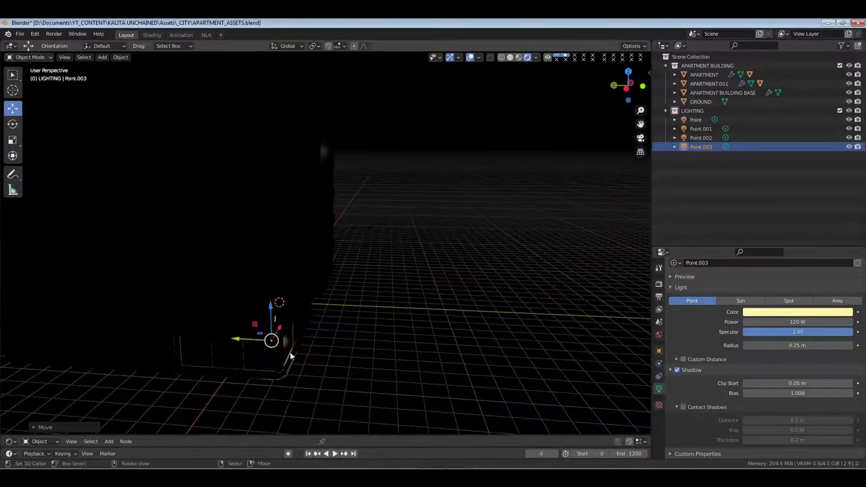
pyautogui.moveTo(242, 341); pyautogui.dragTo(237, 341)
pyautogui.moveTo(441, 363); pyautogui.dragTo(405, 356, button='middle')
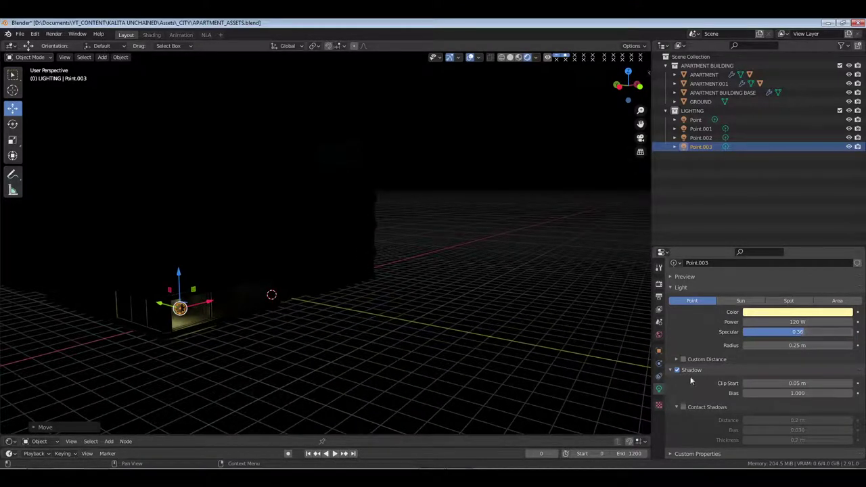
# Enable Contact Shadows on all four point lights in the LIGHTING collection and save the file.
pyautogui.click(683, 407)
pyautogui.click(701, 130)
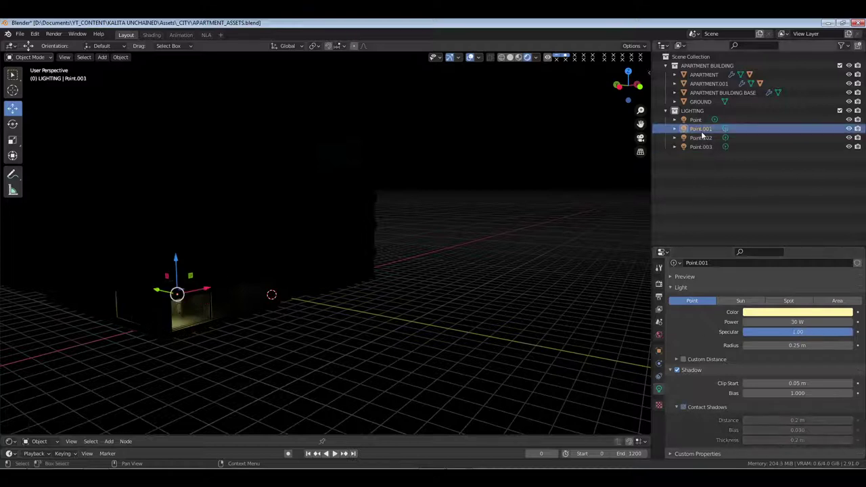
pyautogui.click(684, 406)
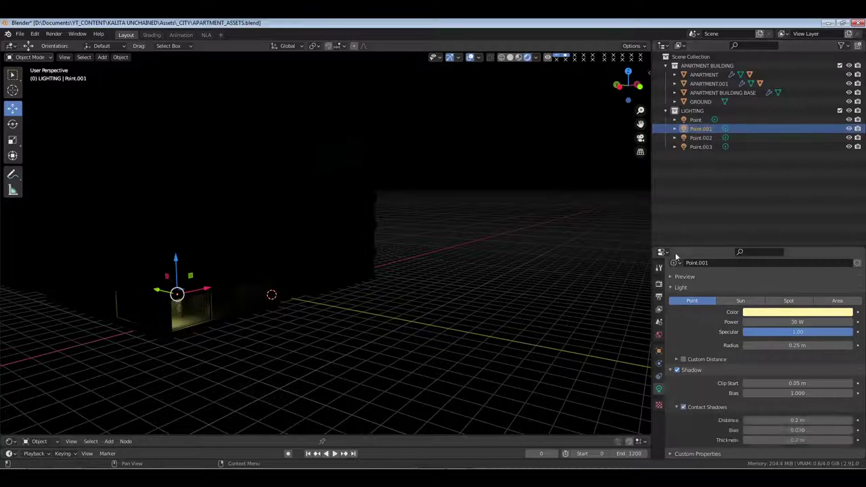
pyautogui.click(697, 120)
pyautogui.click(683, 407)
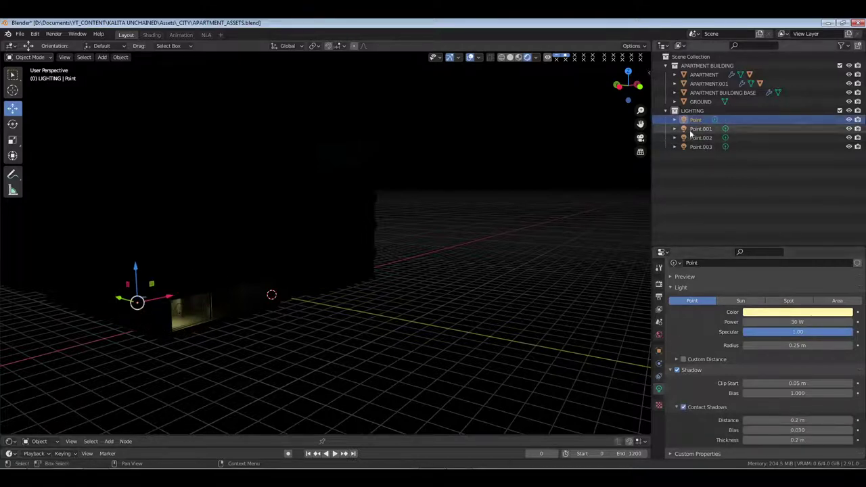
pyautogui.click(701, 138)
pyautogui.click(683, 406)
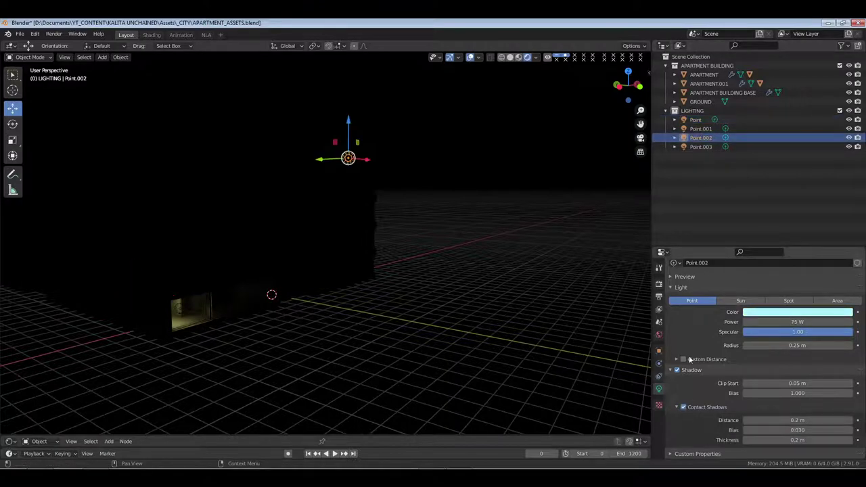
pyautogui.click(697, 147)
pyautogui.click(702, 138)
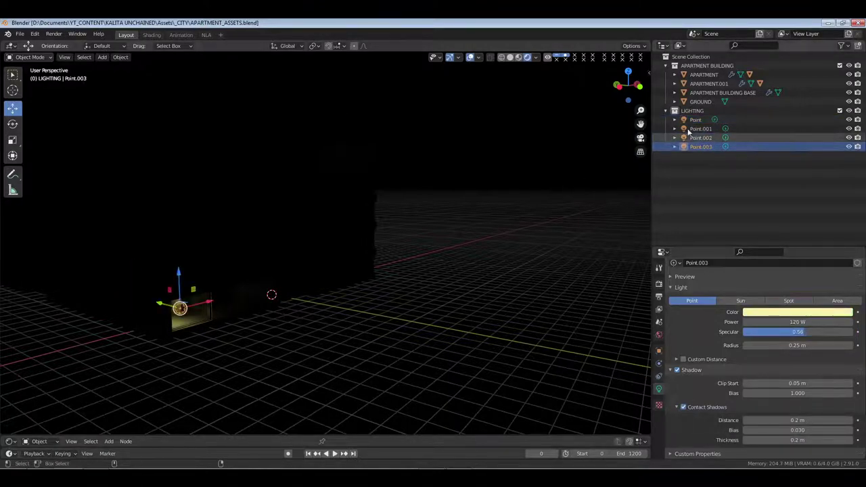
pyautogui.hotkey('ctrl', 's')
# Nudge the cyan upper-floor light slightly in the negative X direction inside its room.
pyautogui.moveTo(427, 199); pyautogui.dragTo(393, 207, button='middle')
pyautogui.press('g')
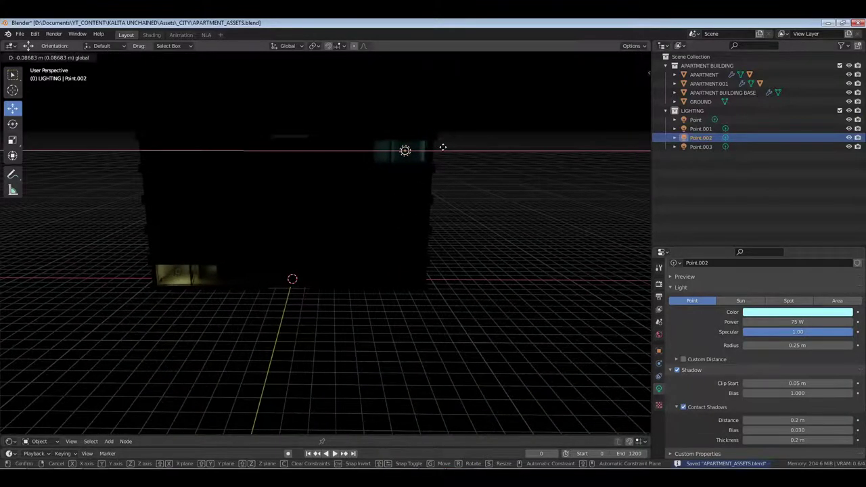
pyautogui.click(434, 165)
# In Material Preview shading, duplicate the cyan light and move the copy to the top-floor room beside the building's central section.
pyautogui.moveTo(433, 164)
pyautogui.mouseDown(button='middle')
pyautogui.moveTo(374, 253)
pyautogui.moveTo(338, 270)
pyautogui.moveTo(382, 256)
pyautogui.moveTo(395, 264)
pyautogui.mouseUp(button='middle')
pyautogui.click(519, 58)
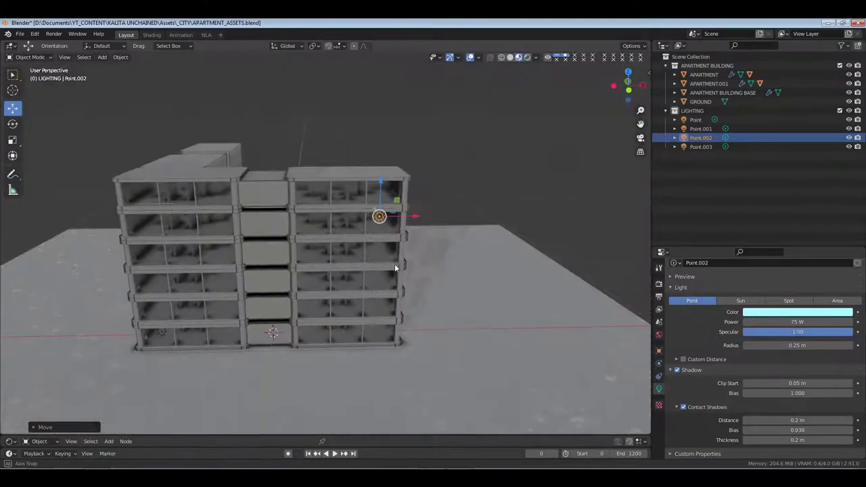
pyautogui.hotkey('shift', 'd')
pyautogui.rightClick(402, 268)
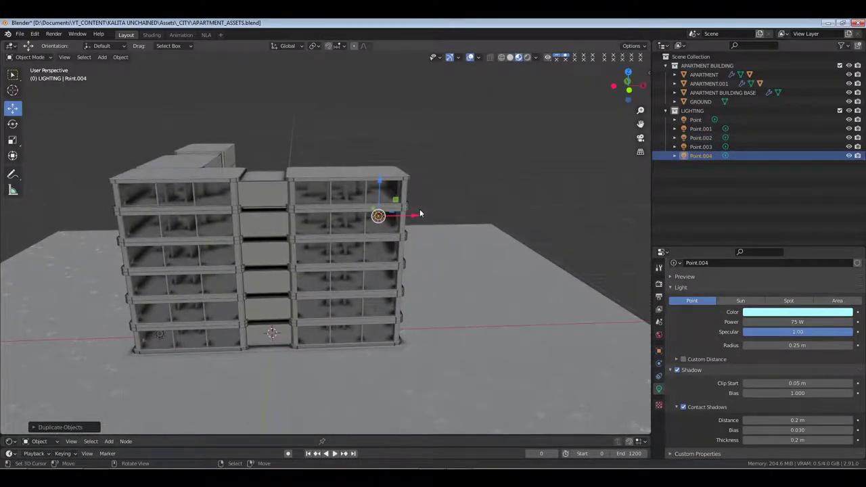
pyautogui.moveTo(415, 216); pyautogui.dragTo(313, 163)
pyautogui.click(312, 155)
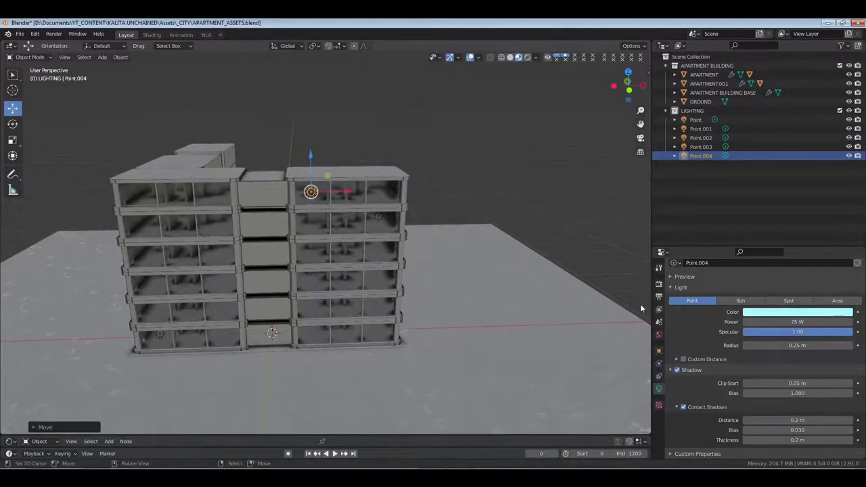
# Change the top-floor light's colour to pale yellow, return to Rendered shading, and save the file.
pyautogui.click(780, 313)
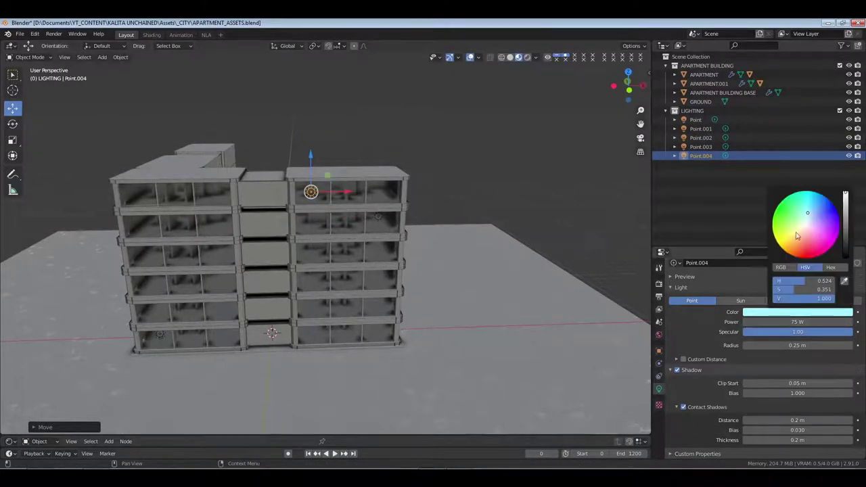
pyautogui.click(797, 235)
pyautogui.click(527, 57)
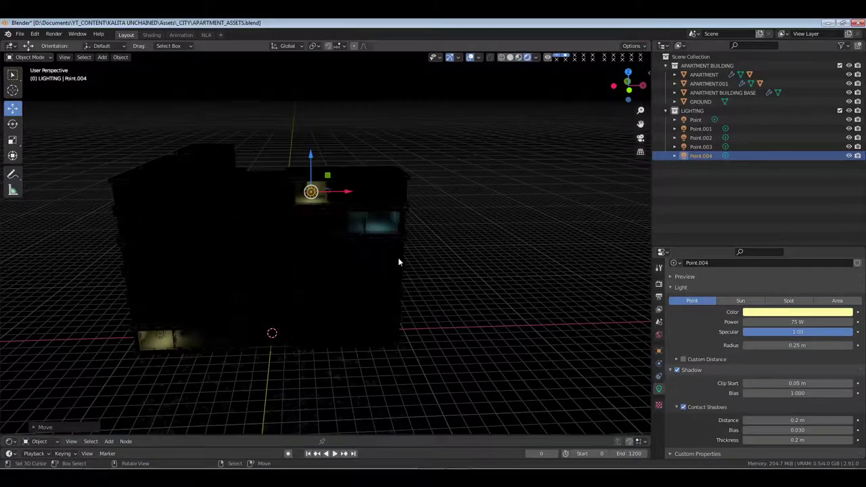
pyautogui.moveTo(398, 258); pyautogui.dragTo(411, 251, button='middle')
pyautogui.hotkey('alt', 'a')
pyautogui.hotkey('ctrl', 's')
# In Material Preview shading, duplicate the first ground-floor light and move the copy up to the middle of the same wing's top floor.
pyautogui.moveTo(282, 286)
pyautogui.keyDown('shift'); pyautogui.mouseDown(button='middle')
pyautogui.moveTo(378, 215)
pyautogui.moveTo(341, 255)
pyautogui.moveTo(473, 260)
pyautogui.mouseUp(button='middle'); pyautogui.keyUp('shift')
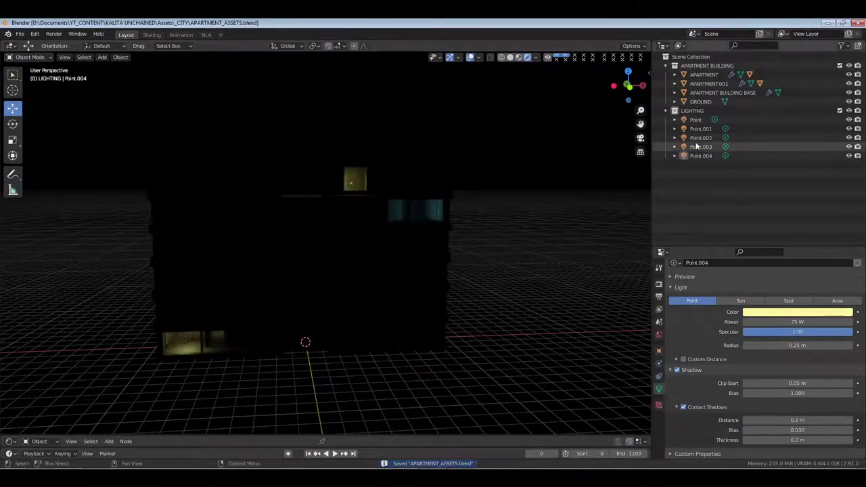
pyautogui.click(695, 120)
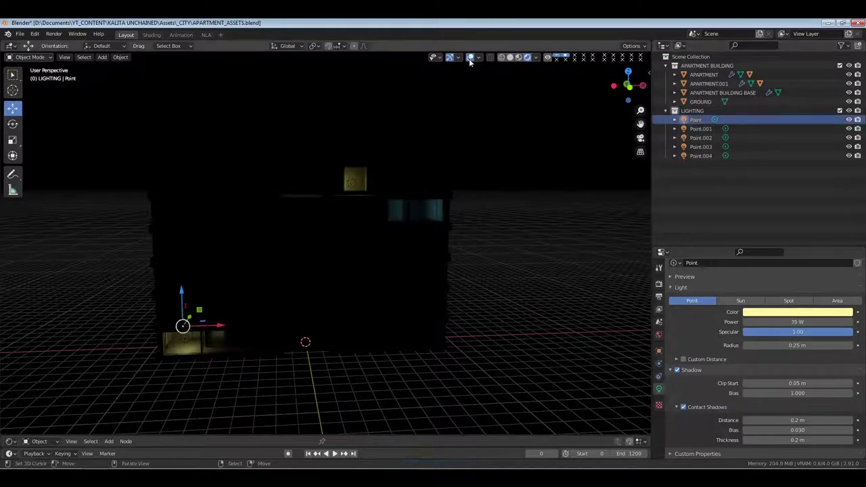
pyautogui.click(511, 58)
pyautogui.hotkey('shift', 'd')
pyautogui.rightClick(278, 293)
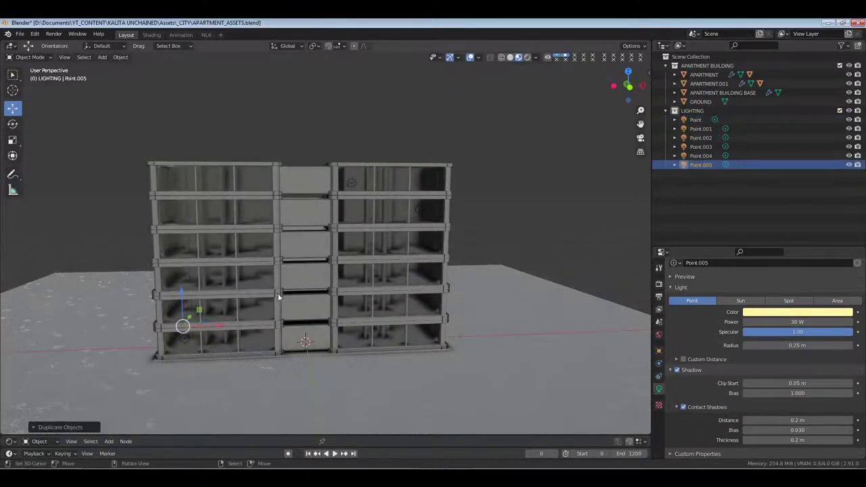
pyautogui.moveTo(181, 293); pyautogui.dragTo(186, 144)
pyautogui.moveTo(212, 178); pyautogui.dragTo(251, 180)
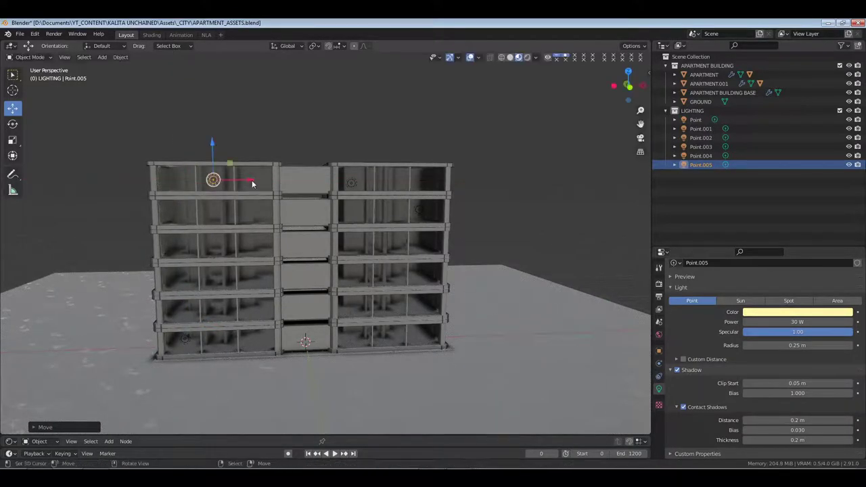
# Set the new top-floor light's Power to 120 W and nudge it along X while viewing it in Rendered shading.
pyautogui.click(795, 322)
pyautogui.write('120')
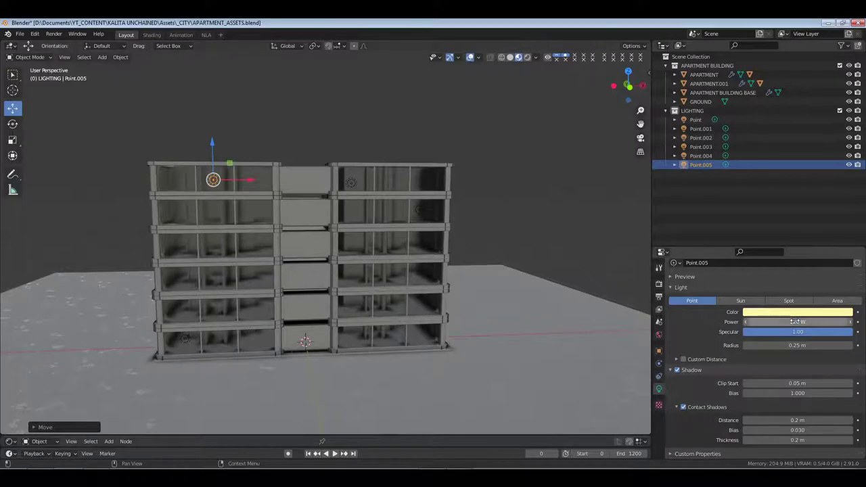
pyautogui.press('Return')
pyautogui.click(528, 57)
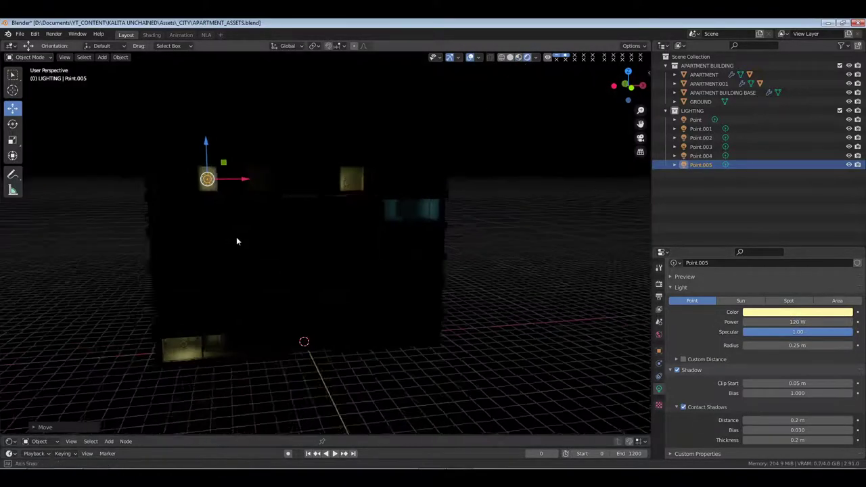
pyautogui.moveTo(236, 242)
pyautogui.mouseDown(button='middle')
pyautogui.moveTo(293, 257)
pyautogui.moveTo(232, 245)
pyautogui.mouseUp(button='middle')
pyautogui.moveTo(218, 236); pyautogui.dragTo(225, 236)
pyautogui.moveTo(285, 252); pyautogui.dragTo(236, 241, button='middle')
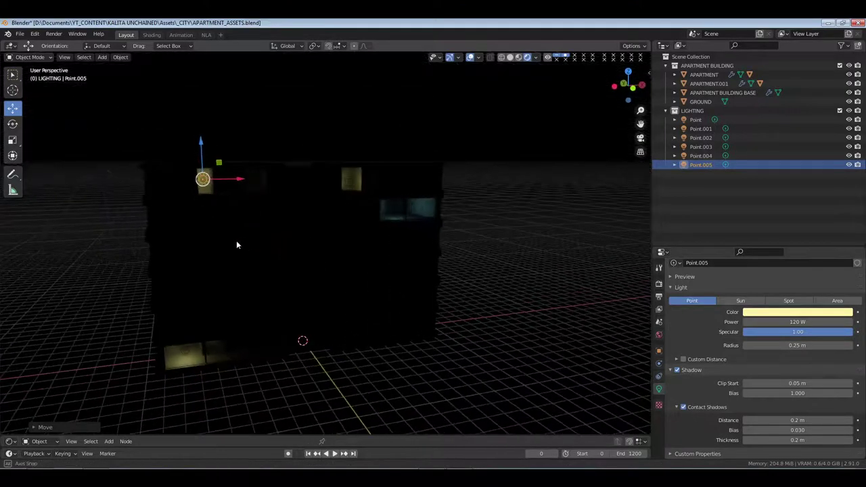
pyautogui.moveTo(249, 180); pyautogui.dragTo(251, 180)
# Deselect everything and save the file, leaving the viewport in Material Preview shading with its overlays hidden.
pyautogui.hotkey('alt', 'a')
pyautogui.moveTo(428, 289); pyautogui.dragTo(437, 153, button='middle')
pyautogui.hotkey('ctrl', 's')
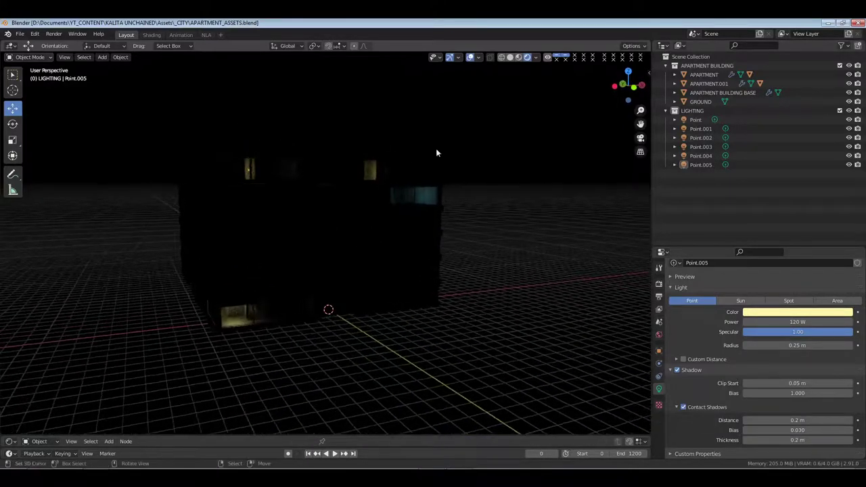
pyautogui.click(470, 57)
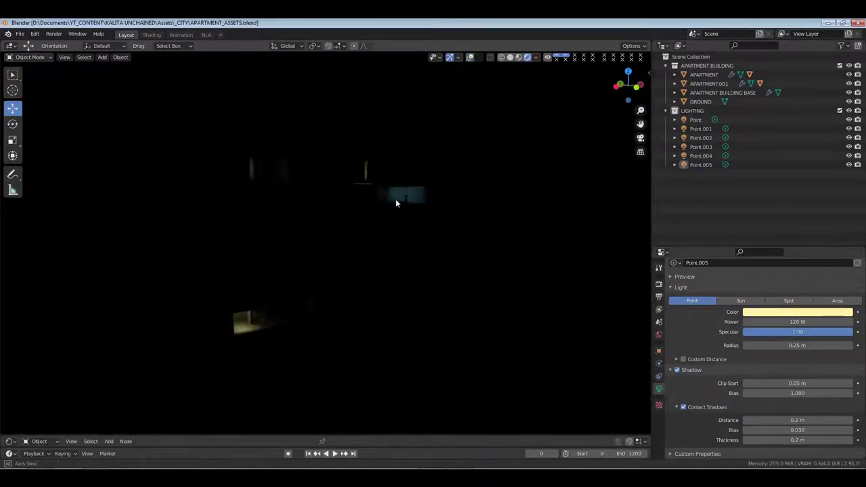
pyautogui.click(519, 57)
# Create a new collection inside LIGHTING and rename it AP LIGHTS.
pyautogui.click(692, 111)
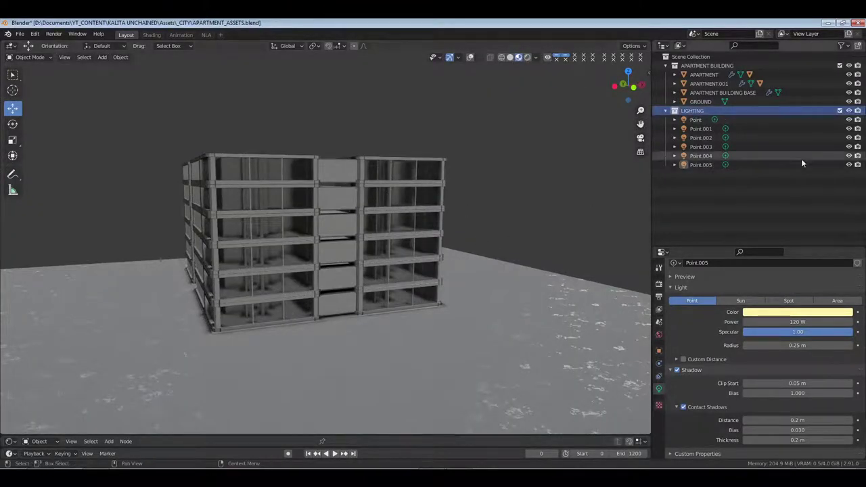
pyautogui.rightClick(697, 111)
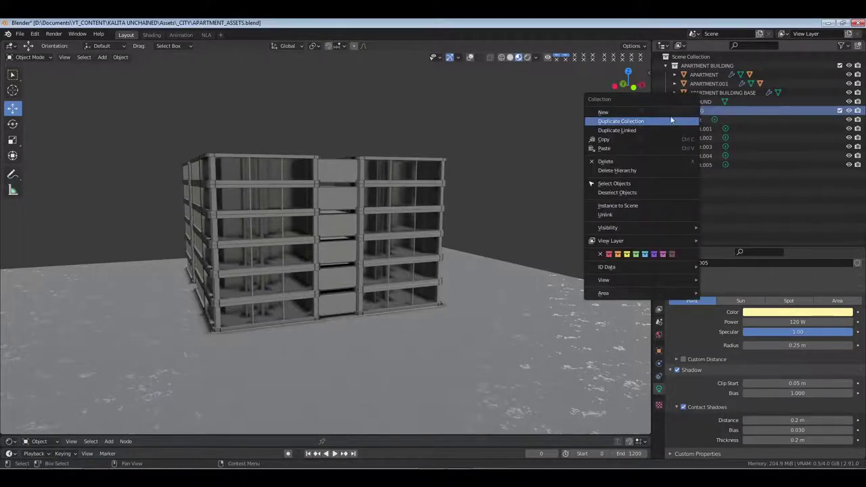
pyautogui.click(671, 120)
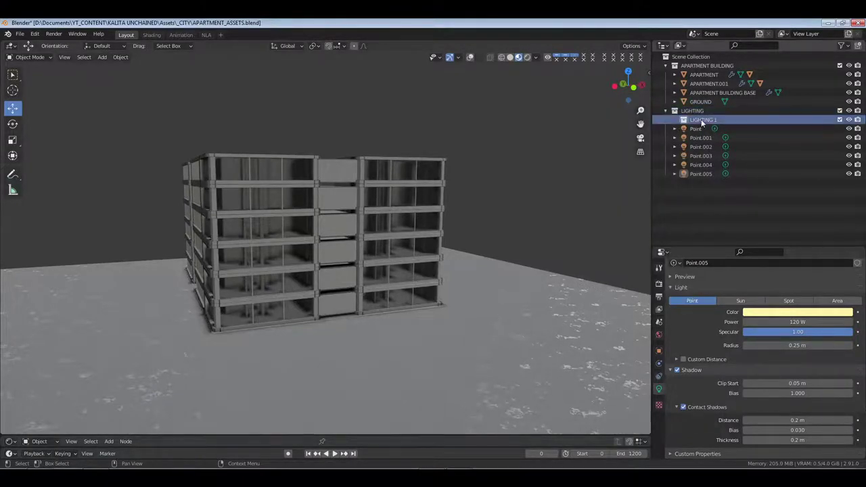
pyautogui.press('a')
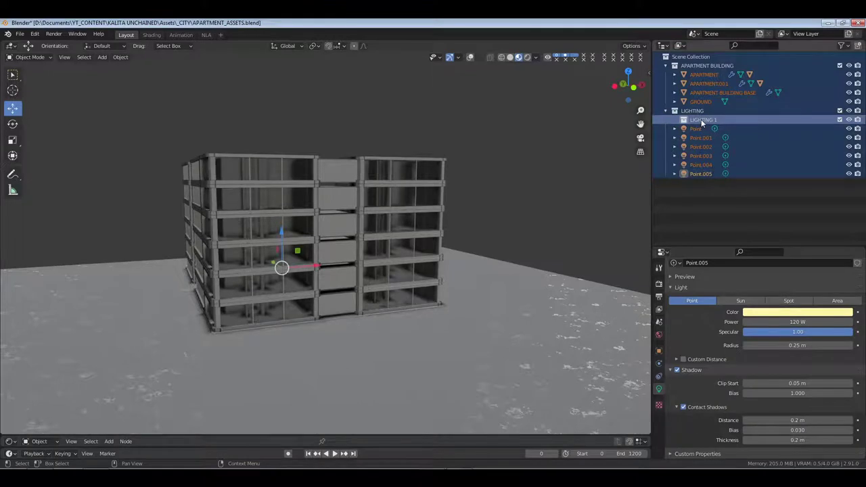
pyautogui.click(702, 120)
pyautogui.doubleClick(702, 121)
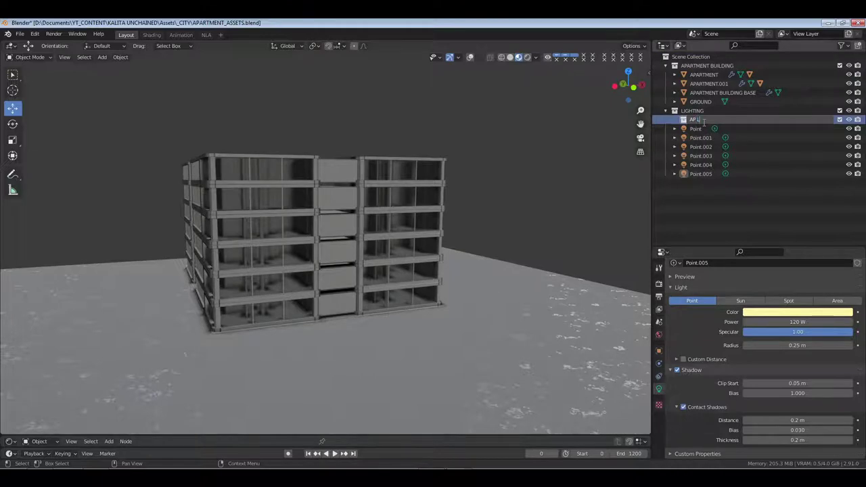
pyautogui.write('AP LIGHTS')
pyautogui.press('Return')
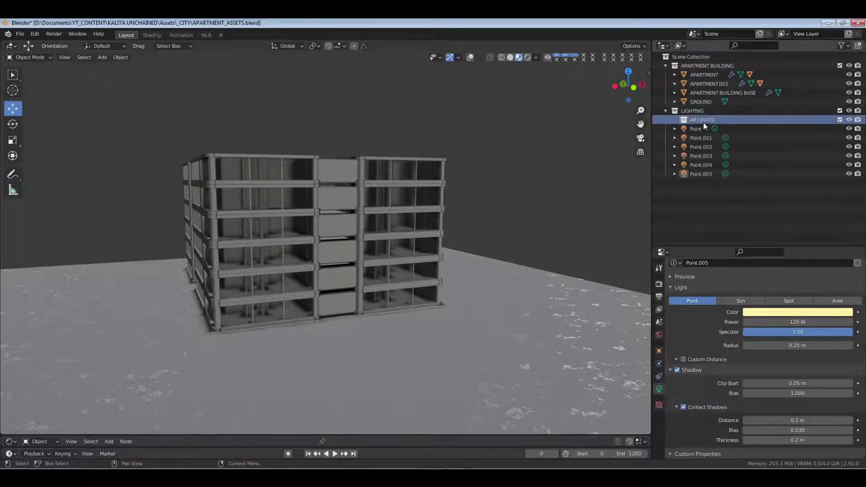
# Move all six point lights, Point to Point.005, into the AP LIGHTS collection.
pyautogui.click(701, 174)
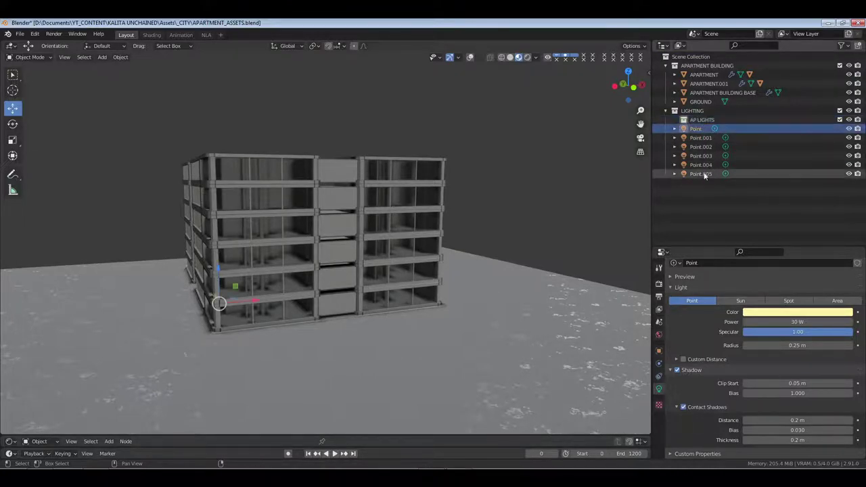
pyautogui.keyDown('shift'); pyautogui.click(697, 130); pyautogui.keyUp('shift')
pyautogui.moveTo(696, 136); pyautogui.dragTo(694, 120)
# Create another collection inside LIGHTING, rename it WORLD LIGHT, and save the file.
pyautogui.rightClick(691, 109)
pyautogui.click(691, 110)
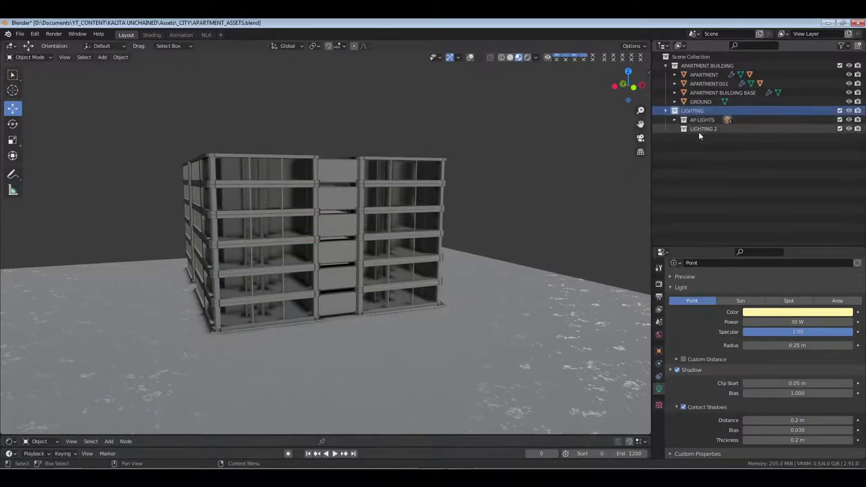
pyautogui.doubleClick(694, 129)
pyautogui.write('WORL')
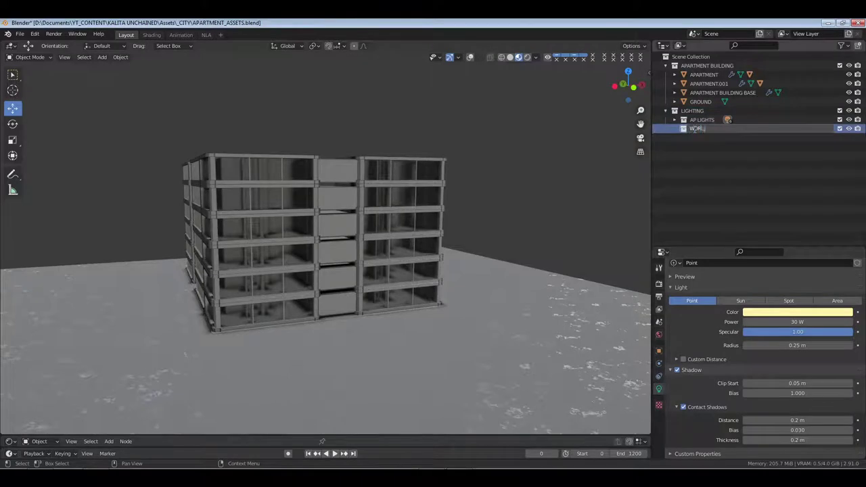
pyautogui.write('D LIGHT')
pyautogui.press('Return')
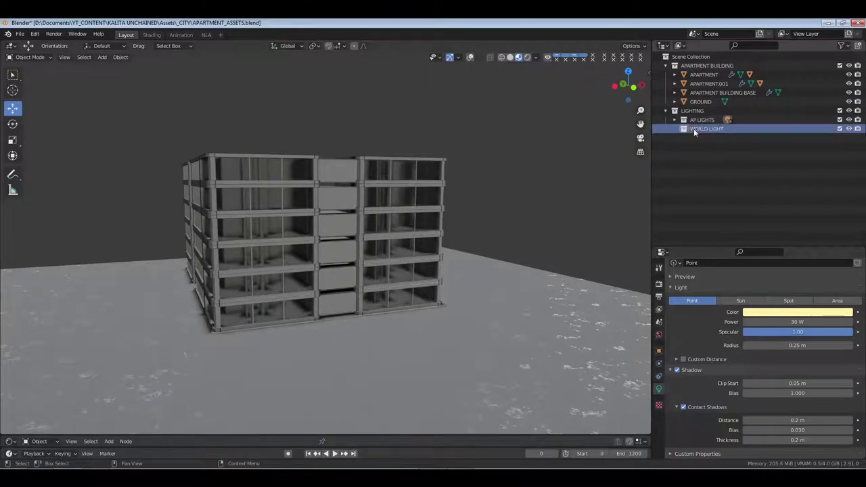
pyautogui.hotkey('ctrl', 's')
# Add a spot light to the WORLD LIGHT collection and raise it high above the apartment building, with viewport overlays shown.
pyautogui.hotkey('shift', 'a')
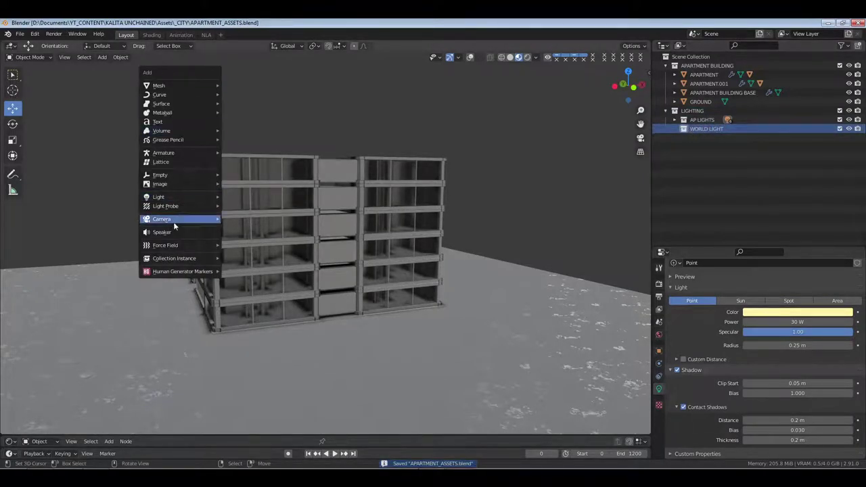
pyautogui.moveTo(169, 197)
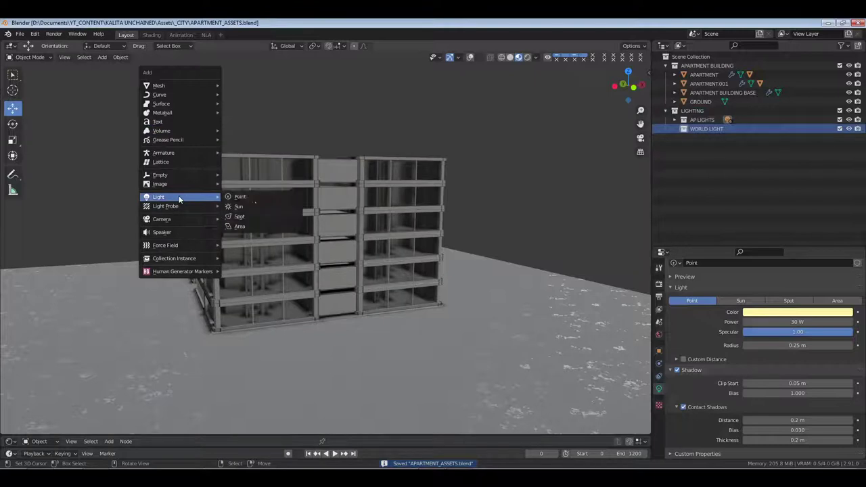
pyautogui.click(266, 217)
pyautogui.press('g')
pyautogui.press('z')
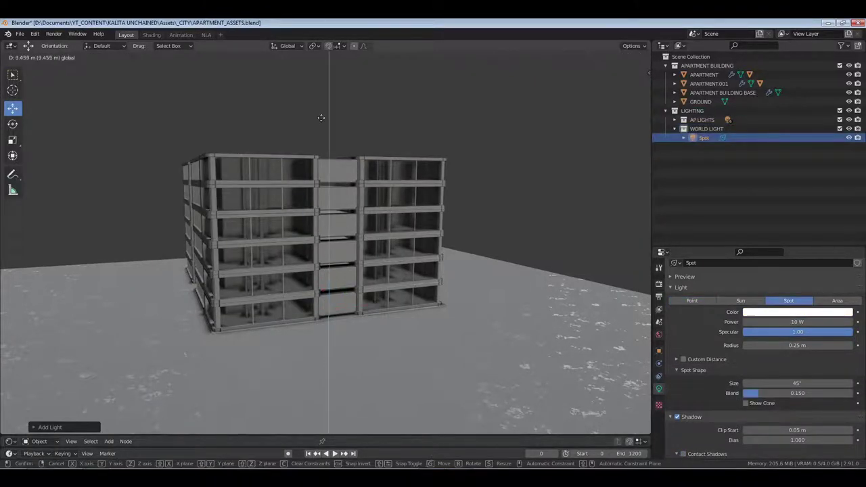
pyautogui.click(316, 80)
pyautogui.click(470, 58)
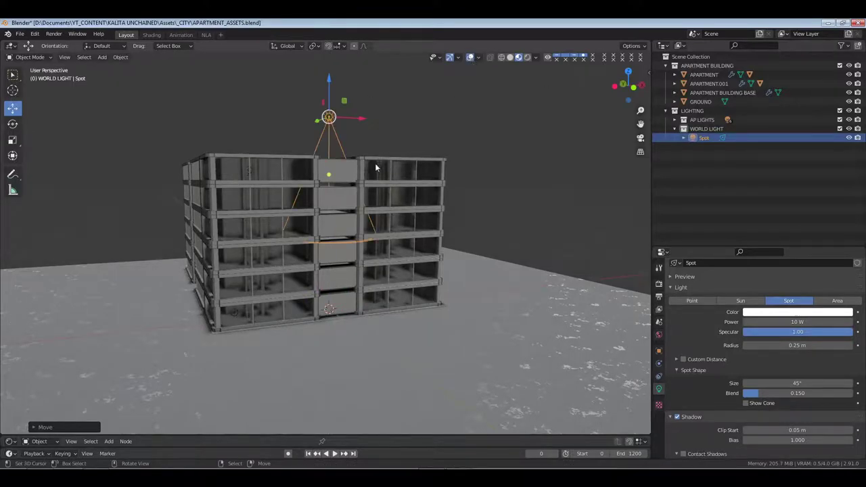
pyautogui.scroll(-3, 375, 166)
pyautogui.moveTo(374, 167); pyautogui.dragTo(351, 202, button='middle')
pyautogui.moveTo(328, 140); pyautogui.dragTo(330, 54)
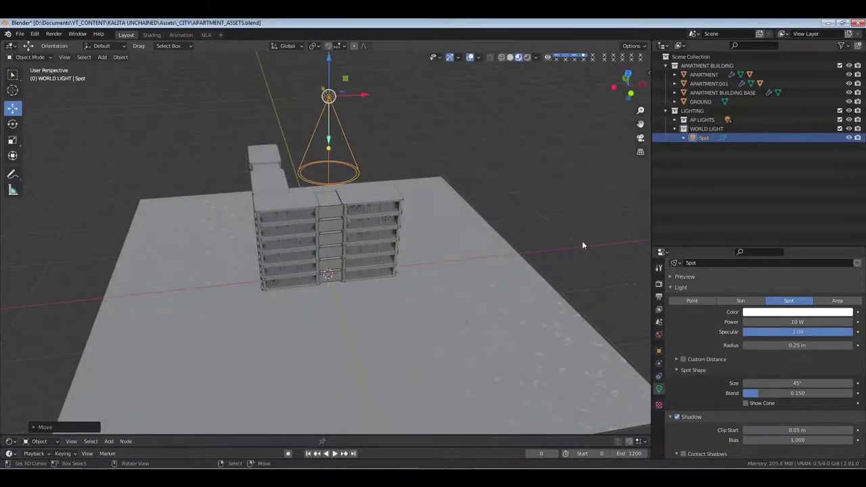
# Set the spot light's power to 6000 W.
pyautogui.click(791, 315)
pyautogui.click(795, 322)
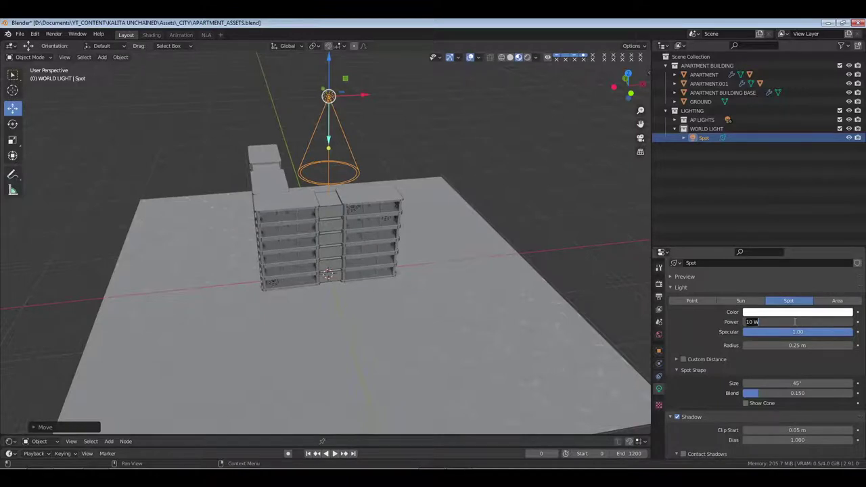
pyautogui.write('6000')
pyautogui.press('Return')
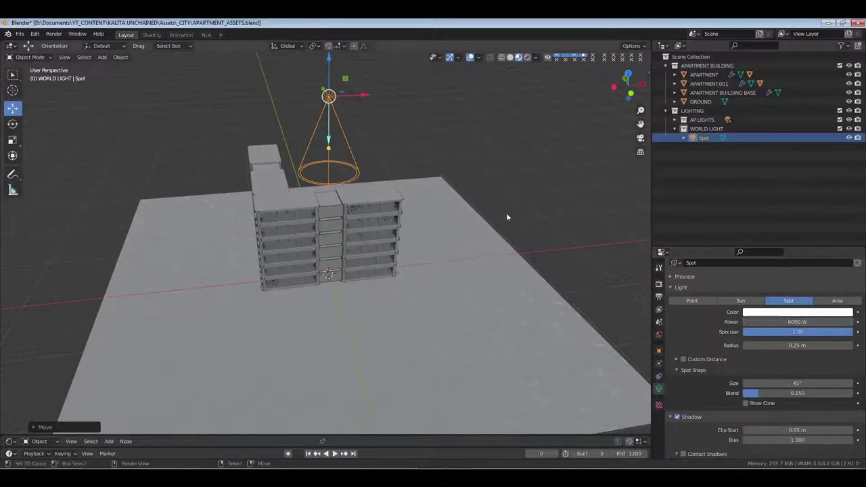
# Shift the spot light sideways above the building and tilt its cone diagonally using the Transform tool.
pyautogui.moveTo(363, 95); pyautogui.dragTo(323, 94)
pyautogui.hotkey('shift', 'space')
pyautogui.press('t')
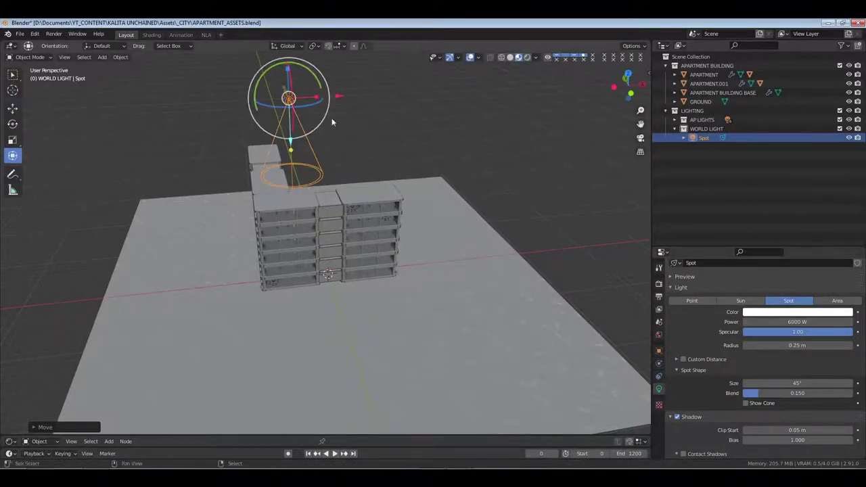
pyautogui.keyDown('shift'); pyautogui.moveTo(303, 100); pyautogui.dragTo(307, 143, button='middle'); pyautogui.keyUp('shift')
pyautogui.moveTo(309, 116); pyautogui.dragTo(290, 106)
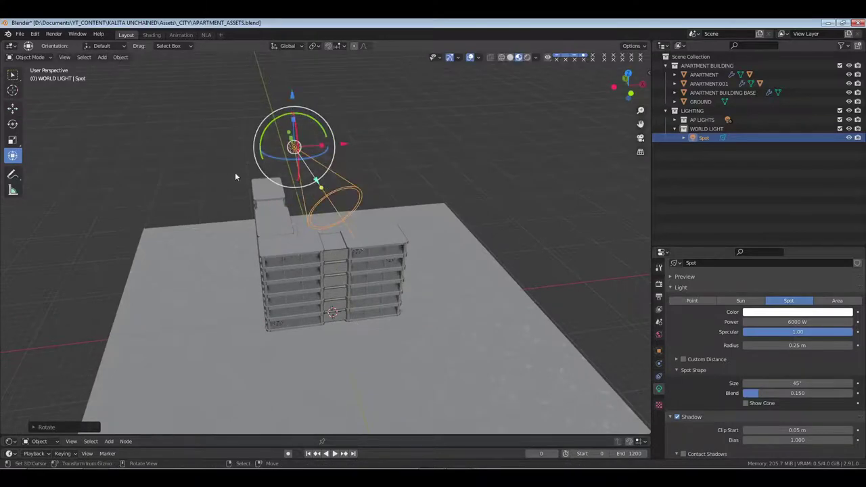
# Move the spot light out beyond the side of the building and rotate it to aim diagonally down at the facade.
pyautogui.moveTo(235, 172); pyautogui.dragTo(316, 192, button='middle')
pyautogui.moveTo(287, 167); pyautogui.dragTo(377, 187)
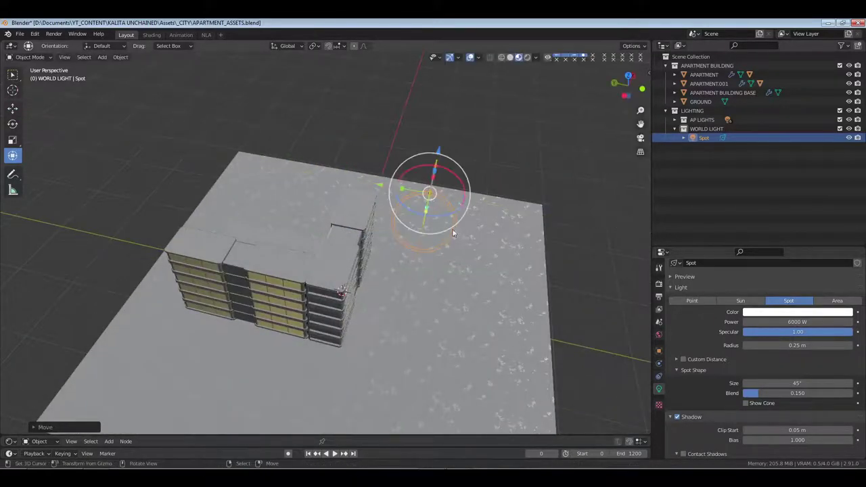
pyautogui.moveTo(511, 191); pyautogui.dragTo(376, 219, button='middle')
pyautogui.moveTo(351, 213); pyautogui.dragTo(199, 203)
pyautogui.moveTo(147, 210); pyautogui.dragTo(133, 229)
pyautogui.press('g')
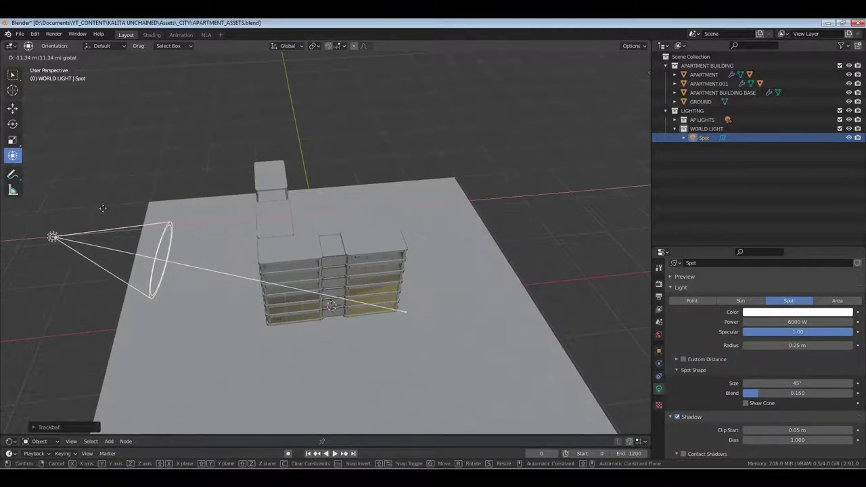
pyautogui.click(117, 242)
pyautogui.moveTo(373, 335); pyautogui.dragTo(372, 300, button='middle')
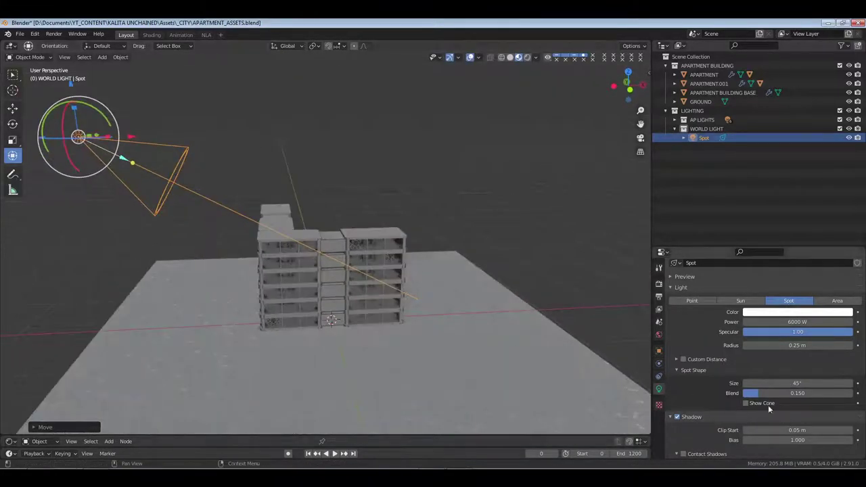
# Enable a custom distance for the spot light and set it to 75 m.
pyautogui.click(699, 362)
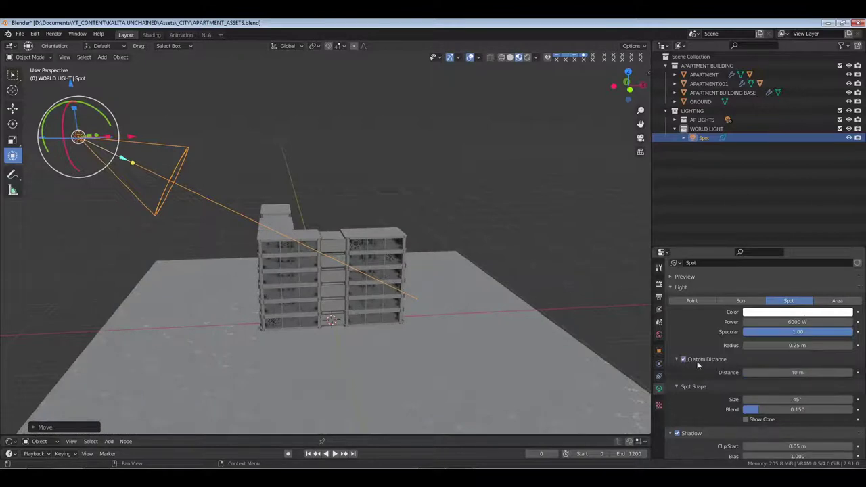
pyautogui.click(789, 372)
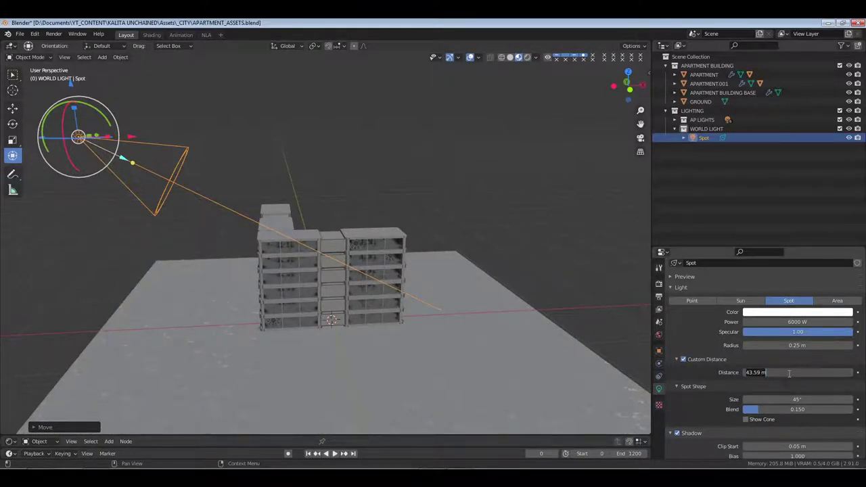
pyautogui.press('Return')
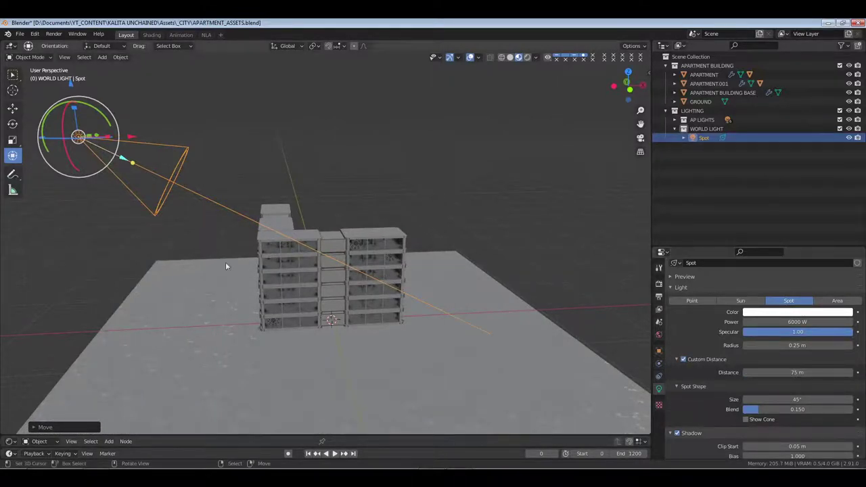
# Adjust the spot light's height, switch the viewport to Rendered shading to check the facade, and save the file.
pyautogui.moveTo(226, 261); pyautogui.dragTo(153, 215, button='middle')
pyautogui.moveTo(152, 215); pyautogui.dragTo(146, 171)
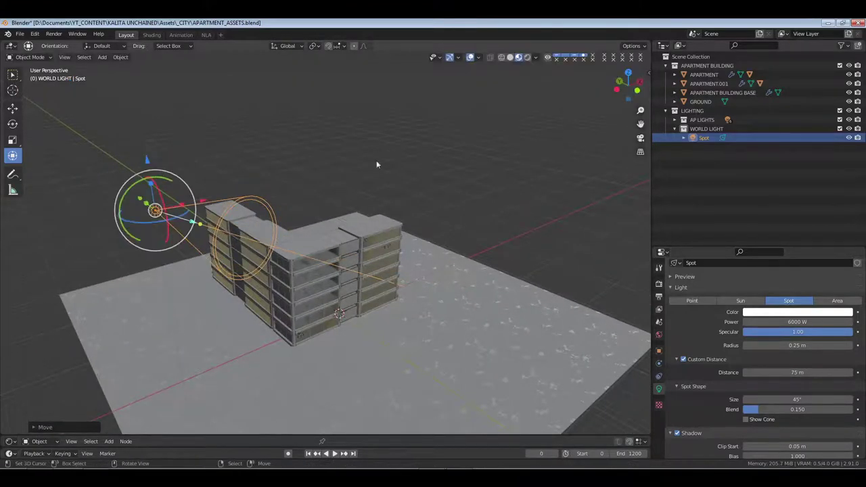
pyautogui.click(532, 58)
pyautogui.moveTo(508, 80)
pyautogui.mouseDown(button='middle')
pyautogui.moveTo(459, 259)
pyautogui.moveTo(440, 236)
pyautogui.moveTo(483, 362)
pyautogui.moveTo(510, 271)
pyautogui.moveTo(480, 294)
pyautogui.moveTo(473, 324)
pyautogui.moveTo(425, 303)
pyautogui.moveTo(631, 201)
pyautogui.mouseUp(button='middle')
pyautogui.hotkey('ctrl', 's')
# Create a new collection directly under the Scene Collection, rename it VOLUME_FOG, and save the file.
pyautogui.click(709, 138)
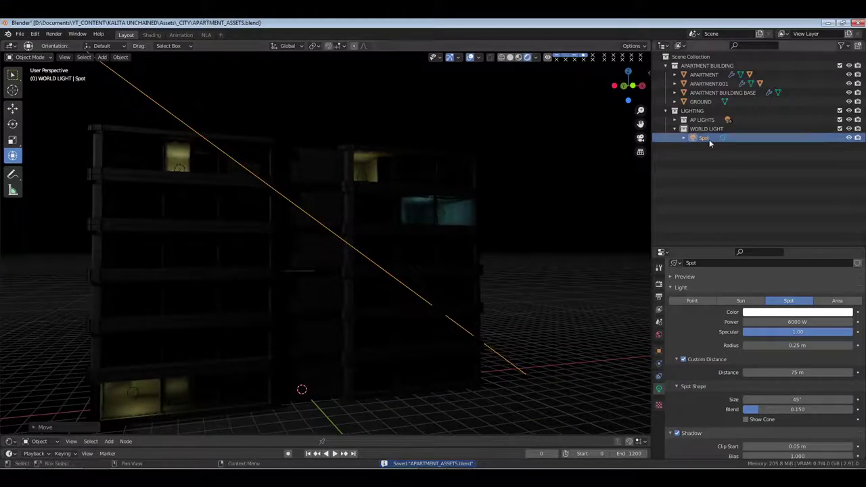
pyautogui.click(693, 110)
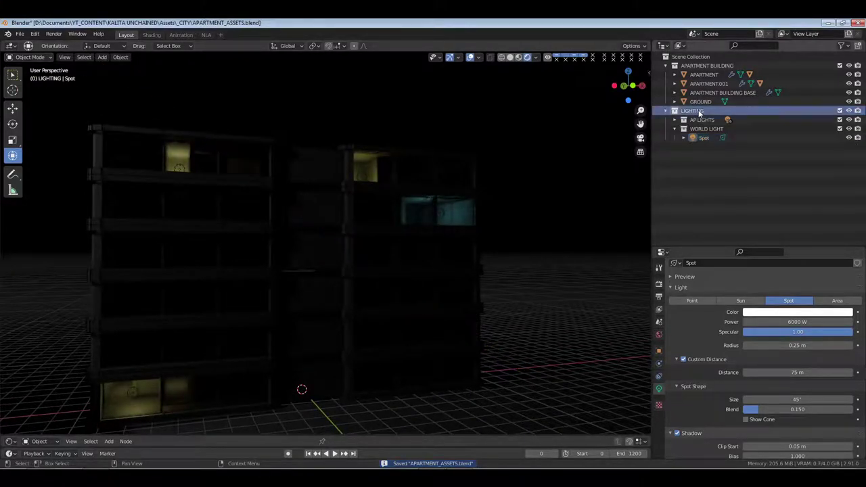
pyautogui.rightClick(690, 60)
pyautogui.click(696, 62)
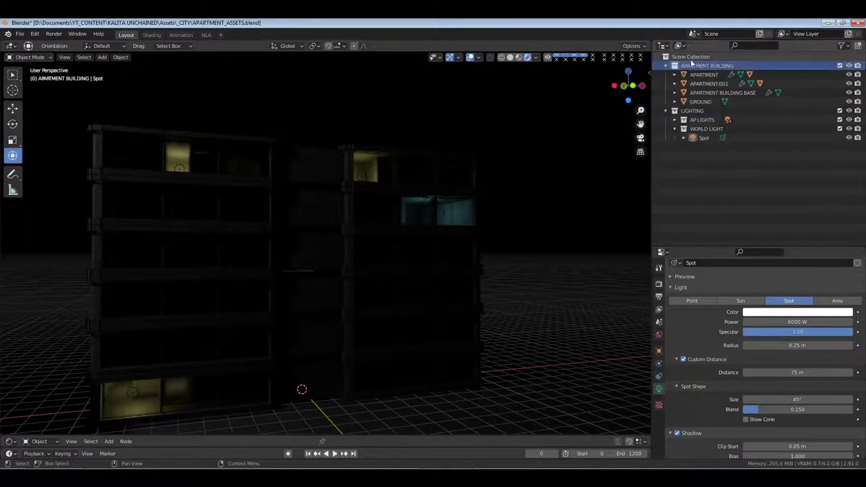
pyautogui.click(691, 57)
pyautogui.doubleClick(695, 147)
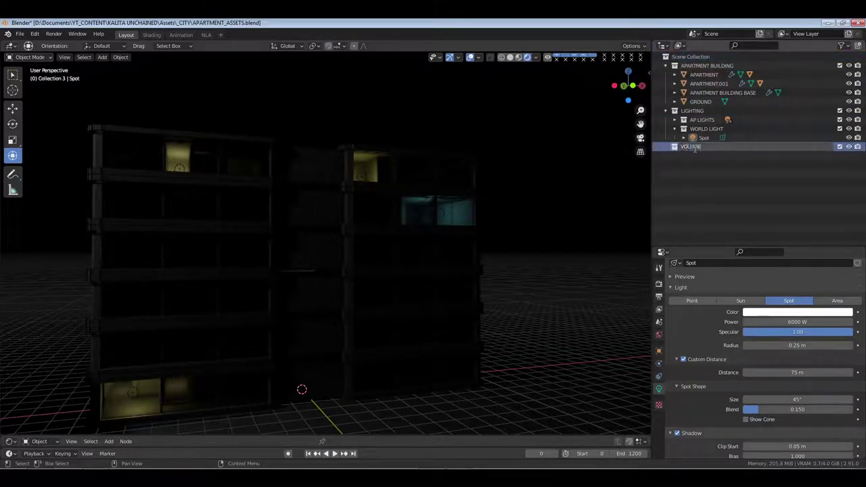
pyautogui.write('VOLUME_FOG')
pyautogui.press('Return')
pyautogui.hotkey('ctrl', 's')
# Add a cube to the VOLUME_FOG collection and scale it up in Solid shading until it encloses the apartment building.
pyautogui.hotkey('shift', 'a')
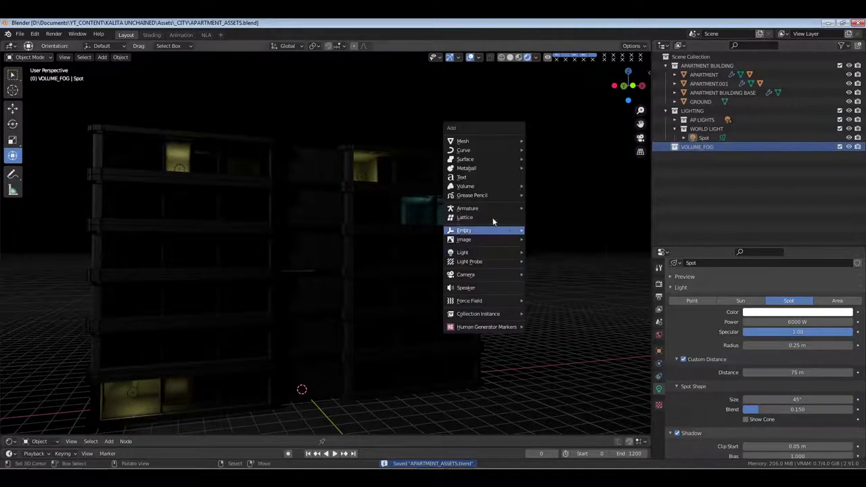
pyautogui.moveTo(493, 141)
pyautogui.click(549, 152)
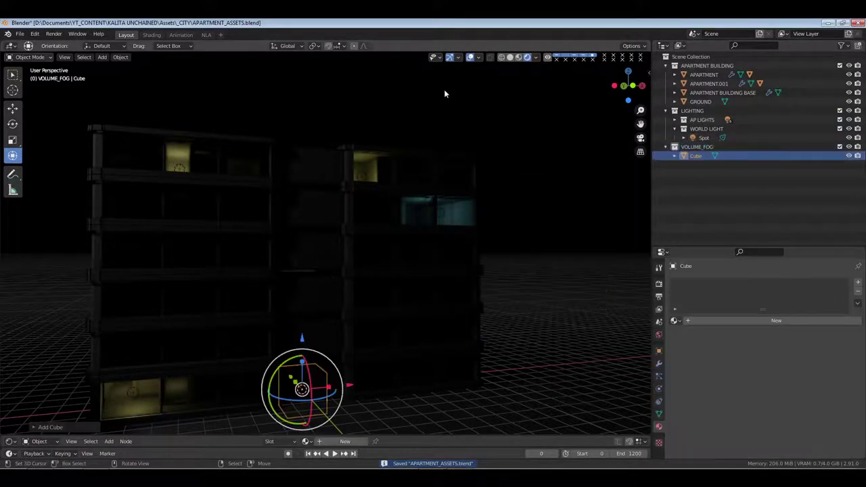
pyautogui.click(510, 58)
pyautogui.scroll(-5, 343, 209)
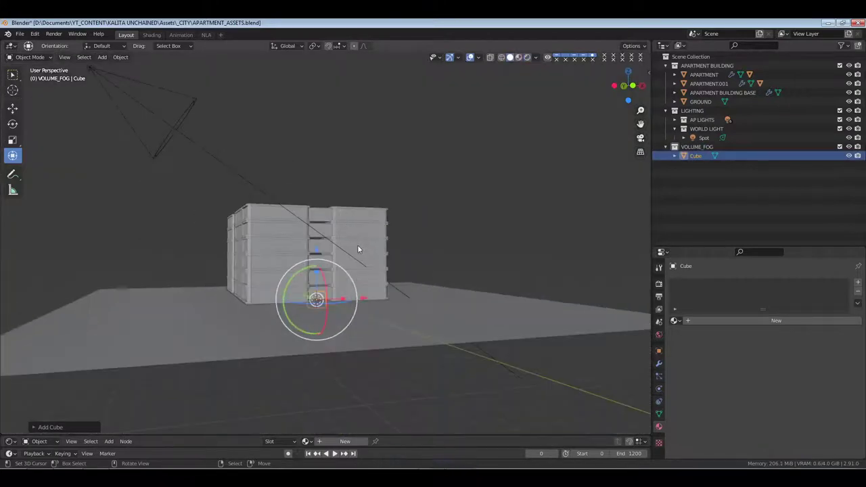
pyautogui.moveTo(357, 245); pyautogui.dragTo(355, 278, button='middle')
pyautogui.press('s')
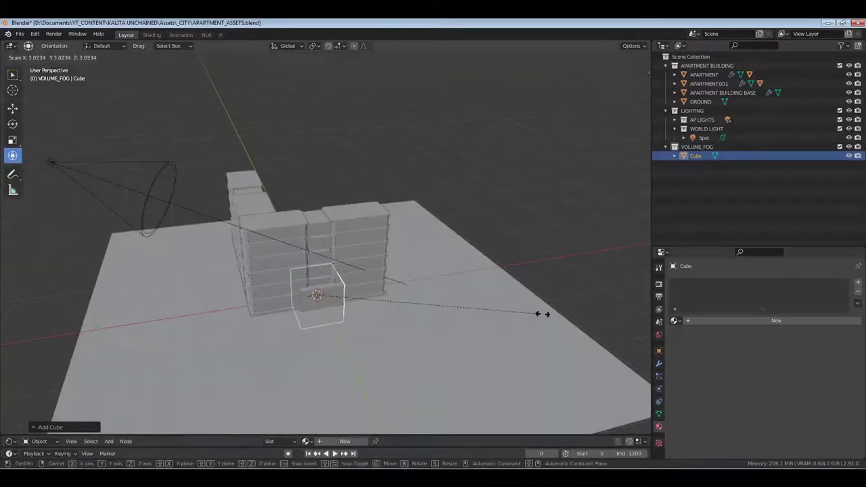
pyautogui.click(538, 314)
pyautogui.press('s')
pyautogui.click(590, 324)
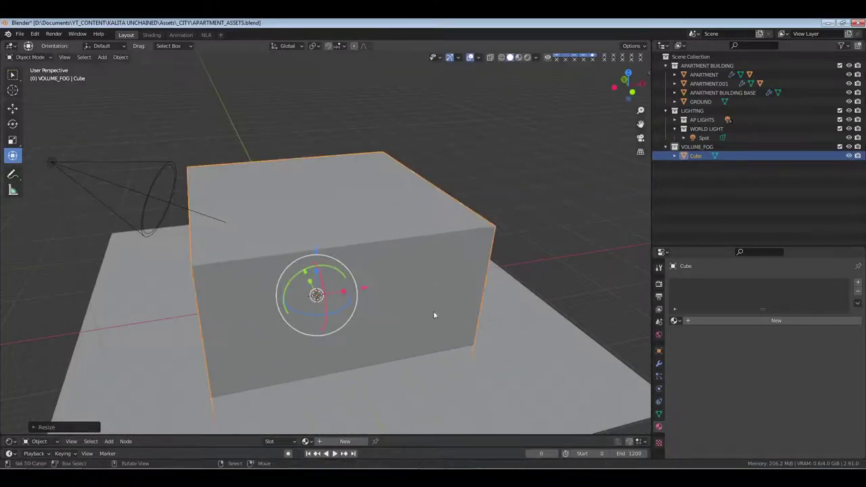
pyautogui.press('s')
pyautogui.click(421, 317)
# Stretch the fog cube taller along the Z axis and shift it slightly along the Y axis.
pyautogui.scroll(-2, 411, 320)
pyautogui.moveTo(406, 319); pyautogui.dragTo(422, 350, button='middle')
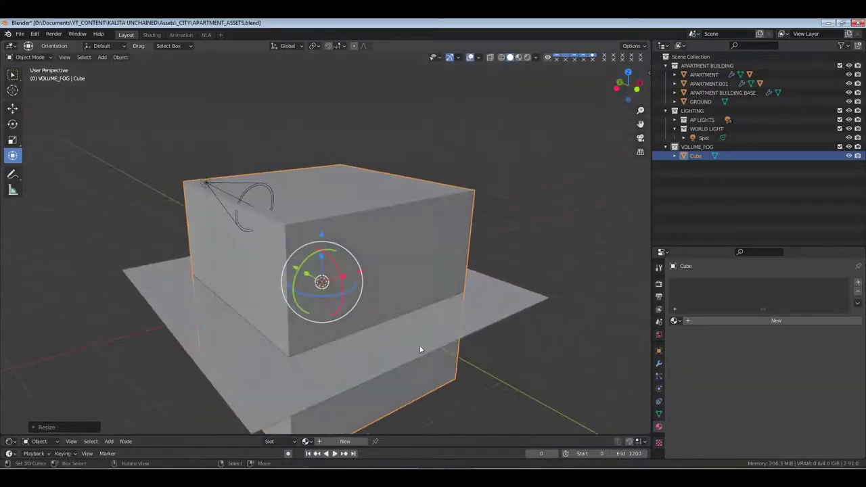
pyautogui.press('s')
pyautogui.press('z')
pyautogui.click(512, 352)
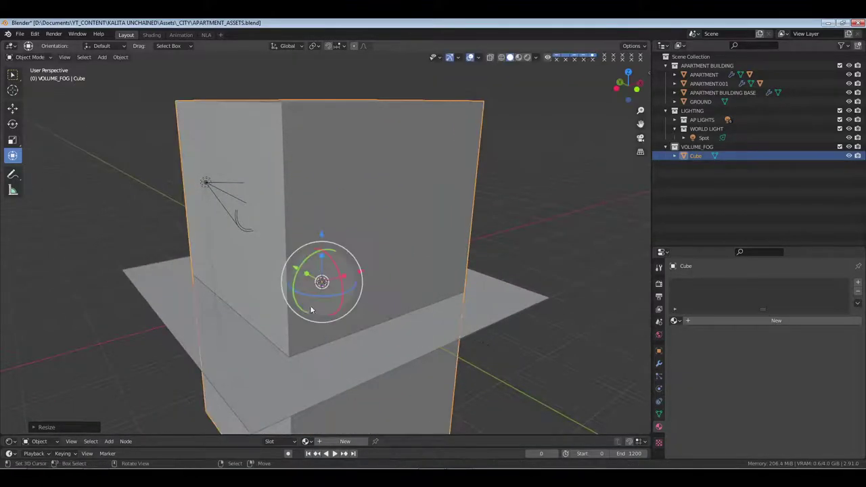
pyautogui.moveTo(512, 352); pyautogui.dragTo(344, 317, button='middle')
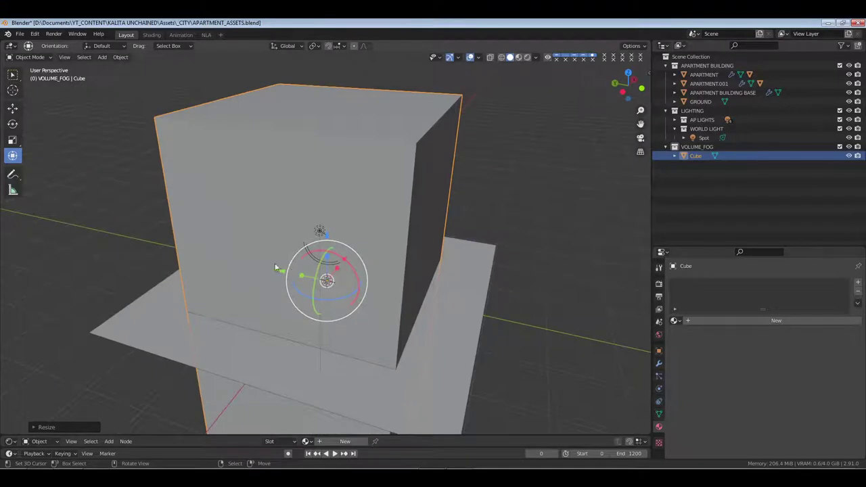
pyautogui.moveTo(281, 272); pyautogui.dragTo(270, 269)
pyautogui.moveTo(269, 270); pyautogui.dragTo(514, 318, button='middle')
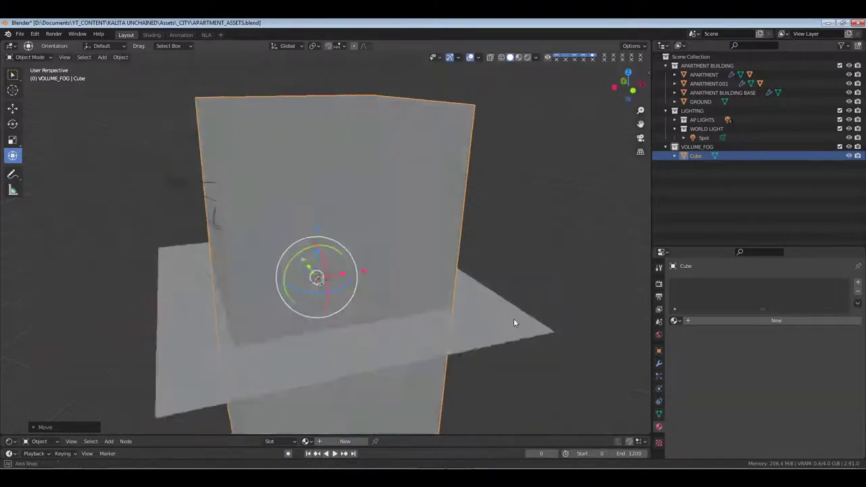
# Scale the fog cube up slightly on all axes and raise it along the Z axis.
pyautogui.press('s')
pyautogui.click(534, 319)
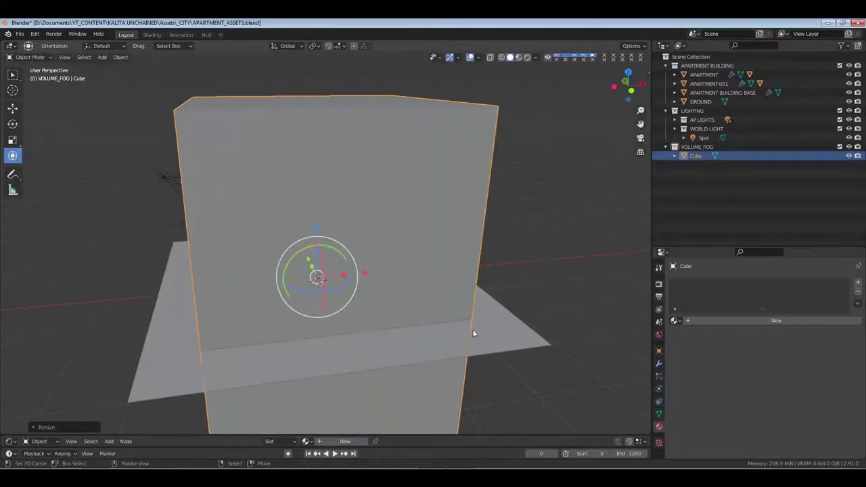
pyautogui.press('g')
pyautogui.press('z')
pyautogui.click(574, 320)
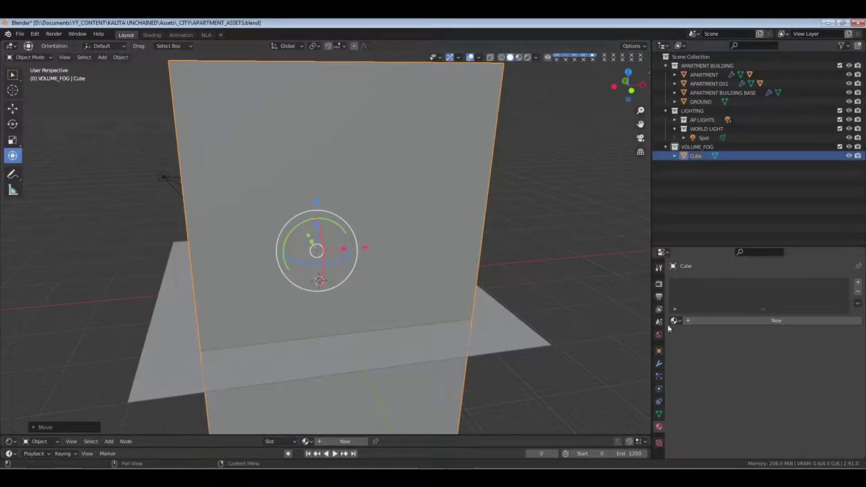
# Add a Bevel modifier to the fog cube with an amount of 0.351 m and 3 segments.
pyautogui.click(660, 363)
pyautogui.click(703, 284)
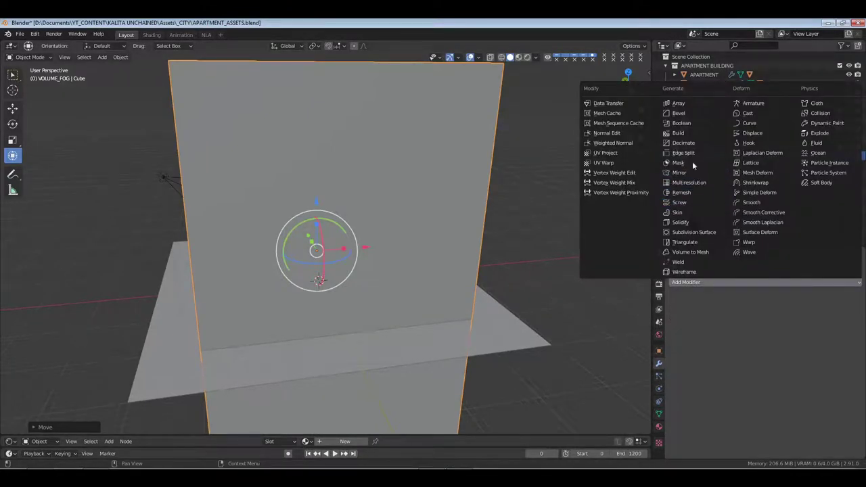
pyautogui.click(692, 114)
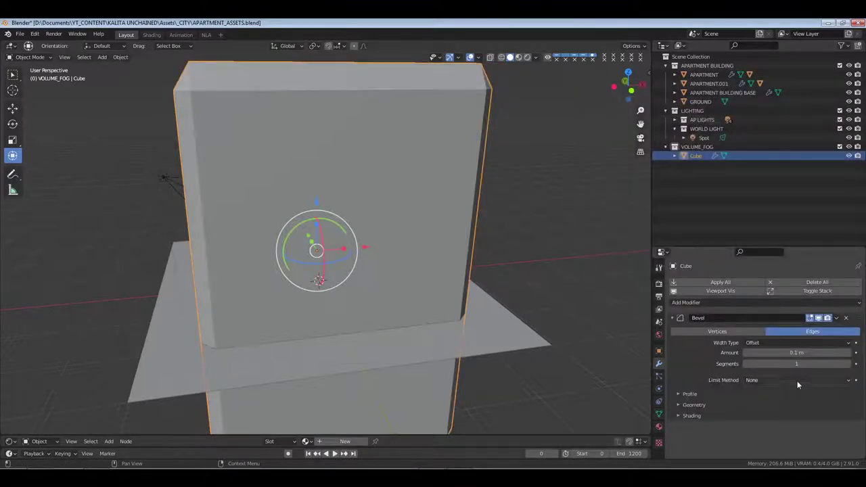
pyautogui.moveTo(795, 352); pyautogui.dragTo(825, 353)
# Stretch the bevelled fog cube slightly further along the Z axis and display its material properties.
pyautogui.moveTo(252, 286); pyautogui.dragTo(393, 312, button='middle')
pyautogui.press('s')
pyautogui.press('z')
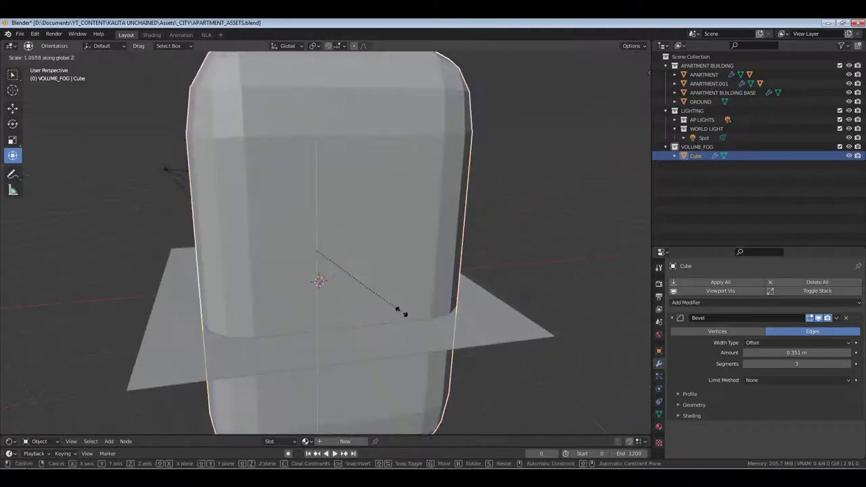
pyautogui.click(410, 309)
pyautogui.click(659, 426)
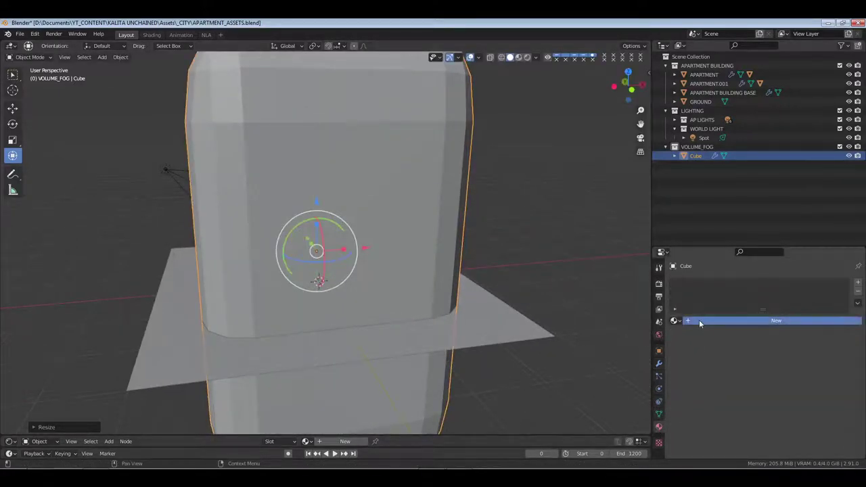
# Create a new material on the fog cube and name it FOG.
pyautogui.click(699, 320)
pyautogui.doubleClick(699, 320)
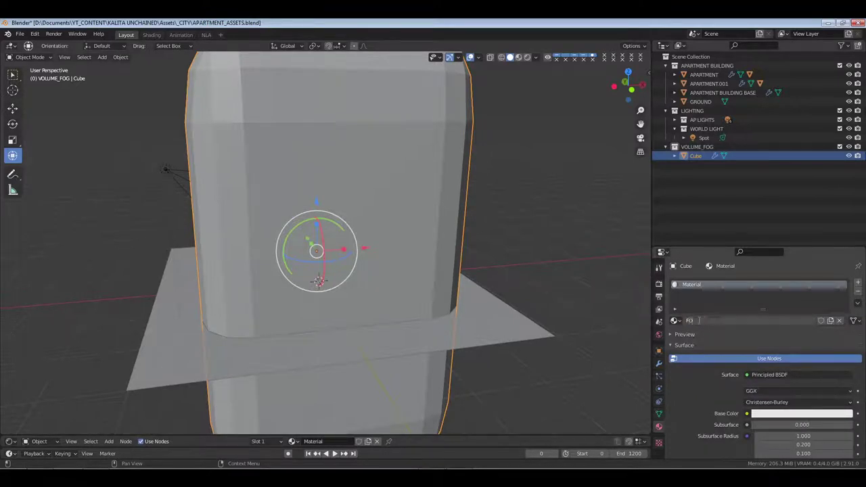
pyautogui.write('FOG')
pyautogui.press('Return')
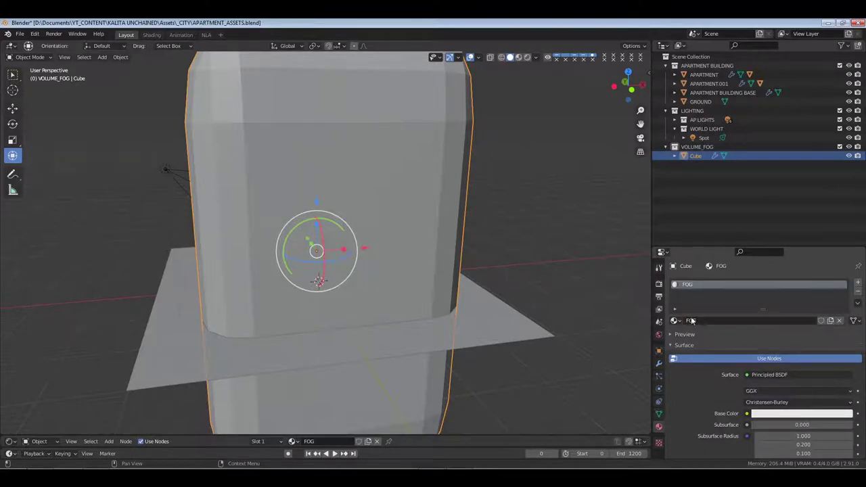
# Remove the FOG material's surface shader and assign a Principled Volume shader as its volume.
pyautogui.click(771, 374)
pyautogui.click(818, 157)
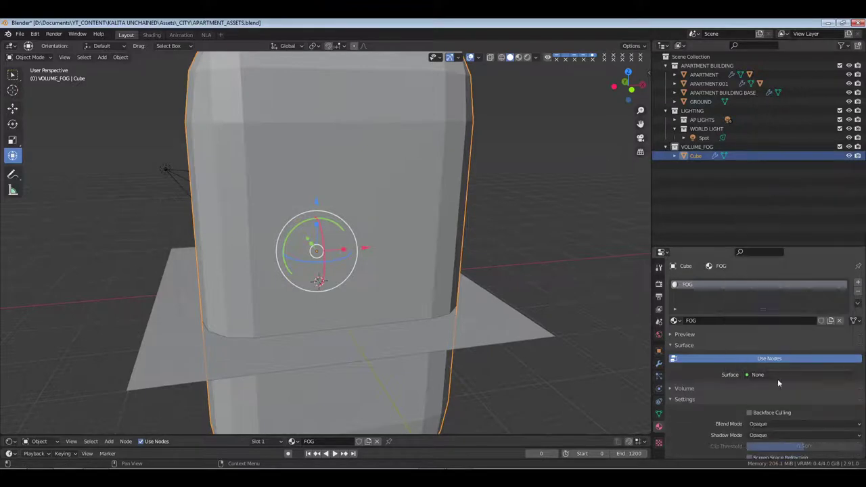
pyautogui.click(699, 388)
pyautogui.click(768, 402)
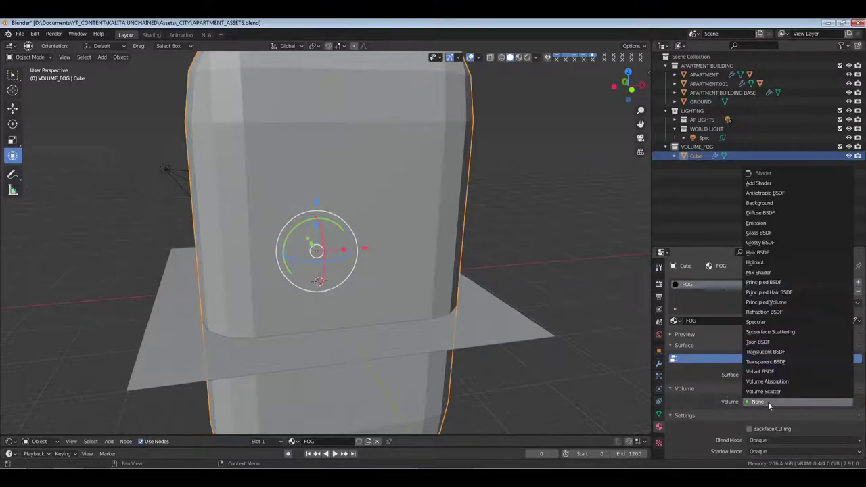
pyautogui.click(771, 301)
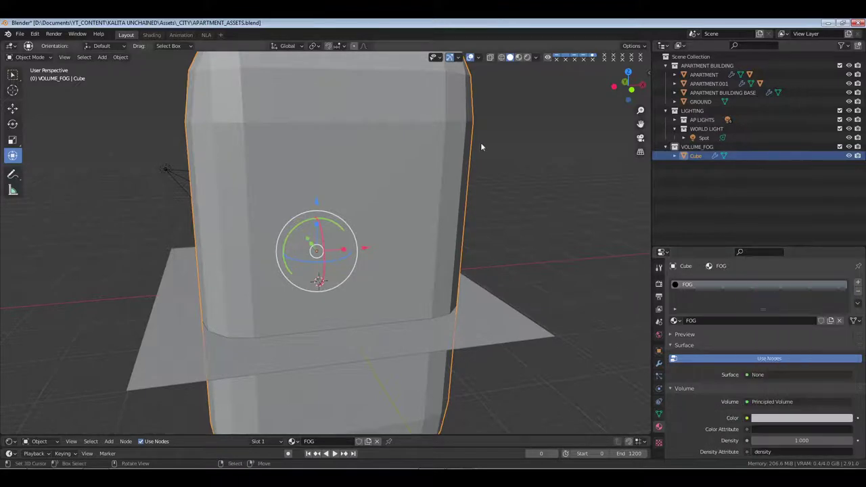
# Display the scene in rendered shading and set the FOG material's volume density to 0.03.
pyautogui.click(527, 57)
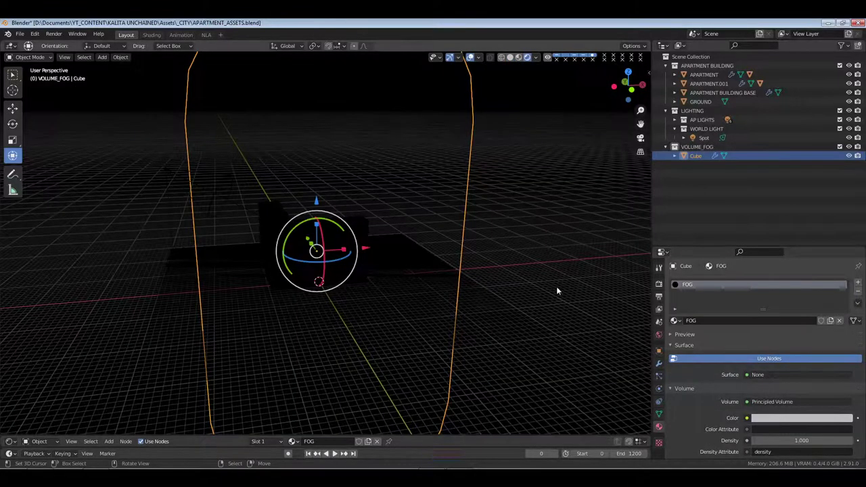
pyautogui.scroll(6, 361, 291)
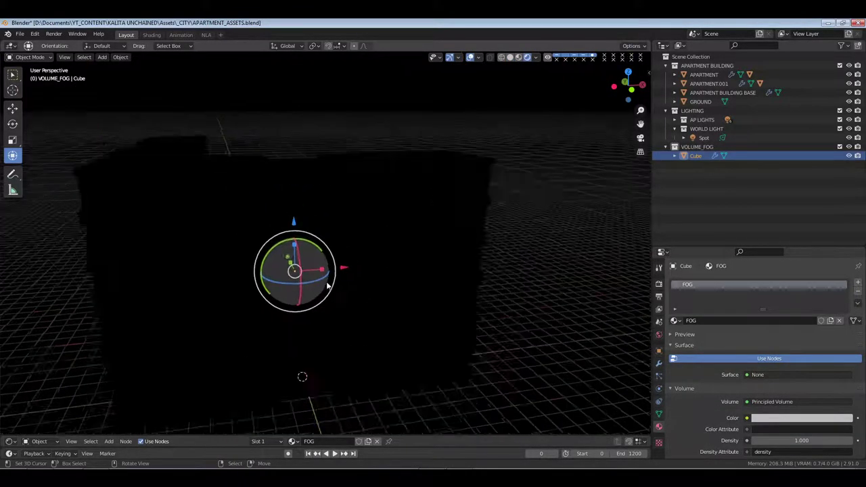
pyautogui.moveTo(354, 289); pyautogui.dragTo(440, 291, button='middle')
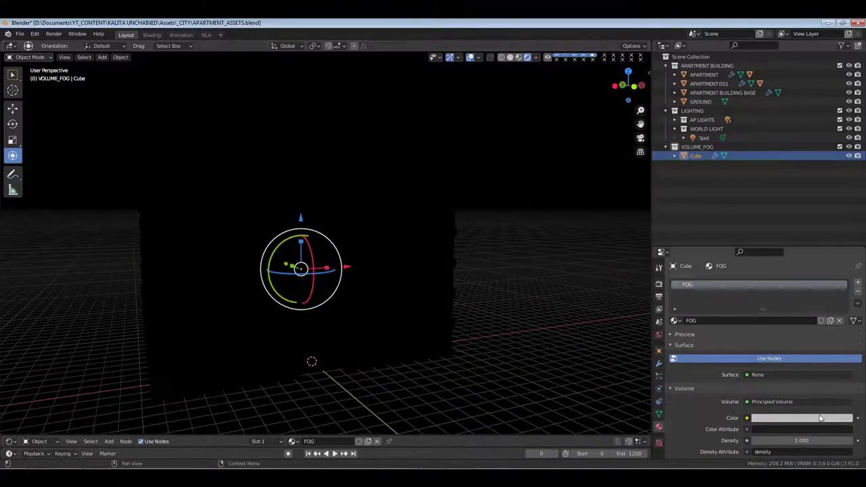
pyautogui.click(806, 442)
pyautogui.write('.03')
pyautogui.press('Return')
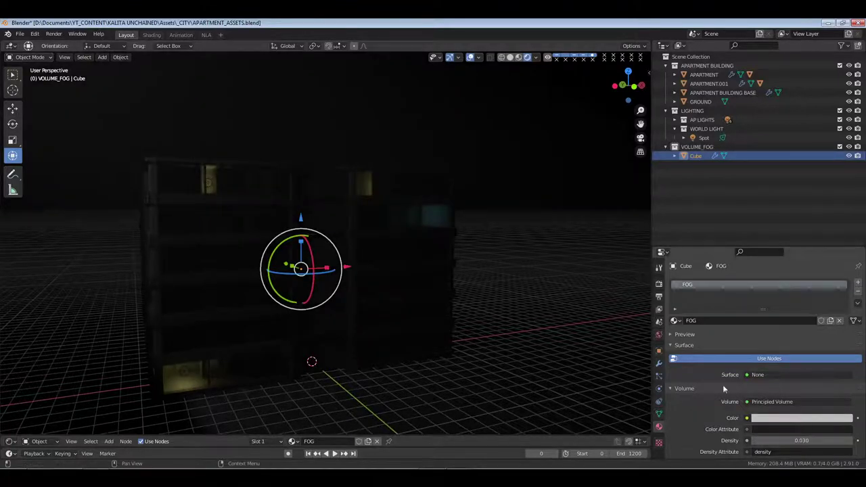
# Set the fog volume's emission strength to 0.003 and darken its emission color to grey.
pyautogui.scroll(-4, 717, 385)
pyautogui.scroll(-1, 712, 389)
pyautogui.click(802, 359)
pyautogui.write('0.003')
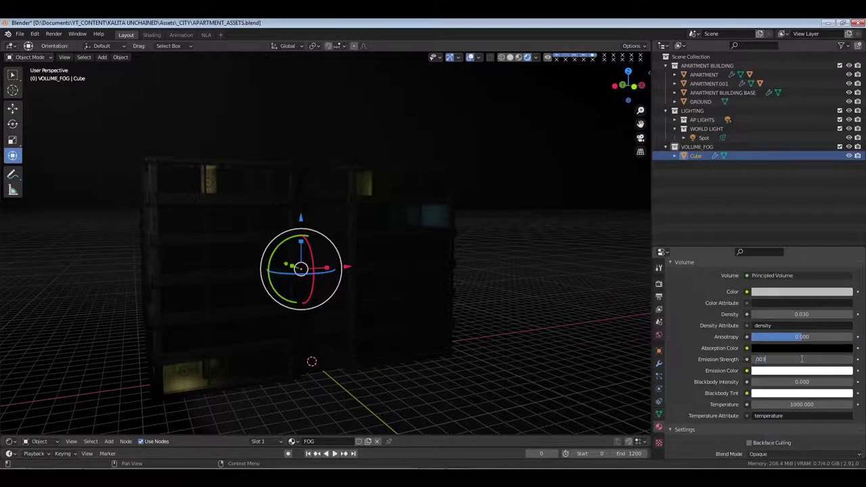
pyautogui.press('Return')
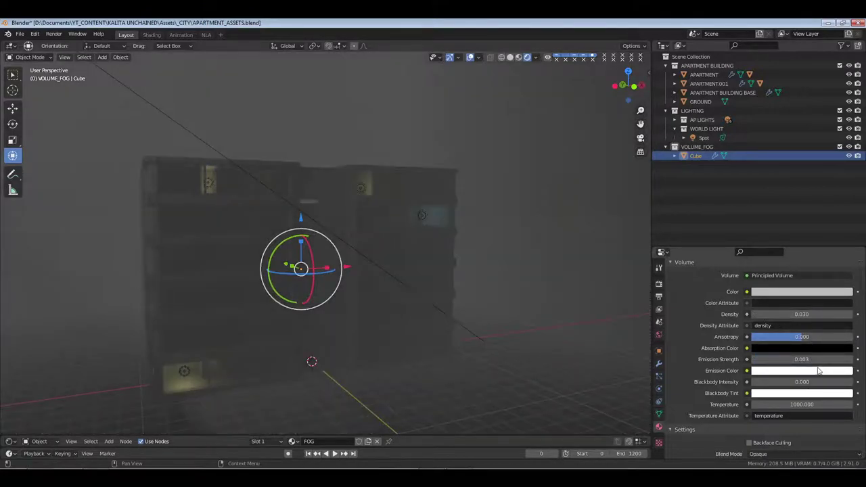
pyautogui.click(818, 371)
pyautogui.moveTo(845, 243); pyautogui.dragTo(845, 279)
pyautogui.moveTo(799, 348); pyautogui.dragTo(792, 348)
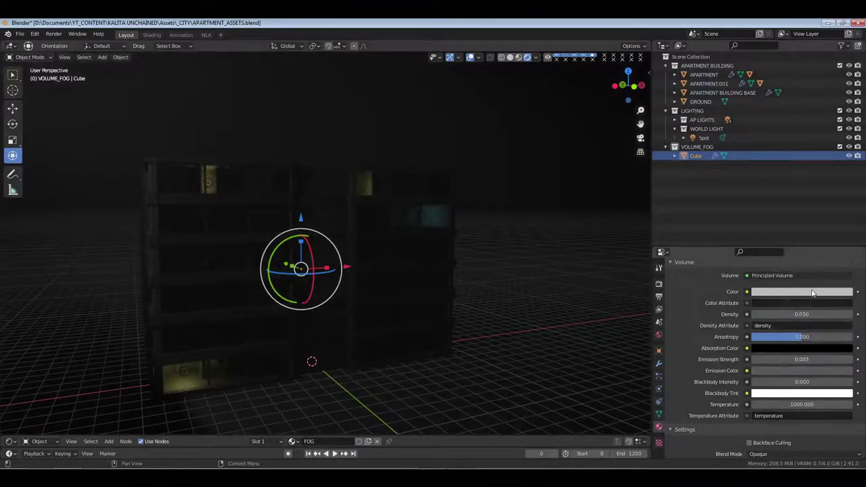
# Raise the fog volume's anisotropy to about 0.611 and brighten its color to a lighter grey.
pyautogui.click(812, 292)
pyautogui.moveTo(816, 337); pyautogui.dragTo(815, 296)
pyautogui.click(812, 292)
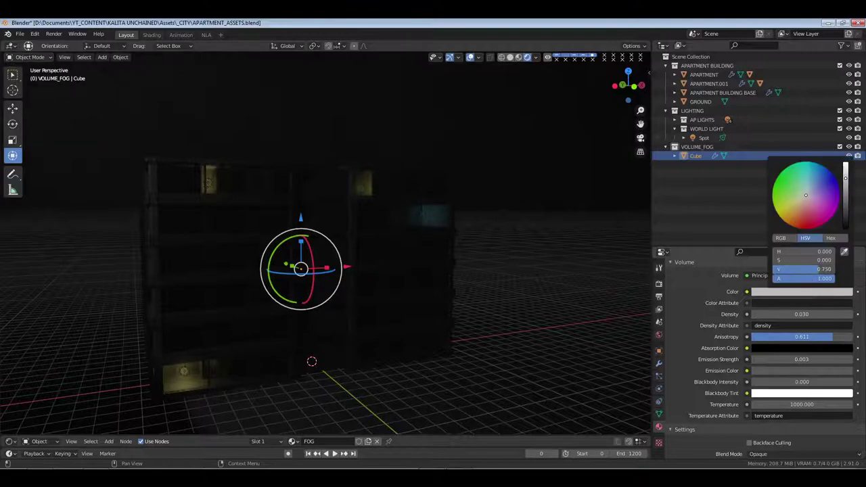
pyautogui.moveTo(845, 179); pyautogui.dragTo(845, 169)
# Set the volumetric light clamping in the render settings to 6.
pyautogui.moveTo(413, 262); pyautogui.dragTo(415, 261, button='middle')
pyautogui.scroll(1, 415, 261)
pyautogui.click(658, 284)
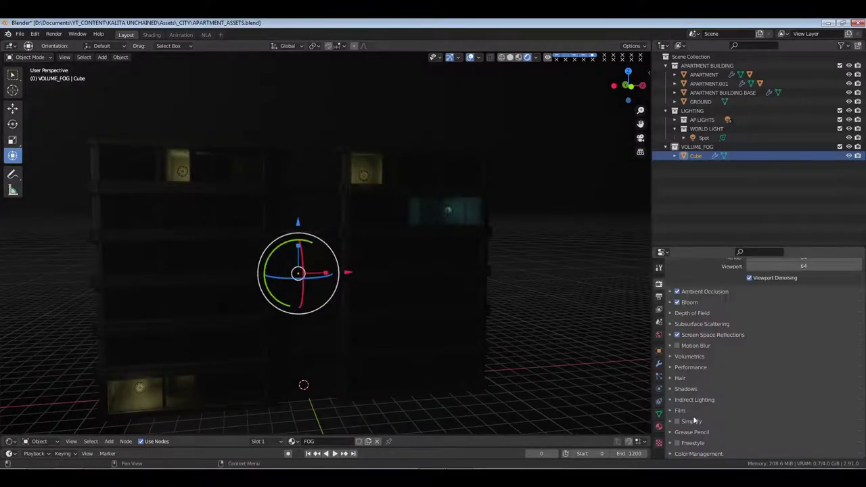
pyautogui.click(689, 358)
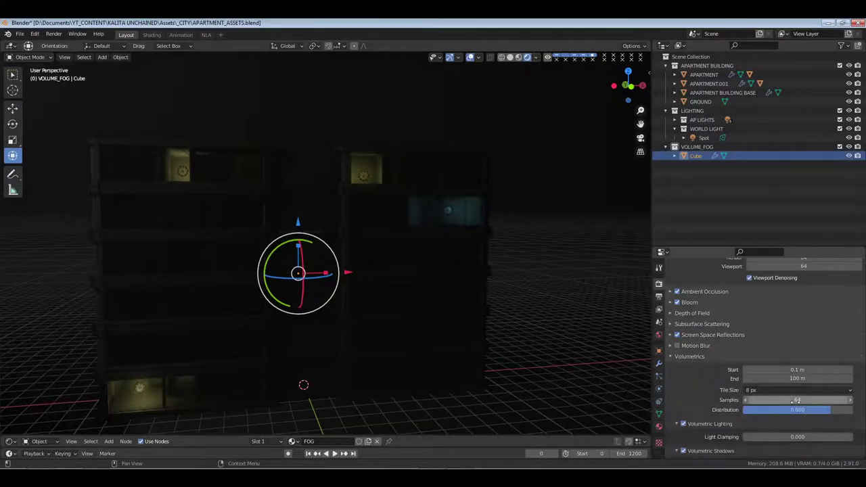
pyautogui.scroll(-2, 741, 409)
pyautogui.scroll(-1, 740, 409)
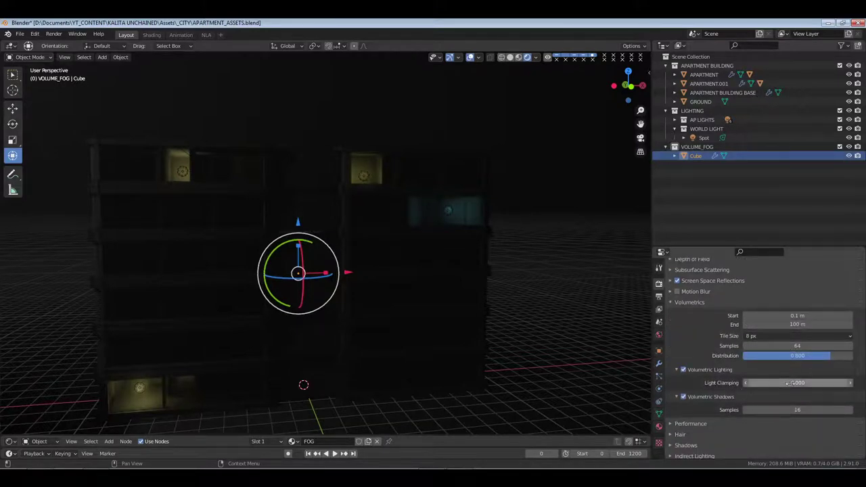
pyautogui.click(796, 383)
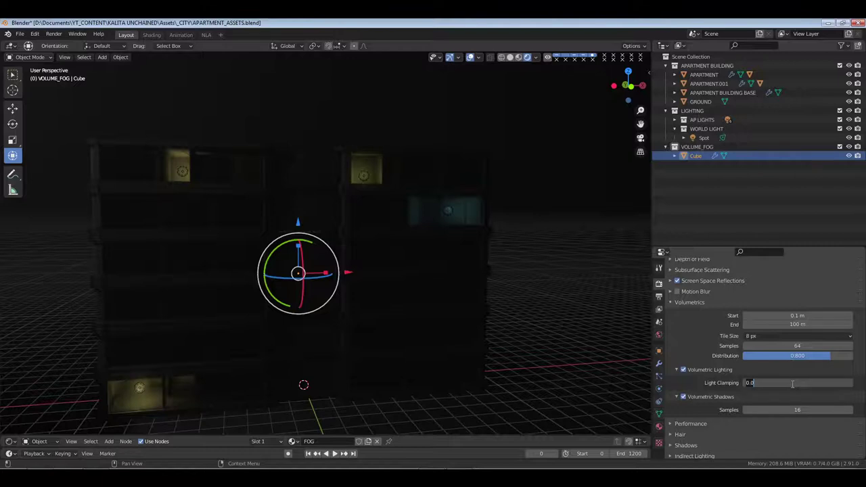
pyautogui.press('BackSpace')
pyautogui.press('BackSpace')
pyautogui.press('BackSpace')
pyautogui.write('6')
pyautogui.press('Return')
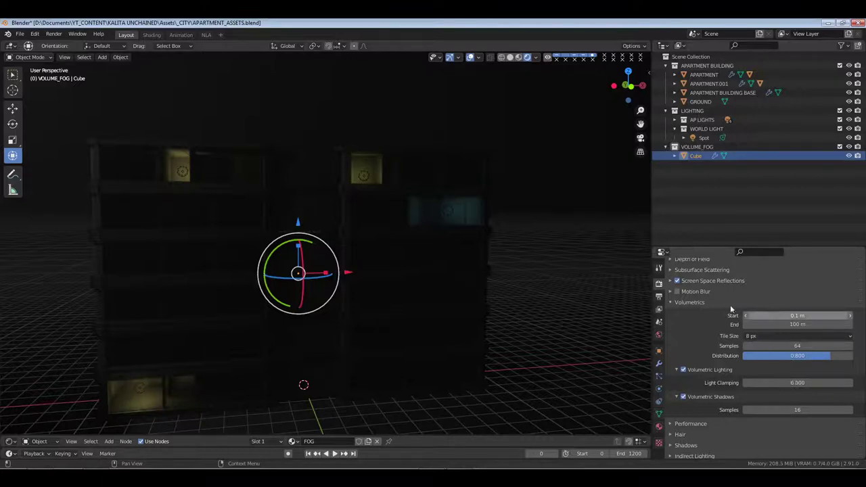
pyautogui.click(693, 302)
# Hide the viewport overlays and tint the world spot light a pale cyan.
pyautogui.moveTo(503, 302); pyautogui.dragTo(415, 226, button='middle')
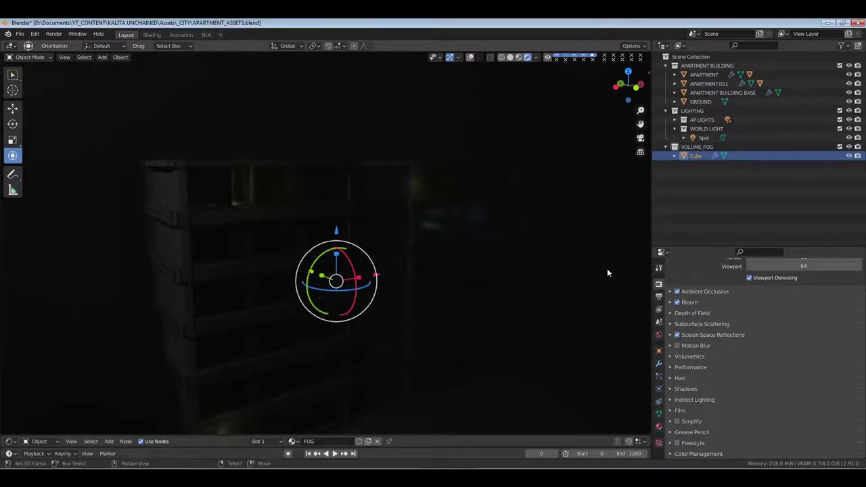
pyautogui.click(702, 138)
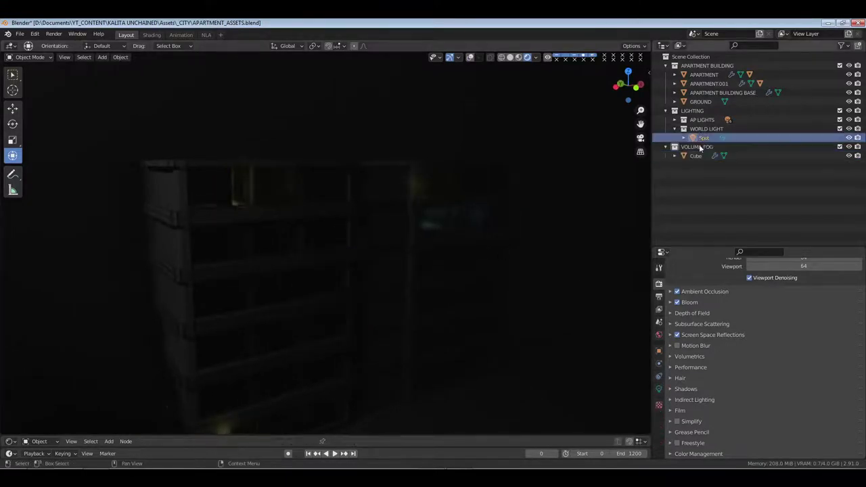
pyautogui.click(659, 390)
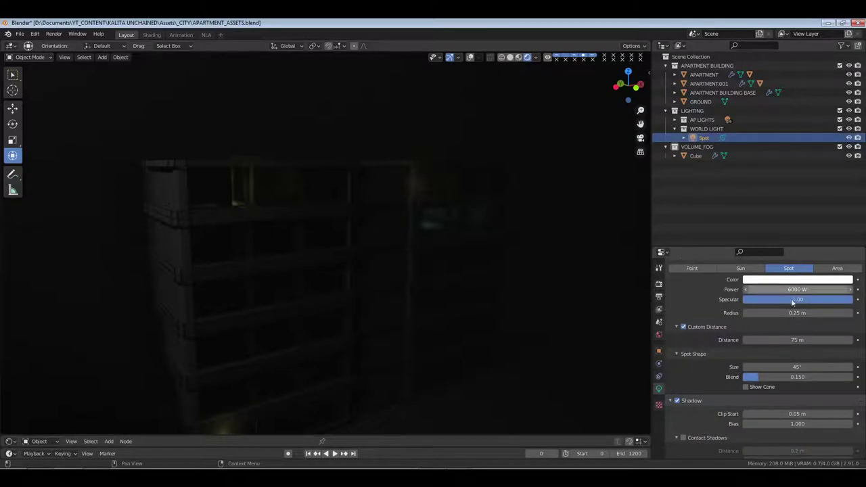
pyautogui.click(796, 280)
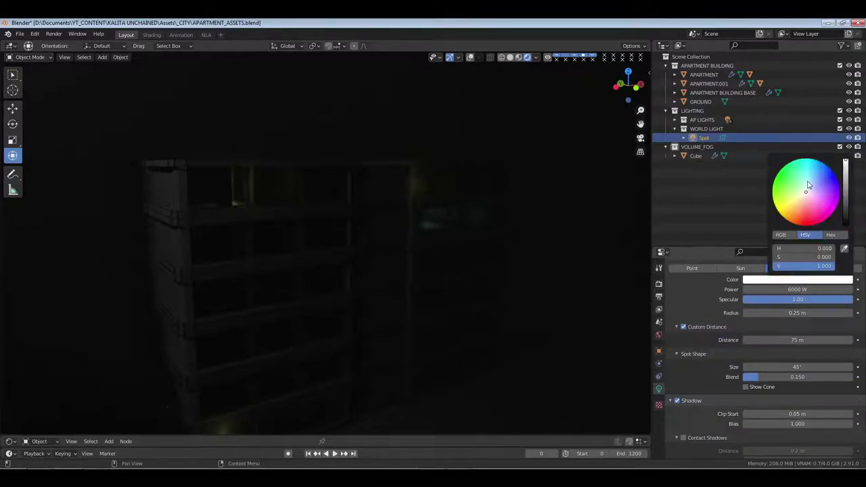
pyautogui.click(807, 181)
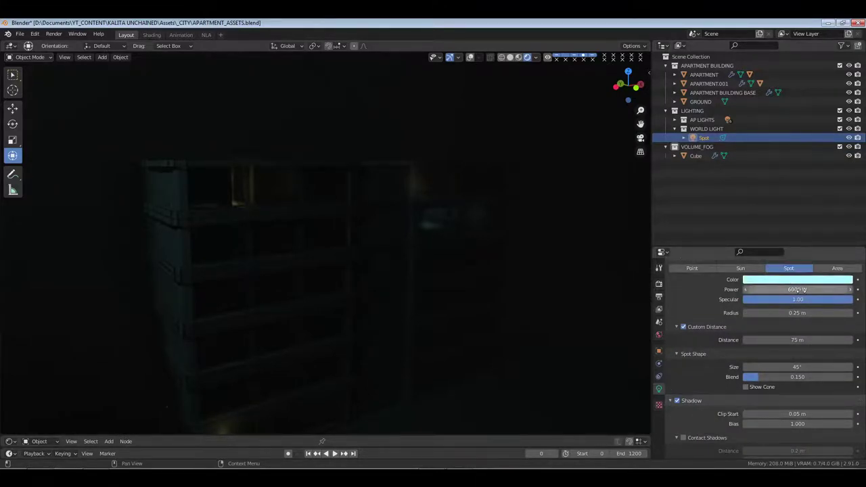
# Enable contact shadows on the spot light and set its power to 12000 W.
pyautogui.click(684, 438)
pyautogui.click(796, 289)
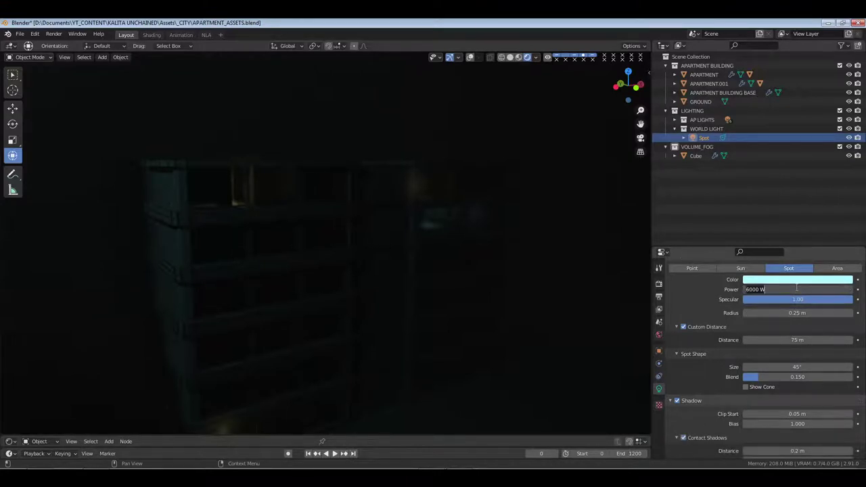
pyautogui.write('12000')
pyautogui.press('Return')
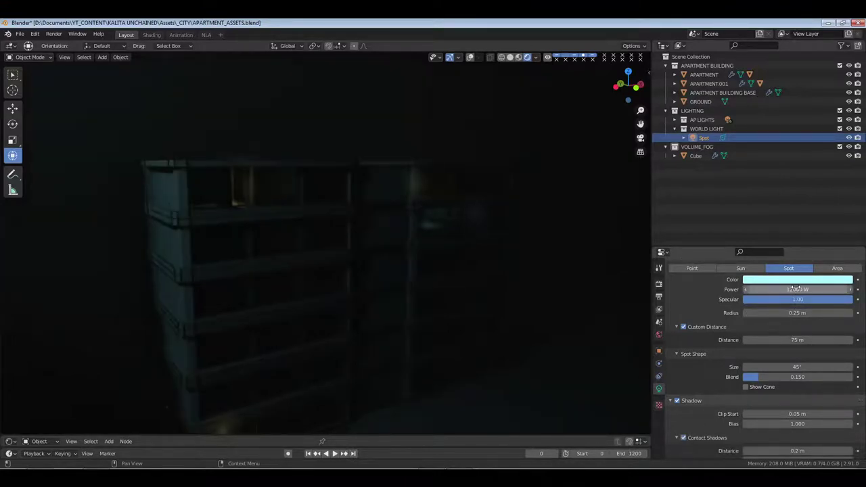
# Rename the cube in the VOLUME_FOG collection to FOG.
pyautogui.click(695, 156)
pyautogui.doubleClick(695, 155)
pyautogui.write('Fog')
pyautogui.press('Return')
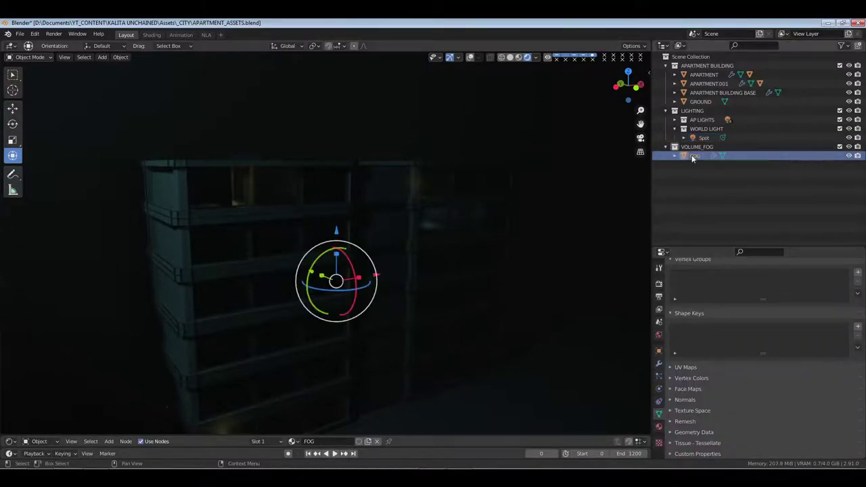
# Set the FOG material's volume density to 0.06 and lower its anisotropy to about 0.48.
pyautogui.click(659, 426)
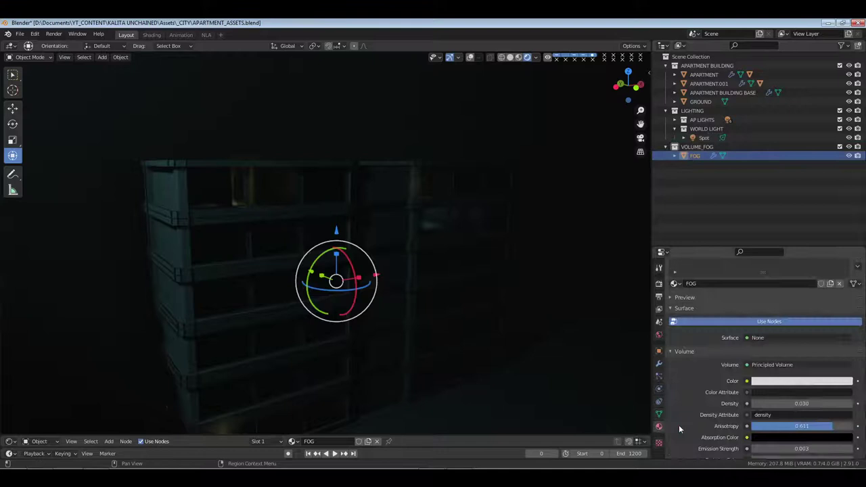
pyautogui.click(799, 404)
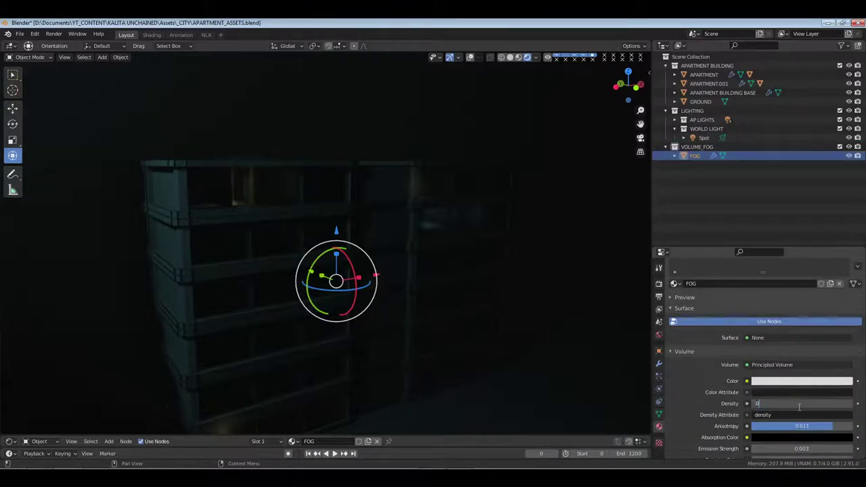
pyautogui.press('Return')
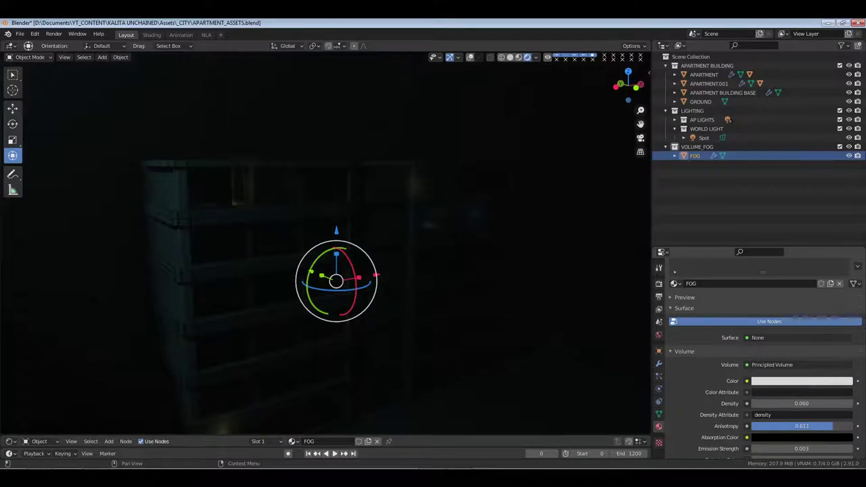
pyautogui.moveTo(801, 426); pyautogui.dragTo(793, 426)
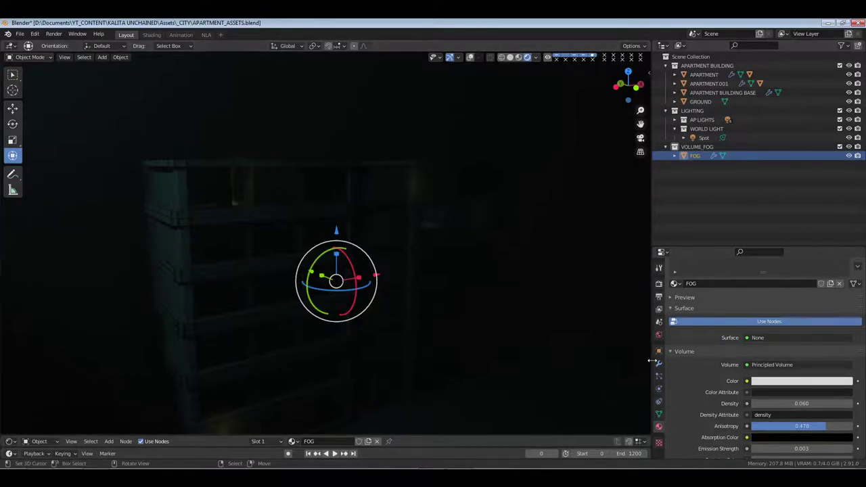
# Set the volumetric tile size in the render settings to 16 px.
pyautogui.click(659, 284)
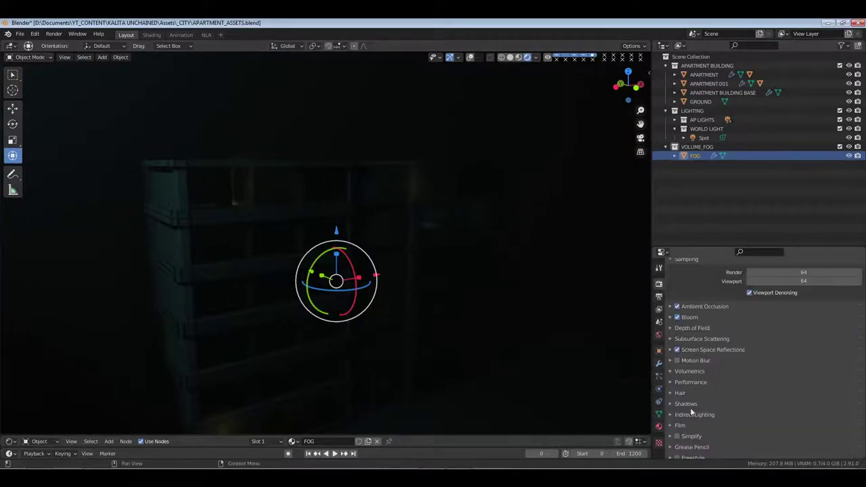
pyautogui.click(690, 372)
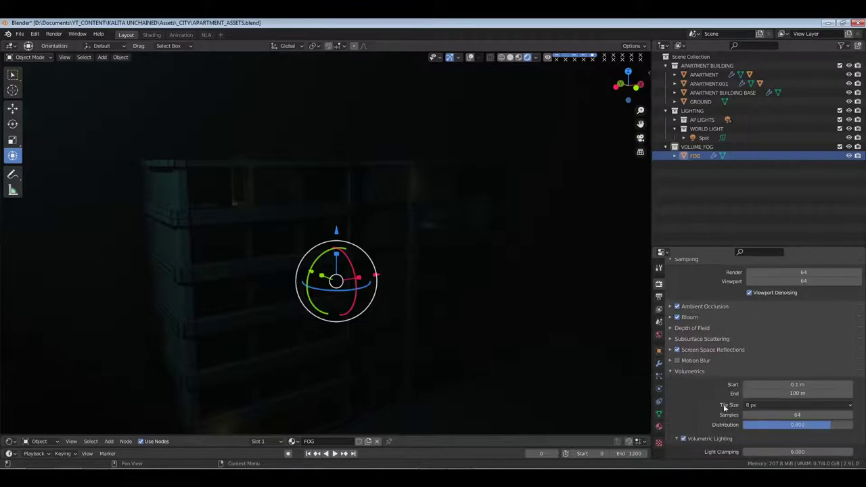
pyautogui.scroll(-2, 716, 405)
pyautogui.click(765, 352)
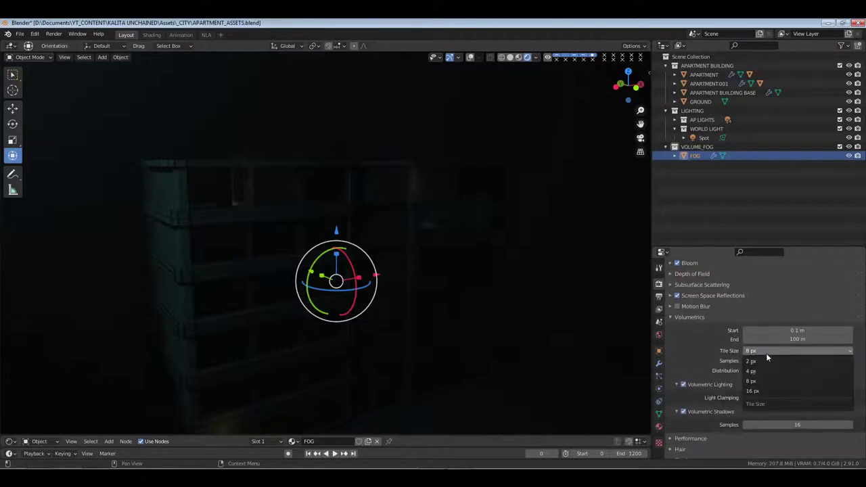
pyautogui.click(758, 385)
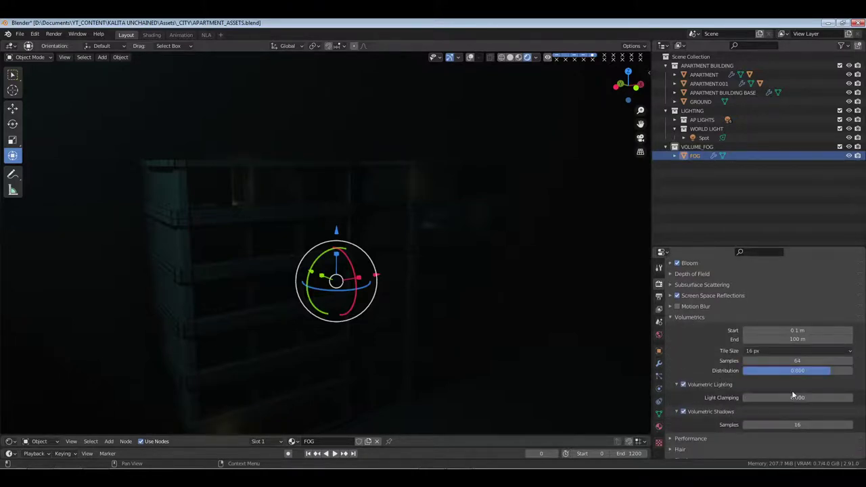
# Raise the volumetric light clamping to 21.5 and increase the sample distribution slightly.
pyautogui.moveTo(796, 397); pyautogui.dragTo(832, 397)
pyautogui.moveTo(797, 397); pyautogui.dragTo(846, 398)
pyautogui.moveTo(788, 371); pyautogui.dragTo(799, 371)
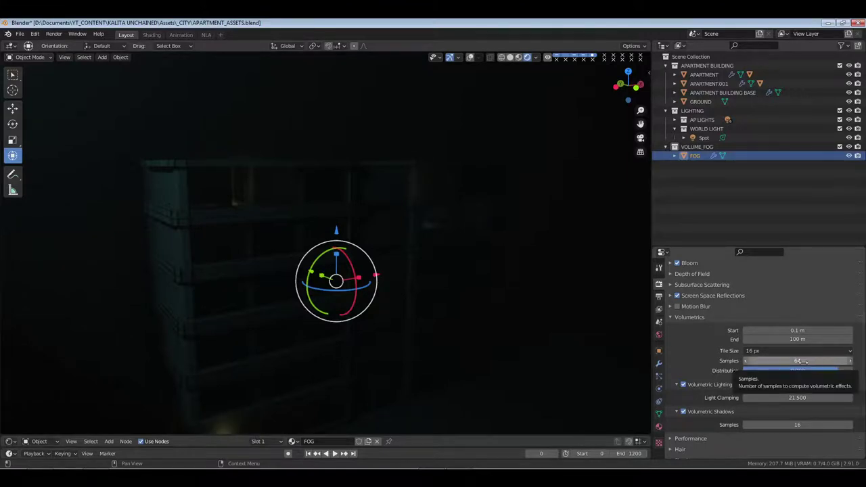
# Set the volumetric samples to 70 and the volumetric start distance to 0.01 m in the render settings.
pyautogui.click(801, 362)
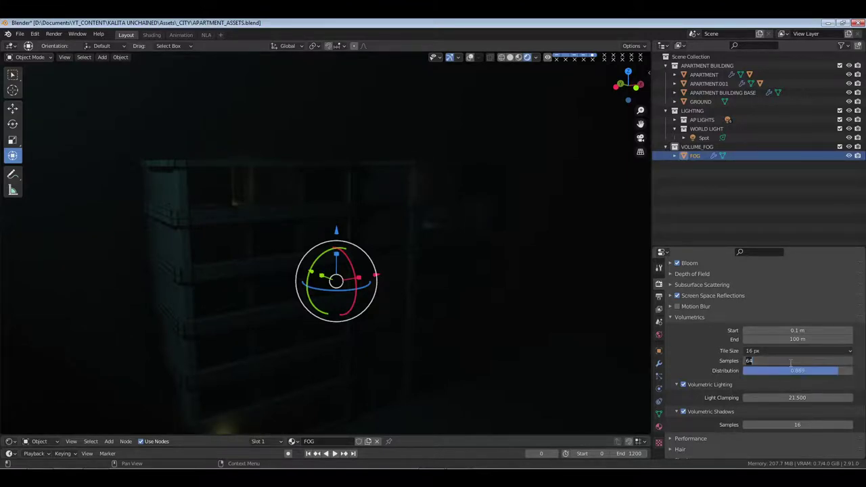
pyautogui.press('Return')
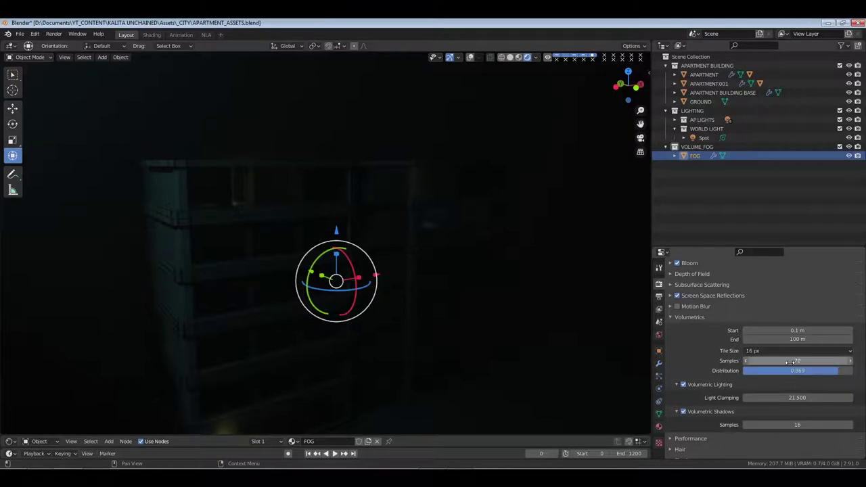
pyautogui.click(798, 330)
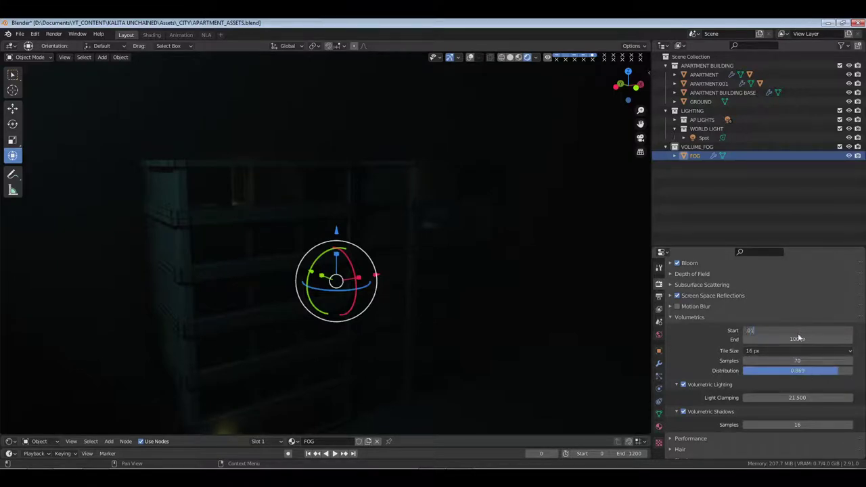
pyautogui.write('0.01')
pyautogui.press('Return')
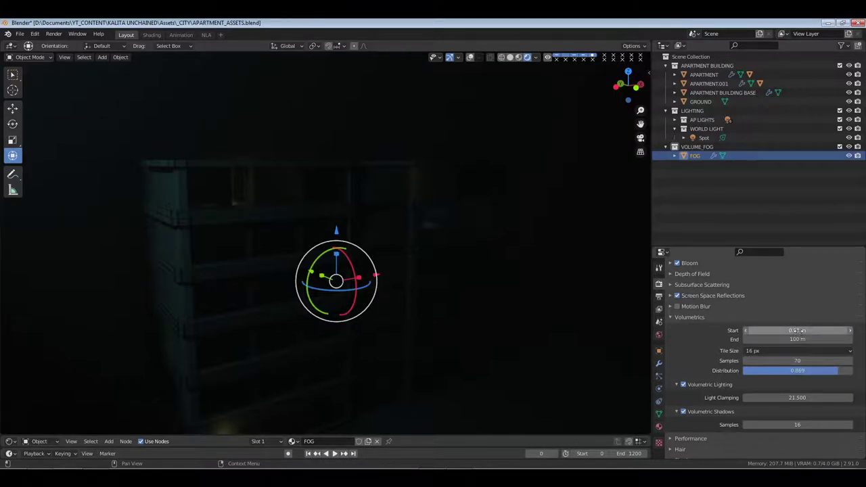
pyautogui.click(798, 331)
pyautogui.write('1')
pyautogui.press('Return')
pyautogui.click(798, 330)
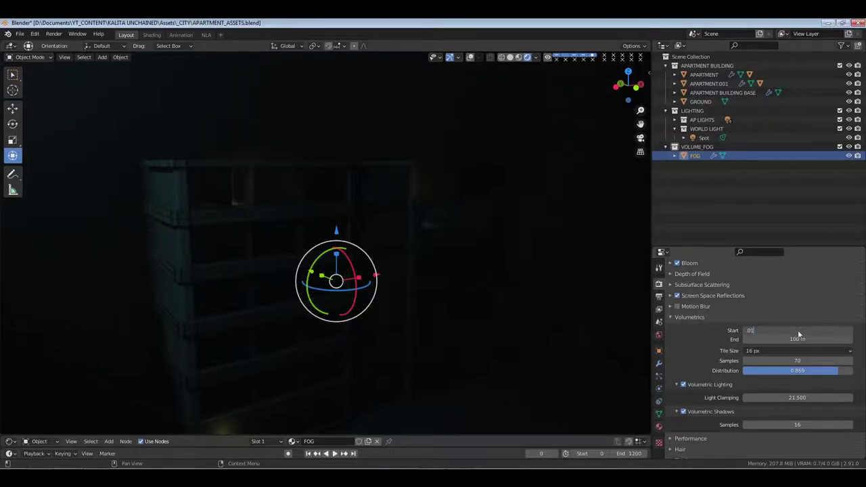
pyautogui.write('.01')
pyautogui.press('Return')
# Lower the volumetric light clamping to 3.5.
pyautogui.moveTo(794, 399); pyautogui.dragTo(607, 383)
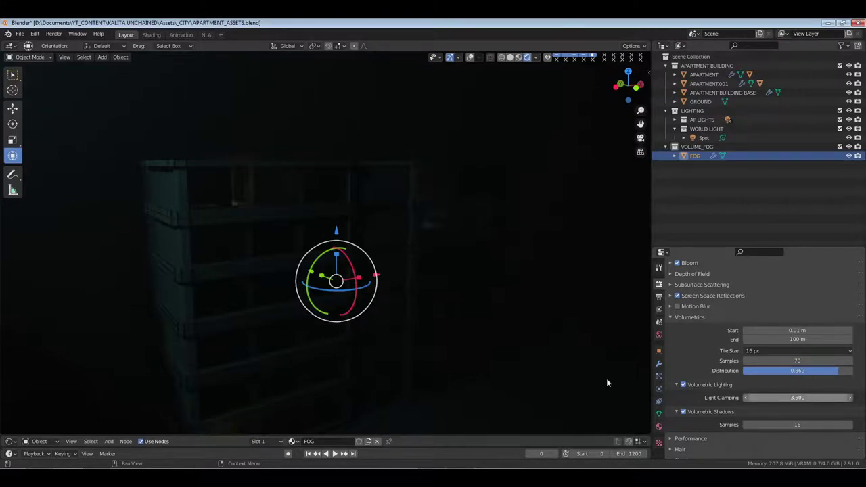
pyautogui.moveTo(606, 383); pyautogui.dragTo(480, 283, button='middle')
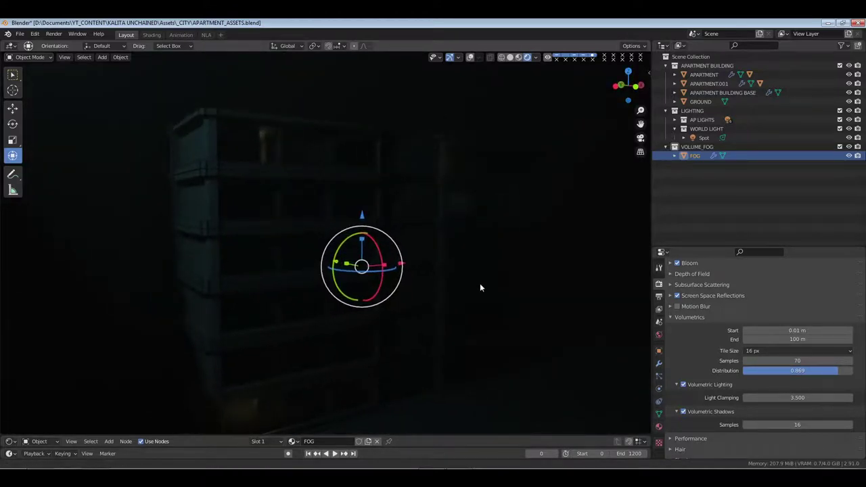
# Add a new collection under the Scene Collection and name it CINEMA.
pyautogui.rightClick(693, 53)
pyautogui.click(696, 61)
pyautogui.click(695, 166)
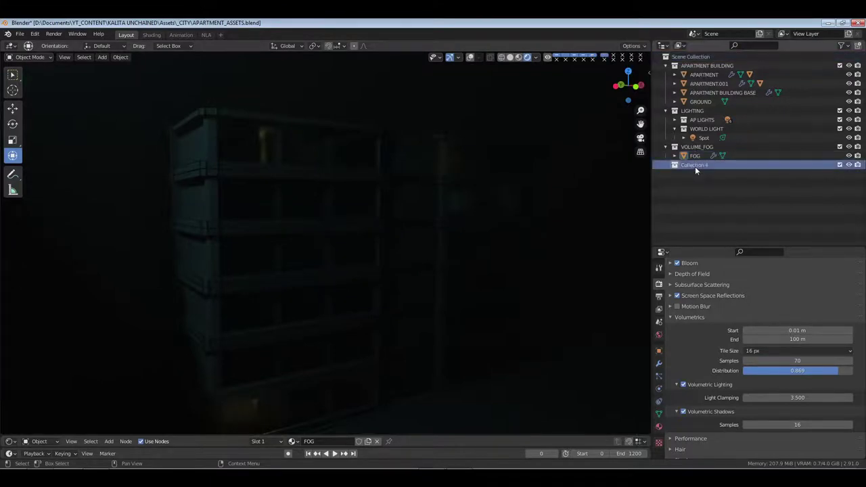
pyautogui.doubleClick(694, 166)
pyautogui.write('CINEMA')
pyautogui.press('Return')
# Add a camera to the CINEMA collection and align it to the current view of the building.
pyautogui.hotkey('shift', 'a')
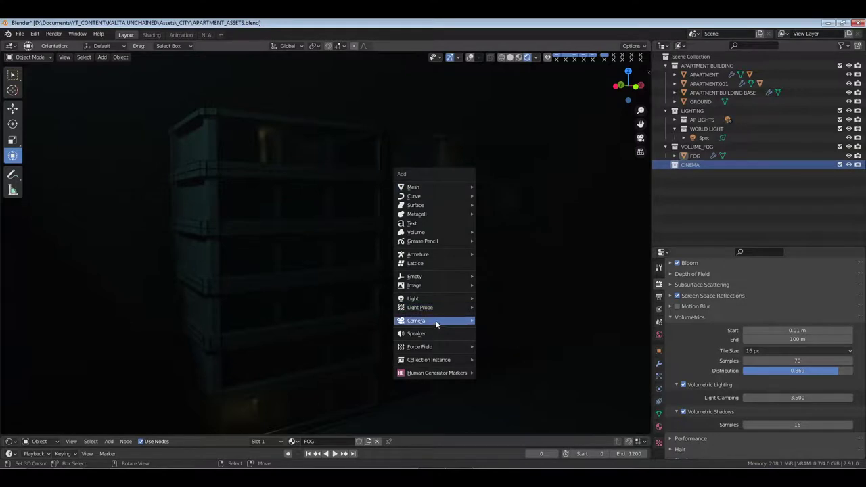
pyautogui.moveTo(436, 323)
pyautogui.click(494, 321)
pyautogui.press('ctrl+alt+KP_0')
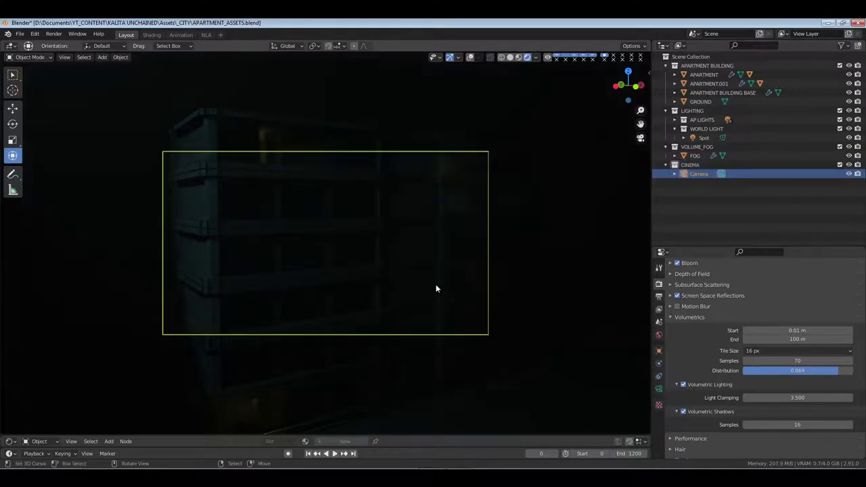
# Lock the camera to the view and reframe the shot to include the apartment building's roofline.
pyautogui.keyDown('ctrl'); pyautogui.moveTo(452, 318); pyautogui.dragTo(457, 288, button='middle'); pyautogui.keyUp('ctrl')
pyautogui.press('n')
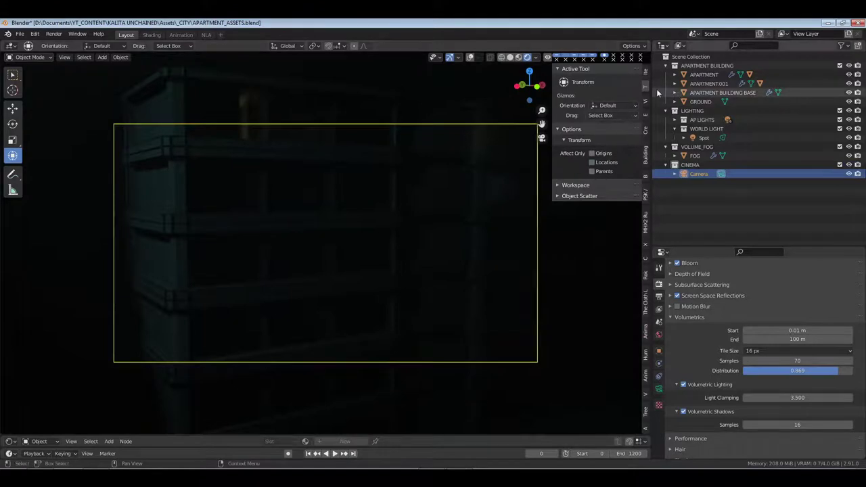
pyautogui.click(645, 102)
pyautogui.click(591, 179)
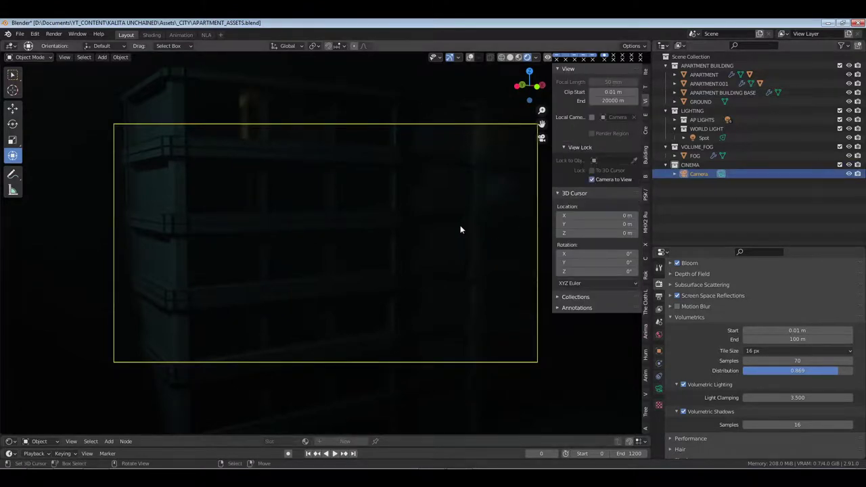
pyautogui.press('n')
pyautogui.moveTo(425, 249); pyautogui.dragTo(374, 272, button='middle')
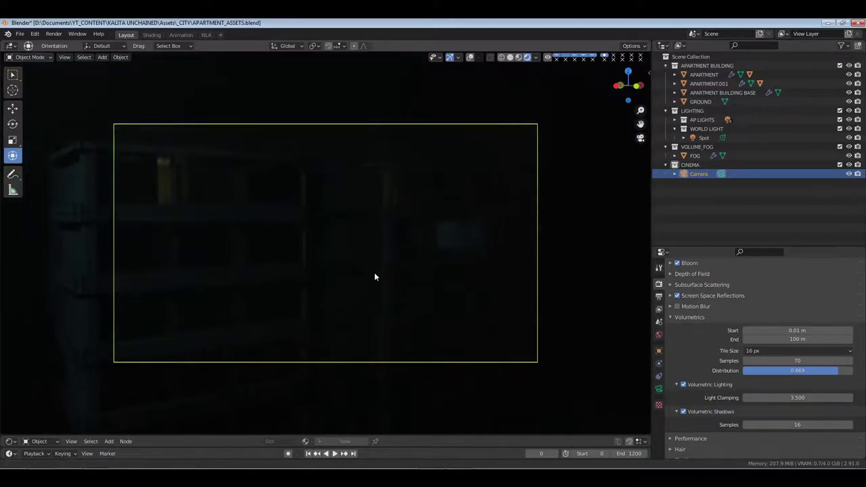
# Rotate the Spot light freely with trackball rotation to change how it lights the building.
pyautogui.click(709, 137)
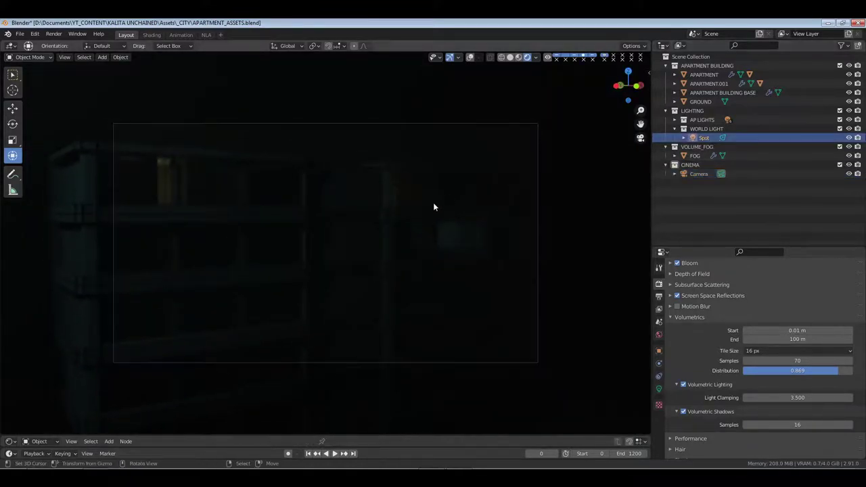
pyautogui.press('r')
pyautogui.press('r')
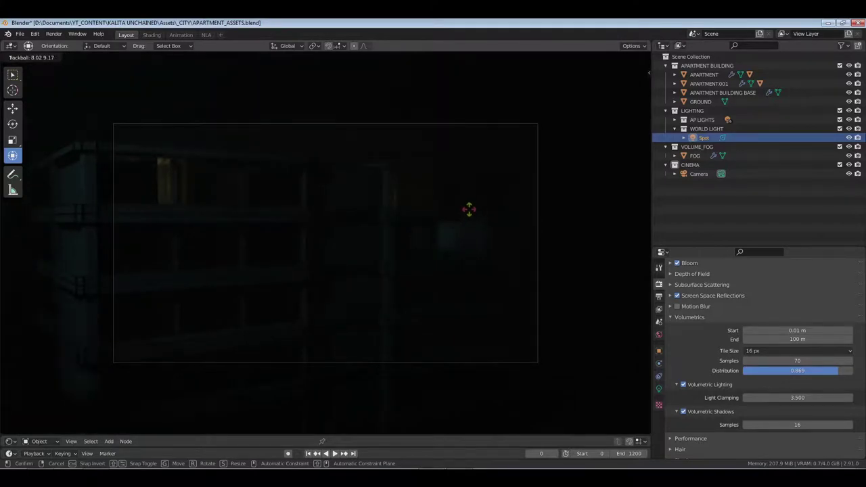
pyautogui.click(447, 236)
# Move the Spot light farther from the building along the X axis and rotate it slightly about Y.
pyautogui.press('KP_0')
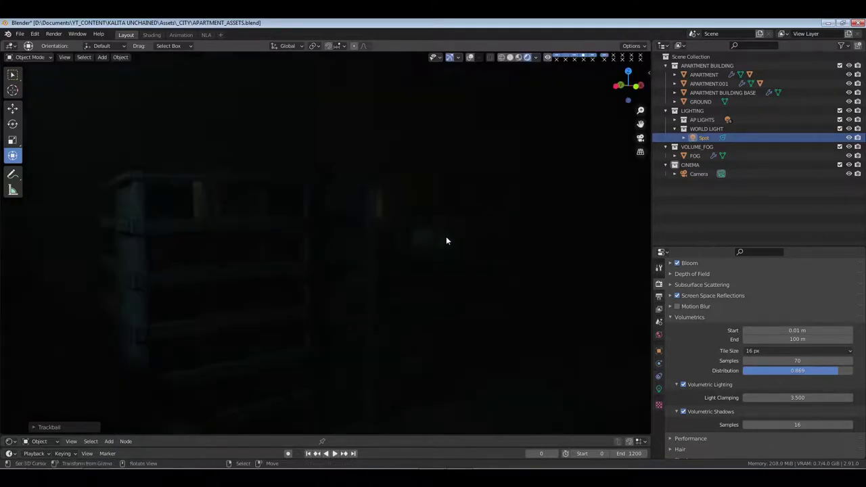
pyautogui.scroll(-4, 416, 216)
pyautogui.moveTo(416, 216); pyautogui.dragTo(367, 256, button='middle')
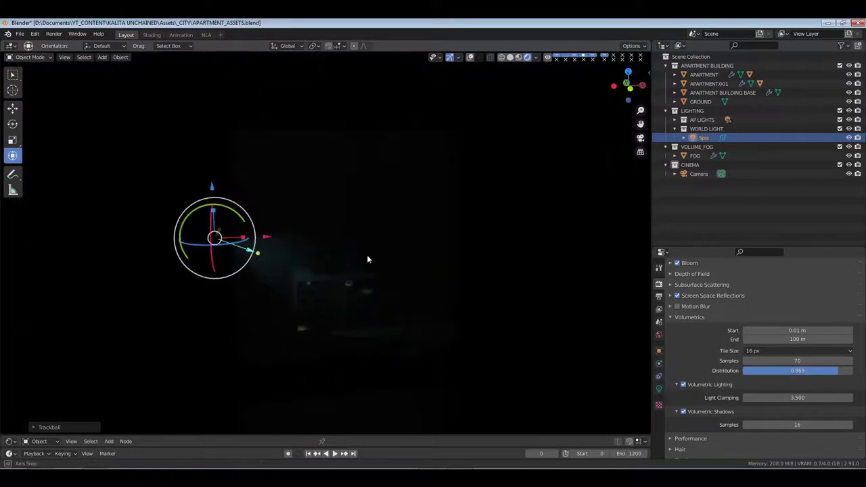
pyautogui.moveTo(268, 237); pyautogui.dragTo(198, 232)
pyautogui.moveTo(144, 188); pyautogui.dragTo(168, 205)
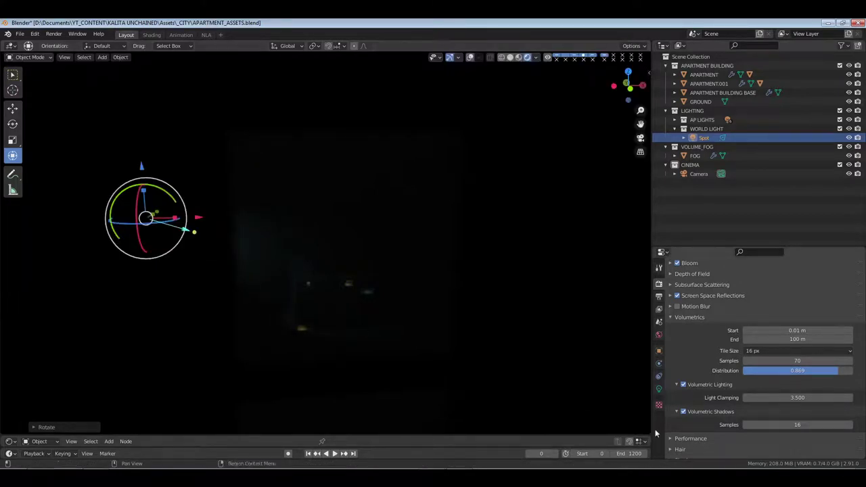
# Widen the Spot light's cone to 88° and set its blend to 1.
pyautogui.click(658, 390)
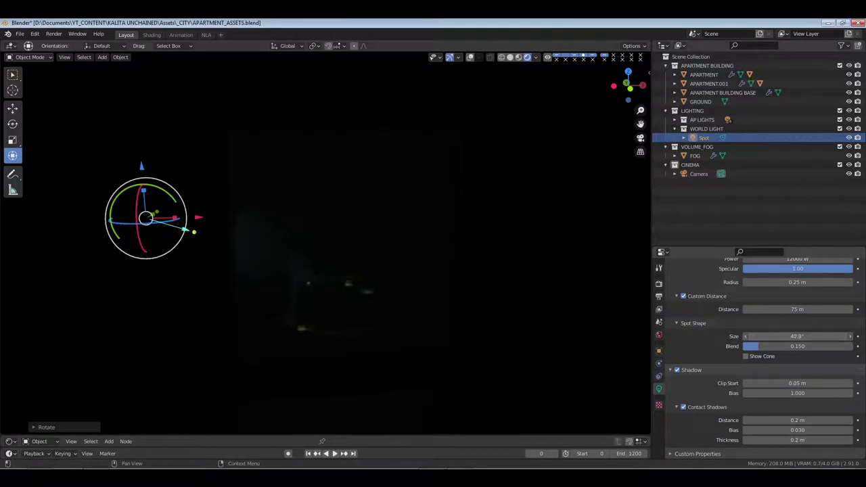
pyautogui.moveTo(788, 336); pyautogui.dragTo(854, 346)
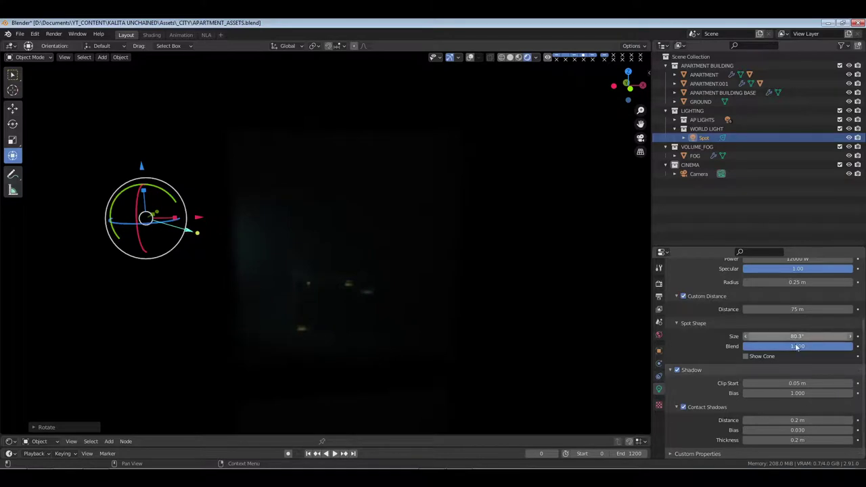
pyautogui.moveTo(797, 337); pyautogui.dragTo(802, 336)
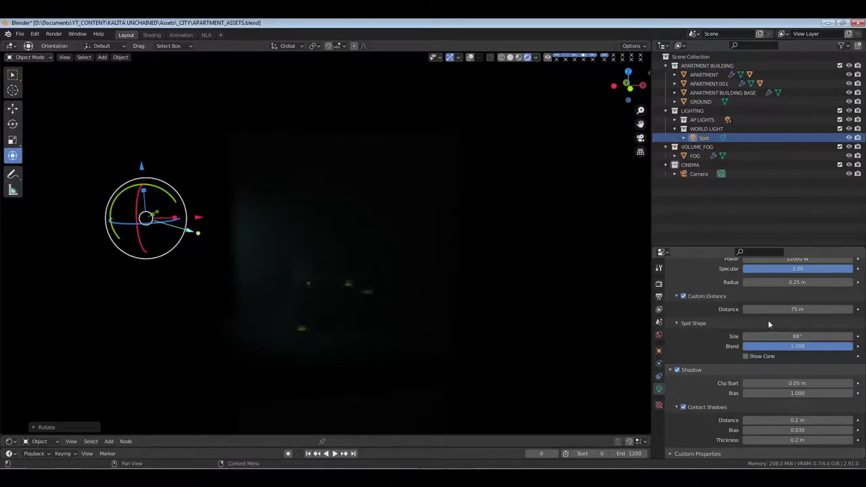
# Set the Spot light's power to 30000 W.
pyautogui.scroll(4, 771, 326)
pyautogui.doubleClick(791, 331)
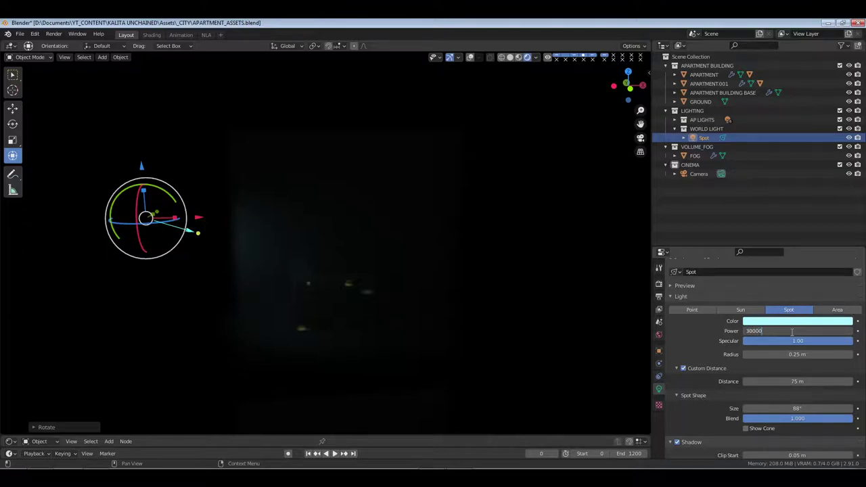
pyautogui.write('30000')
pyautogui.press('Return')
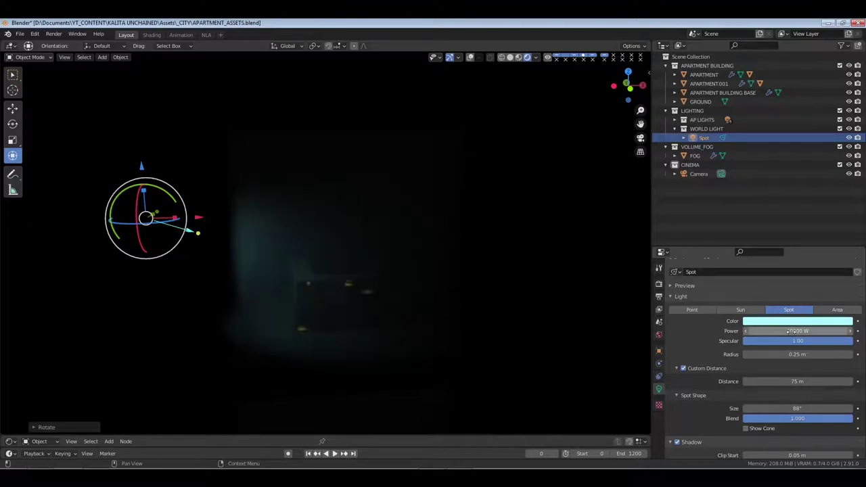
# Set the FOG material's volume color to white, its anisotropy to about 0.36 and its emission strength to 0.
pyautogui.click(695, 156)
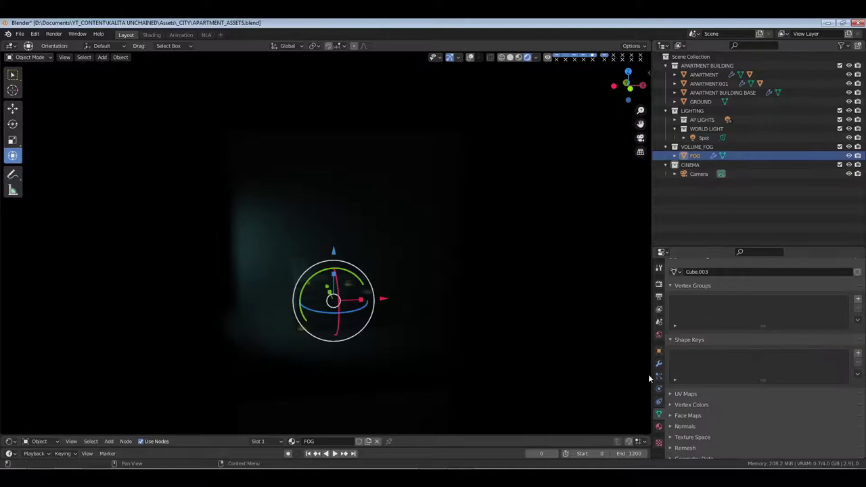
pyautogui.click(659, 426)
pyautogui.scroll(-3, 785, 418)
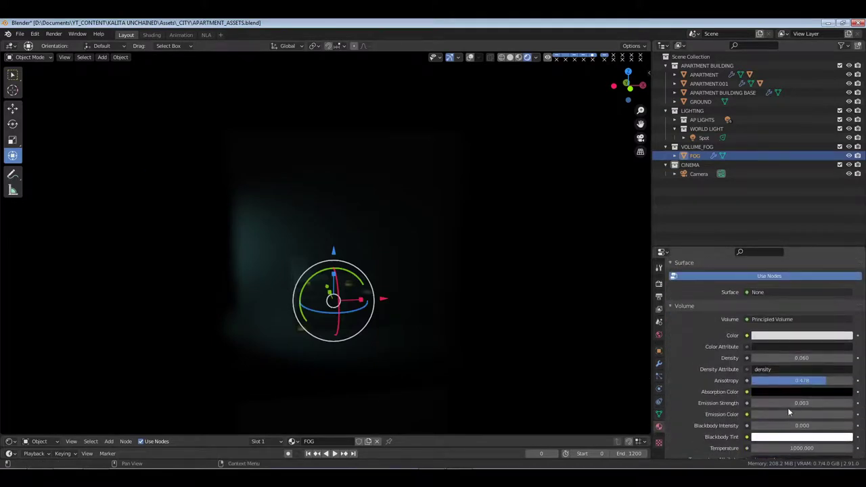
pyautogui.click(823, 335)
pyautogui.moveTo(820, 313)
pyautogui.mouseDown()
pyautogui.moveTo(798, 313)
pyautogui.moveTo(836, 312)
pyautogui.mouseUp()
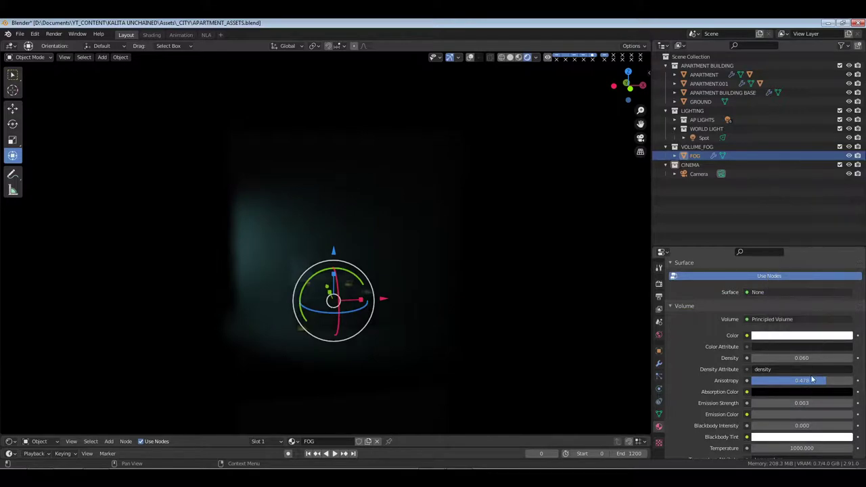
pyautogui.moveTo(822, 380); pyautogui.dragTo(819, 380)
# Reposition the camera from the front of the building and orbit it to an angled view of the apartment block.
pyautogui.scroll(5, 407, 315)
pyautogui.keyDown('shift'); pyautogui.moveTo(409, 334); pyautogui.dragTo(400, 168, button='middle'); pyautogui.keyUp('shift')
pyautogui.moveTo(359, 307); pyautogui.dragTo(392, 273, button='middle')
pyautogui.press('KP_0')
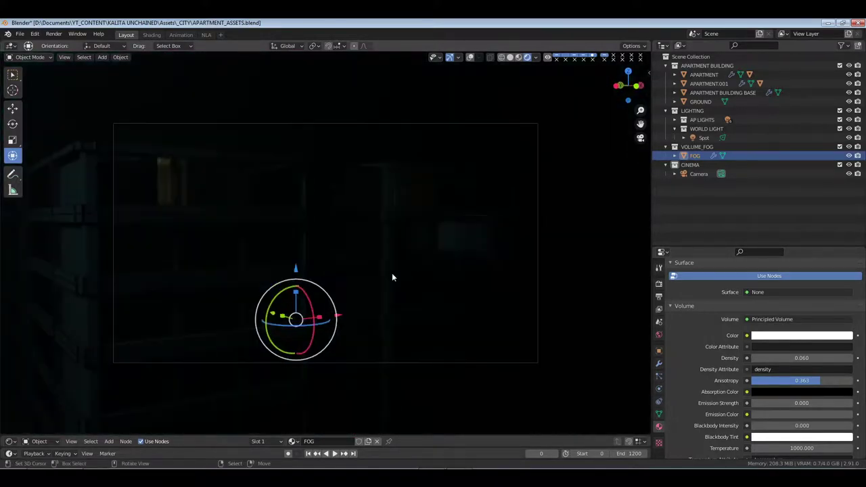
pyautogui.press('KP_1')
pyautogui.press('KP_0')
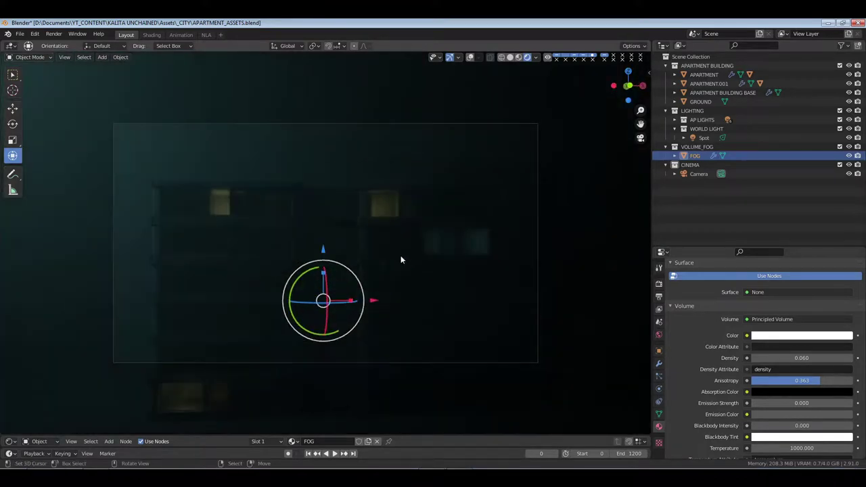
pyautogui.moveTo(401, 259)
pyautogui.mouseDown(button='middle')
pyautogui.moveTo(422, 264)
pyautogui.moveTo(433, 280)
pyautogui.moveTo(414, 269)
pyautogui.moveTo(413, 280)
pyautogui.moveTo(412, 273)
pyautogui.moveTo(474, 320)
pyautogui.mouseUp(button='middle')
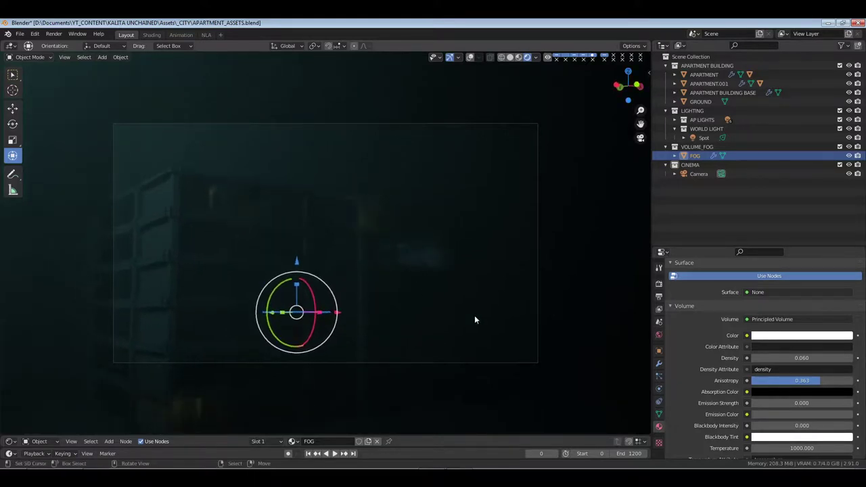
# Try FOG densities of 0.03 and 0.41 with the volume color darkened to a light gray of value about 0.81.
pyautogui.click(808, 340)
pyautogui.moveTo(804, 361); pyautogui.dragTo(797, 358)
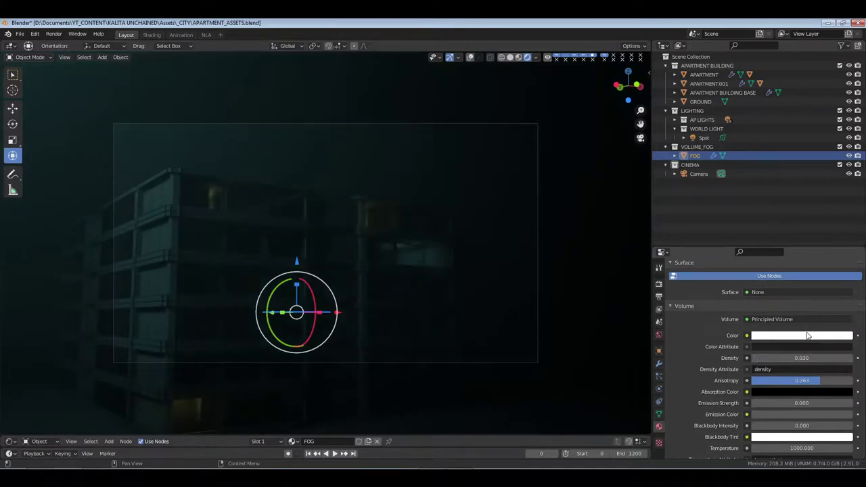
pyautogui.click(806, 335)
pyautogui.moveTo(822, 315); pyautogui.dragTo(826, 314)
pyautogui.moveTo(801, 358); pyautogui.dragTo(804, 358)
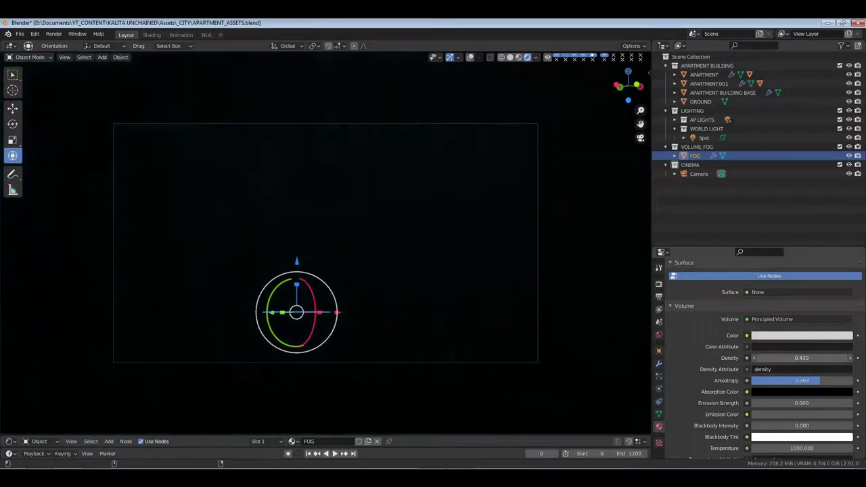
# Set the FOG material's density to 0.06 and darken its volume color to a slightly deeper light gray.
pyautogui.click(803, 358)
pyautogui.write('0.22')
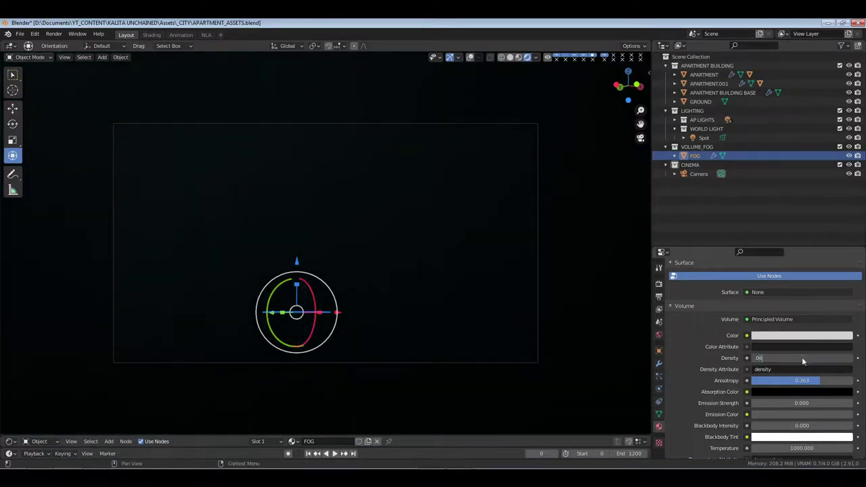
pyautogui.press('Return')
pyautogui.click(801, 336)
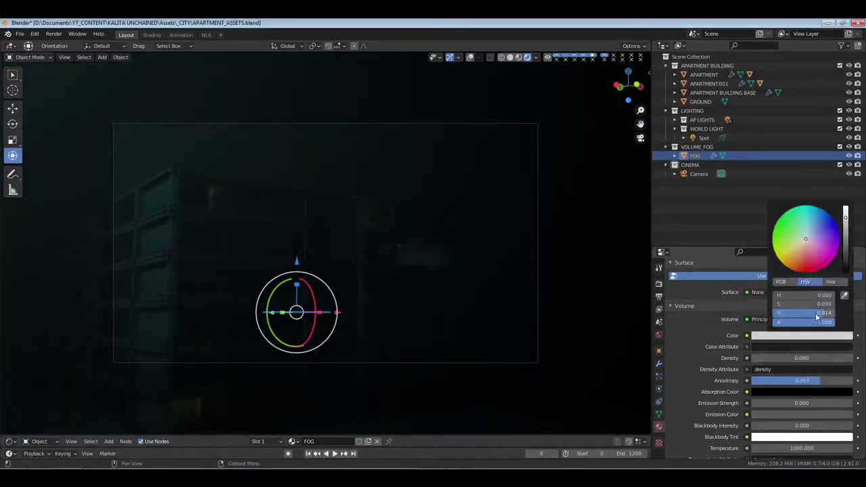
pyautogui.moveTo(845, 220); pyautogui.dragTo(846, 222)
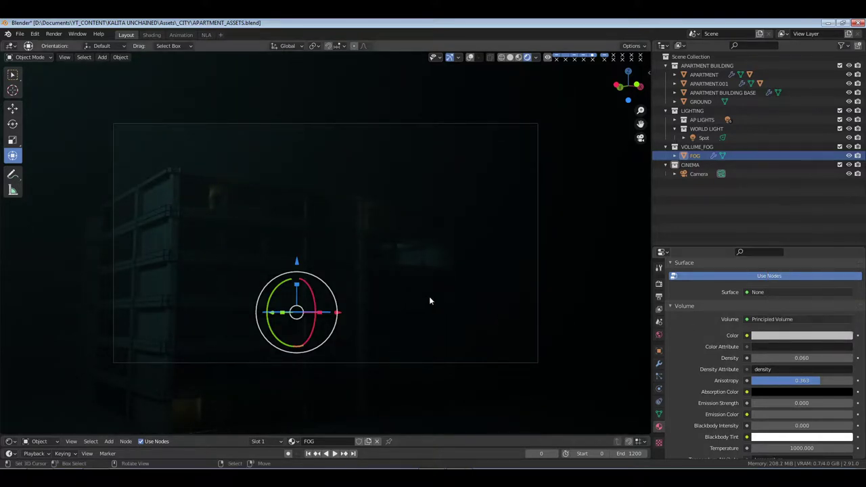
pyautogui.press('KP_1')
pyautogui.scroll(-1, 473, 226)
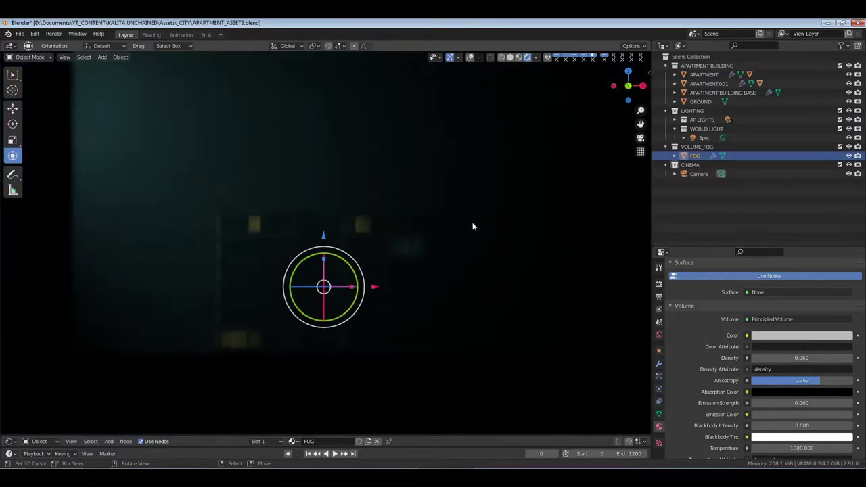
# Add an area light to the WORLD LIGHT collection.
pyautogui.moveTo(472, 226); pyautogui.dragTo(435, 249, button='middle')
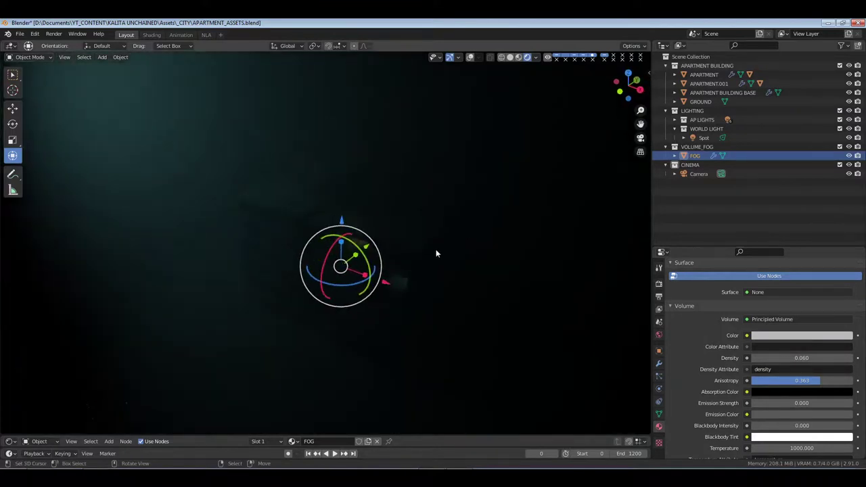
pyautogui.click(700, 129)
pyautogui.hotkey('shift', 'a')
pyautogui.moveTo(449, 188)
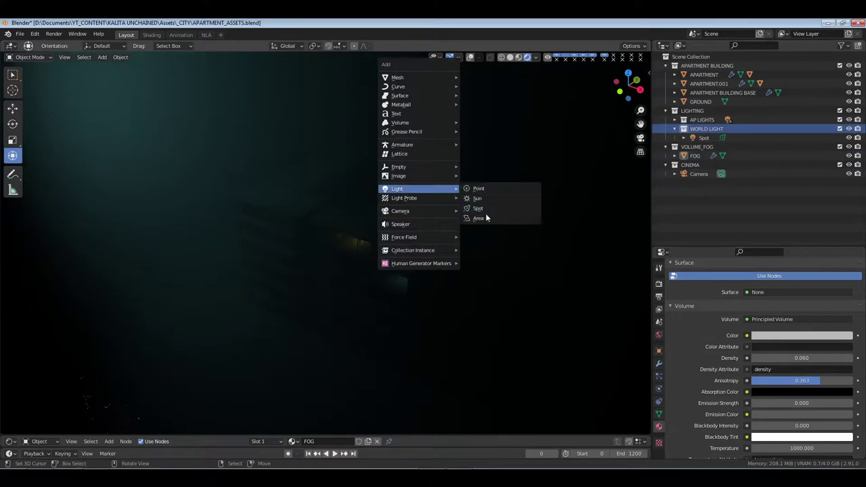
pyautogui.click(485, 218)
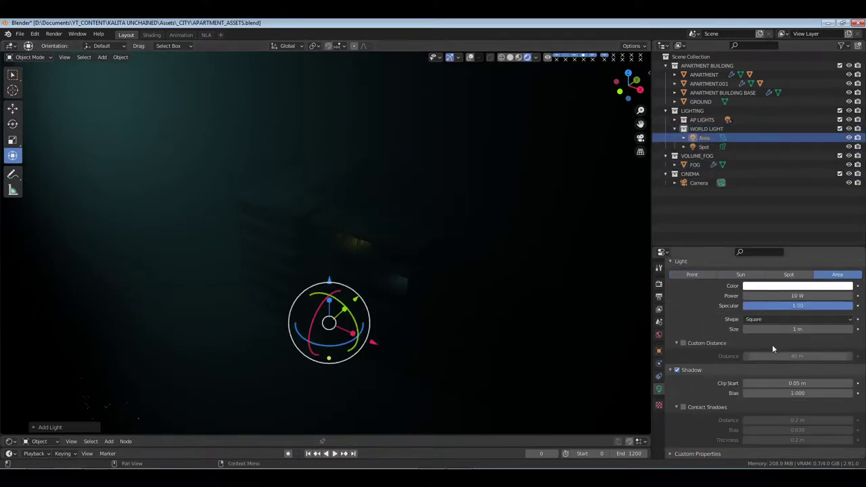
# Set the area light's power to 6000 W and tint its color a pale cyan.
pyautogui.click(792, 295)
pyautogui.write('600')
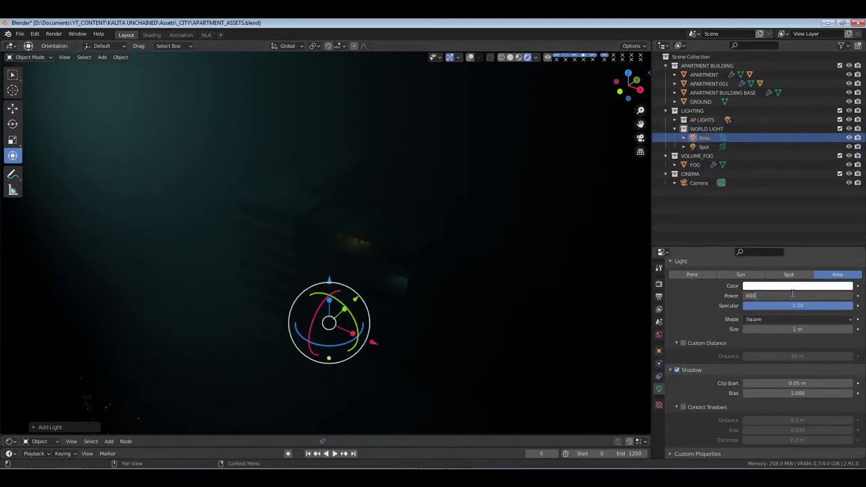
pyautogui.write('0')
pyautogui.press('Return')
pyautogui.click(794, 287)
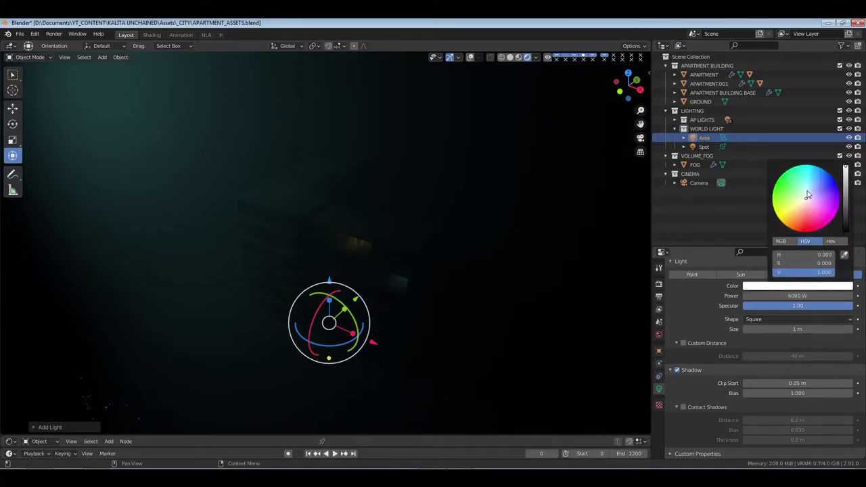
pyautogui.click(803, 197)
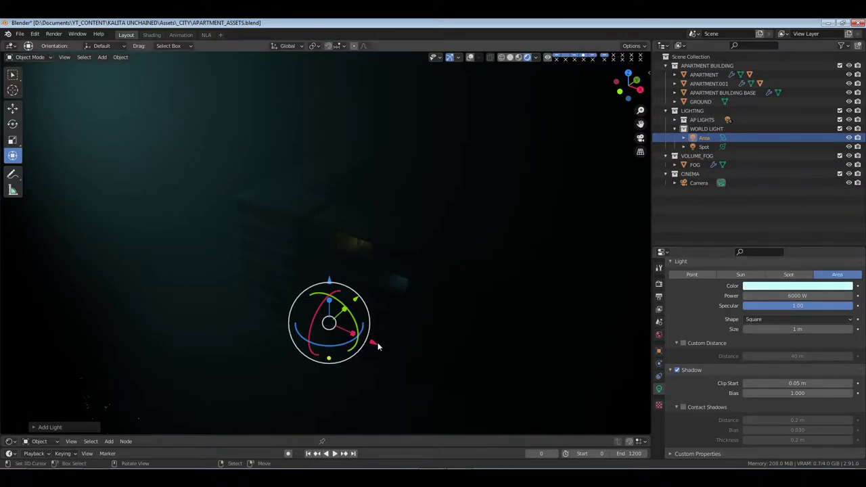
# Move the area light out beyond the building's right rear side and set its size to 6 m.
pyautogui.press('KP_7')
pyautogui.moveTo(345, 243); pyautogui.dragTo(506, 123)
pyautogui.moveTo(541, 215); pyautogui.dragTo(509, 166, button='middle')
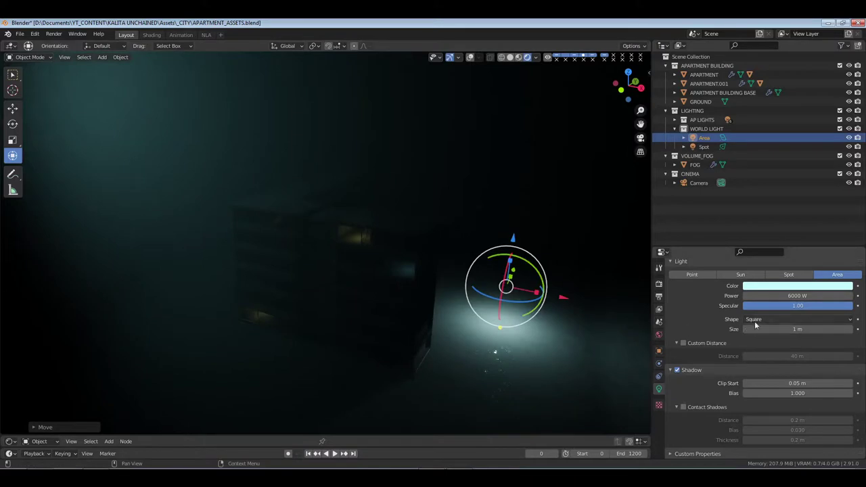
pyautogui.click(791, 329)
pyautogui.write('6')
pyautogui.press('Return')
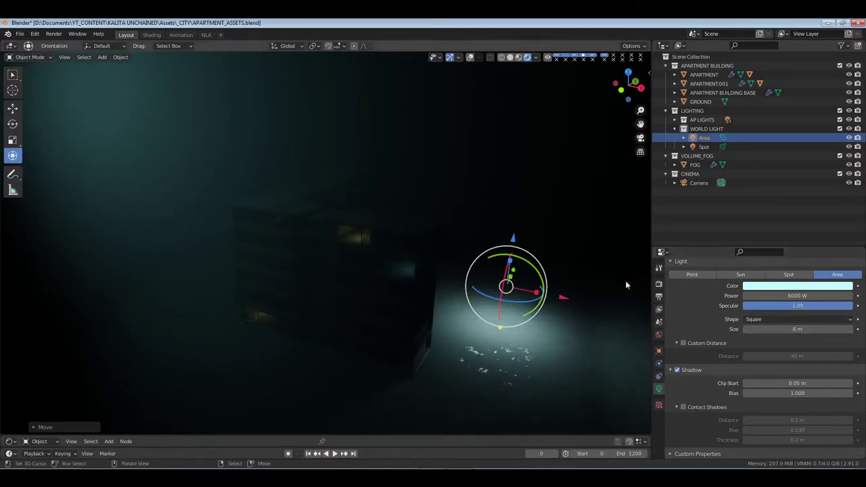
# Rotate the area light freely to shine toward the building and sky, and enlarge it to about 10.7 m.
pyautogui.press('r')
pyautogui.press('r')
pyautogui.click(568, 288)
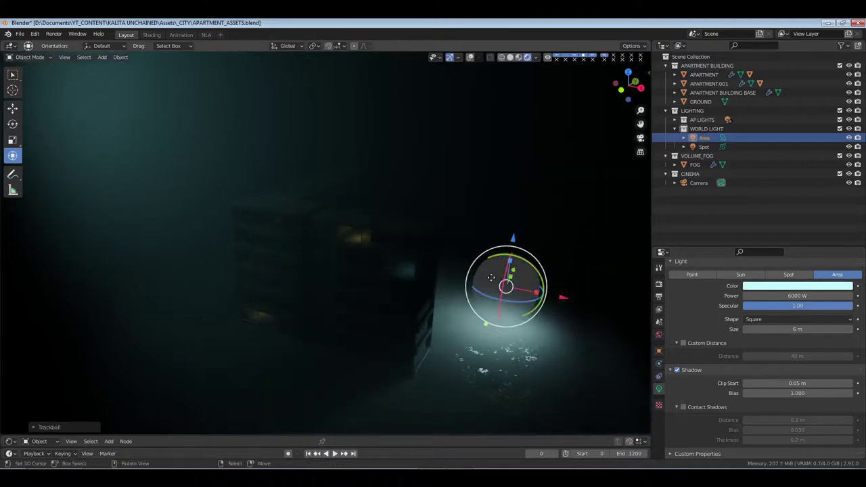
pyautogui.moveTo(511, 274)
pyautogui.mouseDown()
pyautogui.moveTo(528, 257)
pyautogui.moveTo(485, 264)
pyautogui.moveTo(516, 315)
pyautogui.moveTo(498, 316)
pyautogui.moveTo(506, 290)
pyautogui.mouseUp()
pyautogui.press('r')
pyautogui.press('r')
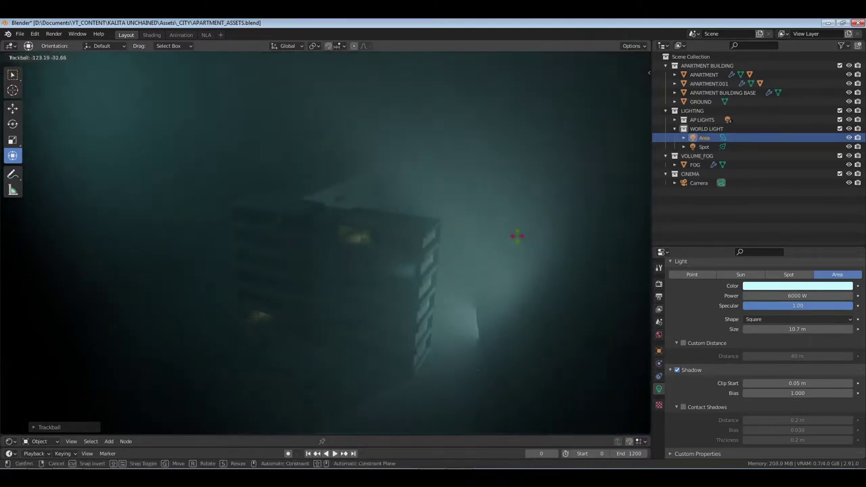
pyautogui.click(521, 274)
pyautogui.moveTo(549, 309); pyautogui.dragTo(535, 284, button='middle')
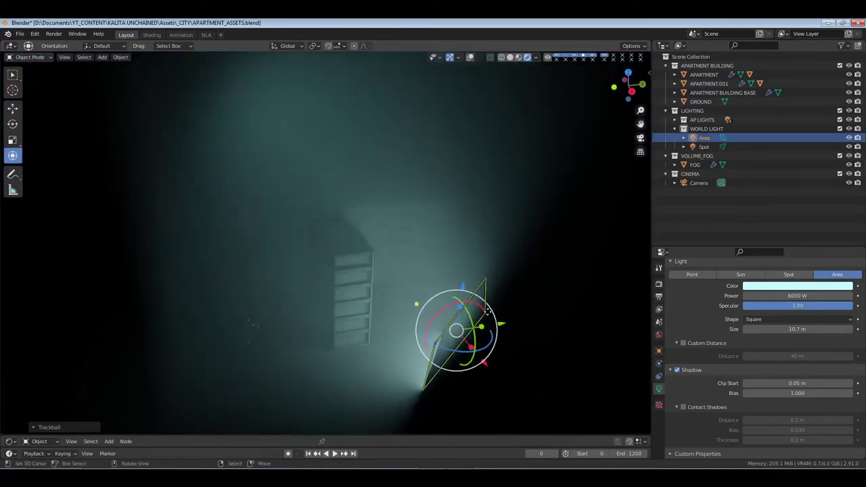
pyautogui.click(290, 46)
pyautogui.click(294, 82)
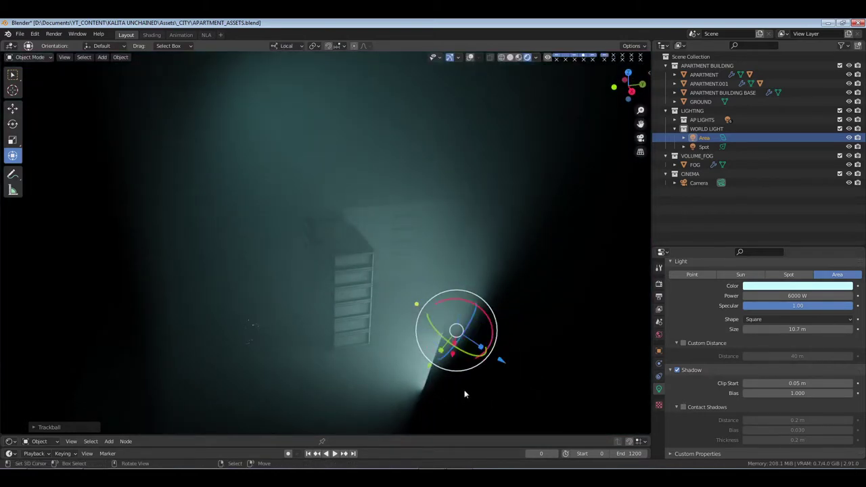
pyautogui.click(284, 46)
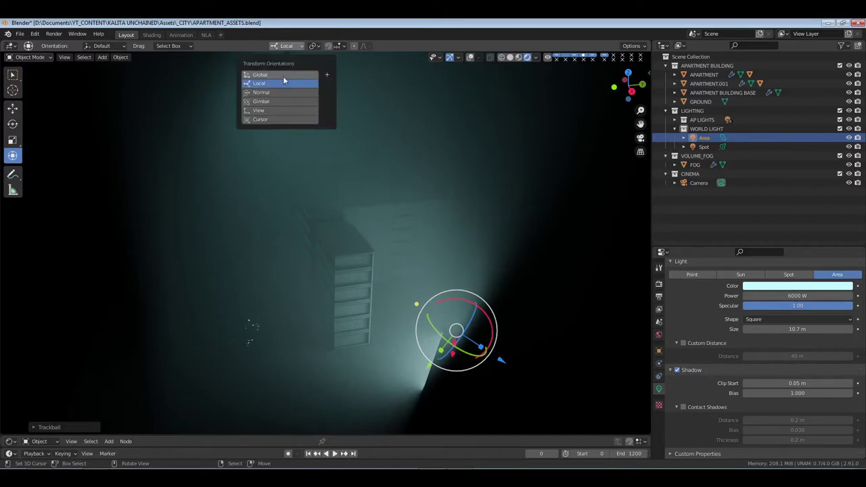
pyautogui.click(283, 76)
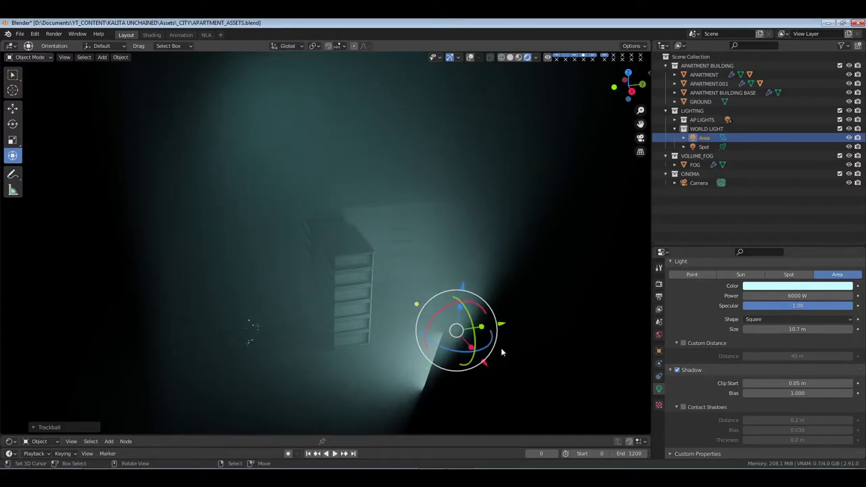
# Move the area light diagonally farther away from the building, past the rear corner of the ground.
pyautogui.press('KP_7')
pyautogui.keyDown('shift'); pyautogui.moveTo(513, 128); pyautogui.dragTo(440, 315, button='middle'); pyautogui.keyUp('shift')
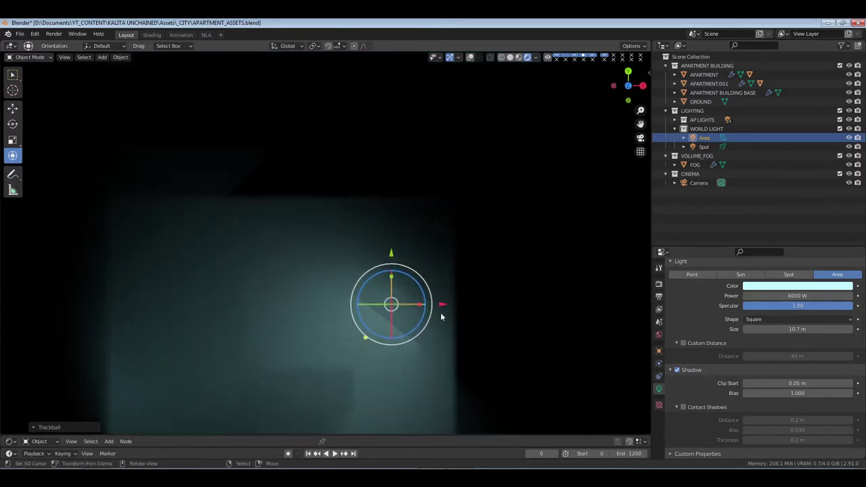
pyautogui.press('g')
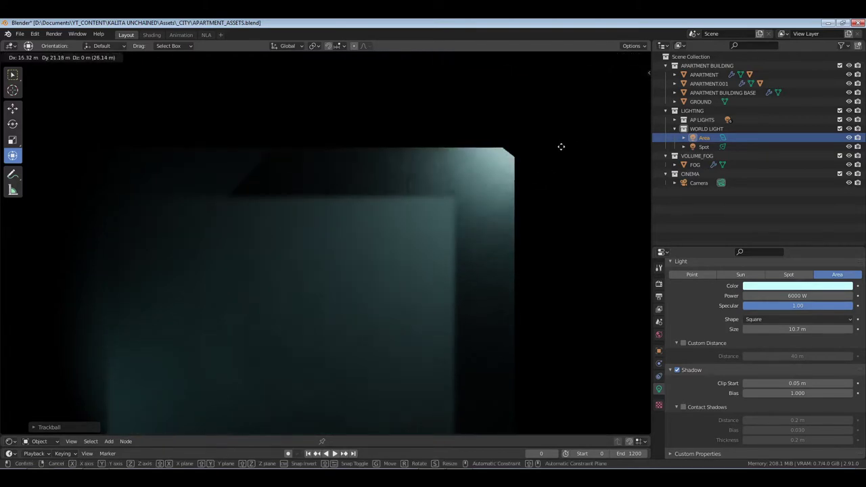
pyautogui.click(598, 92)
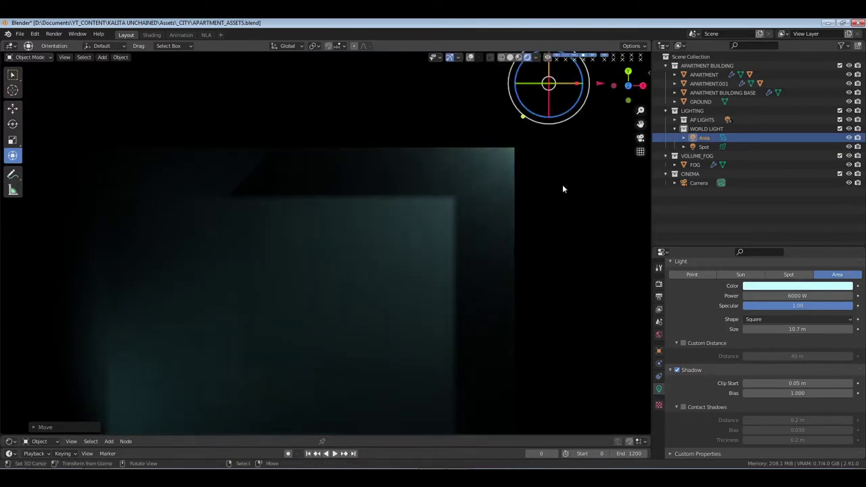
pyautogui.moveTo(471, 319); pyautogui.dragTo(485, 219, button='middle')
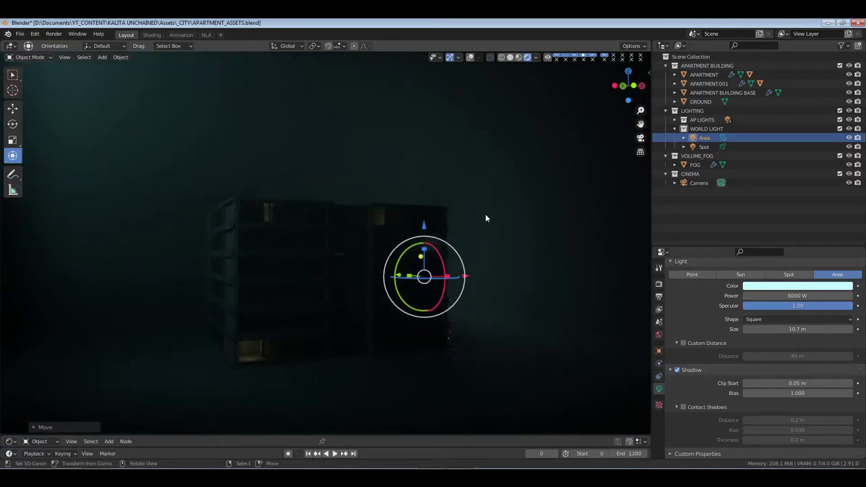
pyautogui.scroll(2, 486, 218)
# Deselect the light, slightly readjust the camera's framing of the apartment block and save the file.
pyautogui.press('KP_0')
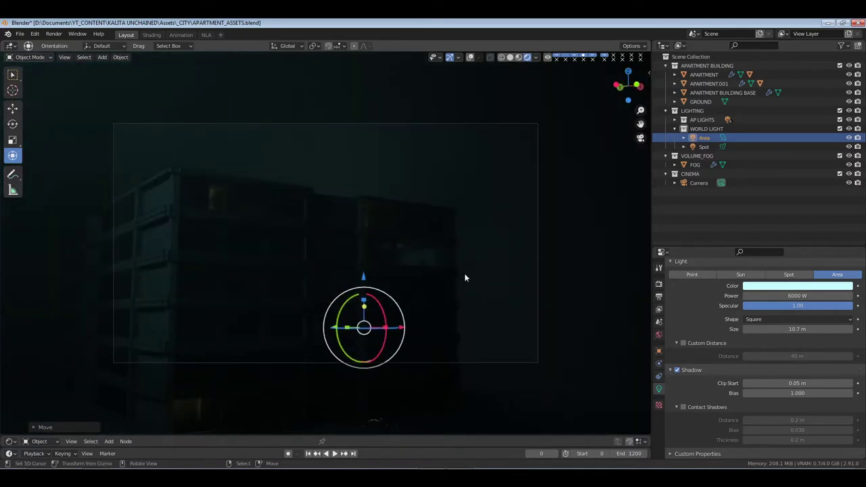
pyautogui.hotkey('alt', 'a')
pyautogui.hotkey('ctrl', 's')
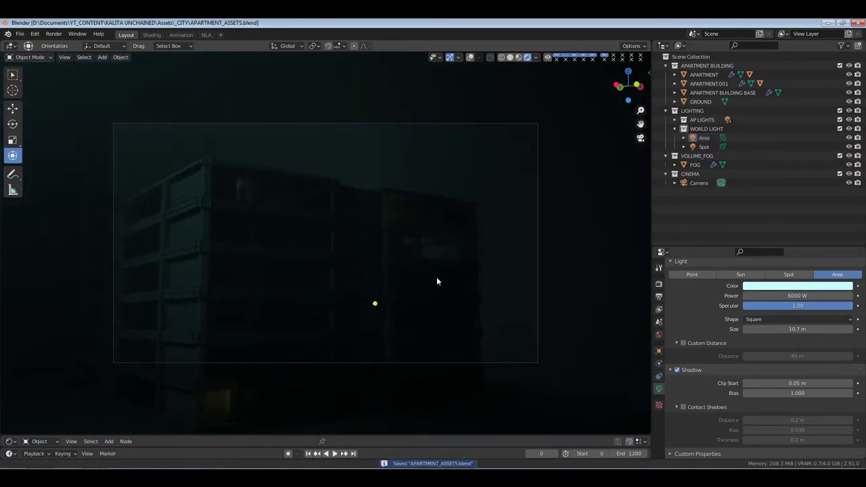
pyautogui.moveTo(436, 282)
pyautogui.mouseDown(button='middle')
pyautogui.moveTo(415, 282)
pyautogui.moveTo(435, 276)
pyautogui.moveTo(430, 269)
pyautogui.mouseUp(button='middle')
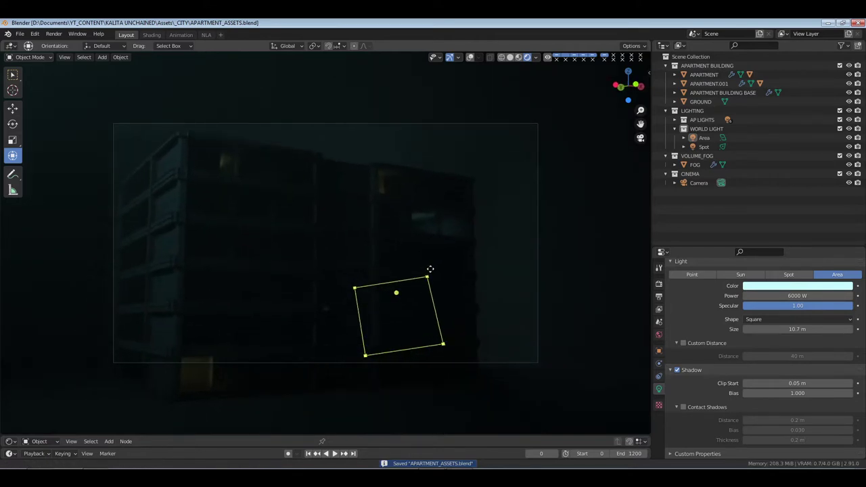
pyautogui.hotkey('ctrl', 's')
pyautogui.keyDown('shift'); pyautogui.moveTo(389, 229); pyautogui.dragTo(242, 342, button='middle'); pyautogui.keyUp('shift')
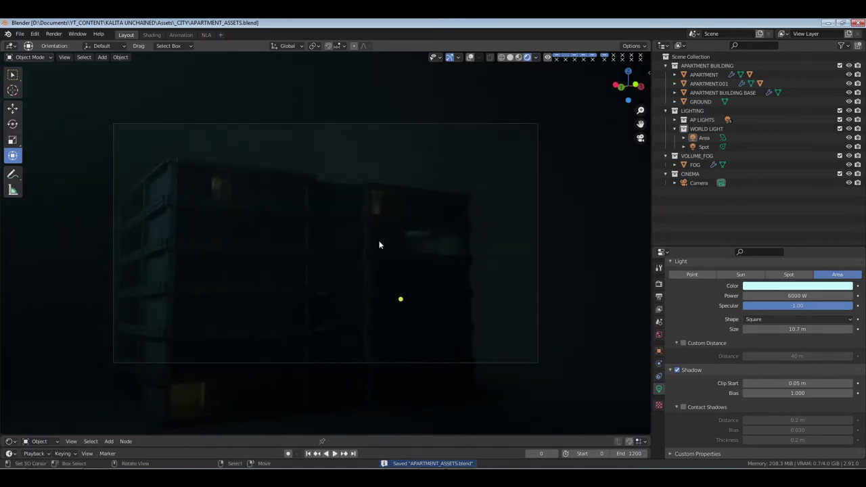
pyautogui.hotkey('ctrl', 's')
pyautogui.press('KP_0')
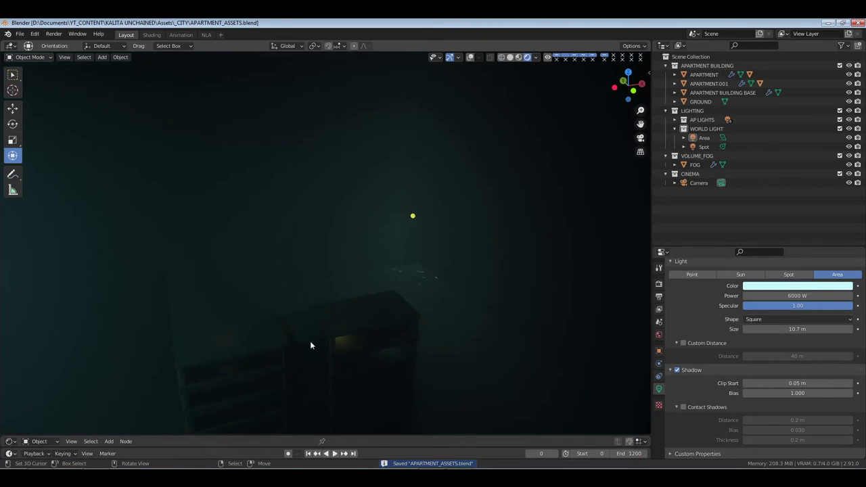
pyautogui.press('KP_0')
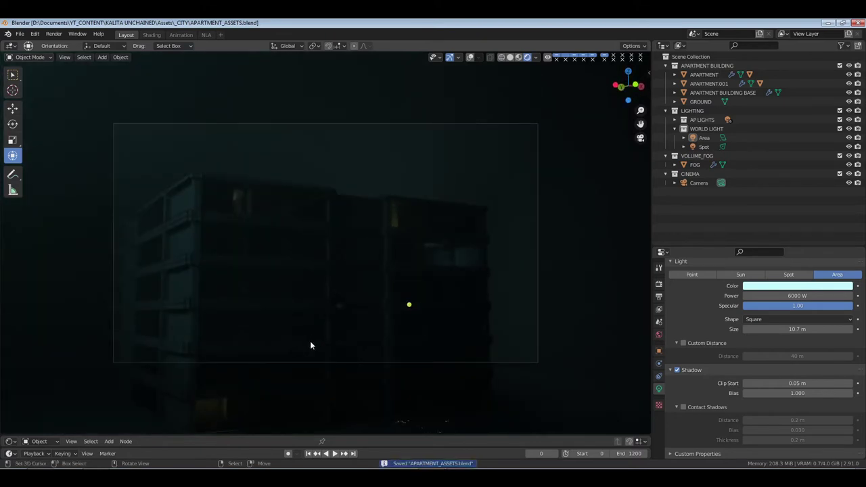